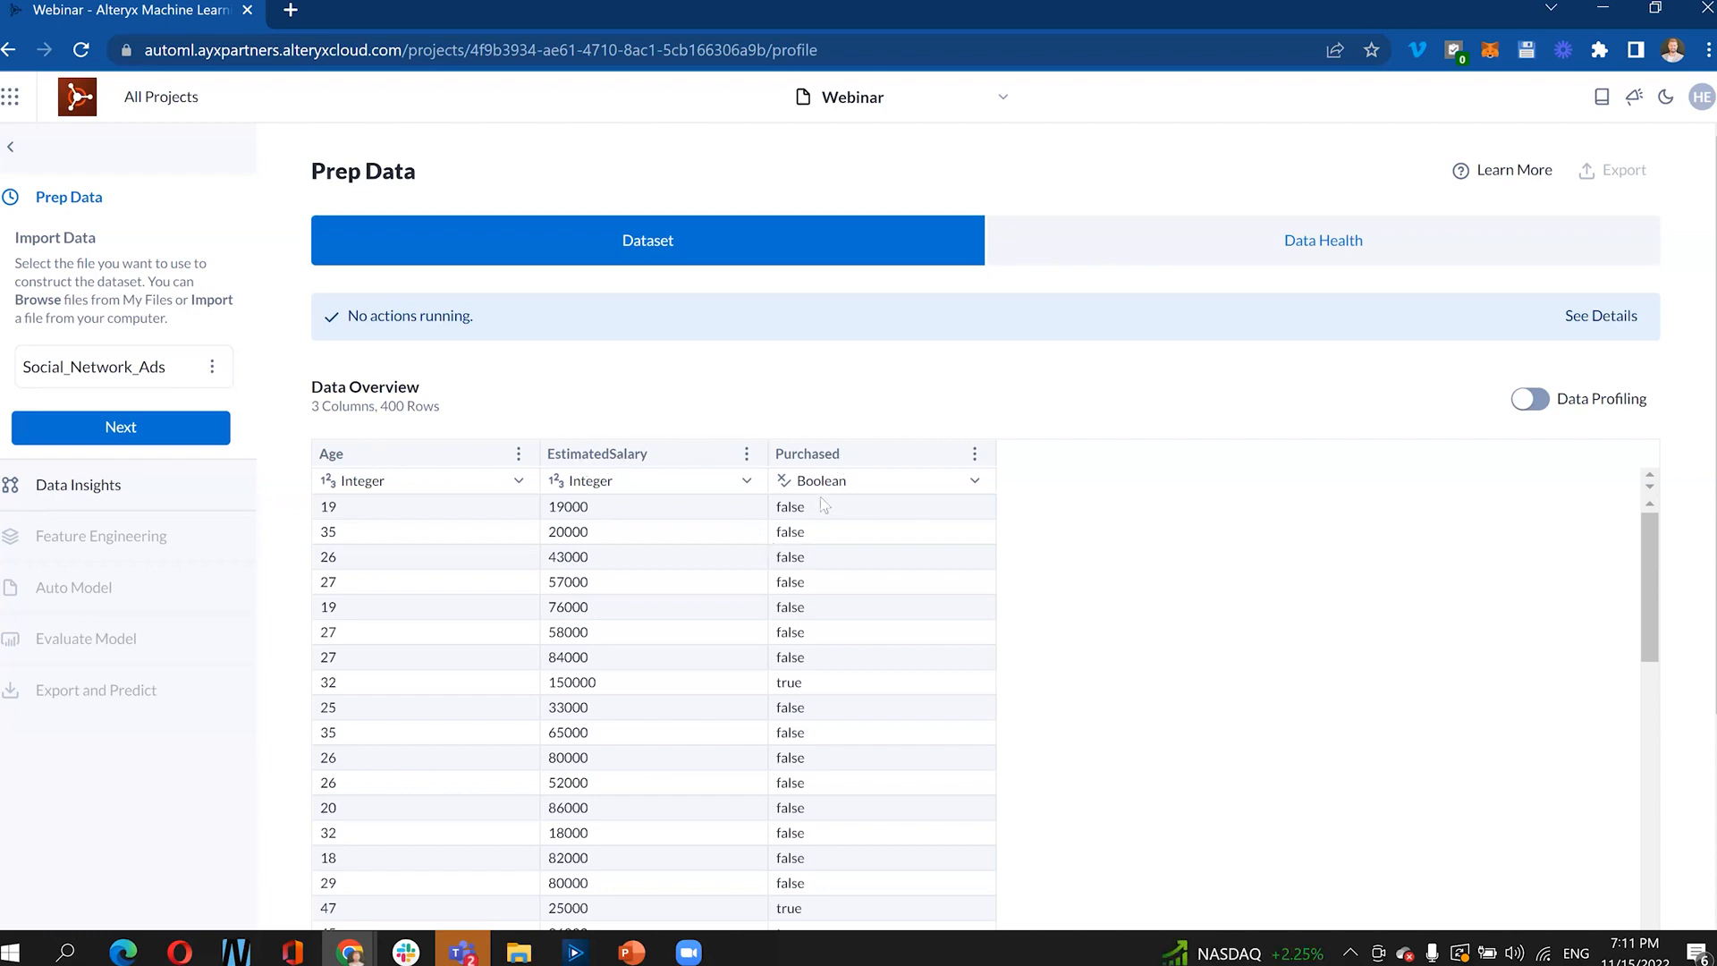
- Look through the Social_Network_Ads dataset rows and its replacement options, and check the data health report
scroll(729, 532, down, 5)
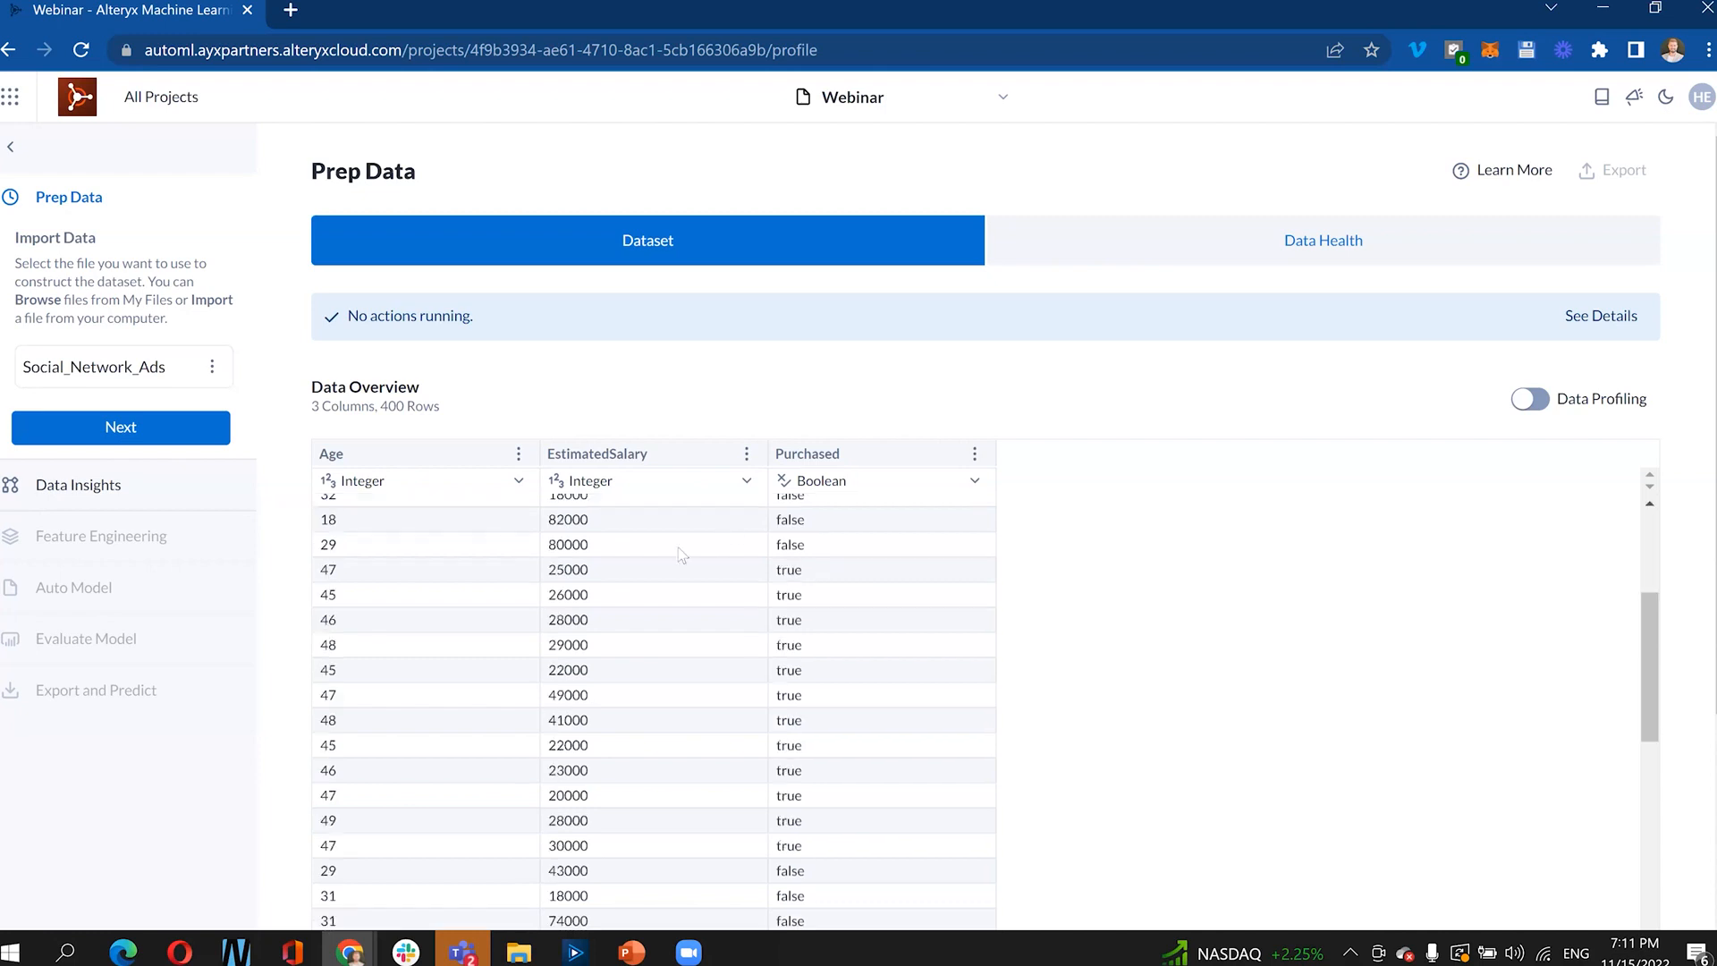
scroll(698, 554, up, 5)
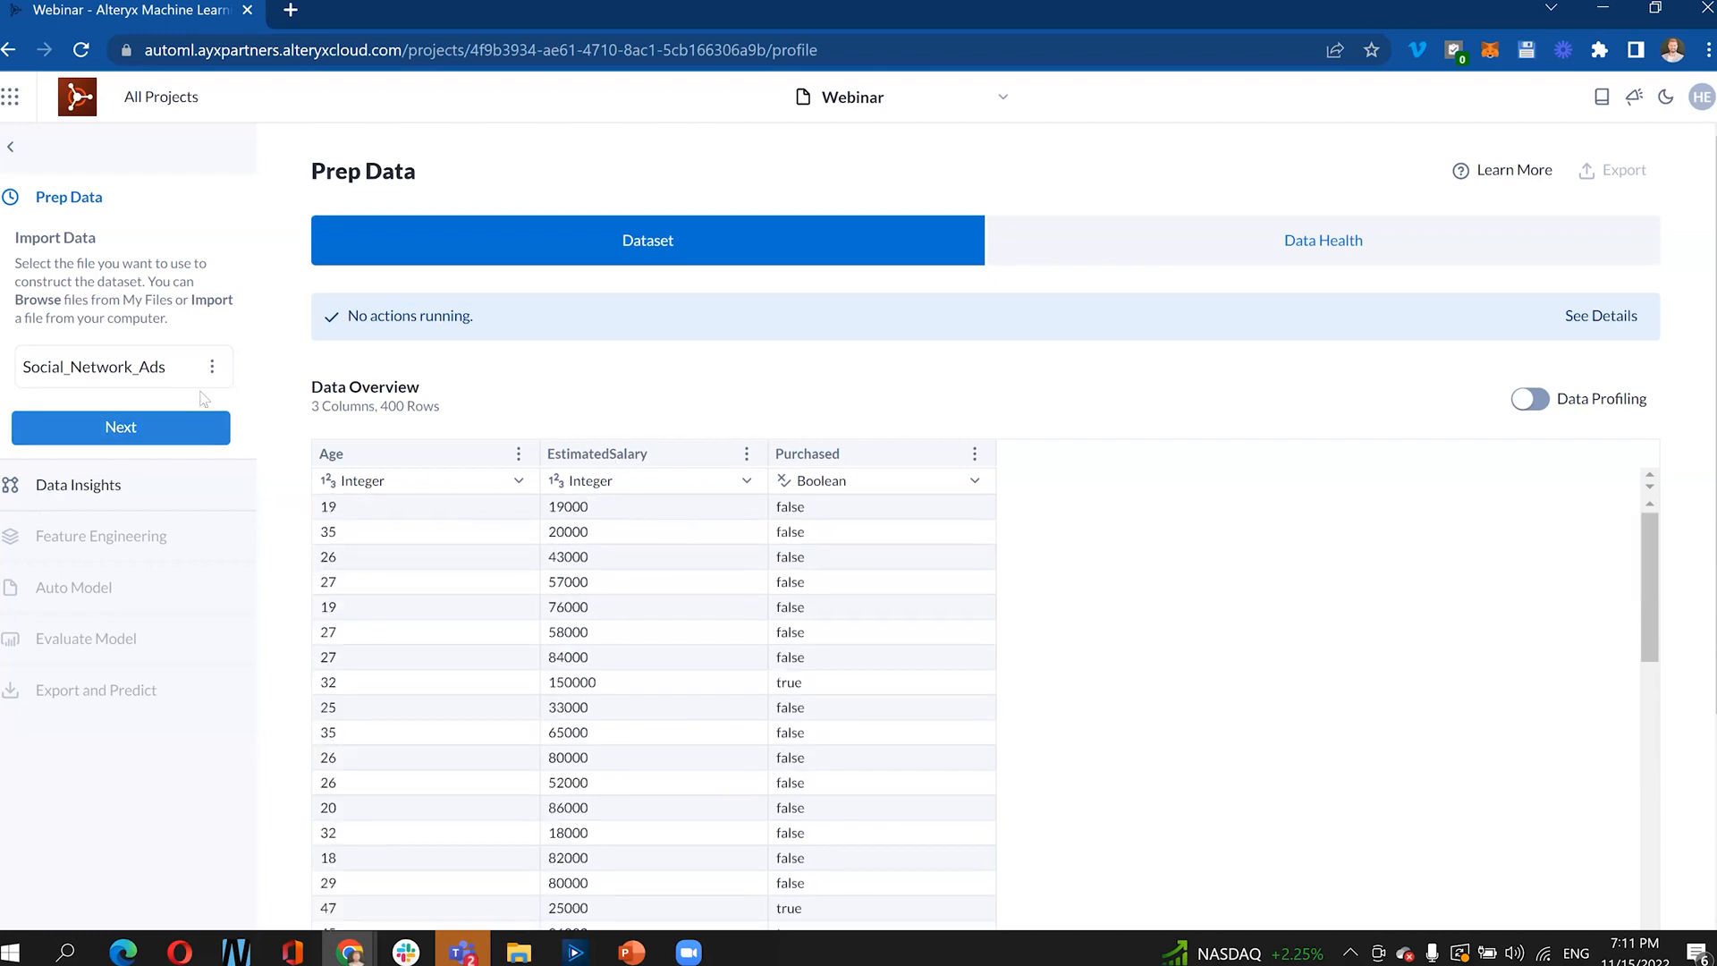
click(215, 368)
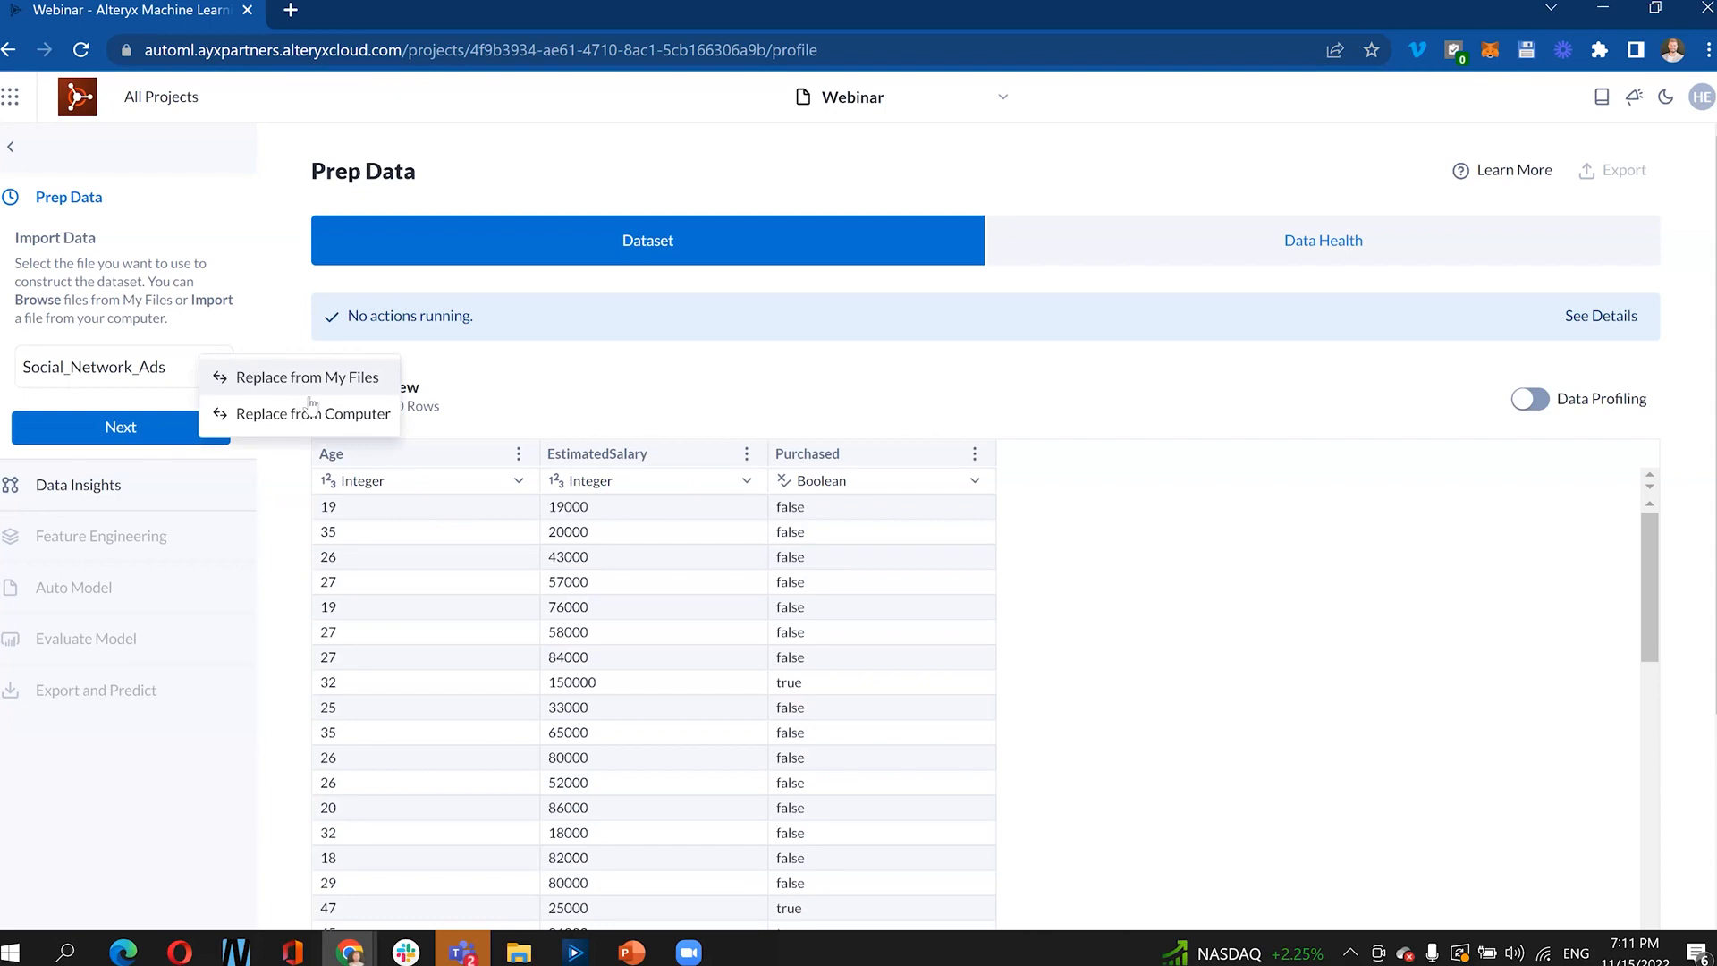
click(465, 418)
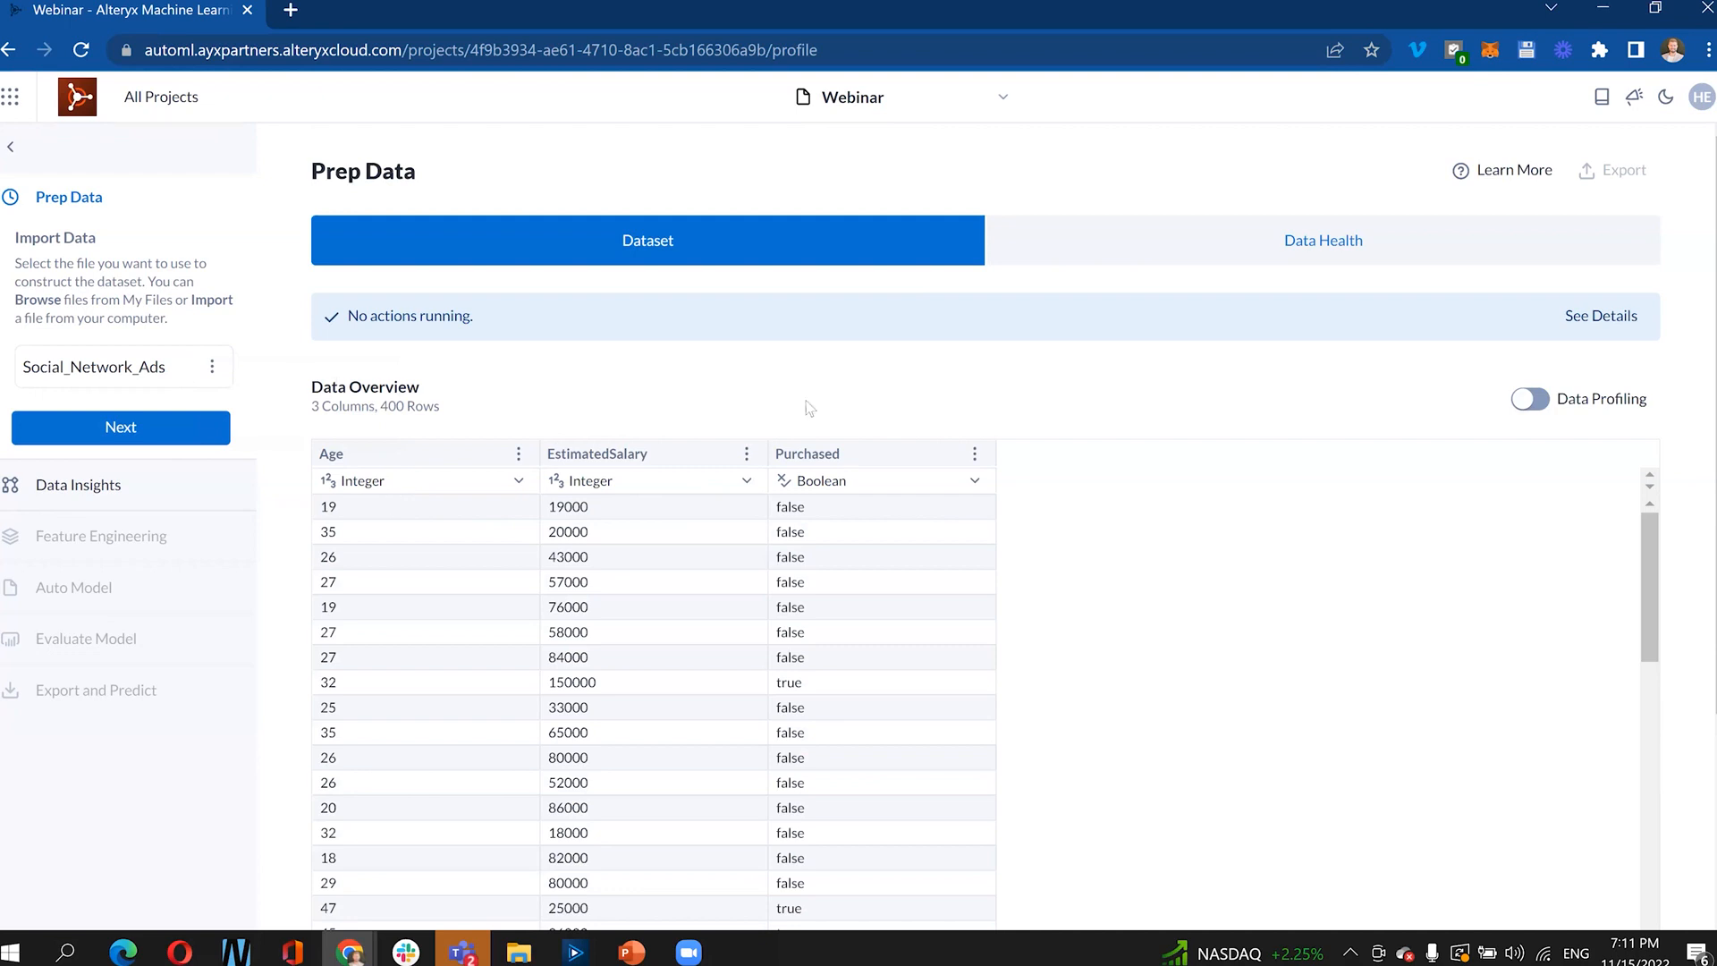
click(1178, 266)
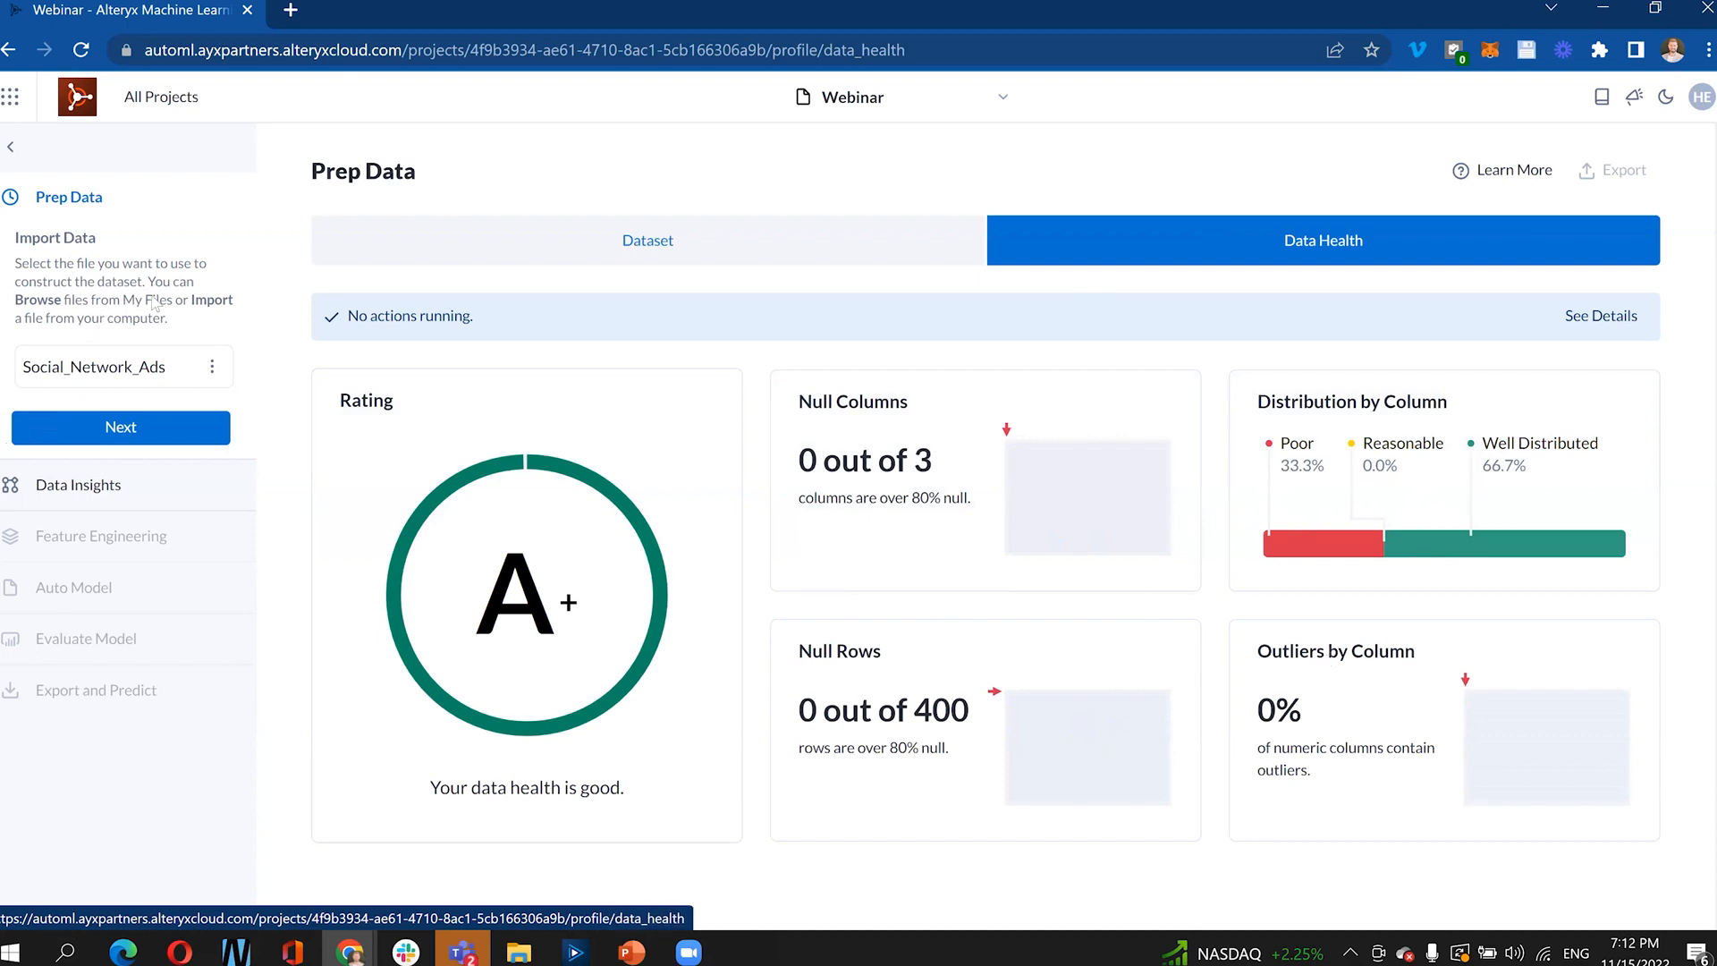
- Proceed to Data Insights and set the target to Purchased with Classification as the machine learning method
click(141, 426)
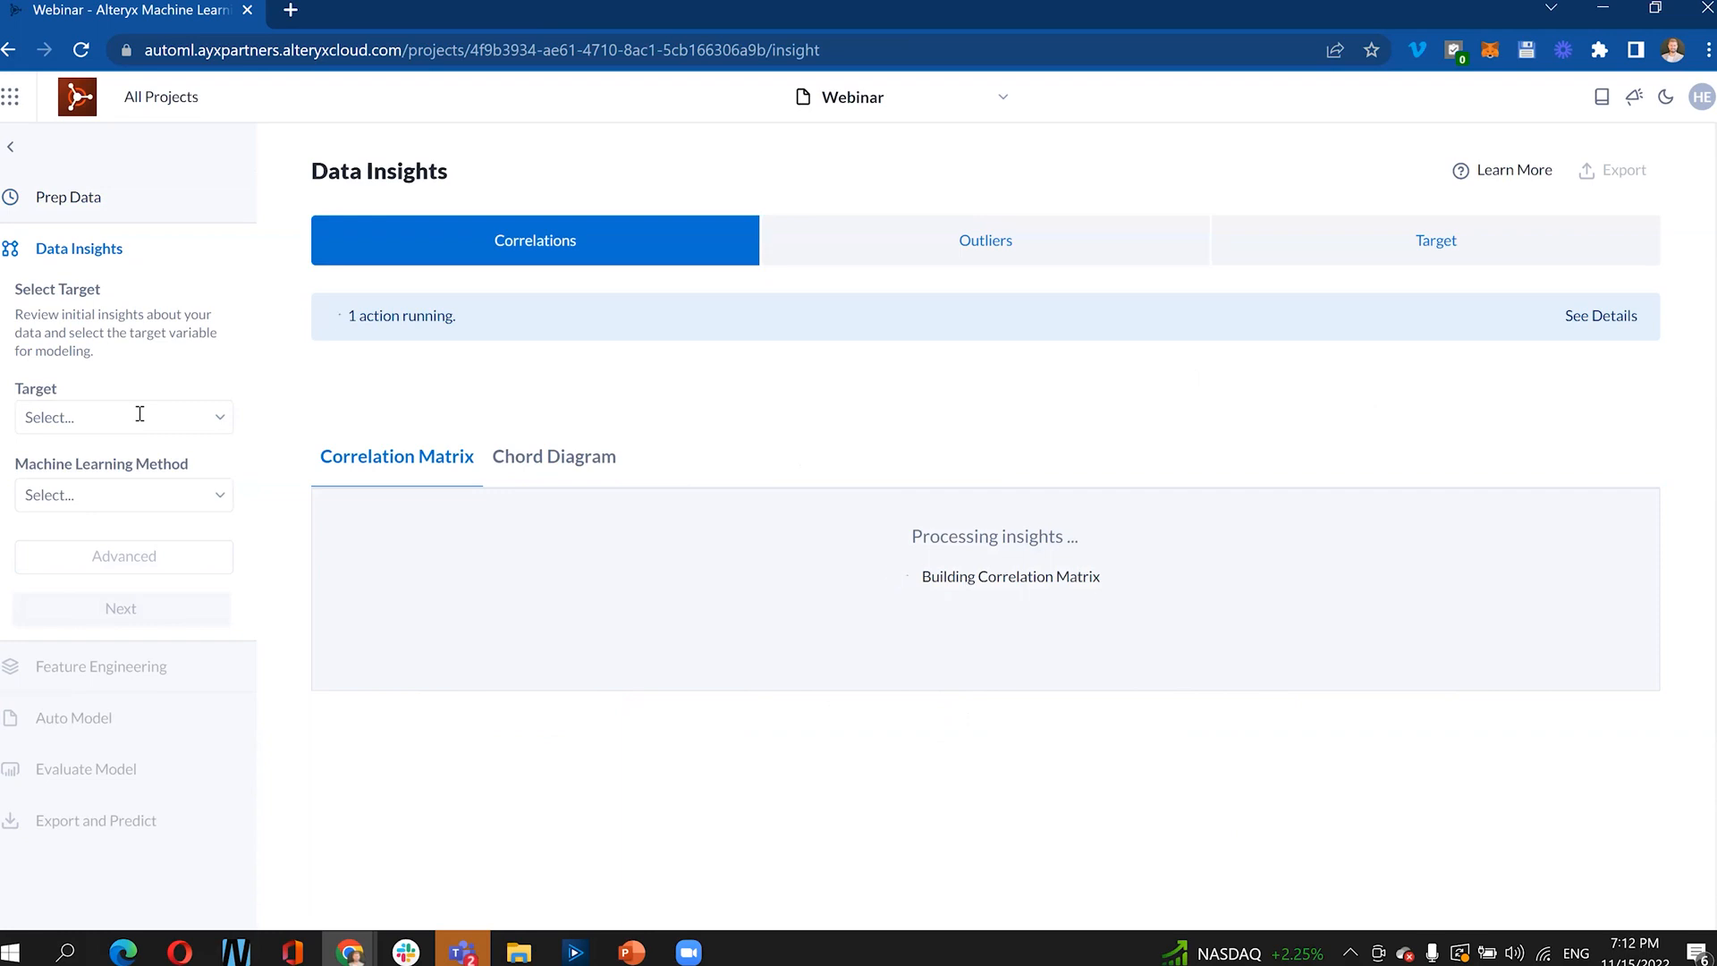
click(139, 414)
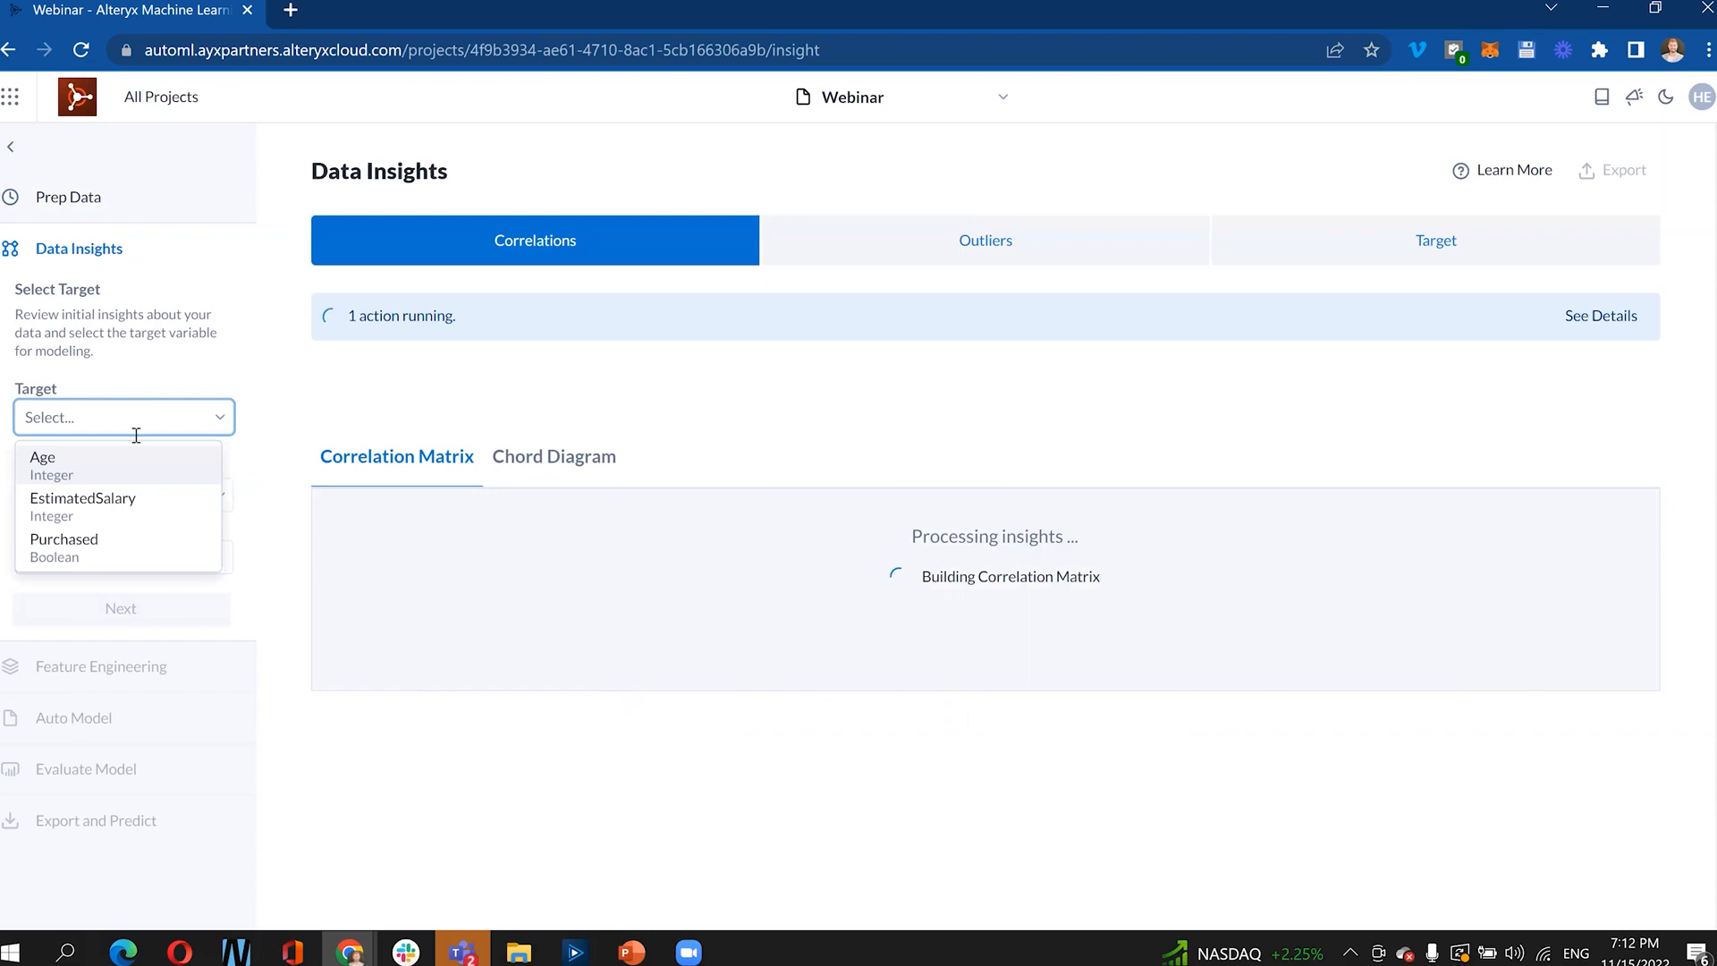
click(114, 558)
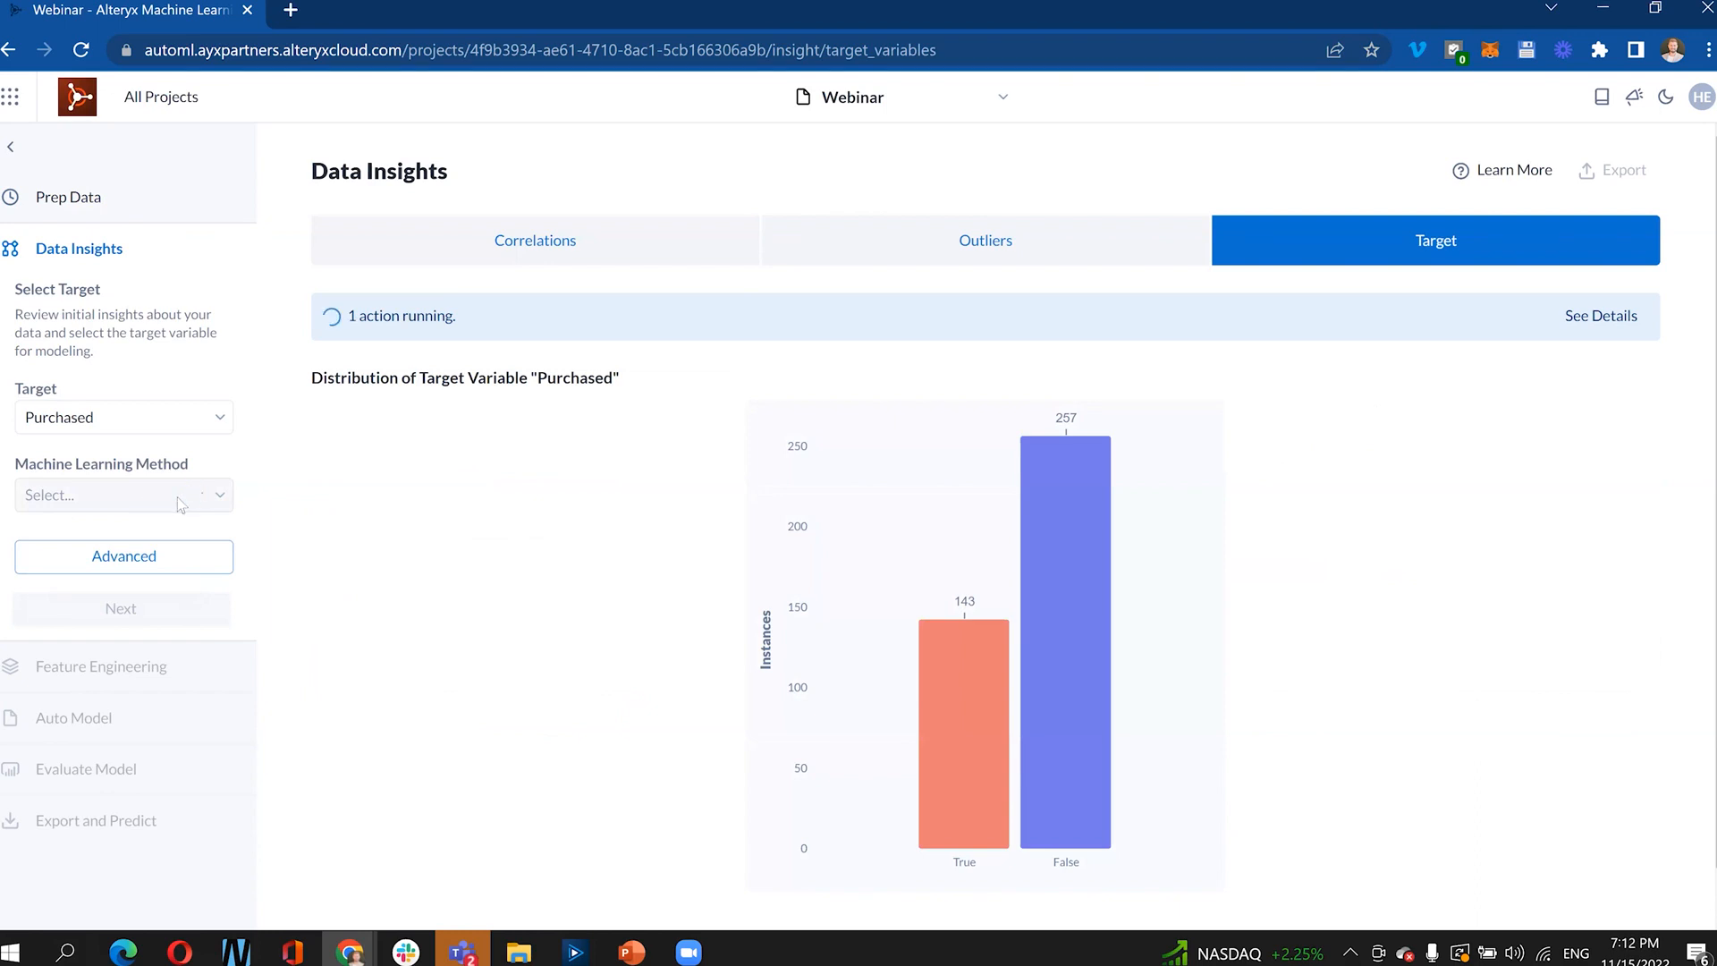
click(520, 253)
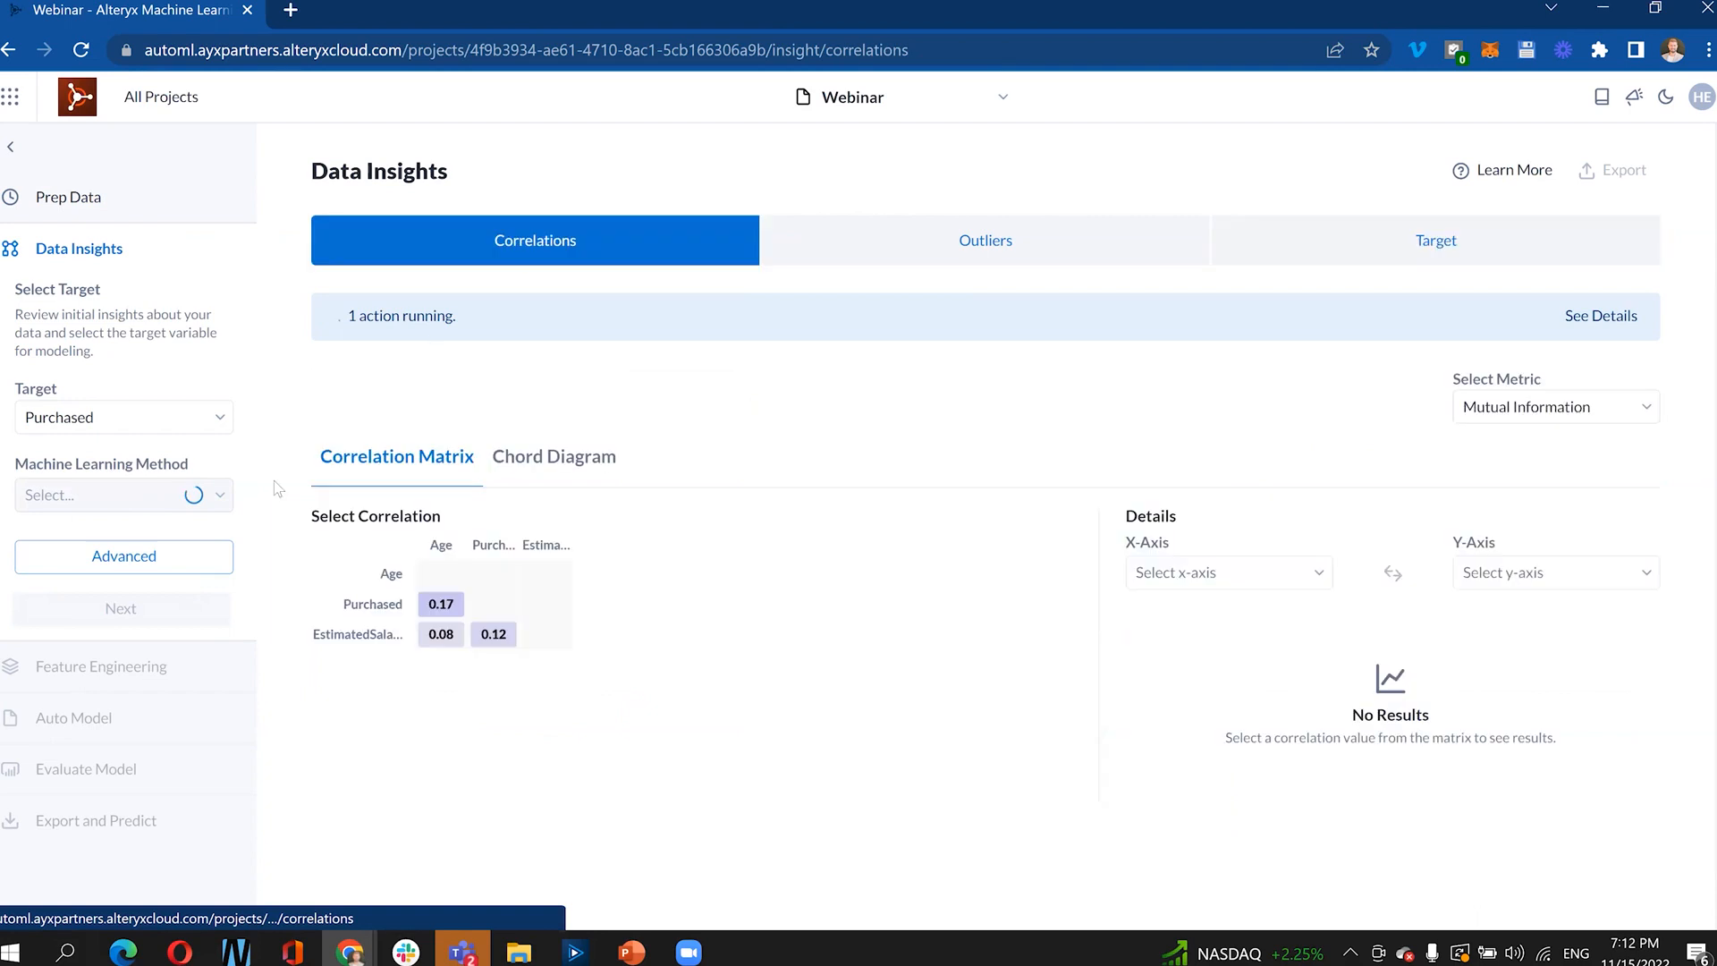
click(215, 497)
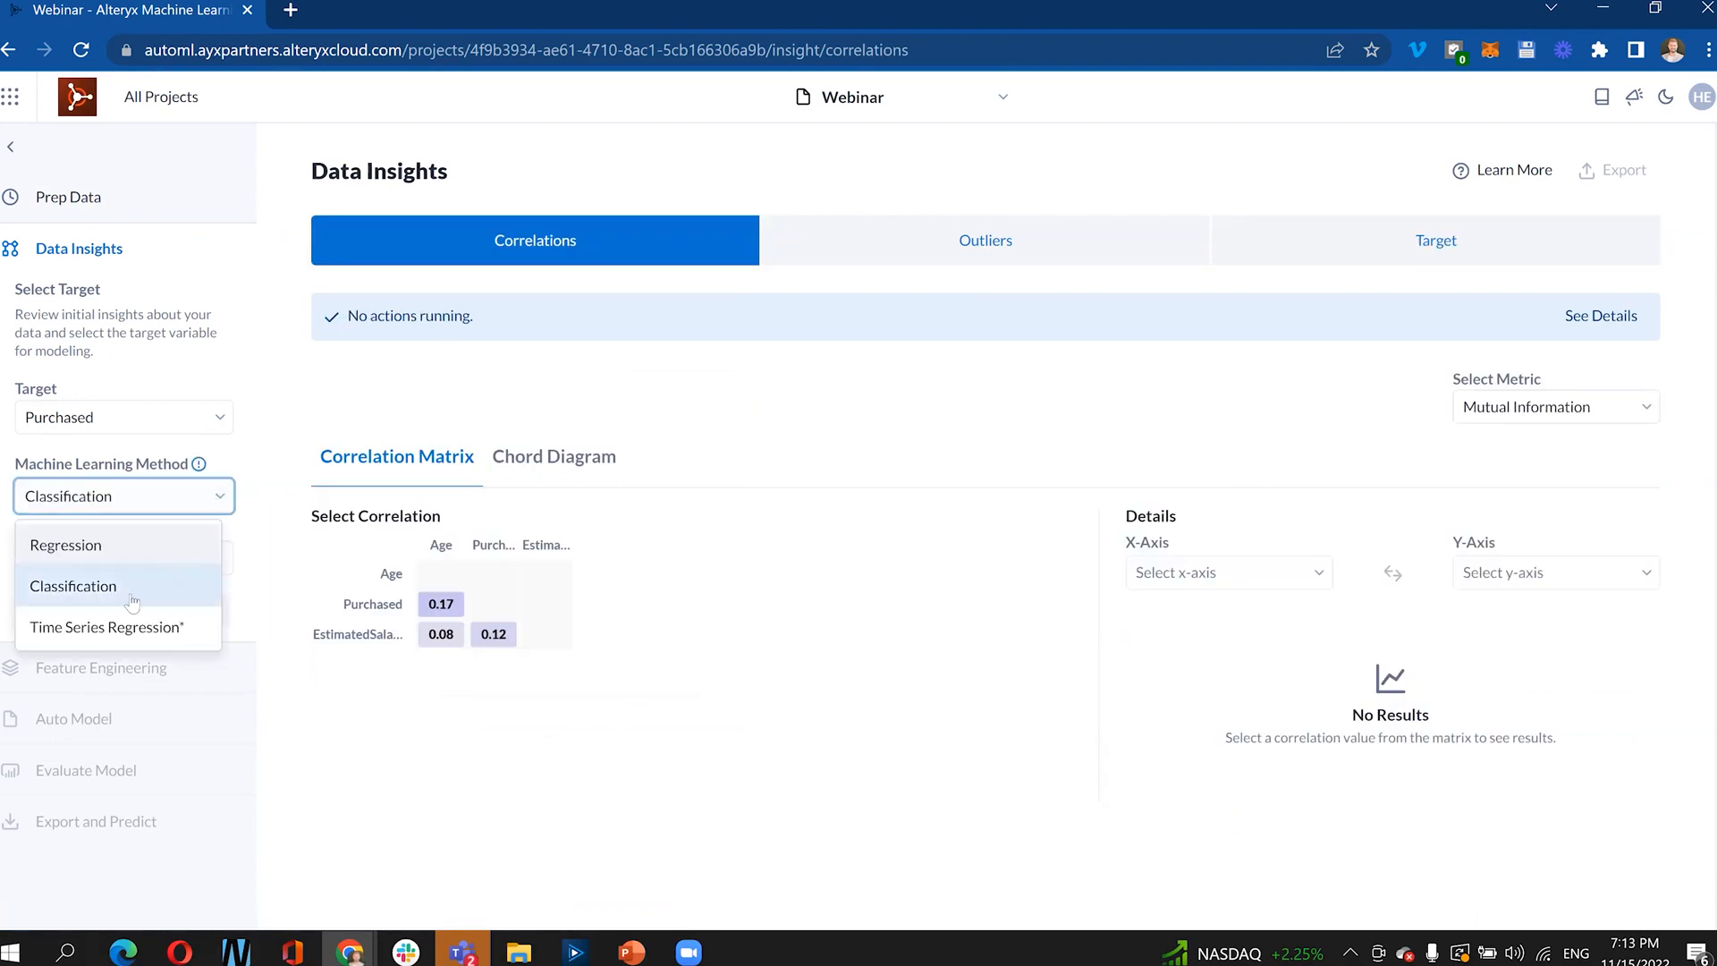
click(130, 586)
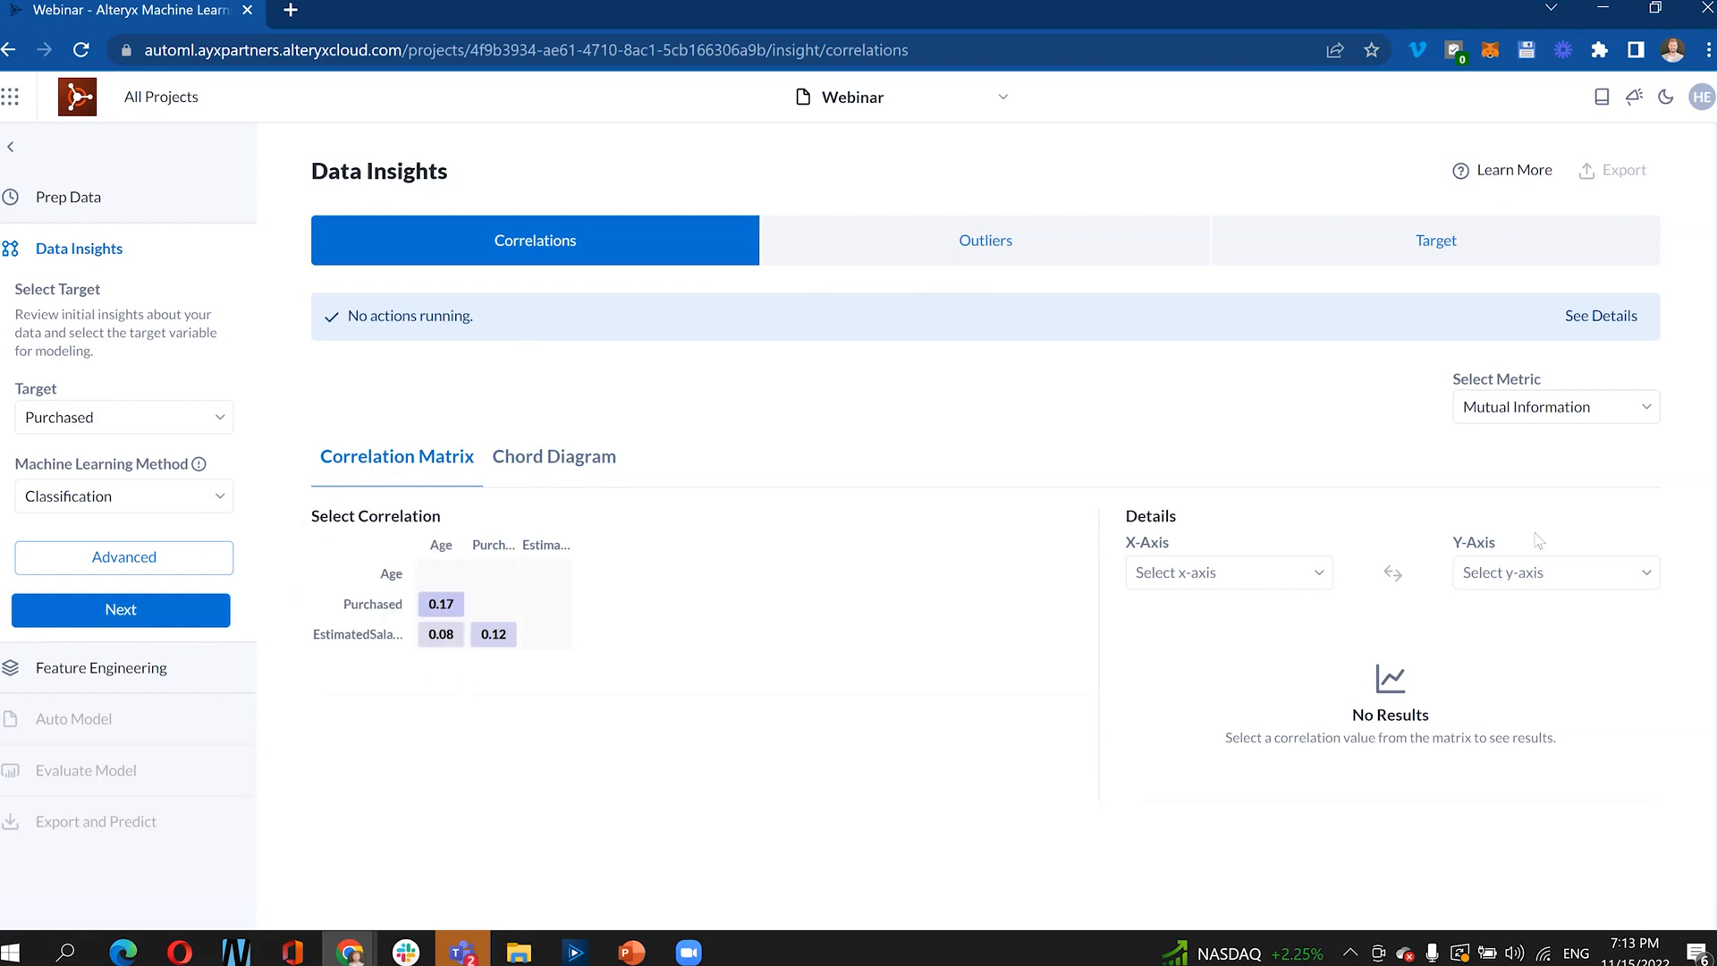
- Set the metric of the correlation matrix to Max
click(1598, 422)
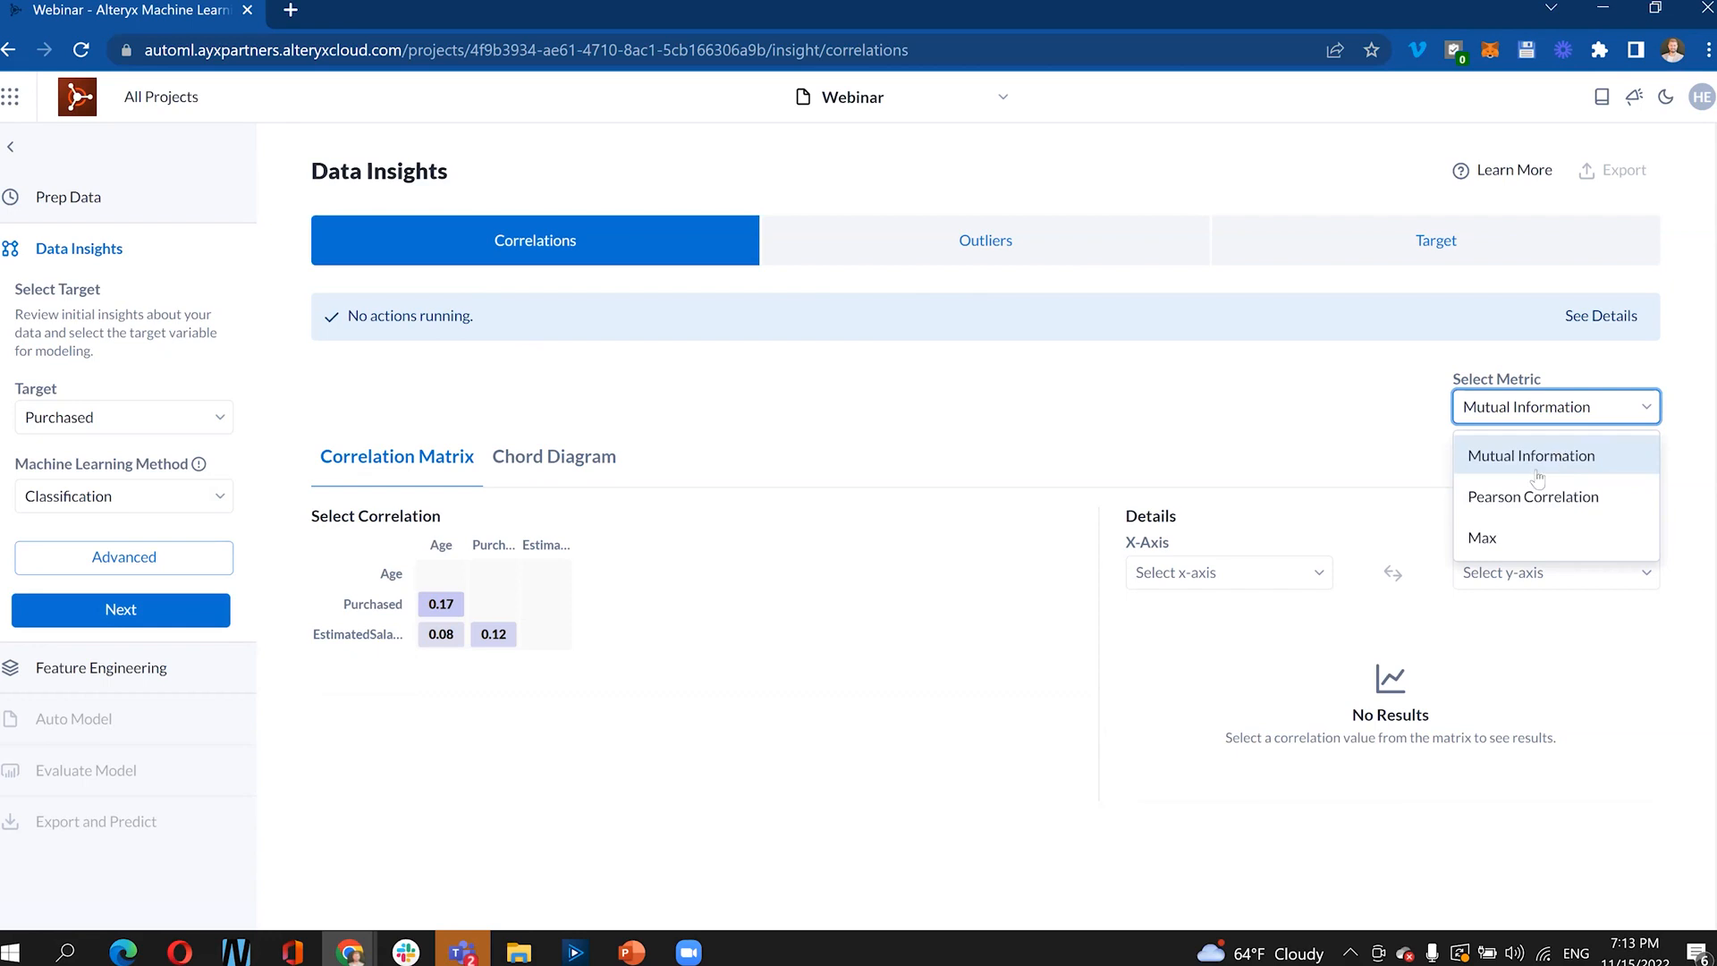
click(1513, 535)
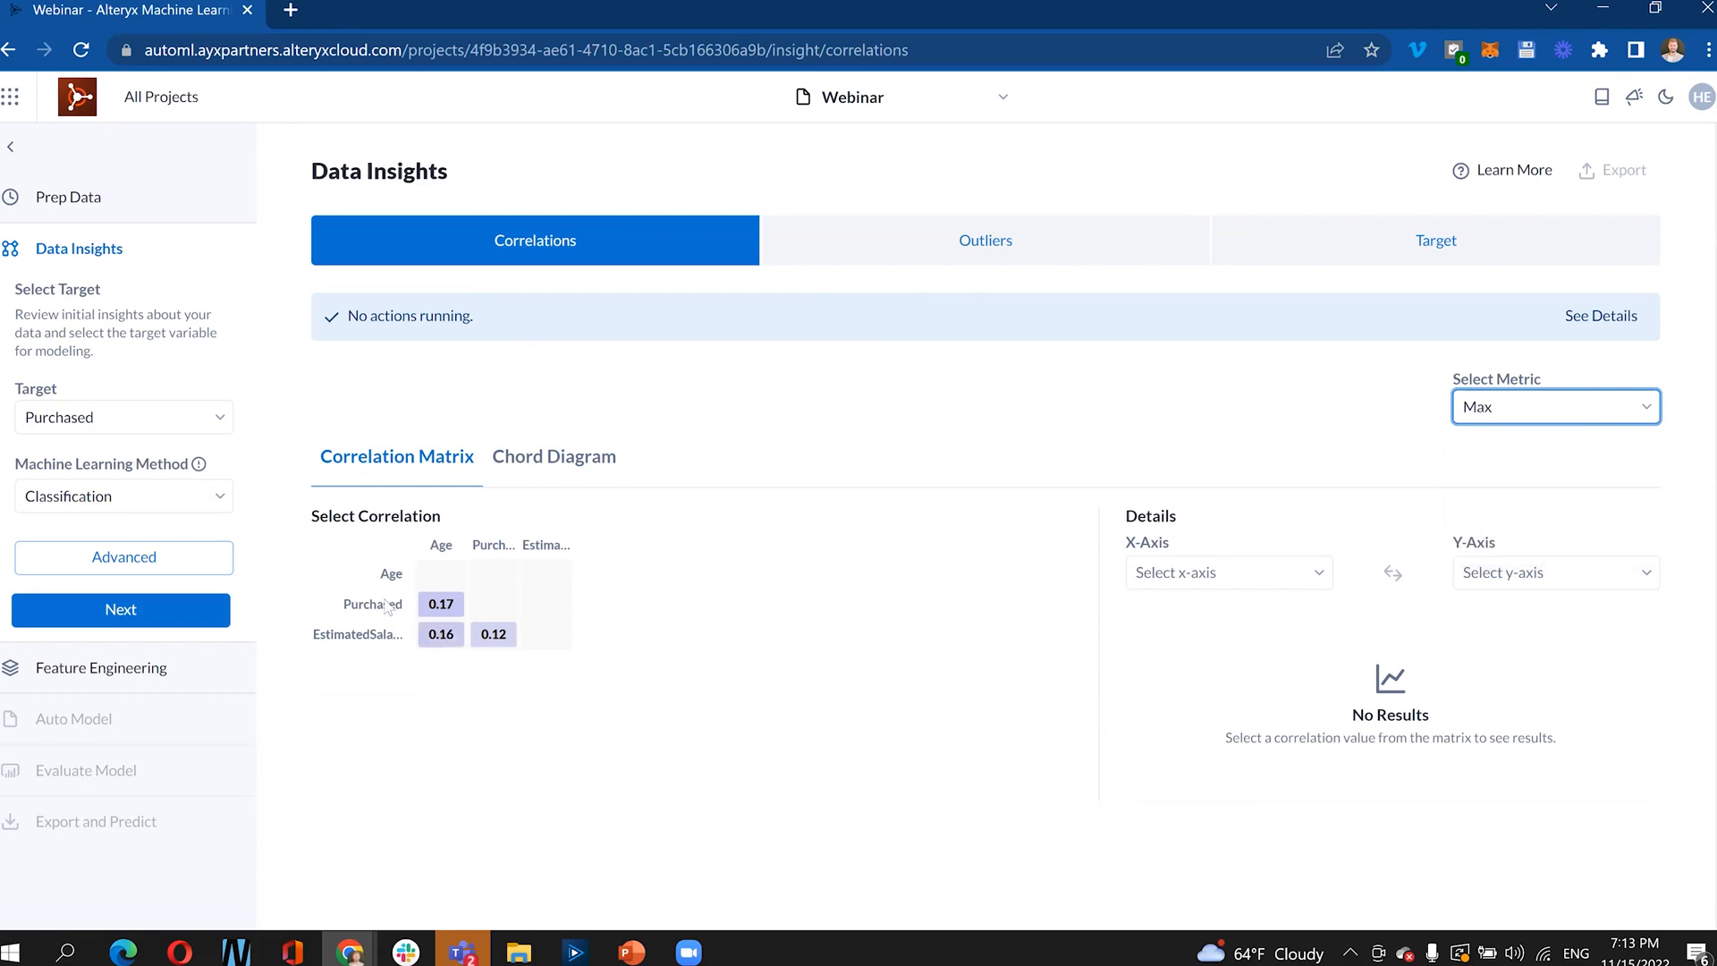
click(850, 134)
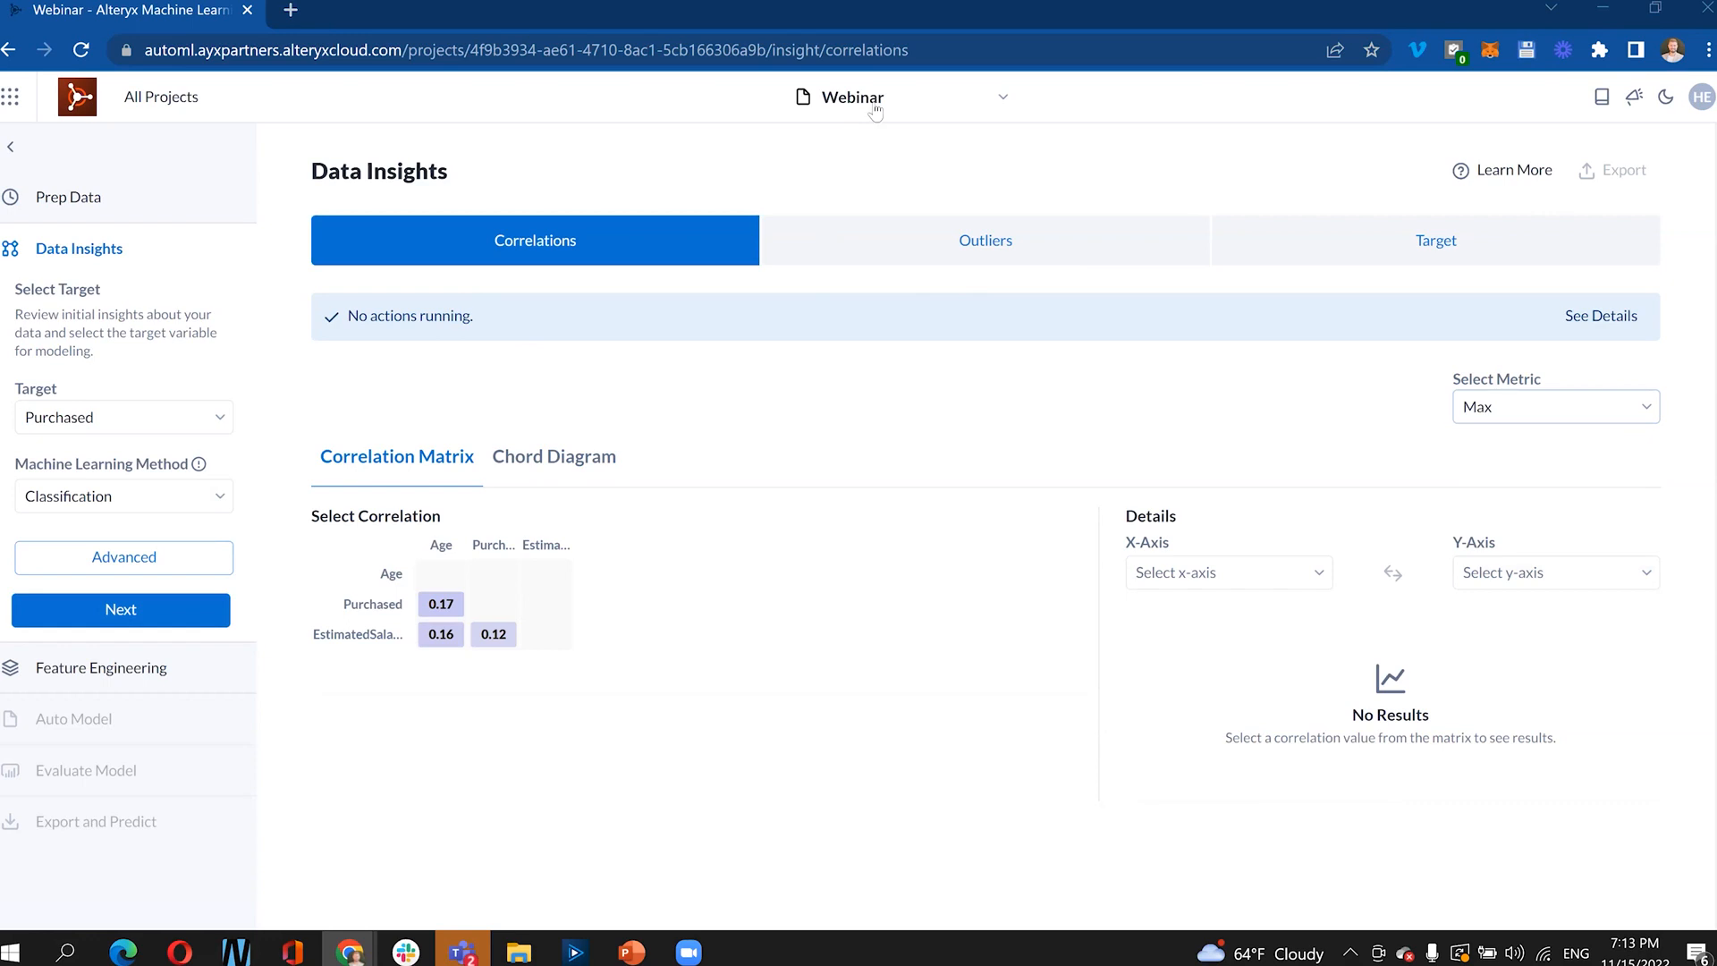
- Examine the chord diagram for the correlations between Age, EstimatedSalary and Purchased, and return to the correlation matrix
click(555, 463)
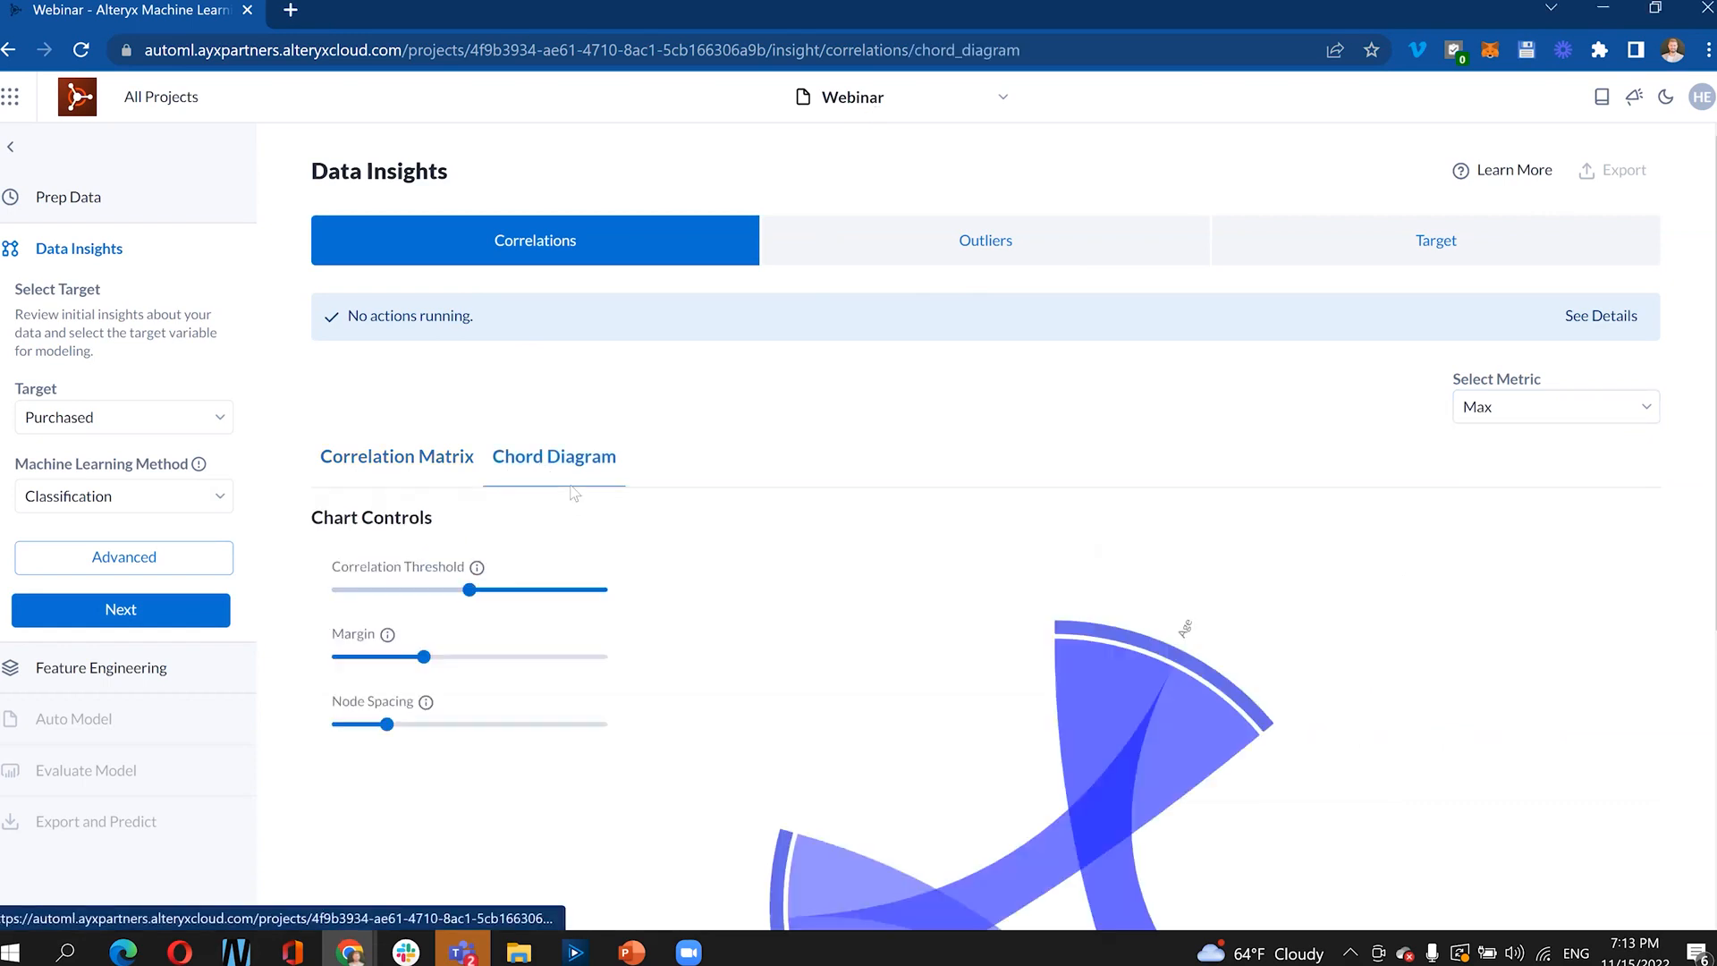
scroll(703, 562, down, 3)
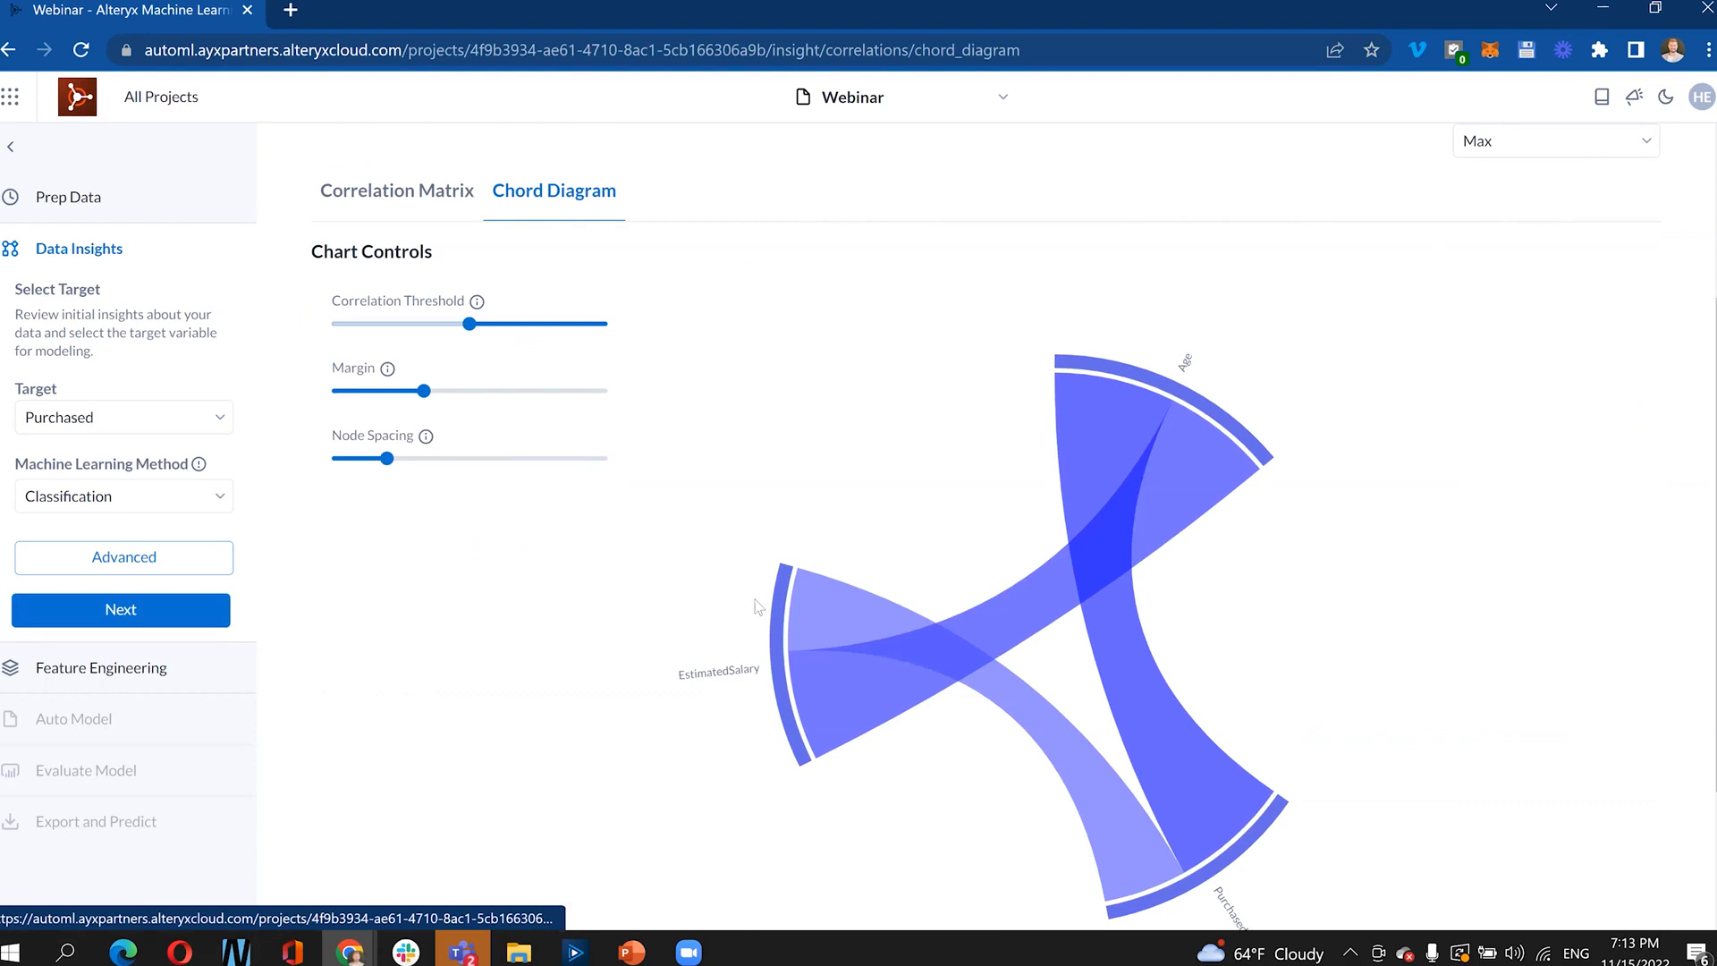
scroll(758, 609, down, 2)
scroll(1160, 577, up, 3)
mouse_move(1157, 574)
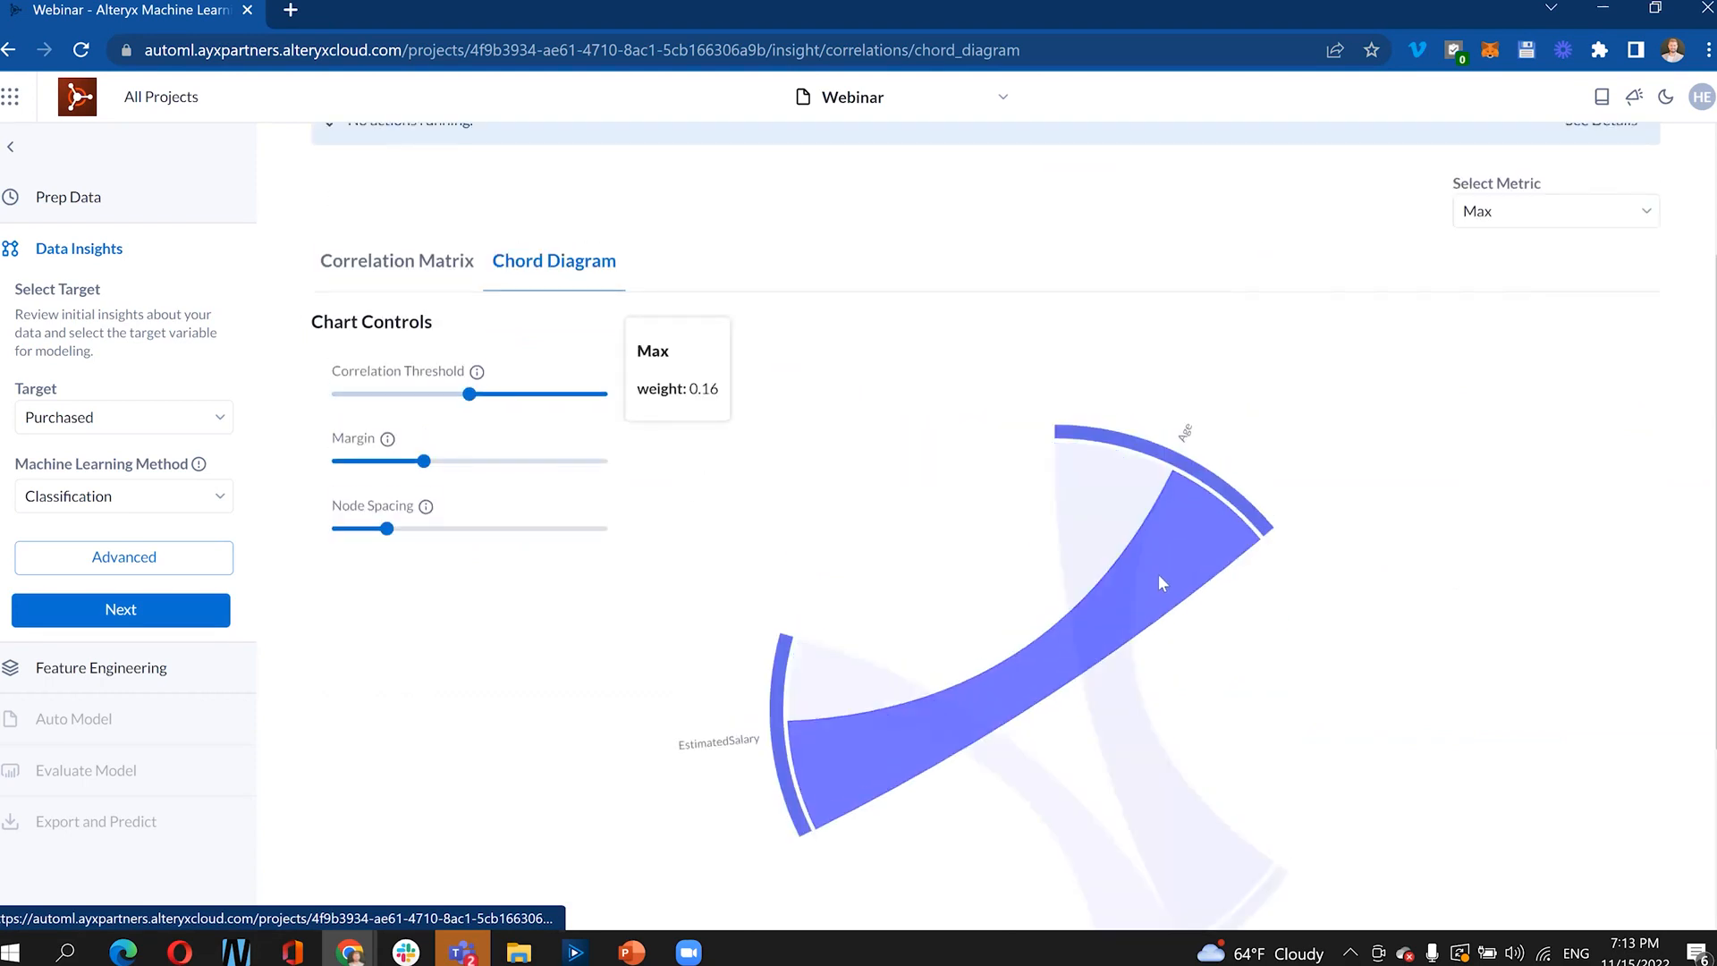
scroll(1422, 509, down, 3)
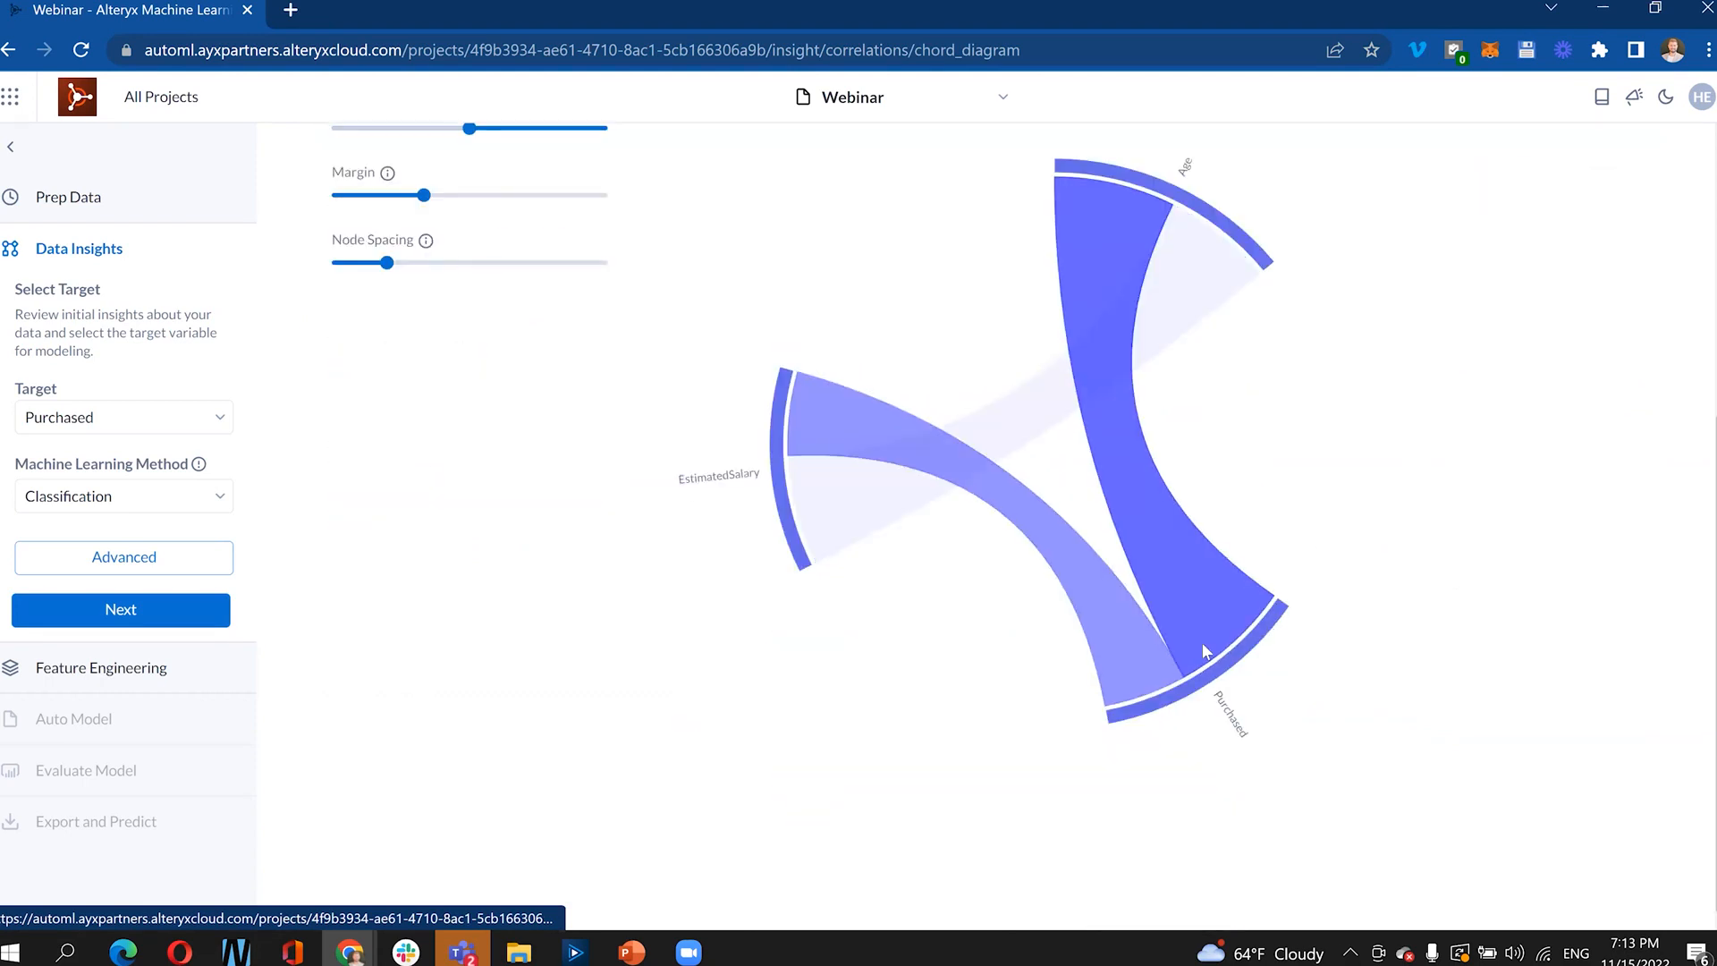
mouse_move(1152, 639)
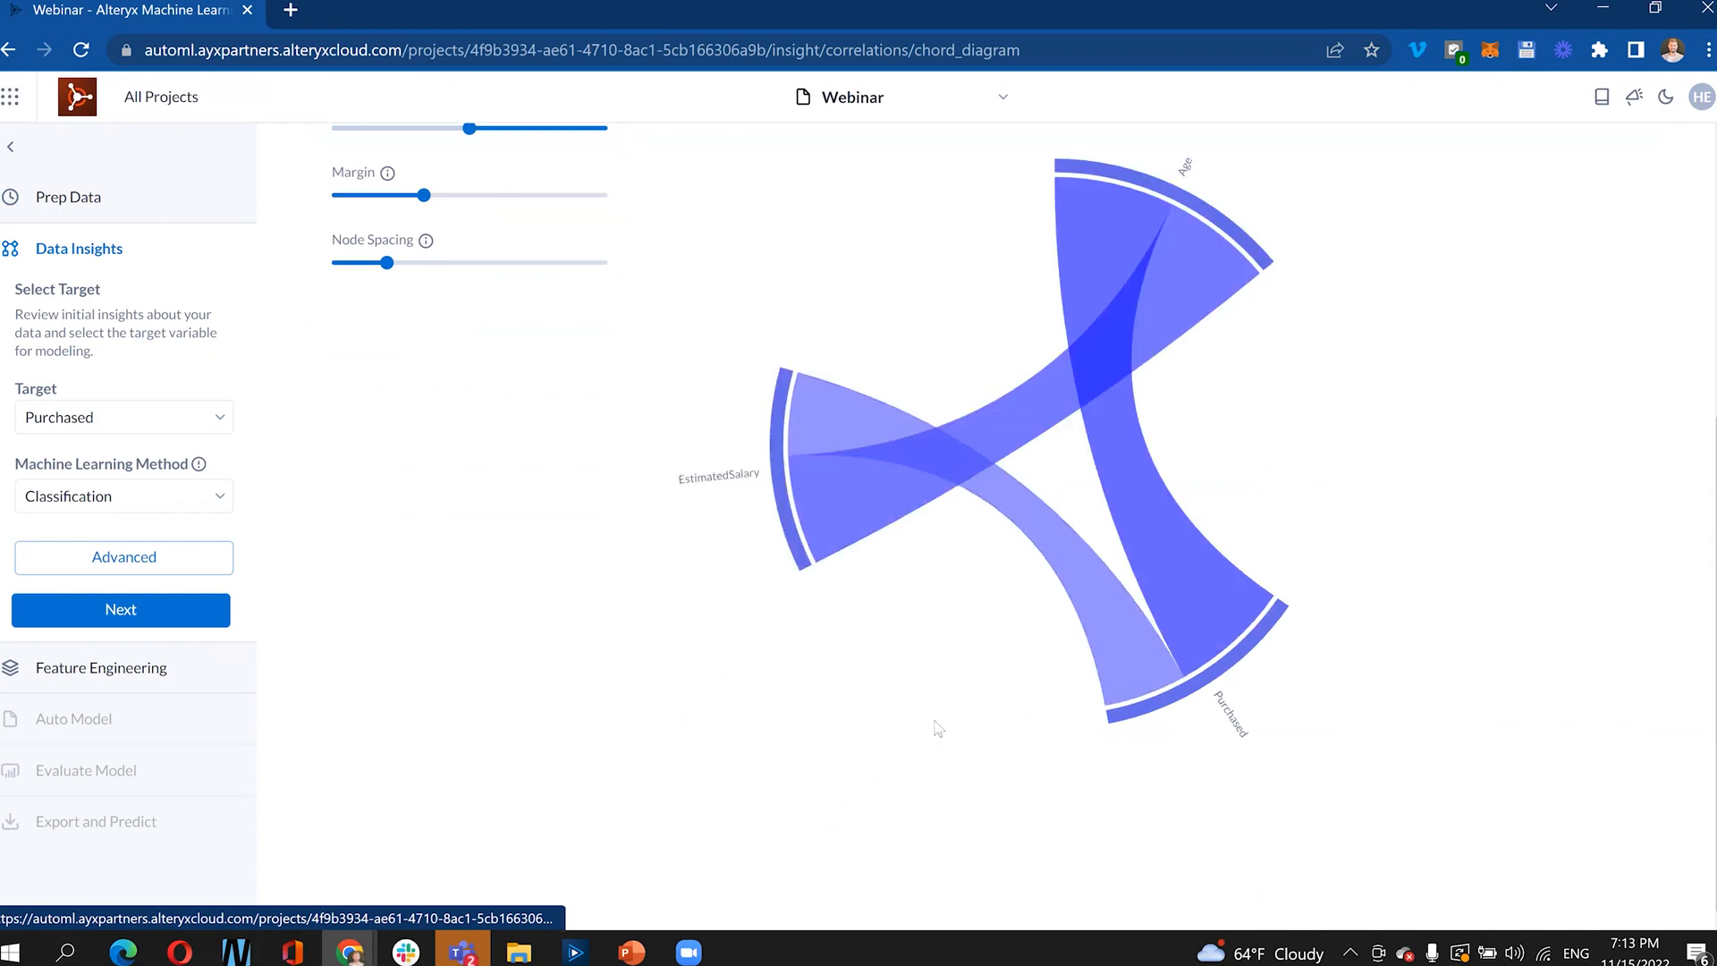
scroll(936, 724, up, 3)
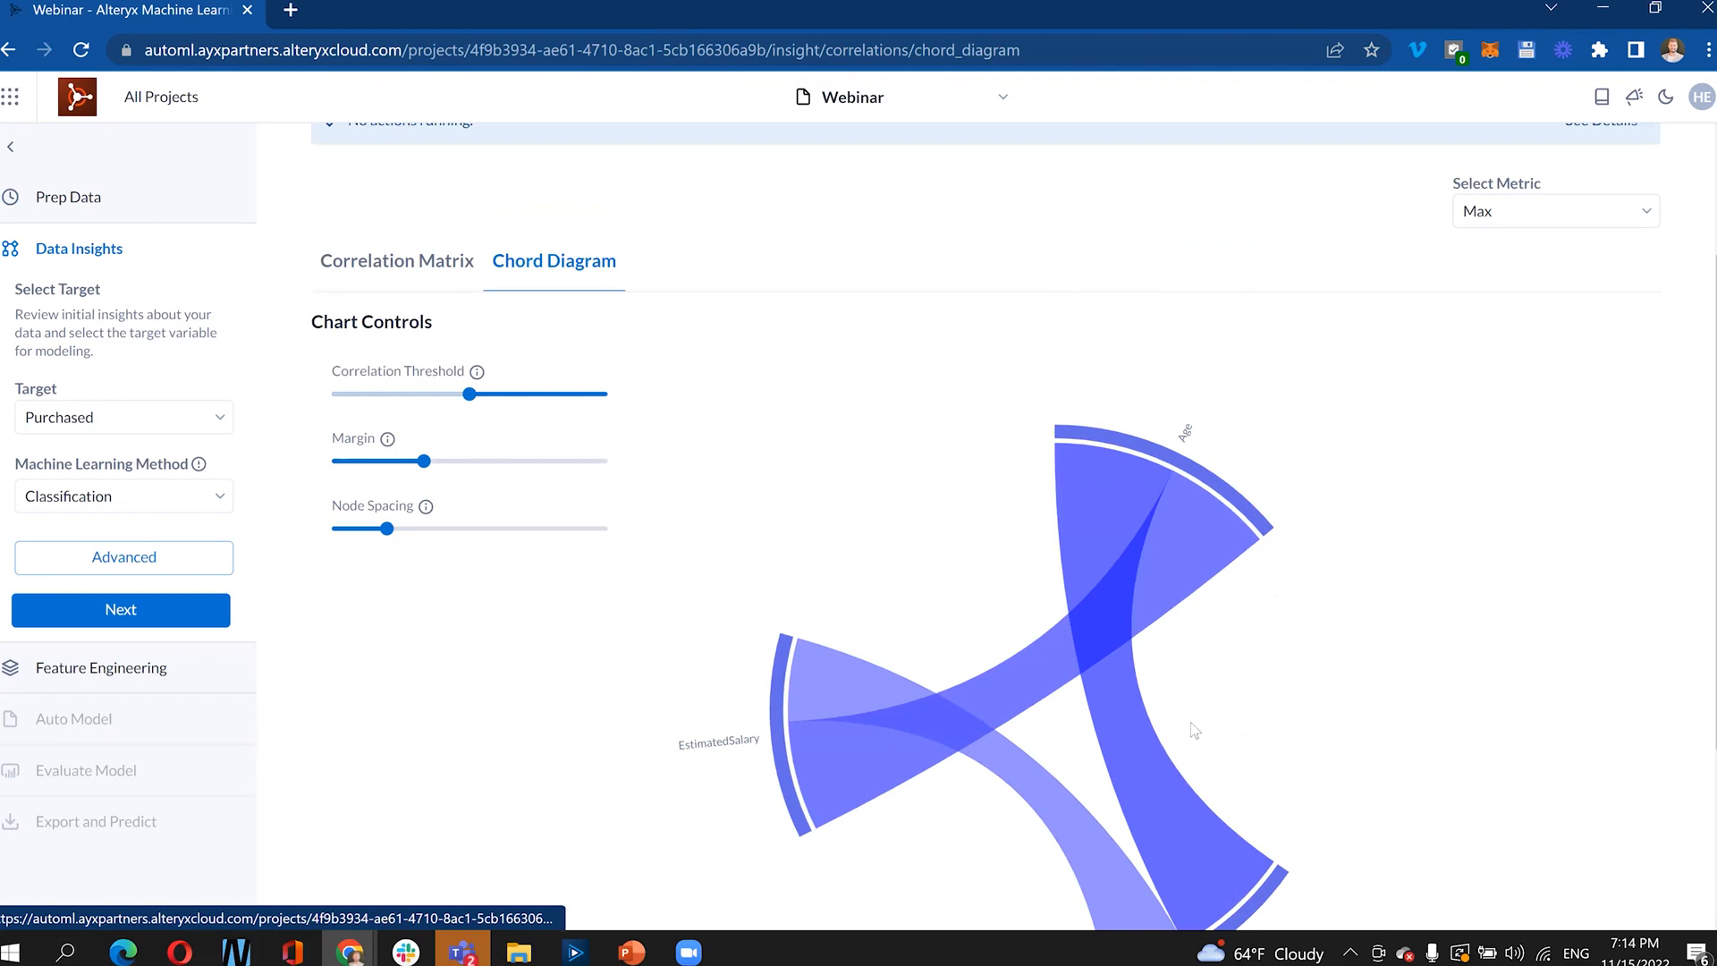
scroll(1195, 731, down, 3)
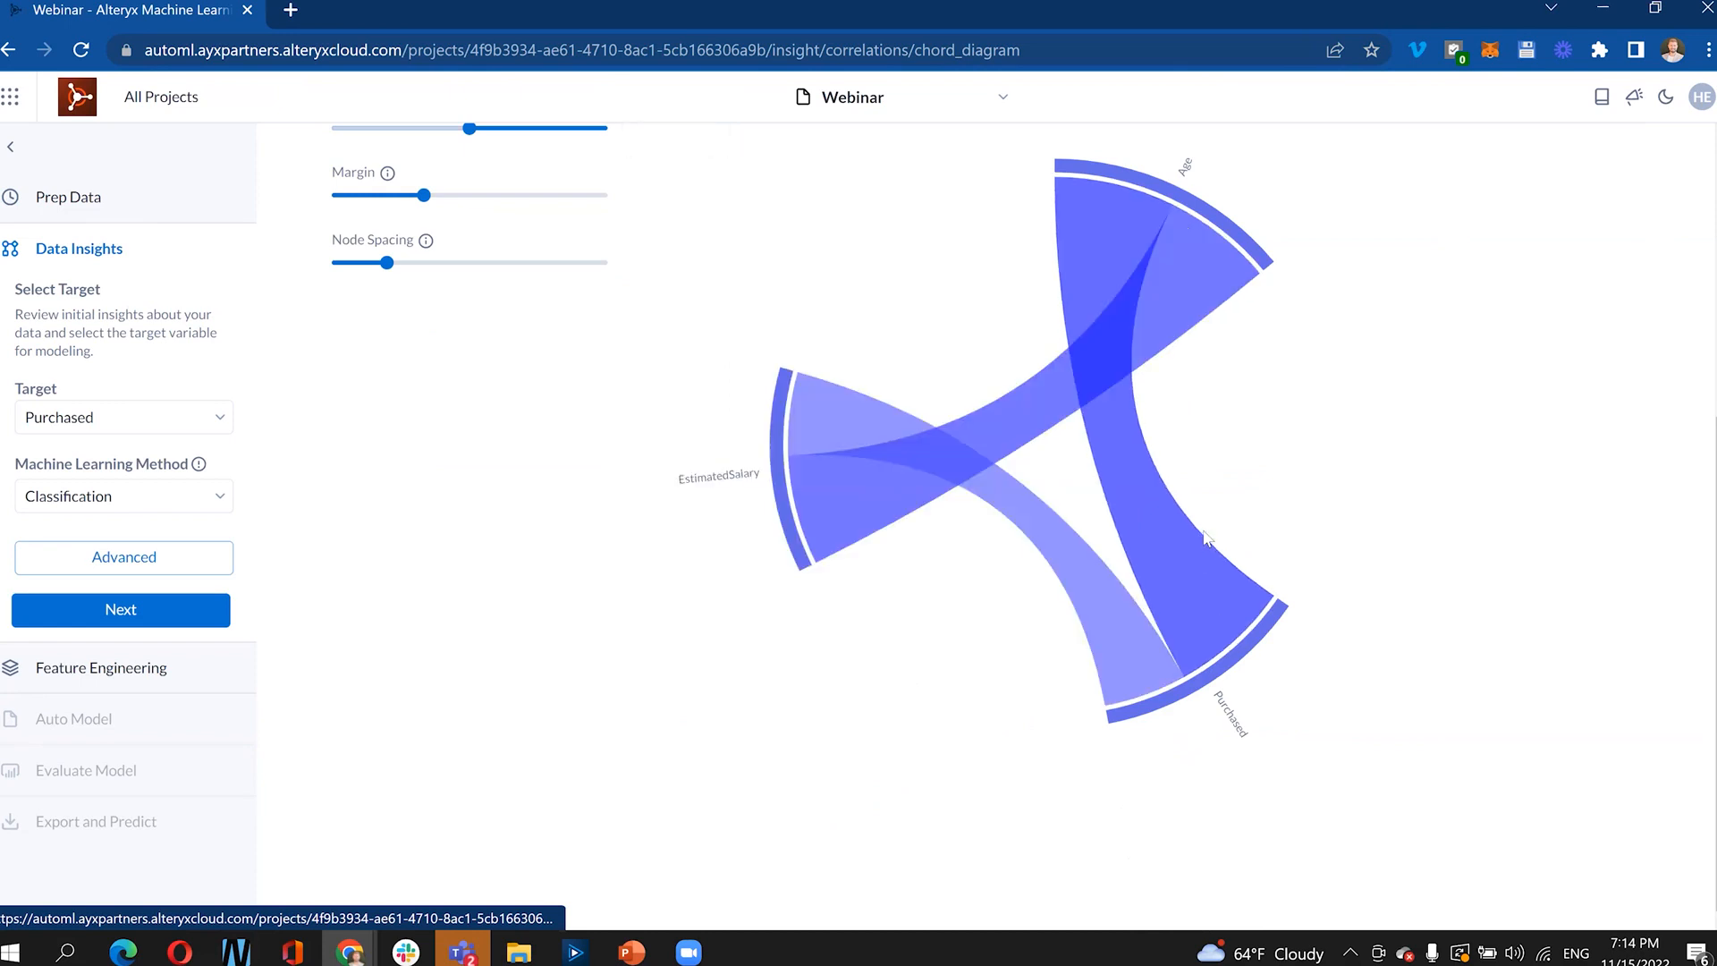
scroll(1194, 557, up, 3)
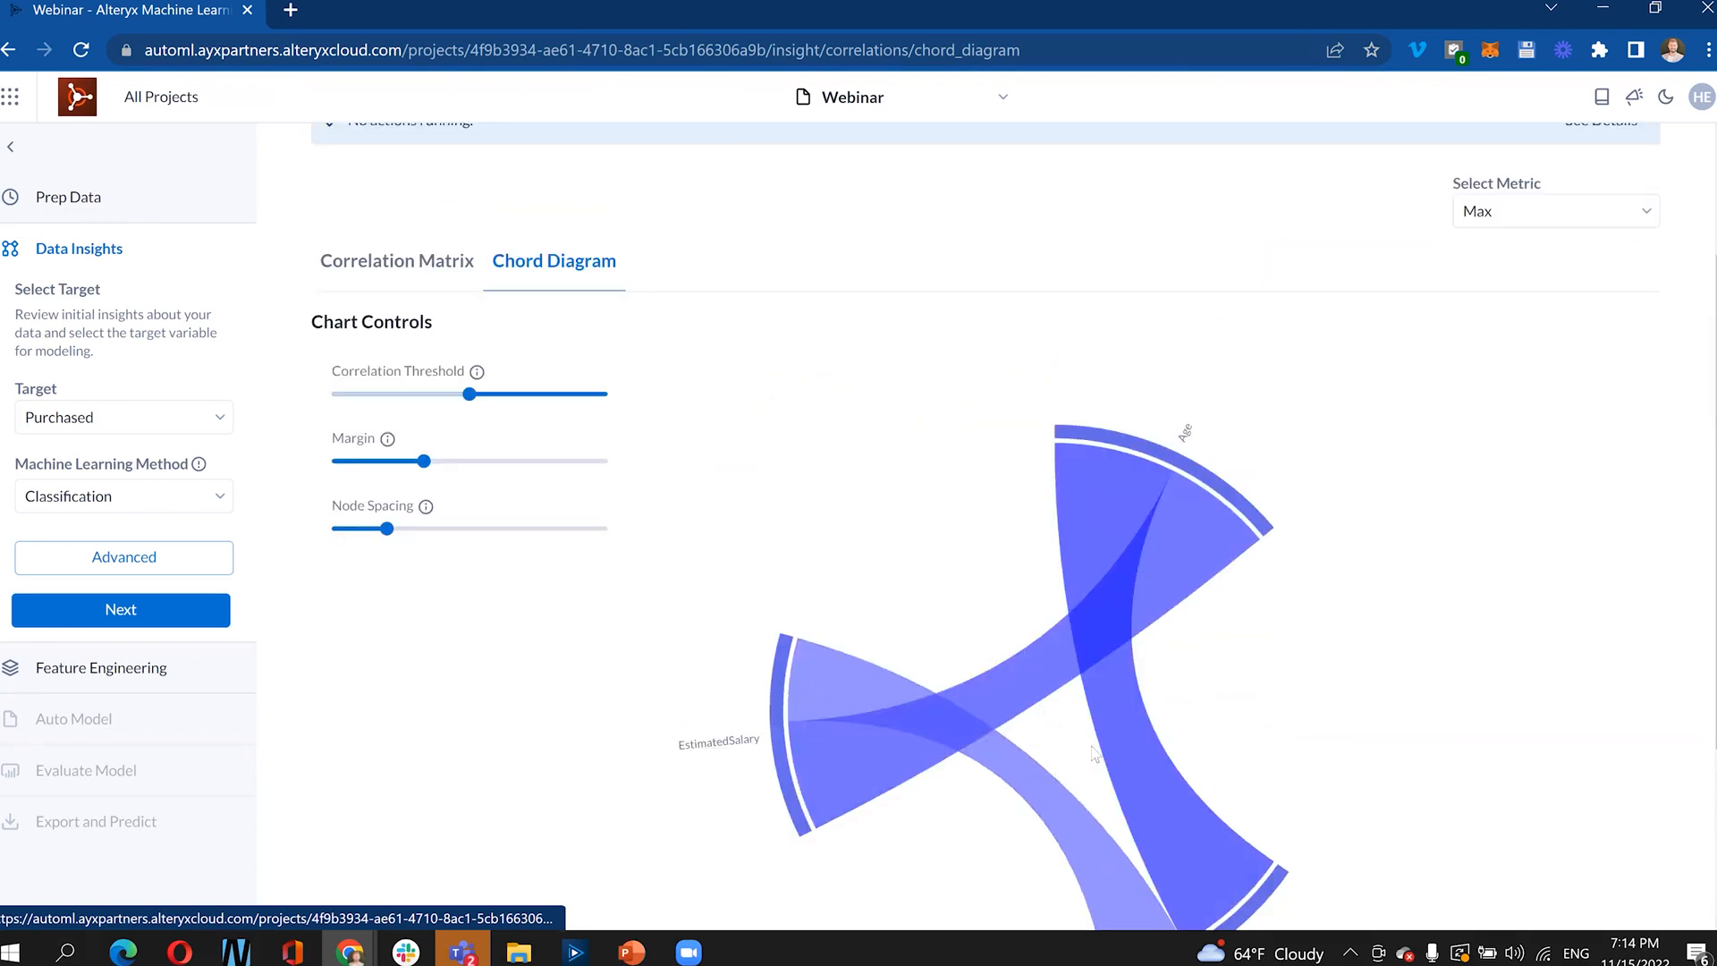
click(475, 265)
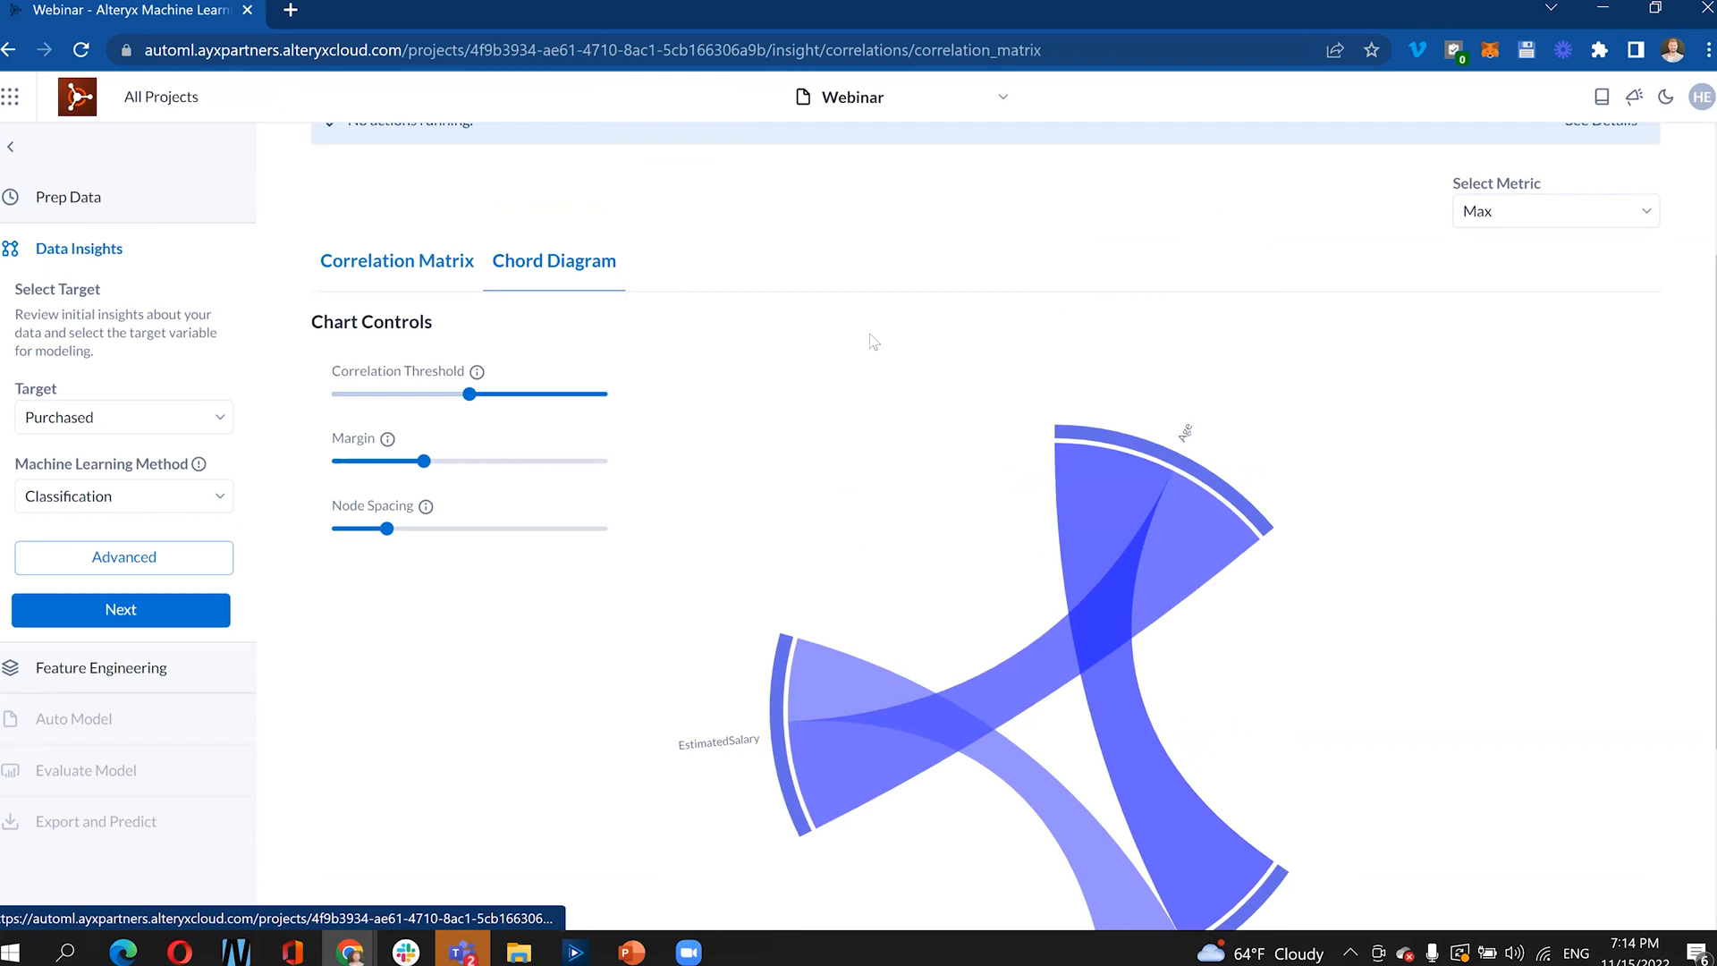
- Examine the outlier analysis, checking the EstimatedSalary box plot, its distribution histogram and any outlier rows
click(966, 255)
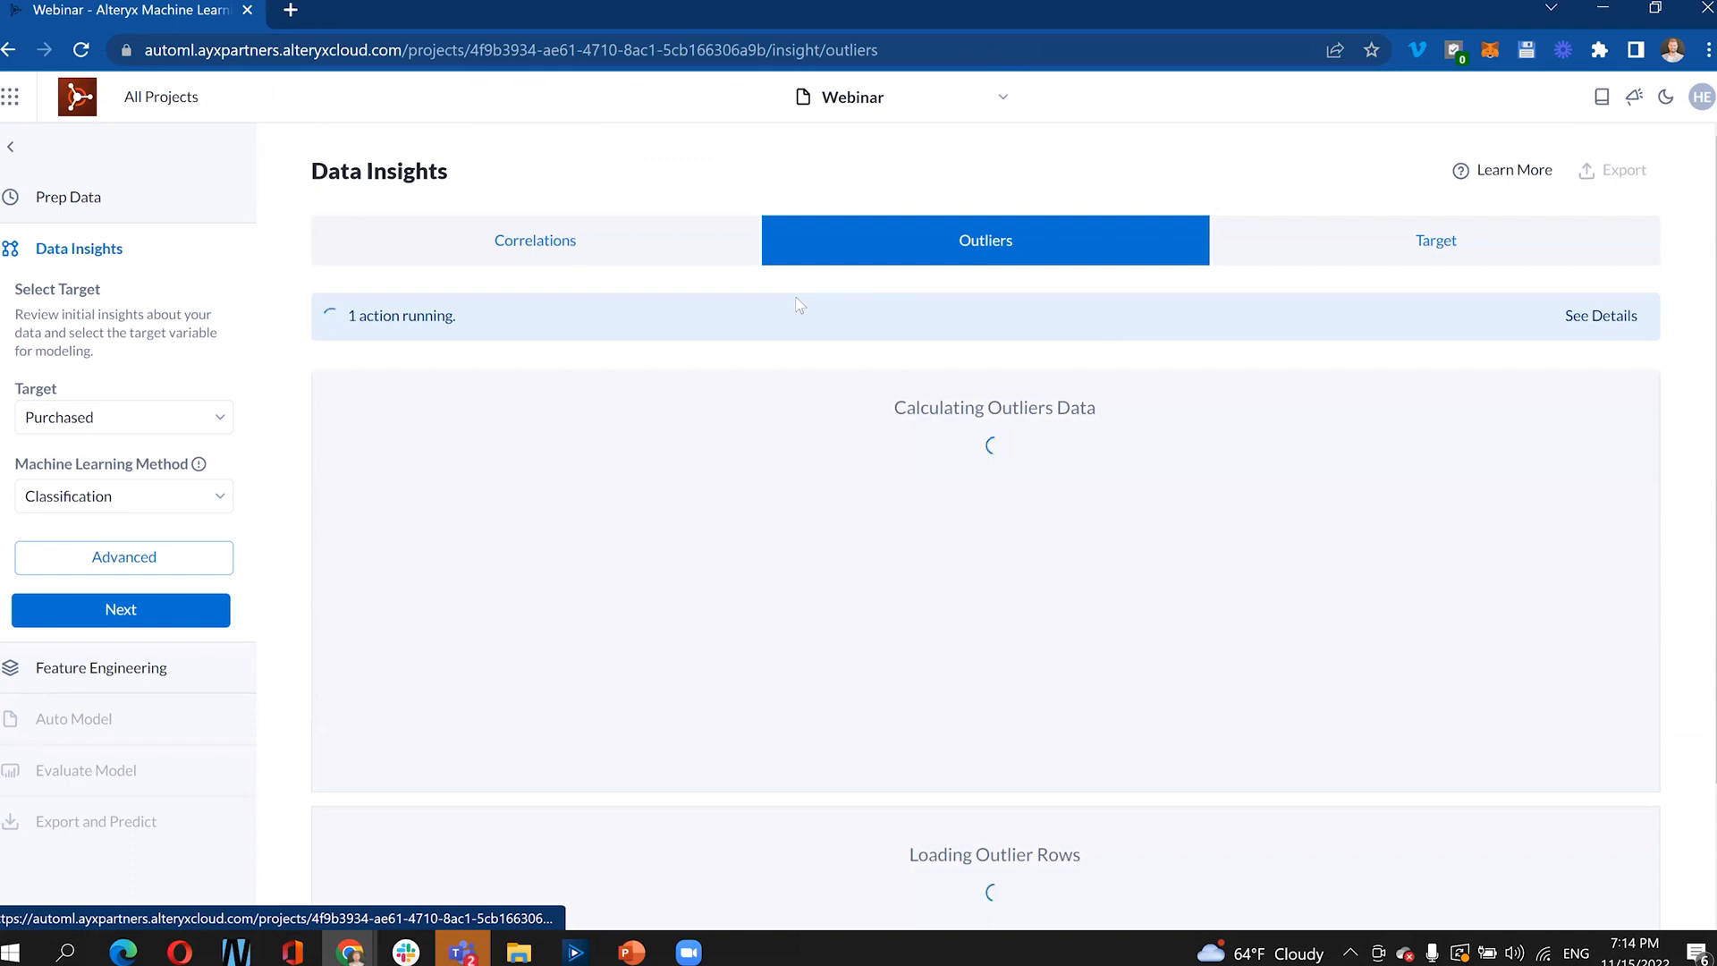
click(541, 592)
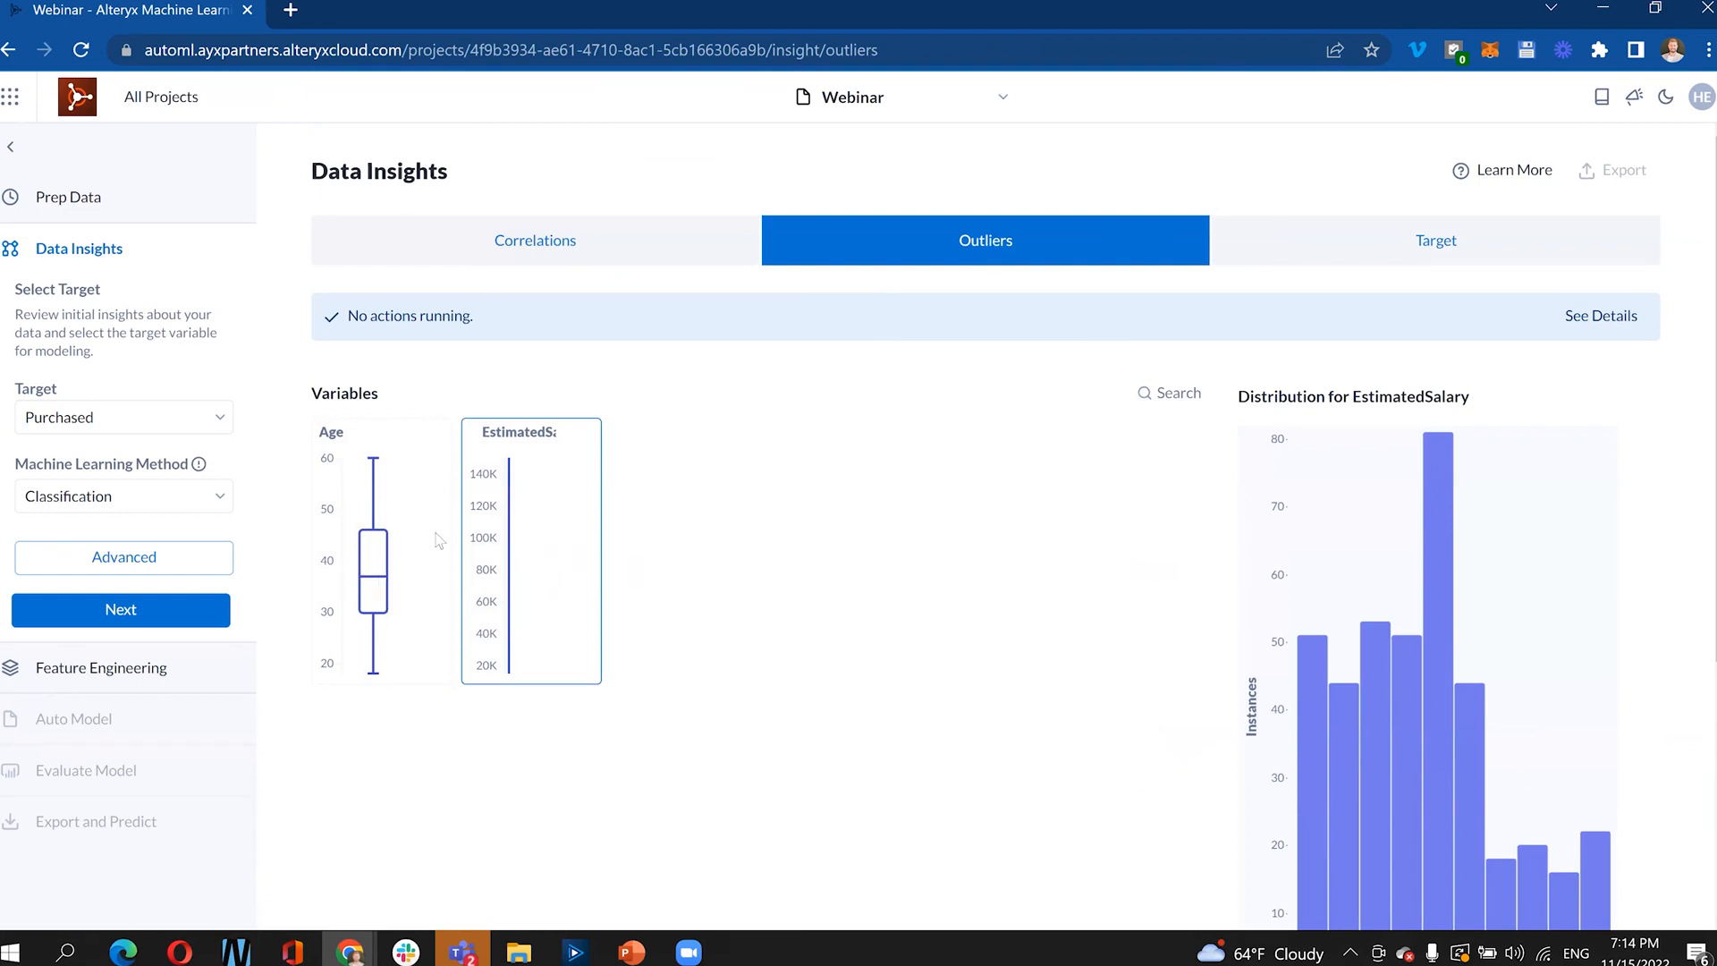
click(11, 148)
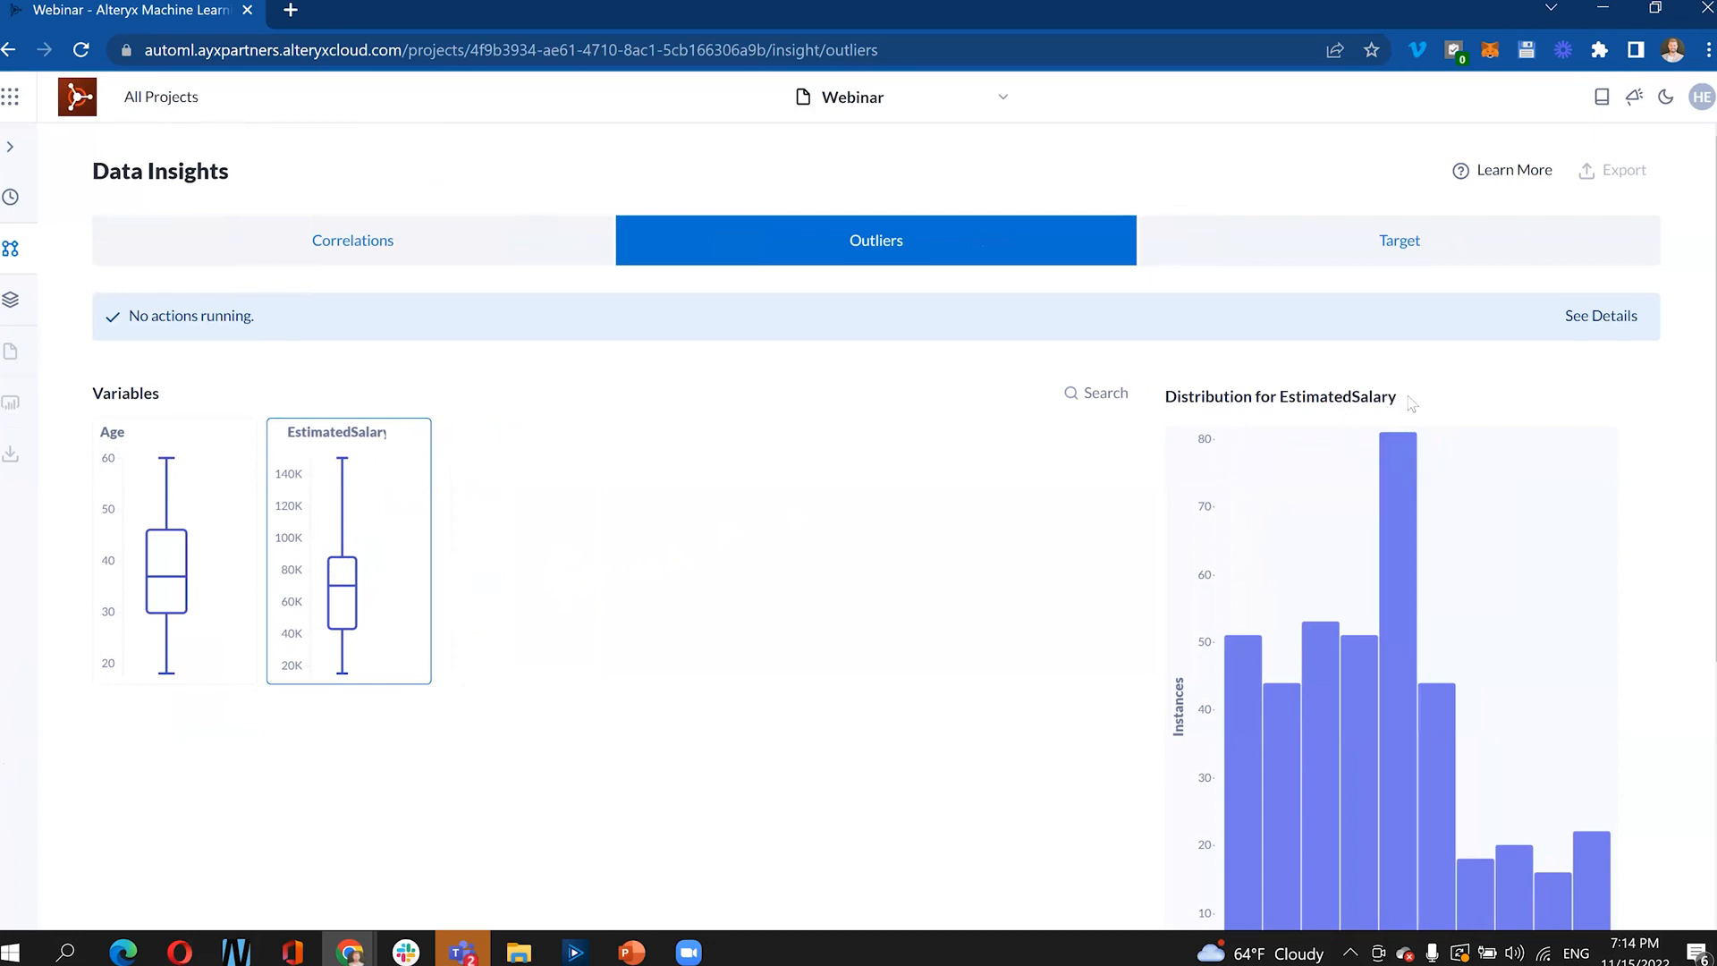
scroll(1539, 501, down, 3)
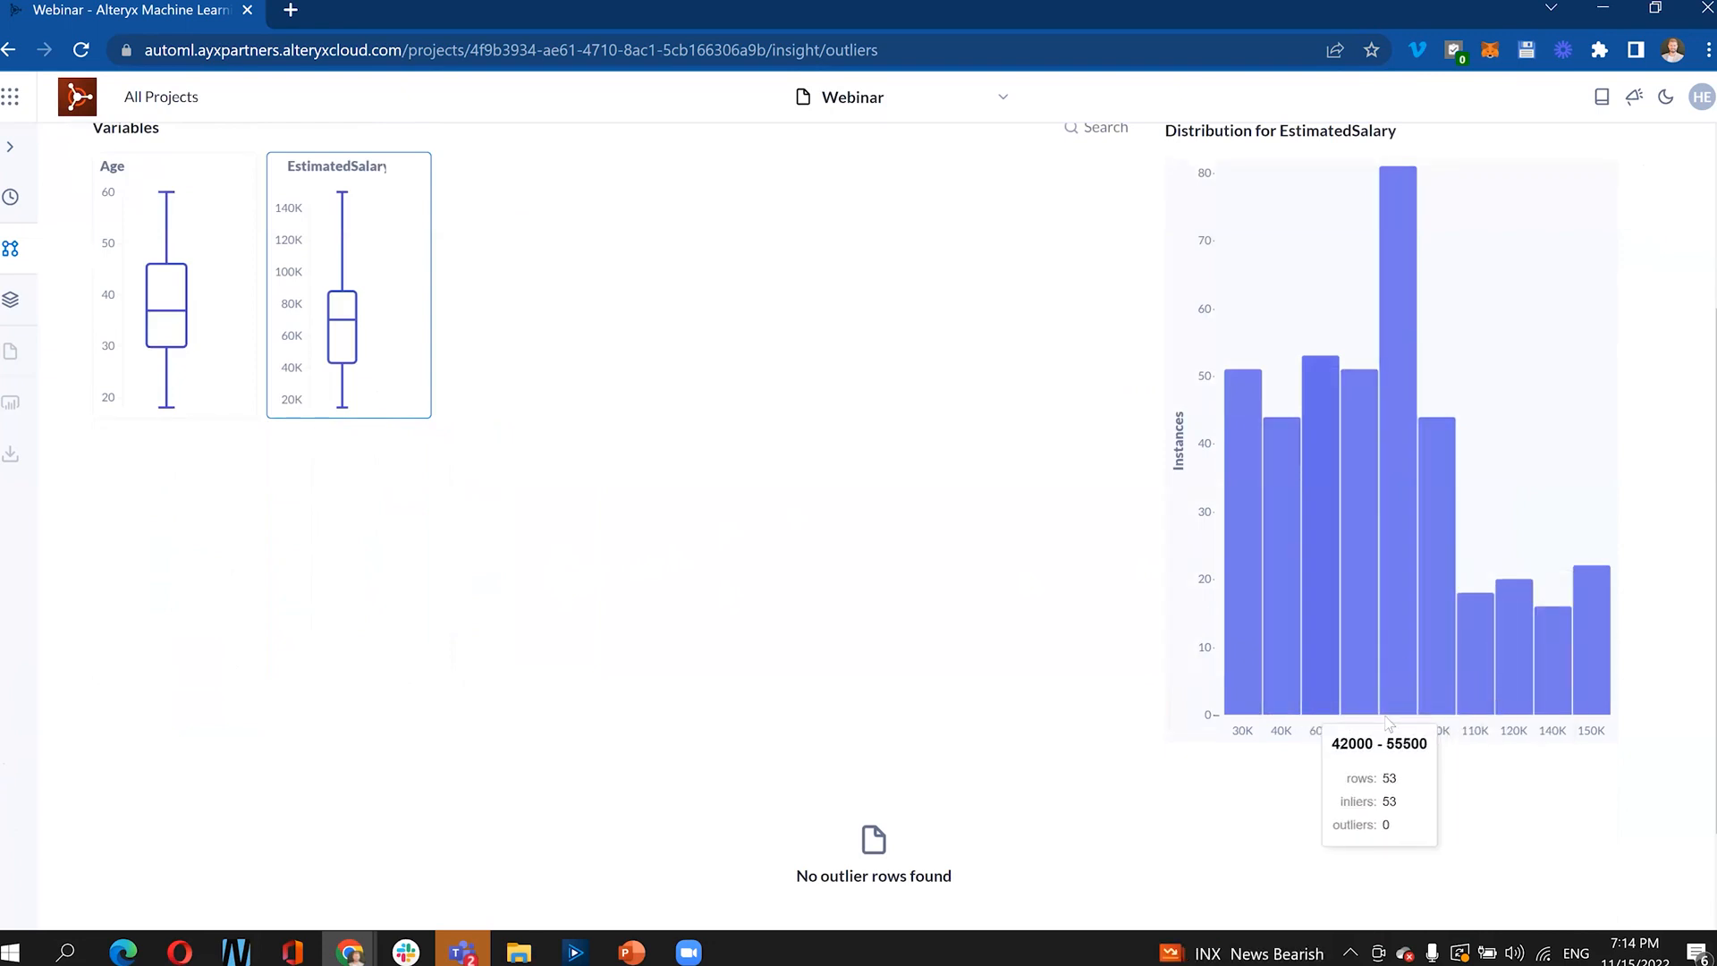
scroll(1385, 592, up, 3)
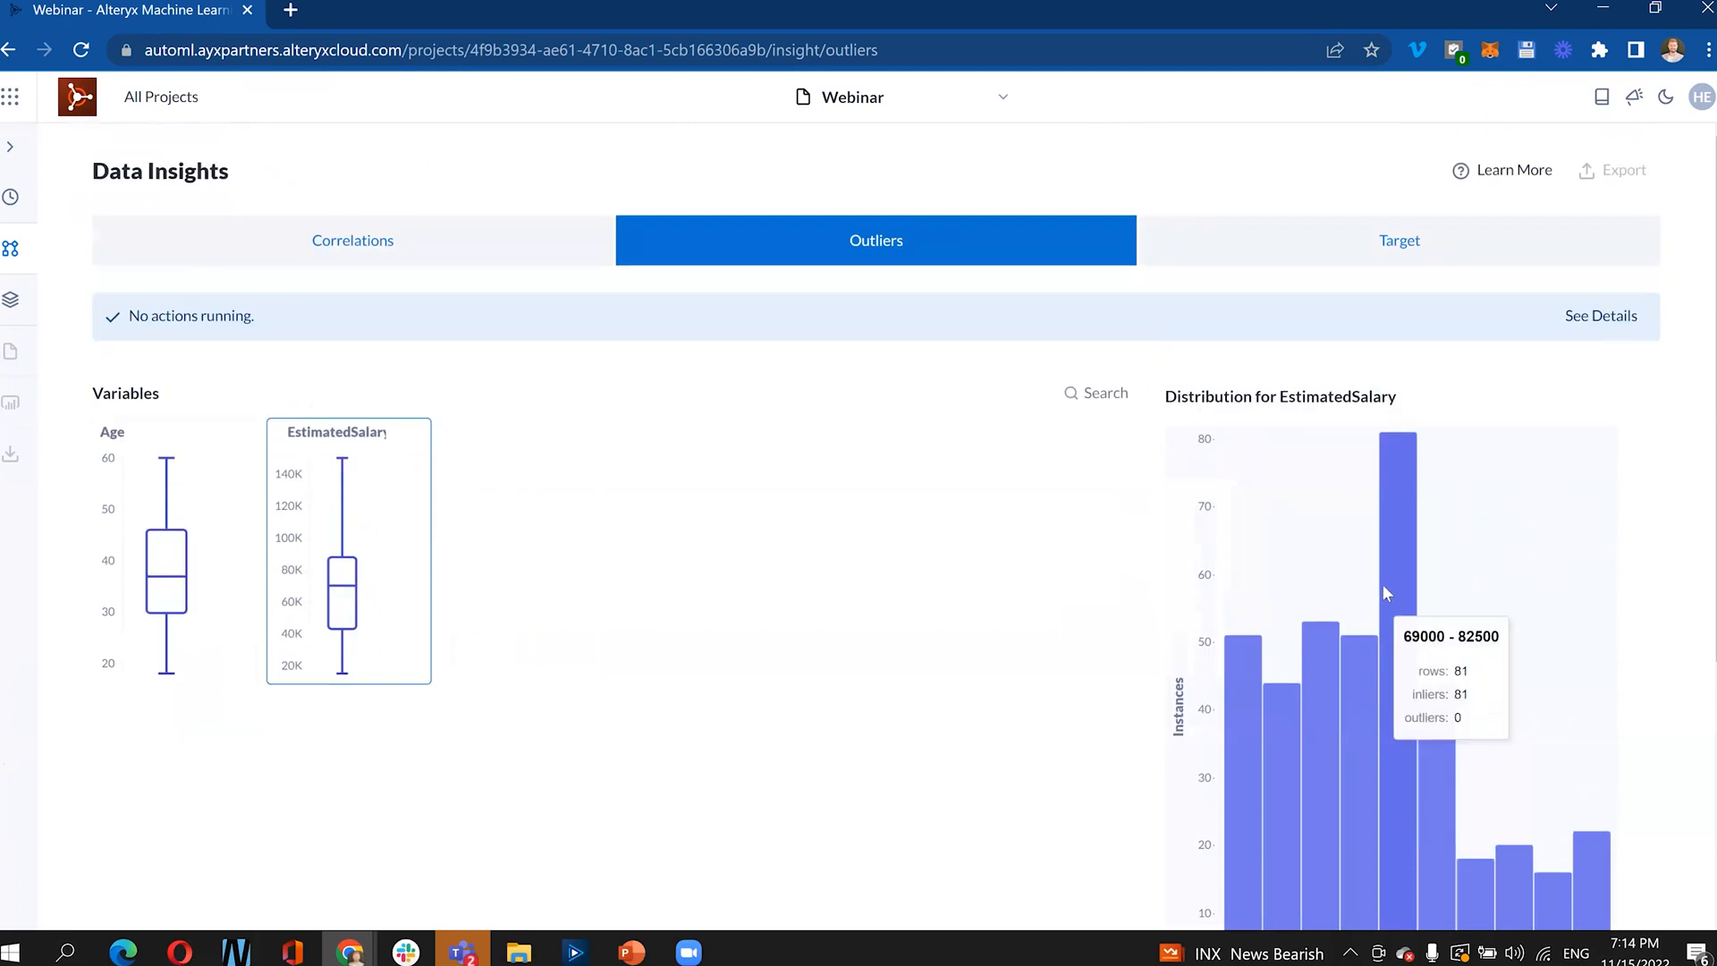
scroll(1708, 581, down, 1)
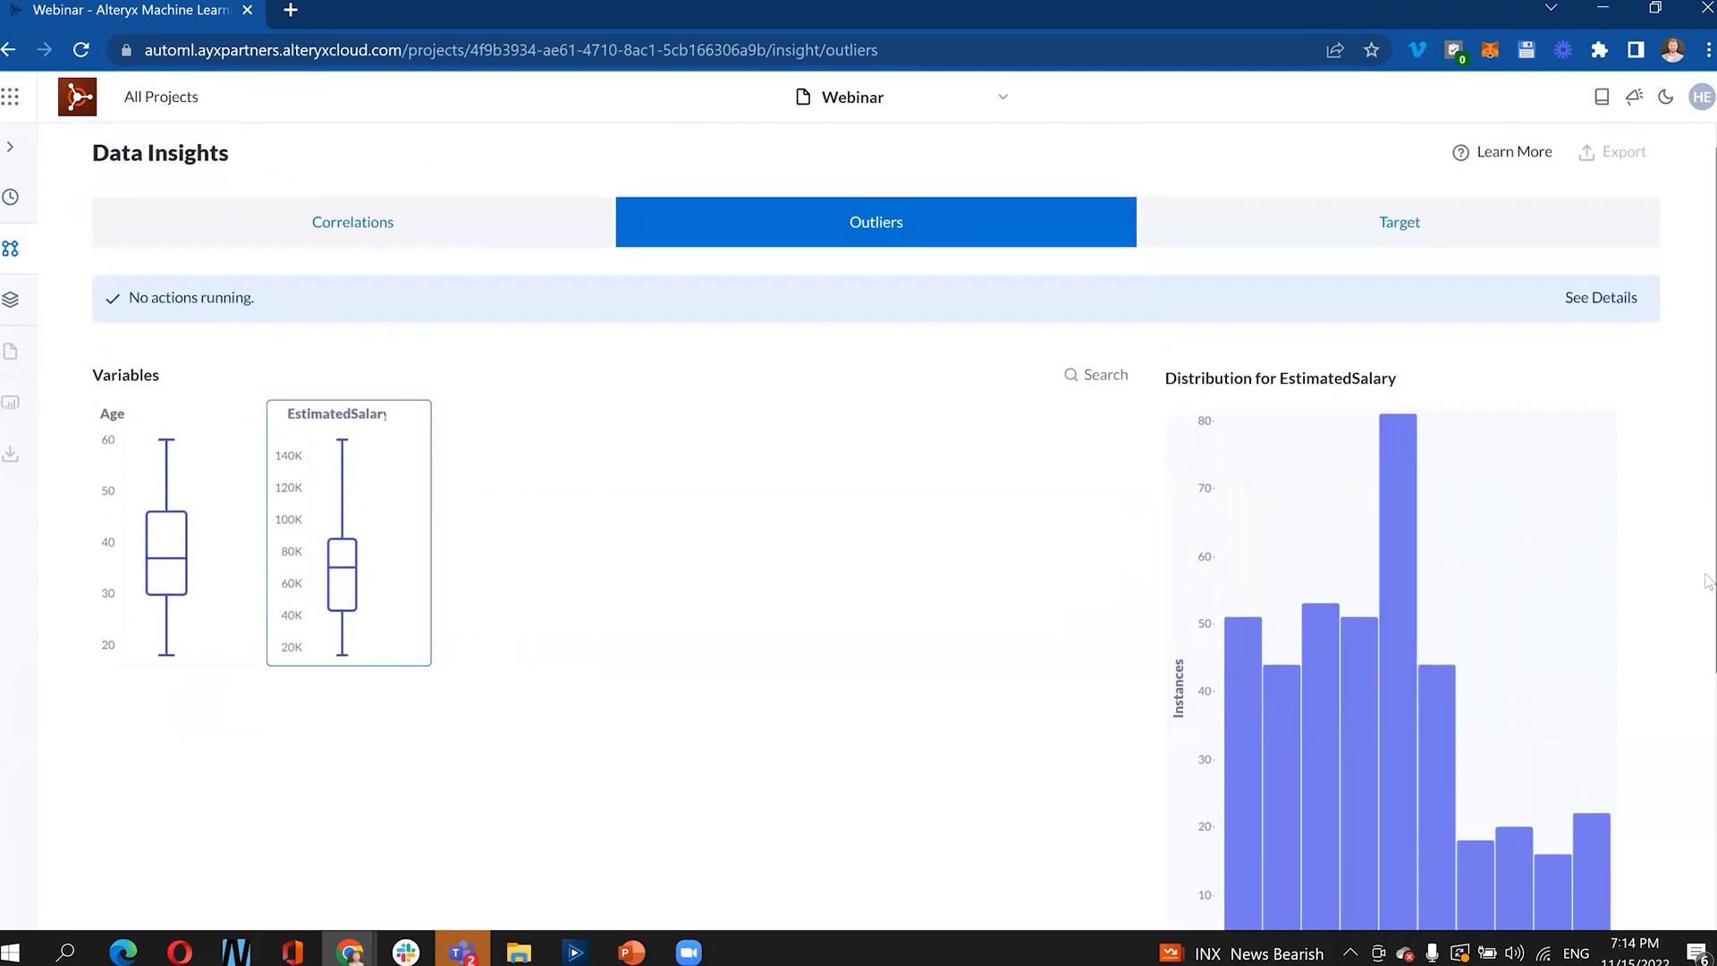
scroll(1708, 582, down, 1)
mouse_move(1391, 465)
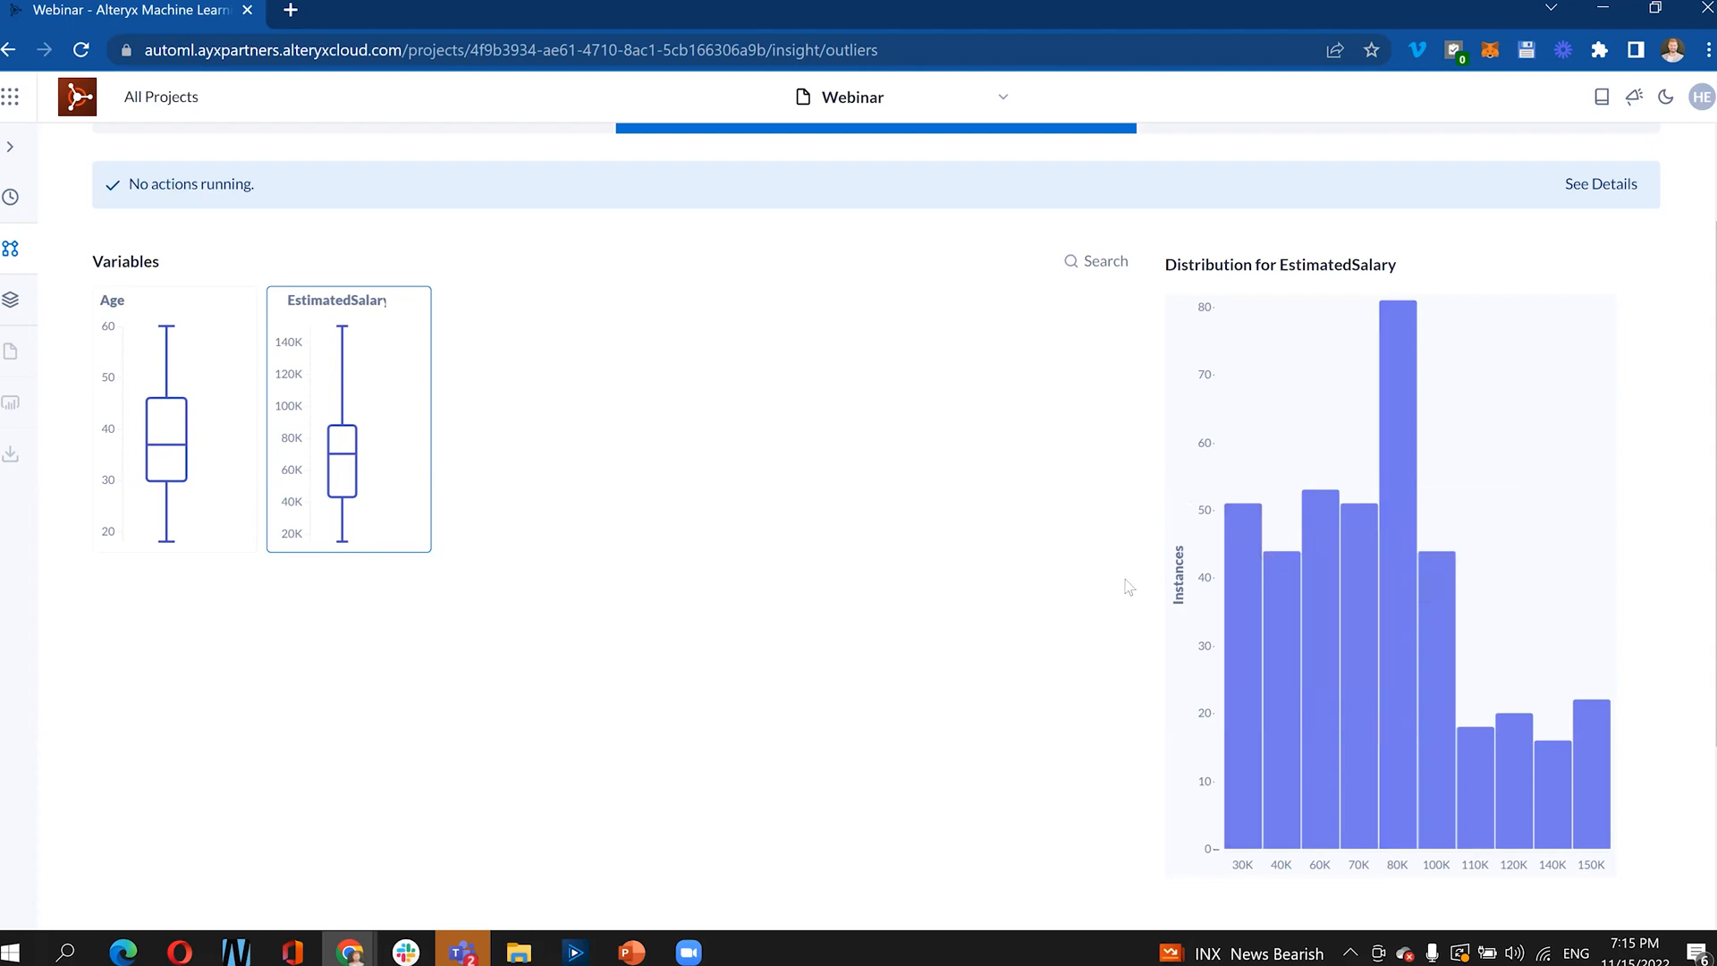
scroll(930, 547, up, 2)
click(12, 151)
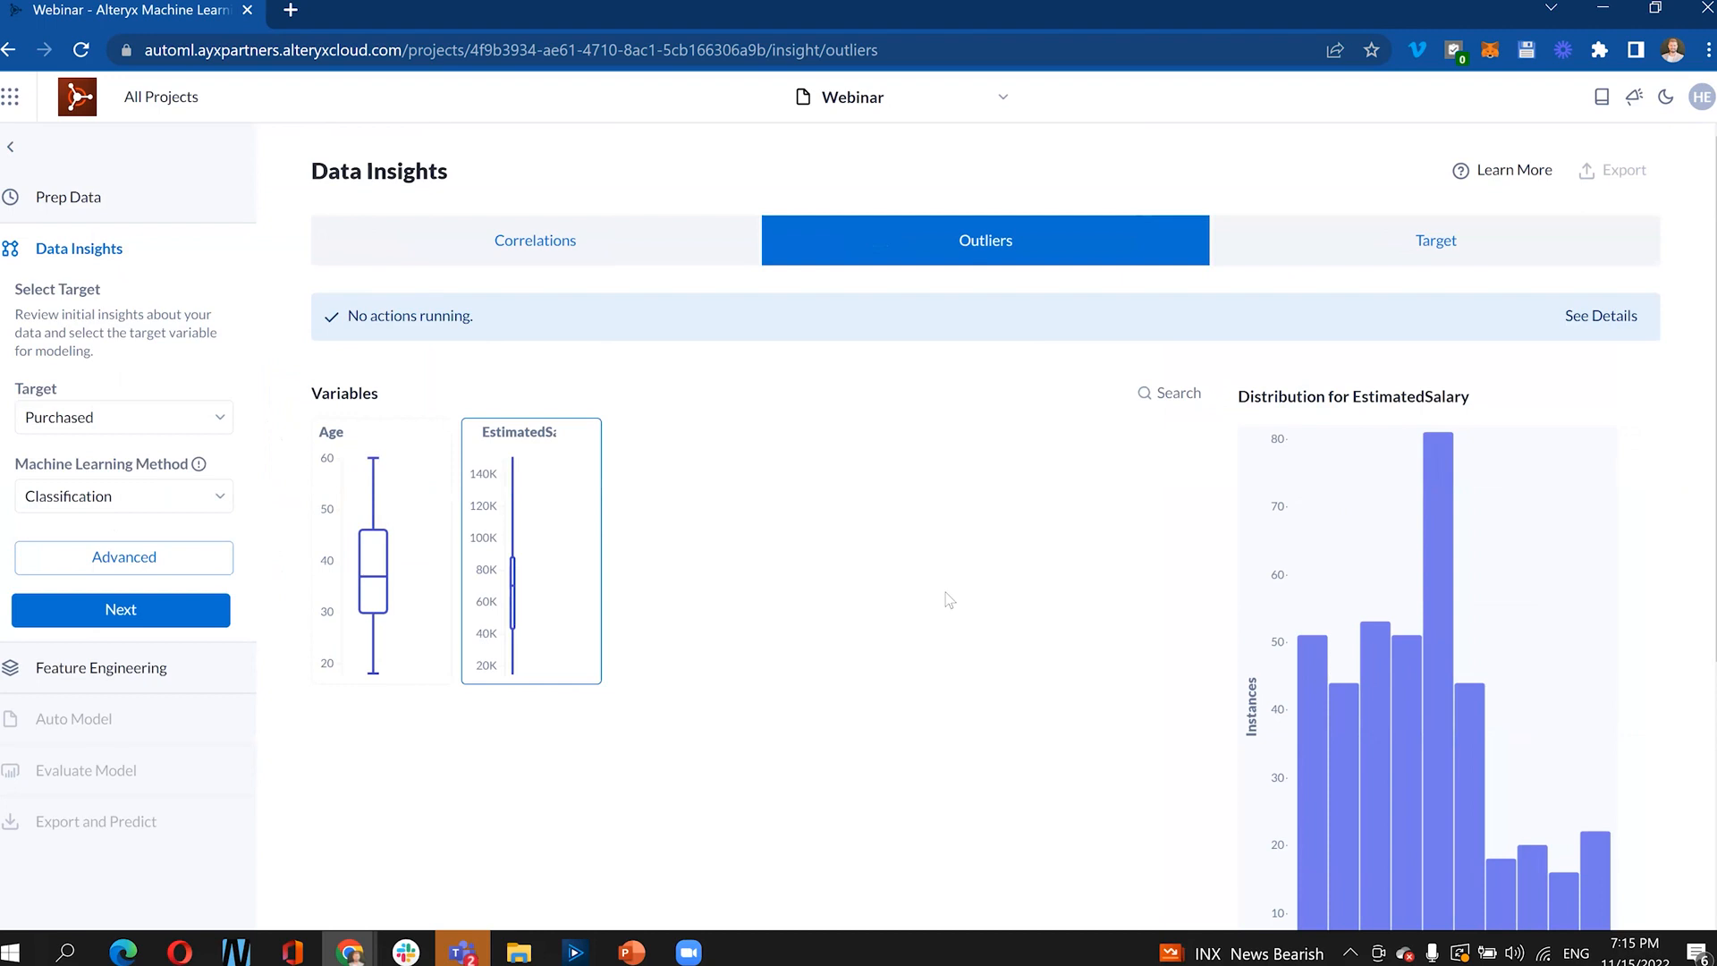
scroll(948, 599, down, 3)
scroll(948, 599, up, 3)
- Examine the distribution of true and false rows for the target variable Purchased
click(1437, 255)
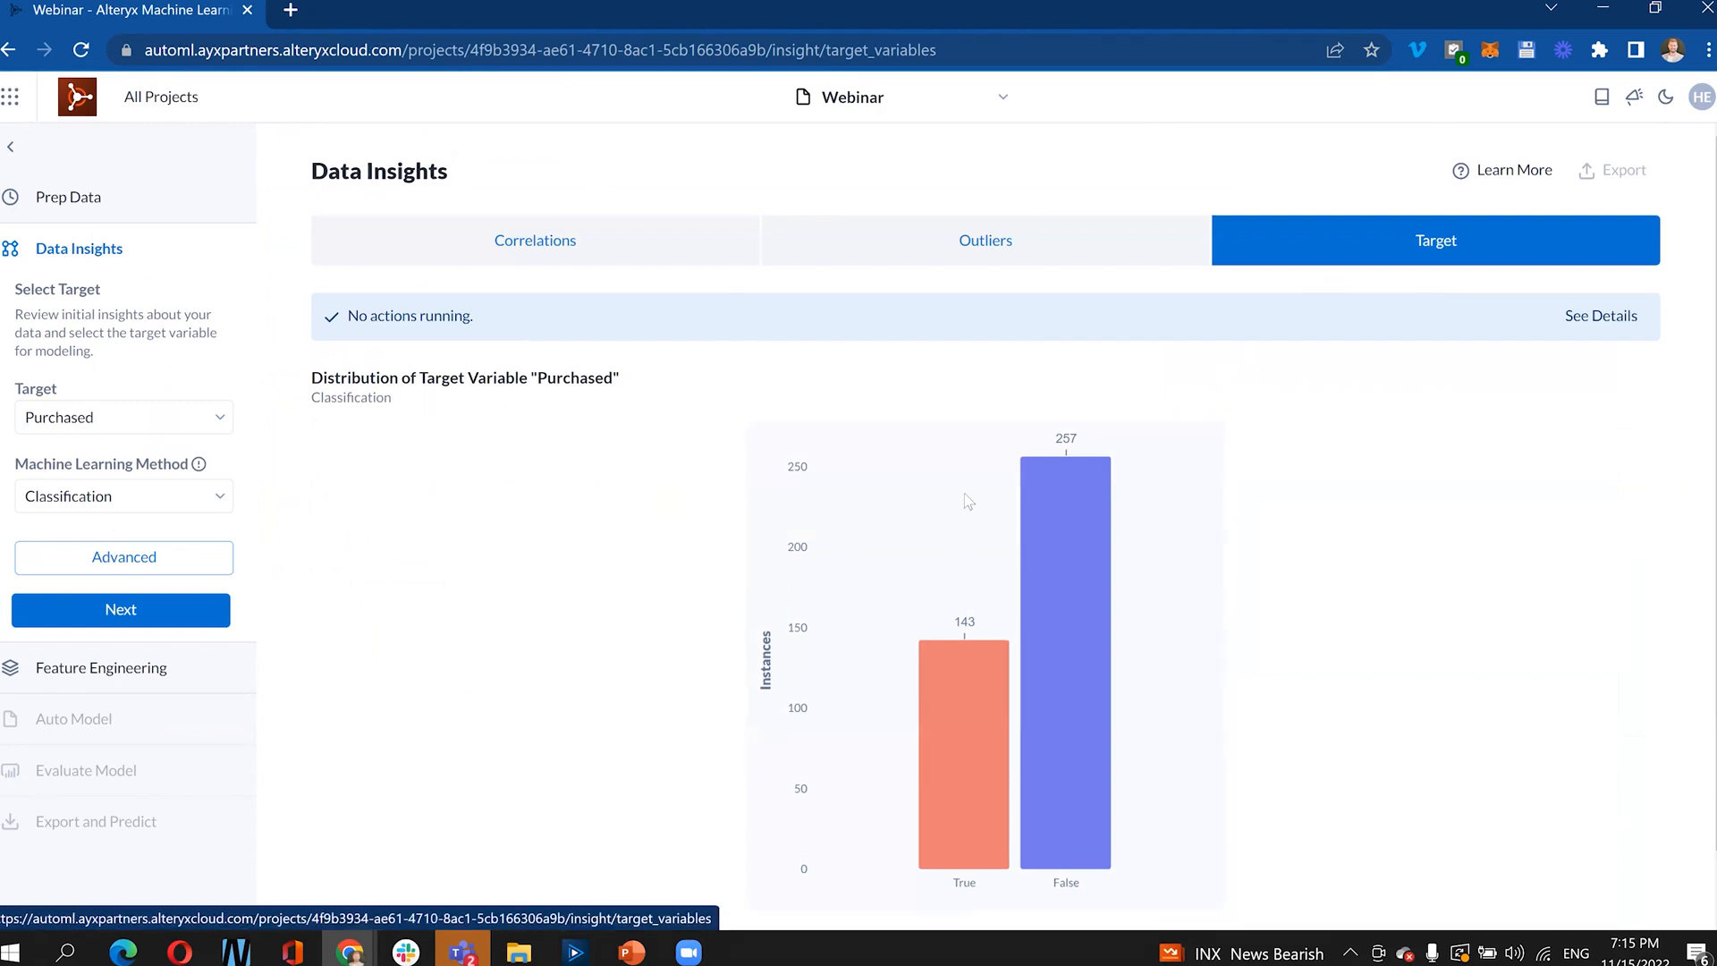
mouse_move(1077, 656)
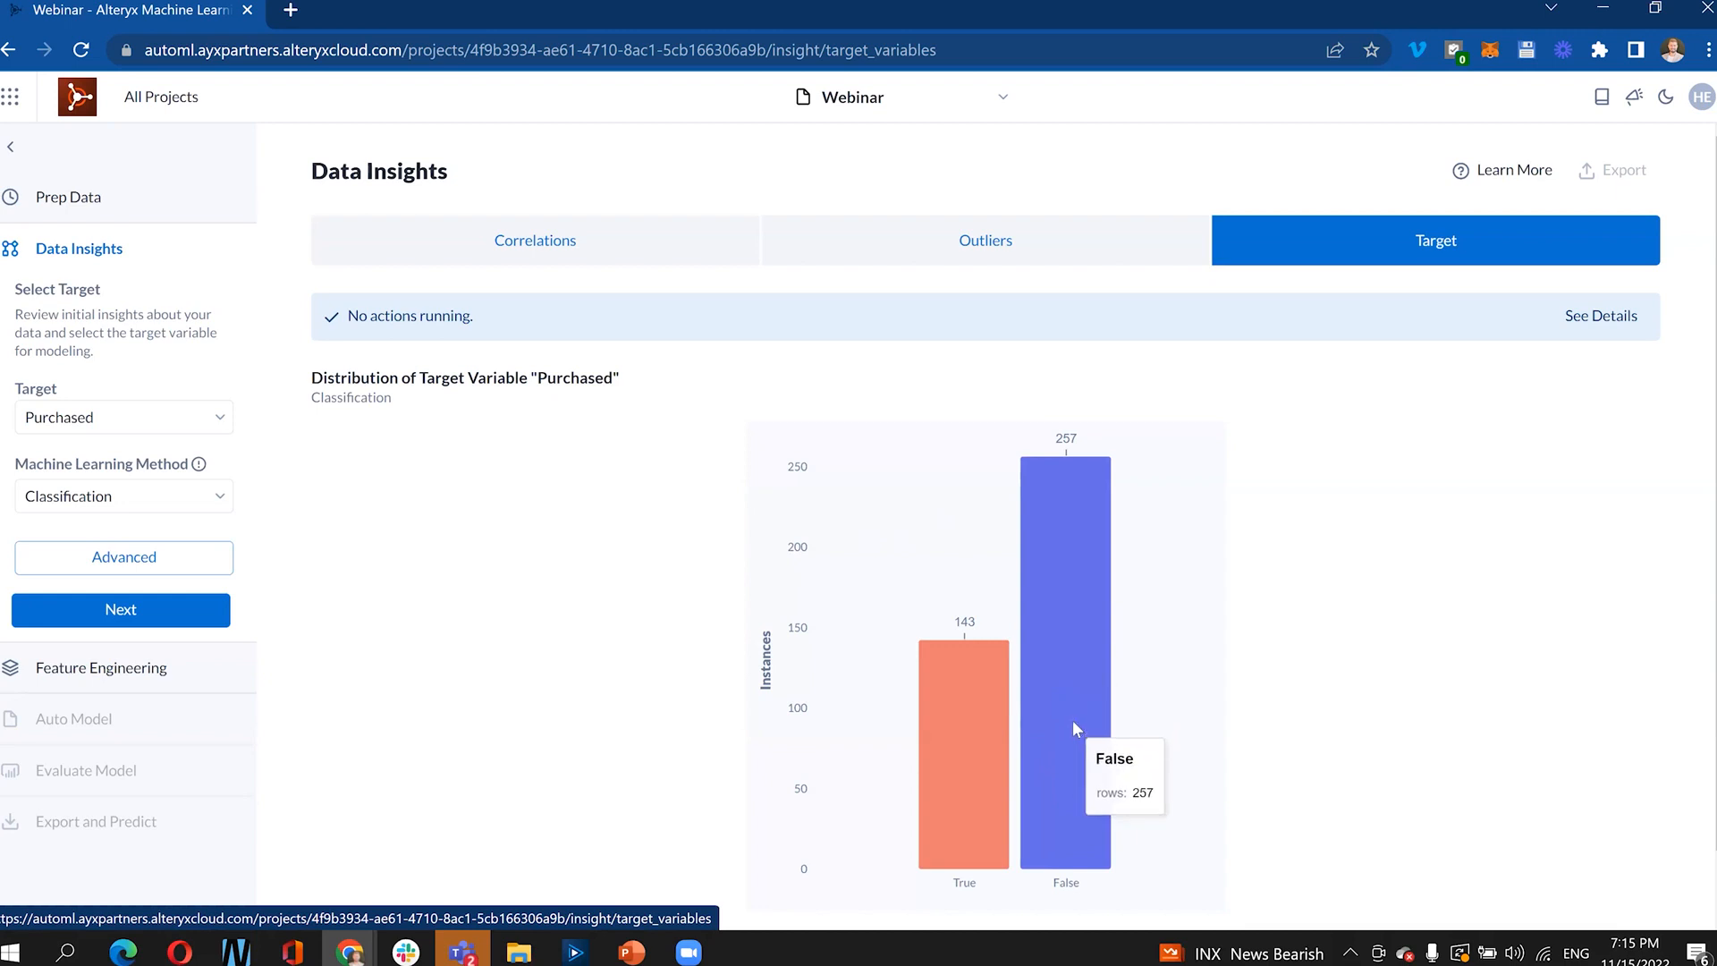
mouse_move(1042, 505)
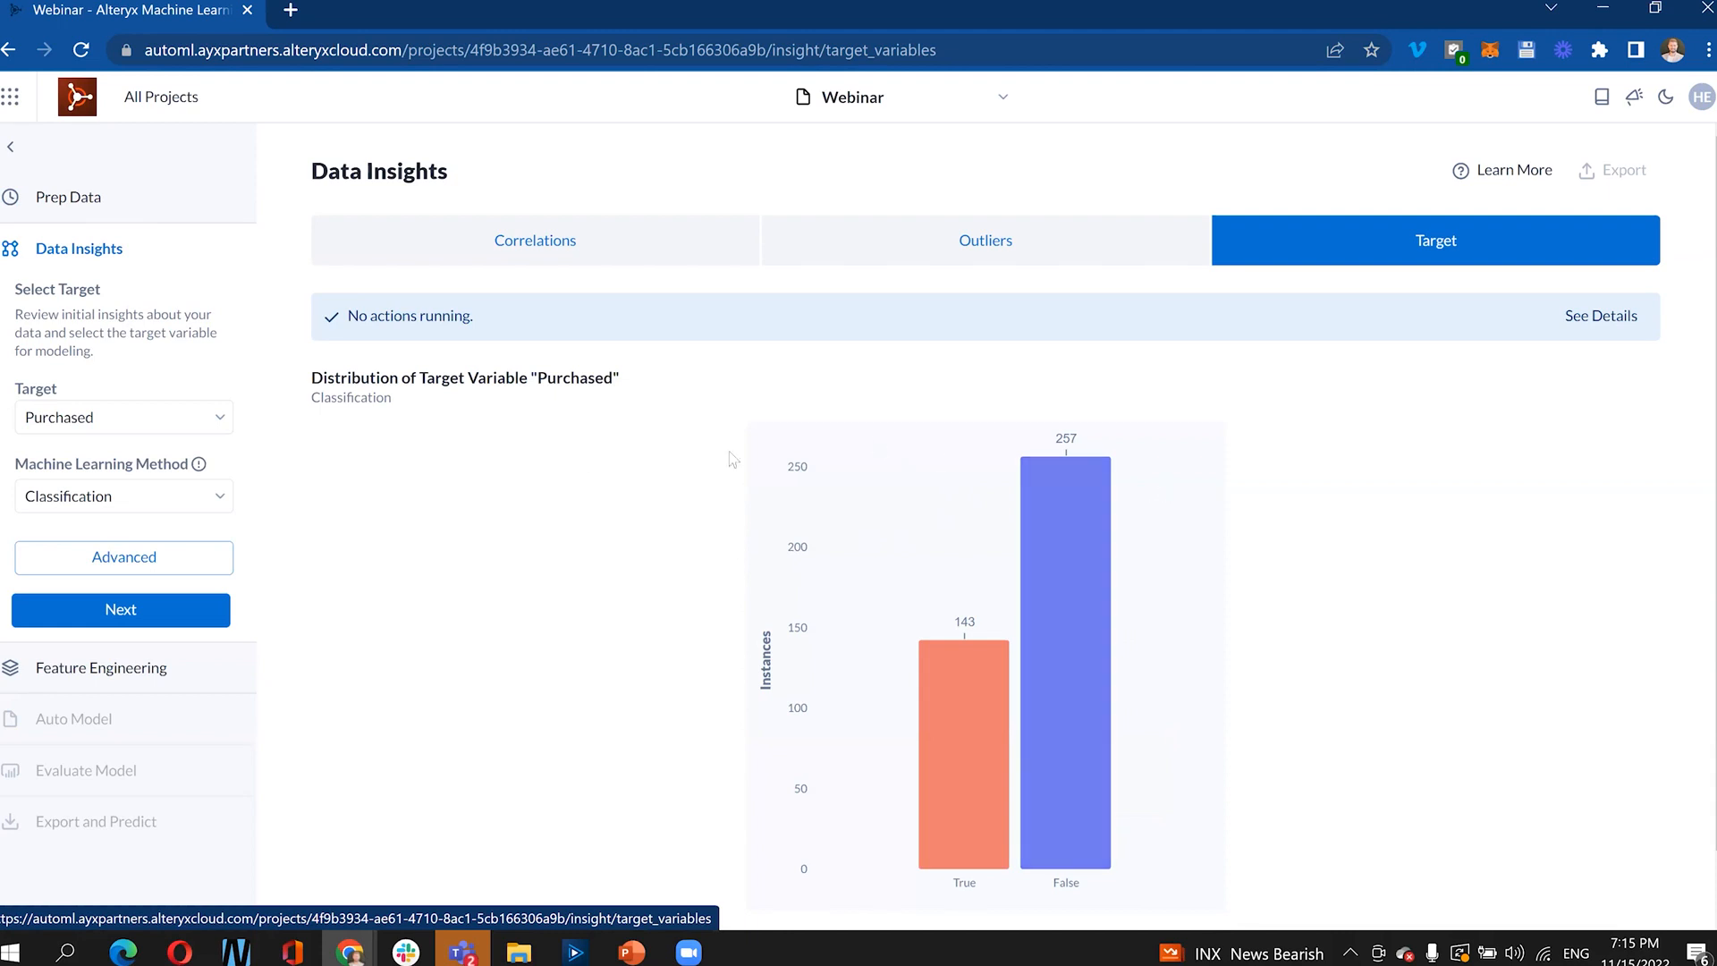
- Set the data evaluation metric to Accuracy in the advanced settings for model training and save the settings
click(155, 557)
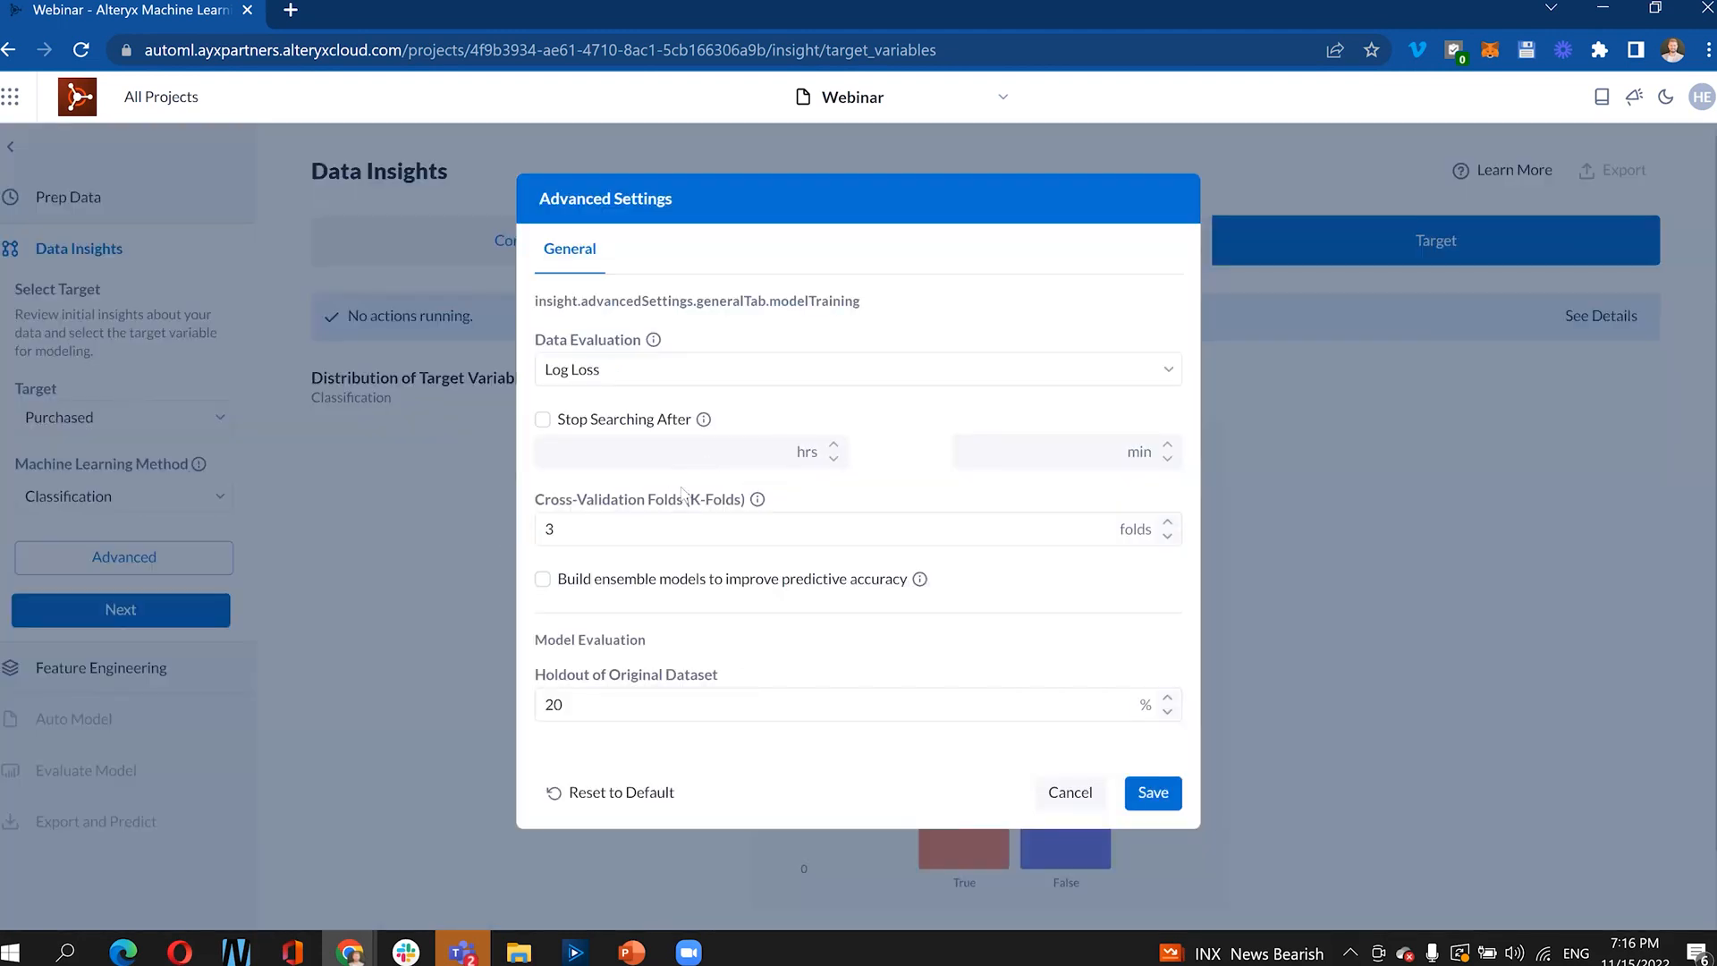
click(697, 360)
click(804, 417)
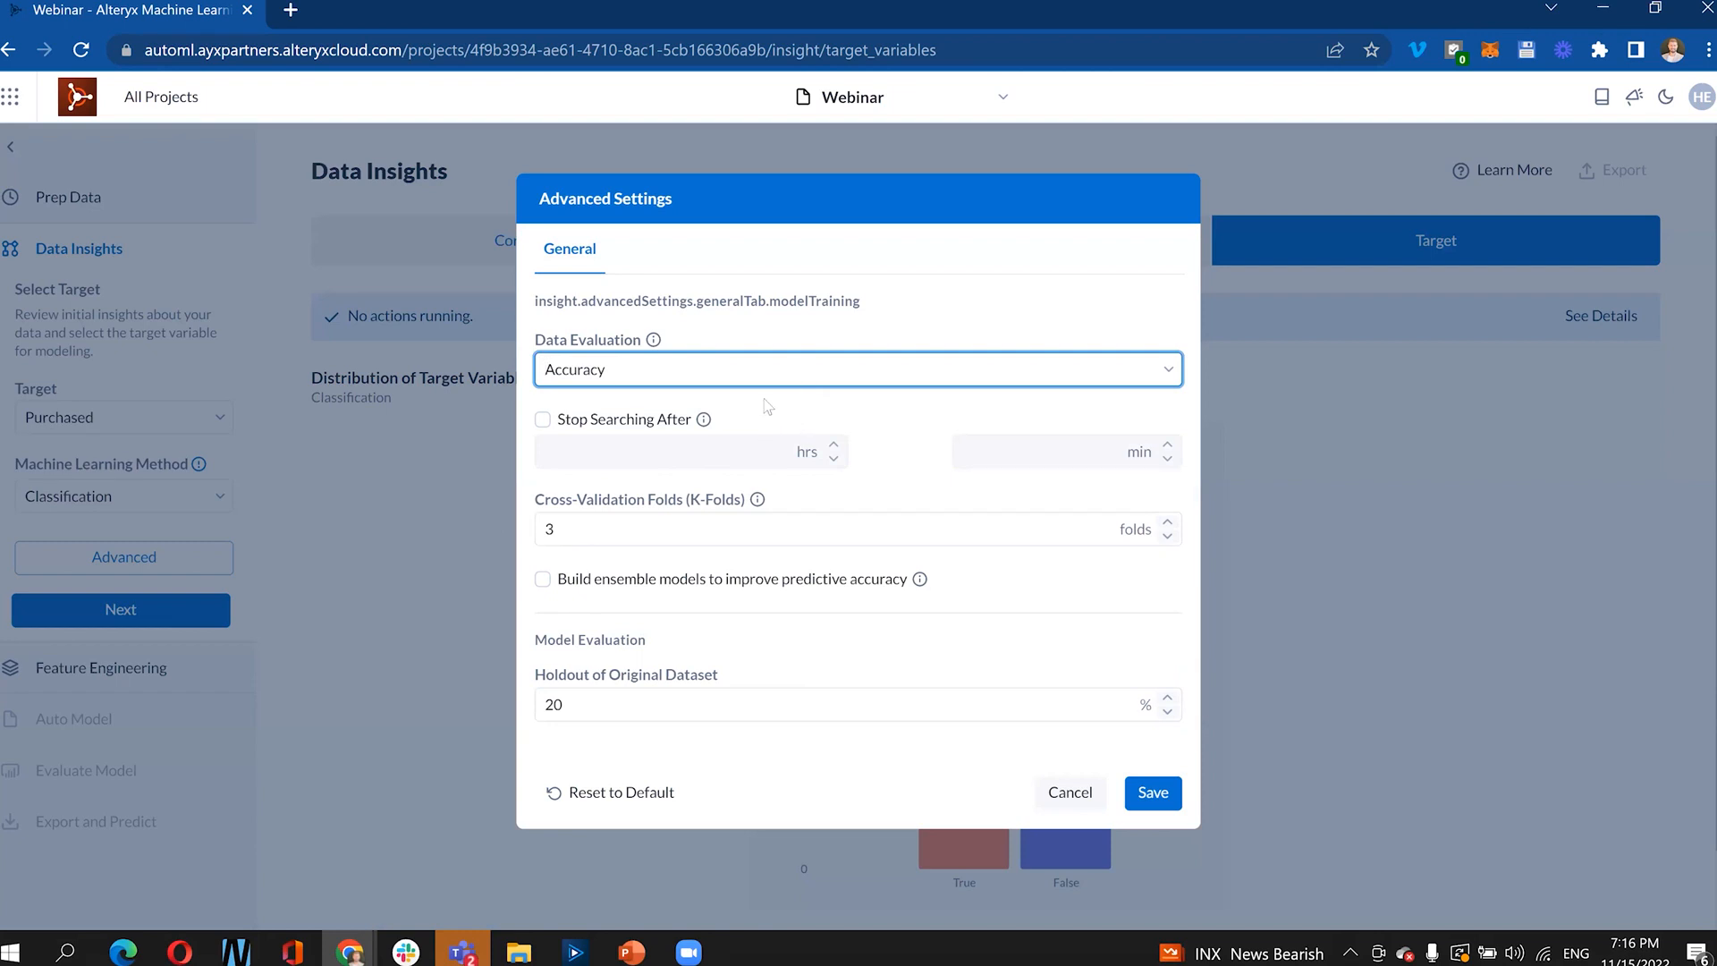
click(700, 501)
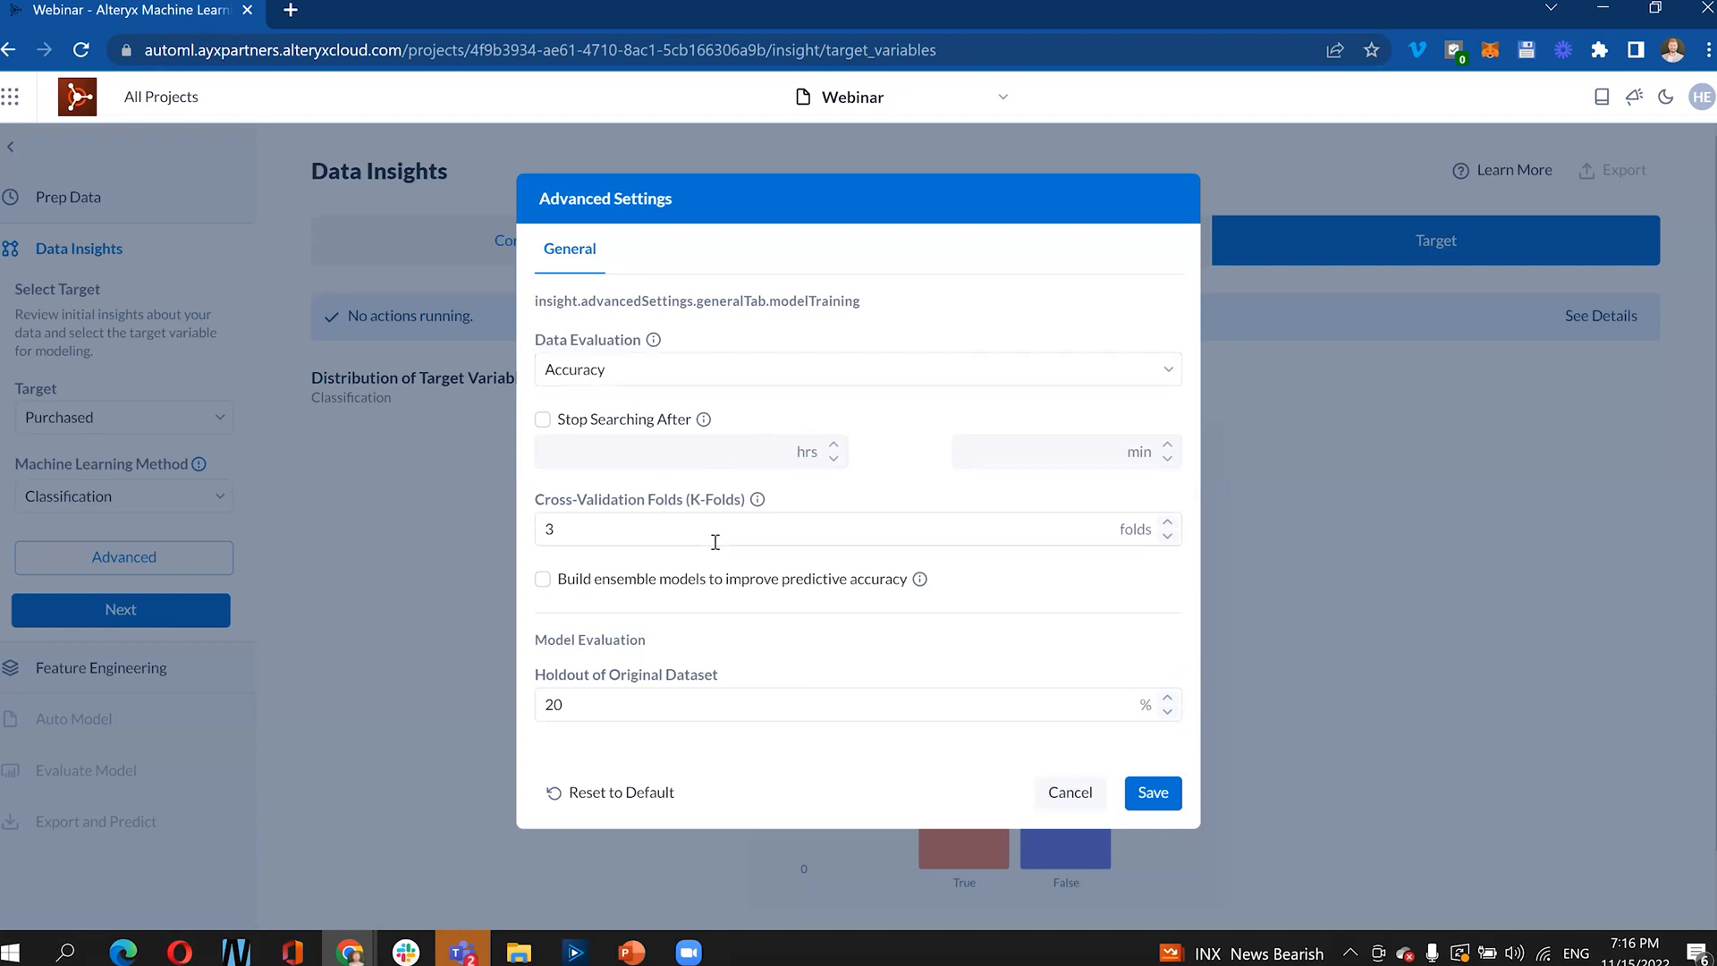
click(691, 707)
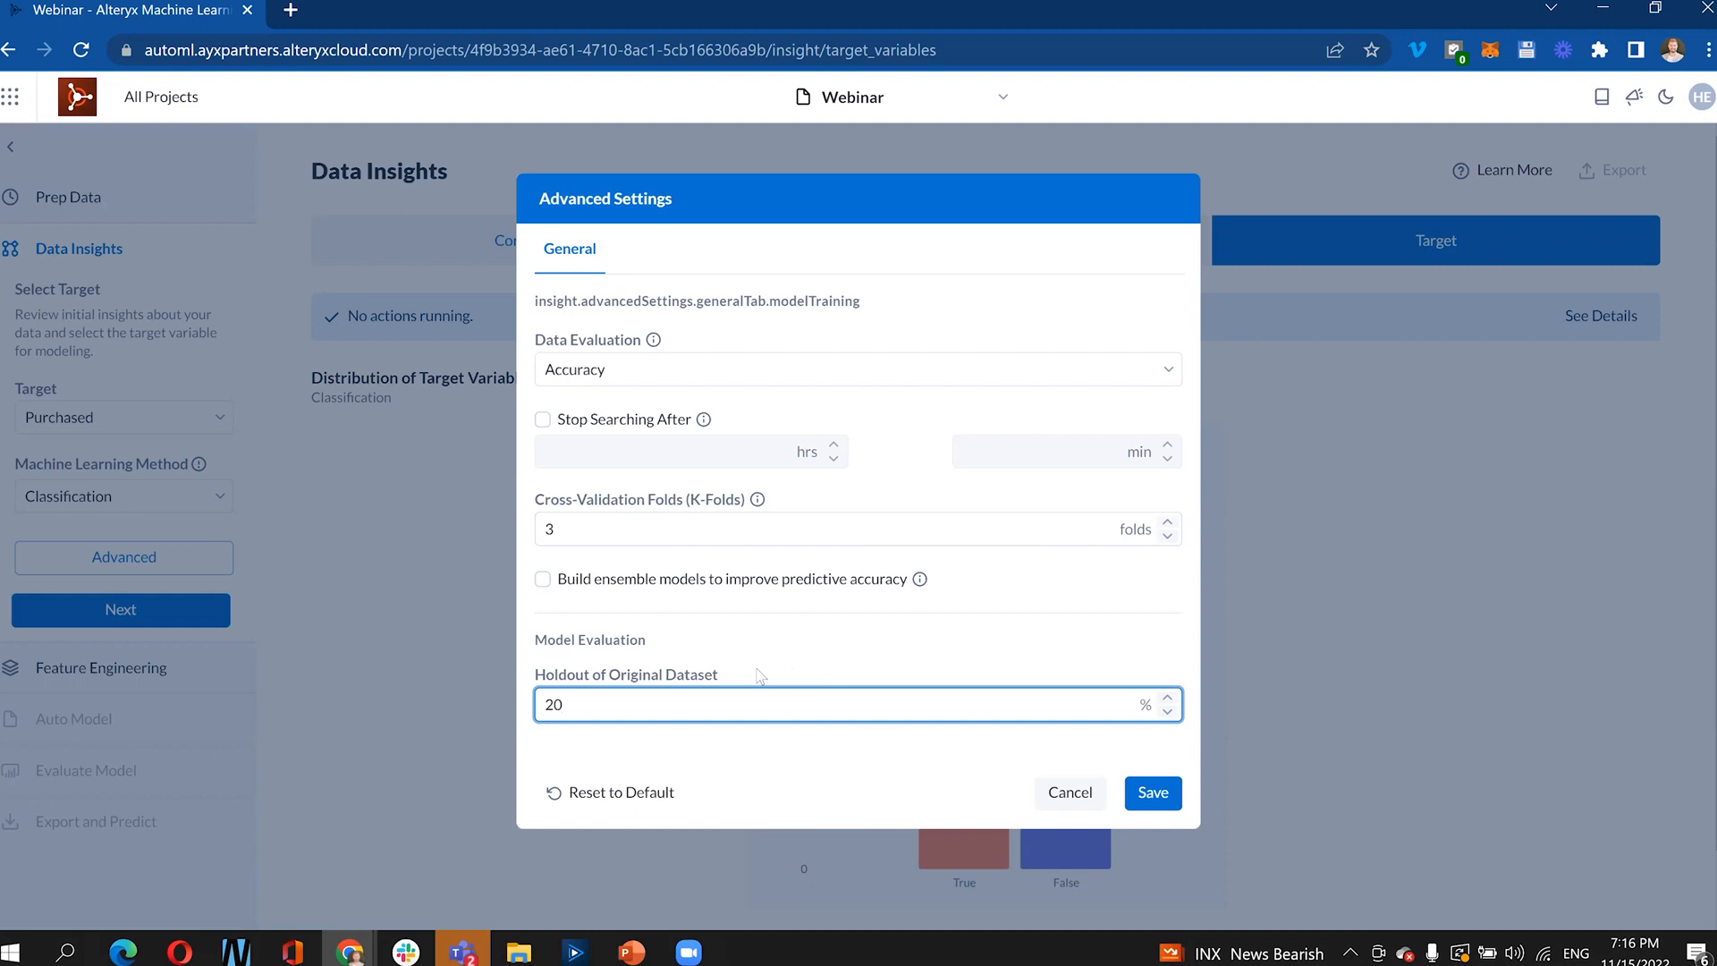
double_click(672, 703)
click(780, 669)
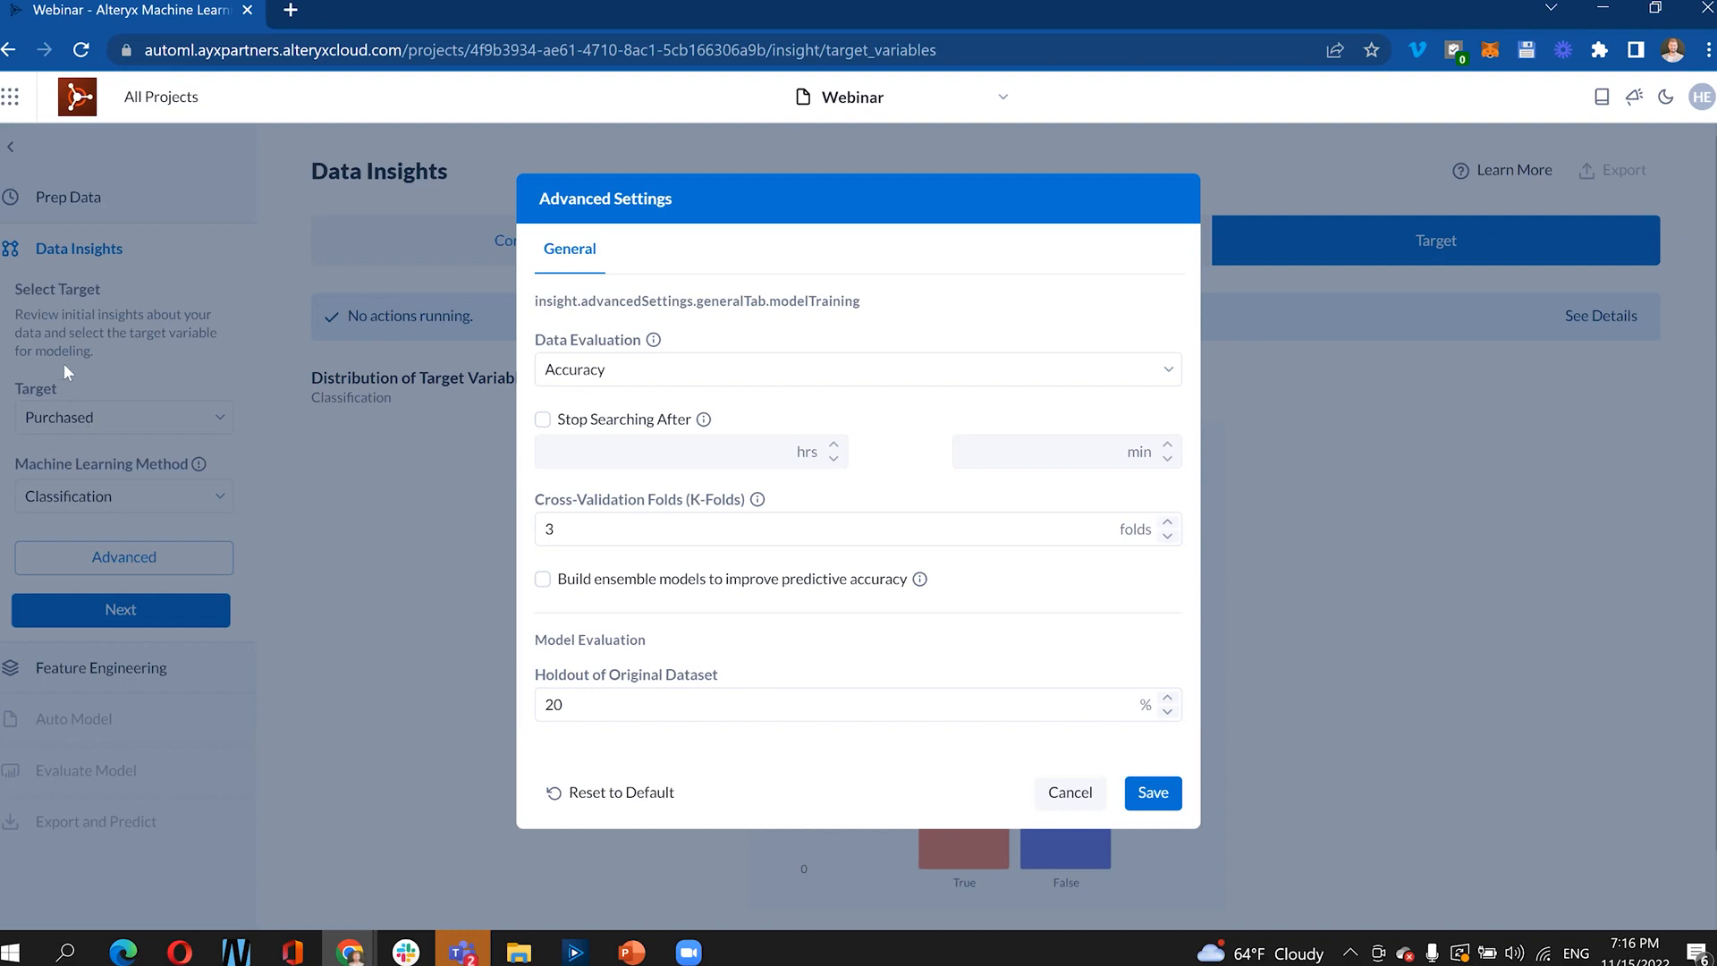
click(1162, 796)
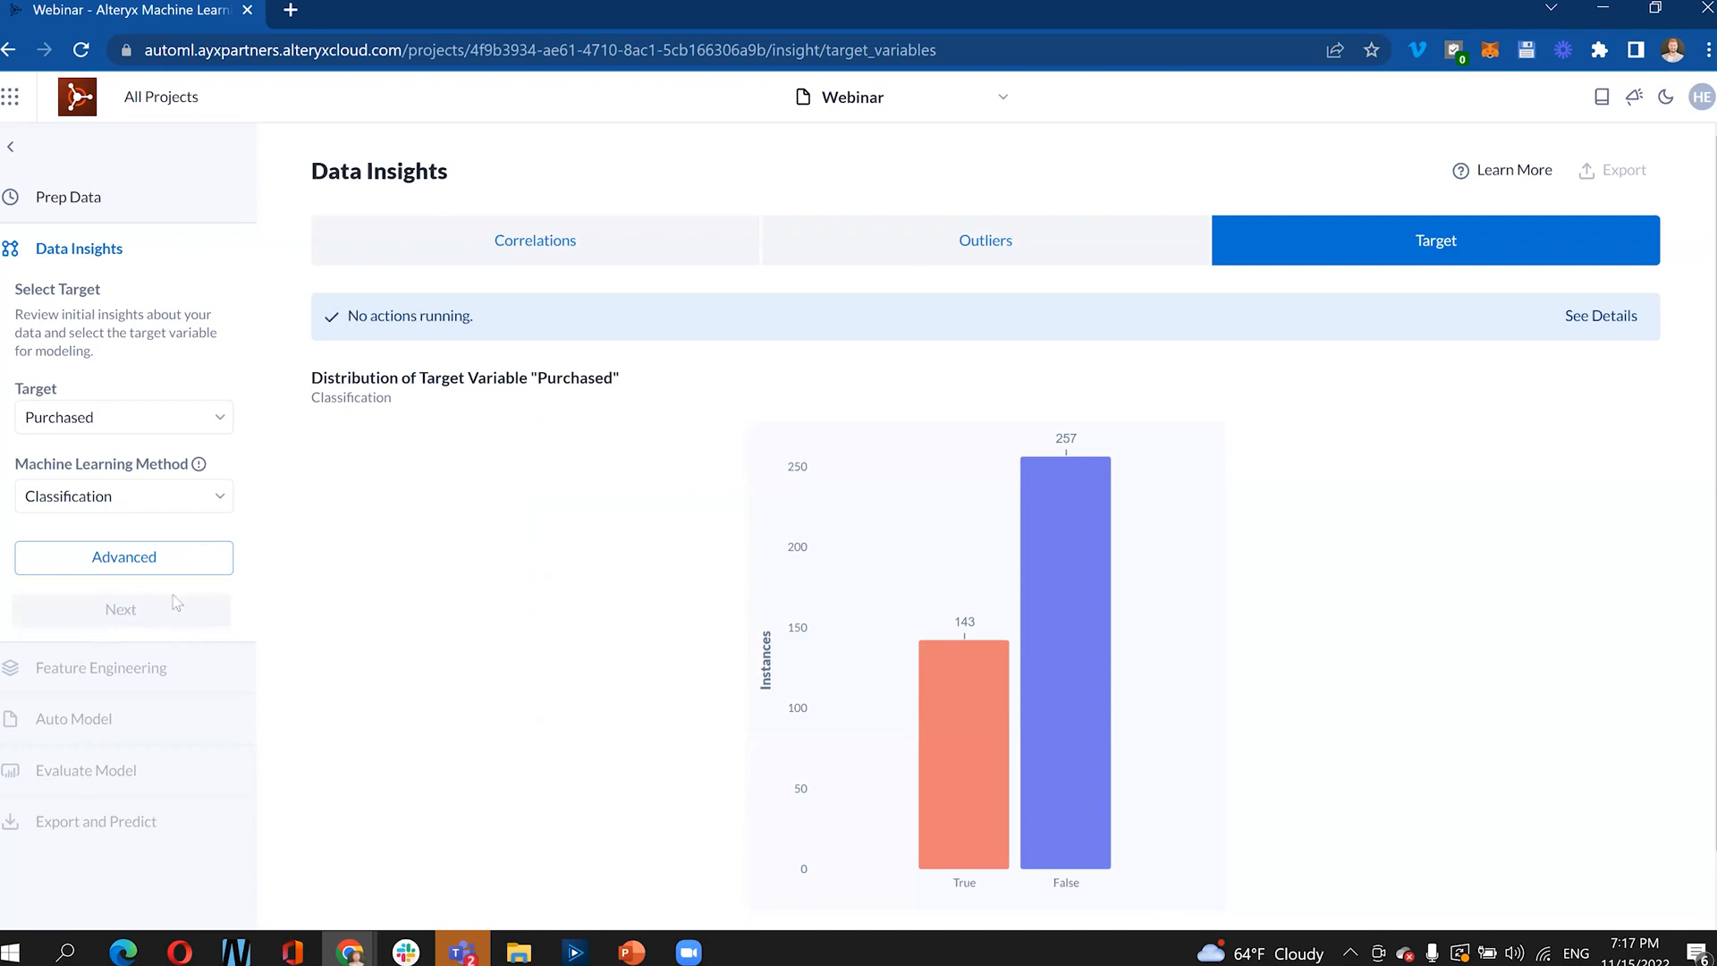
- Proceed to feature engineering and review the available primitives with their descriptions, types and transformations
click(503, 253)
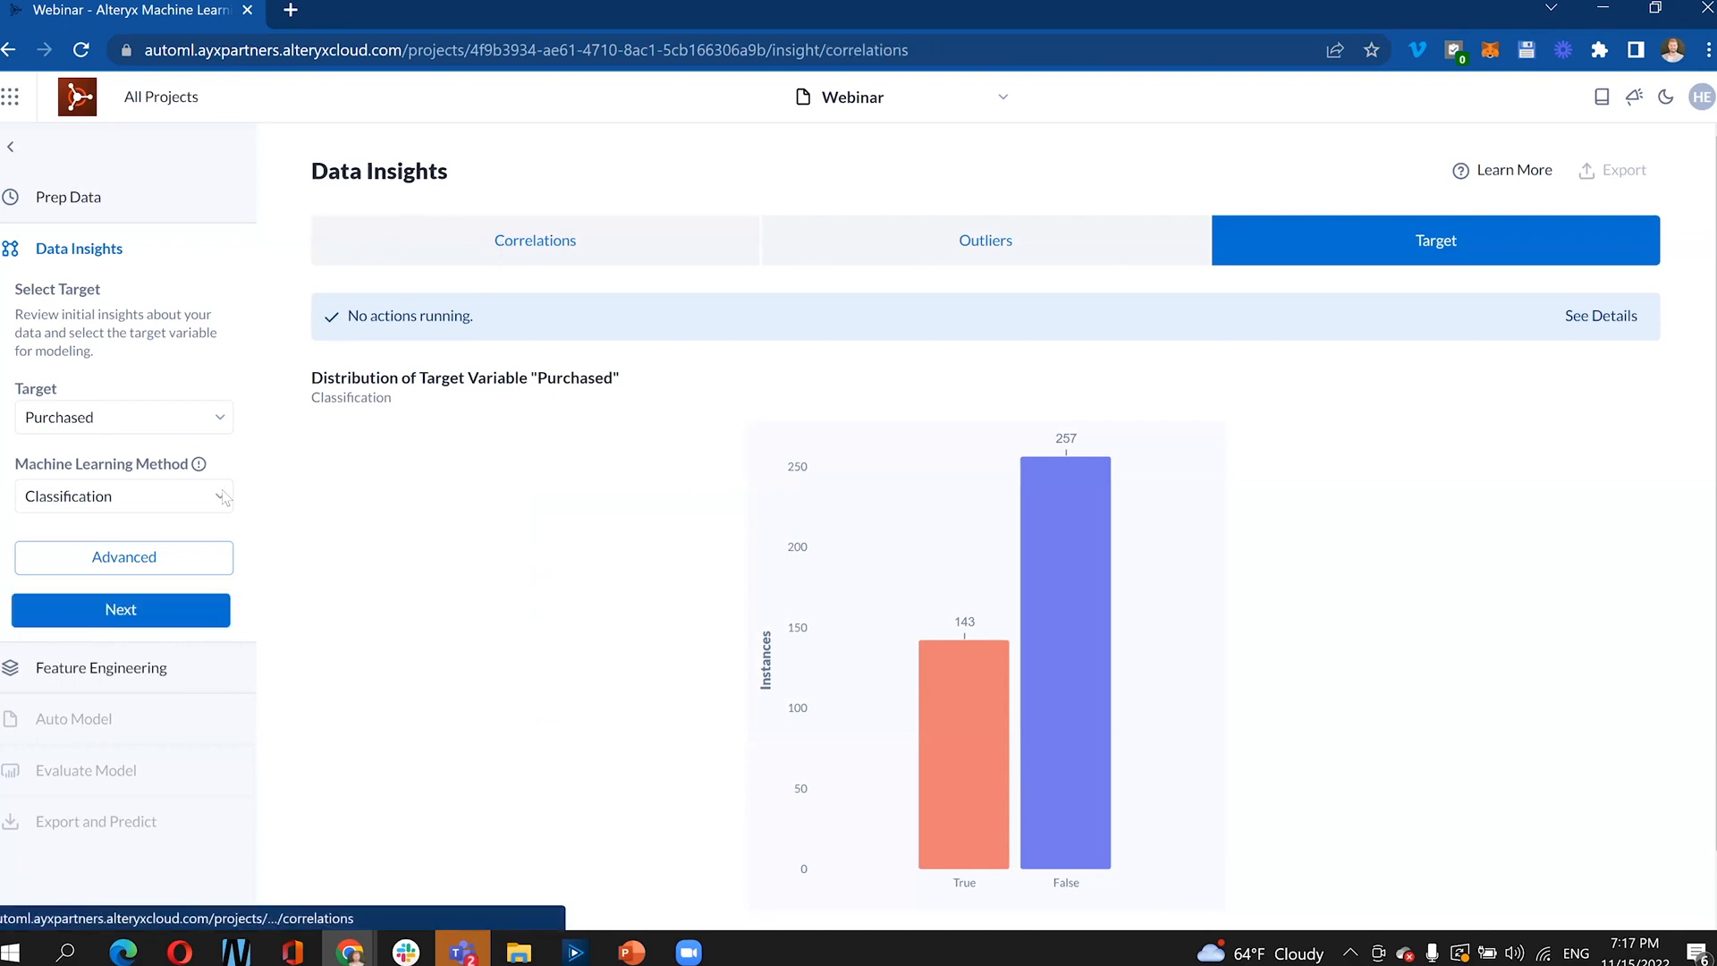
click(166, 620)
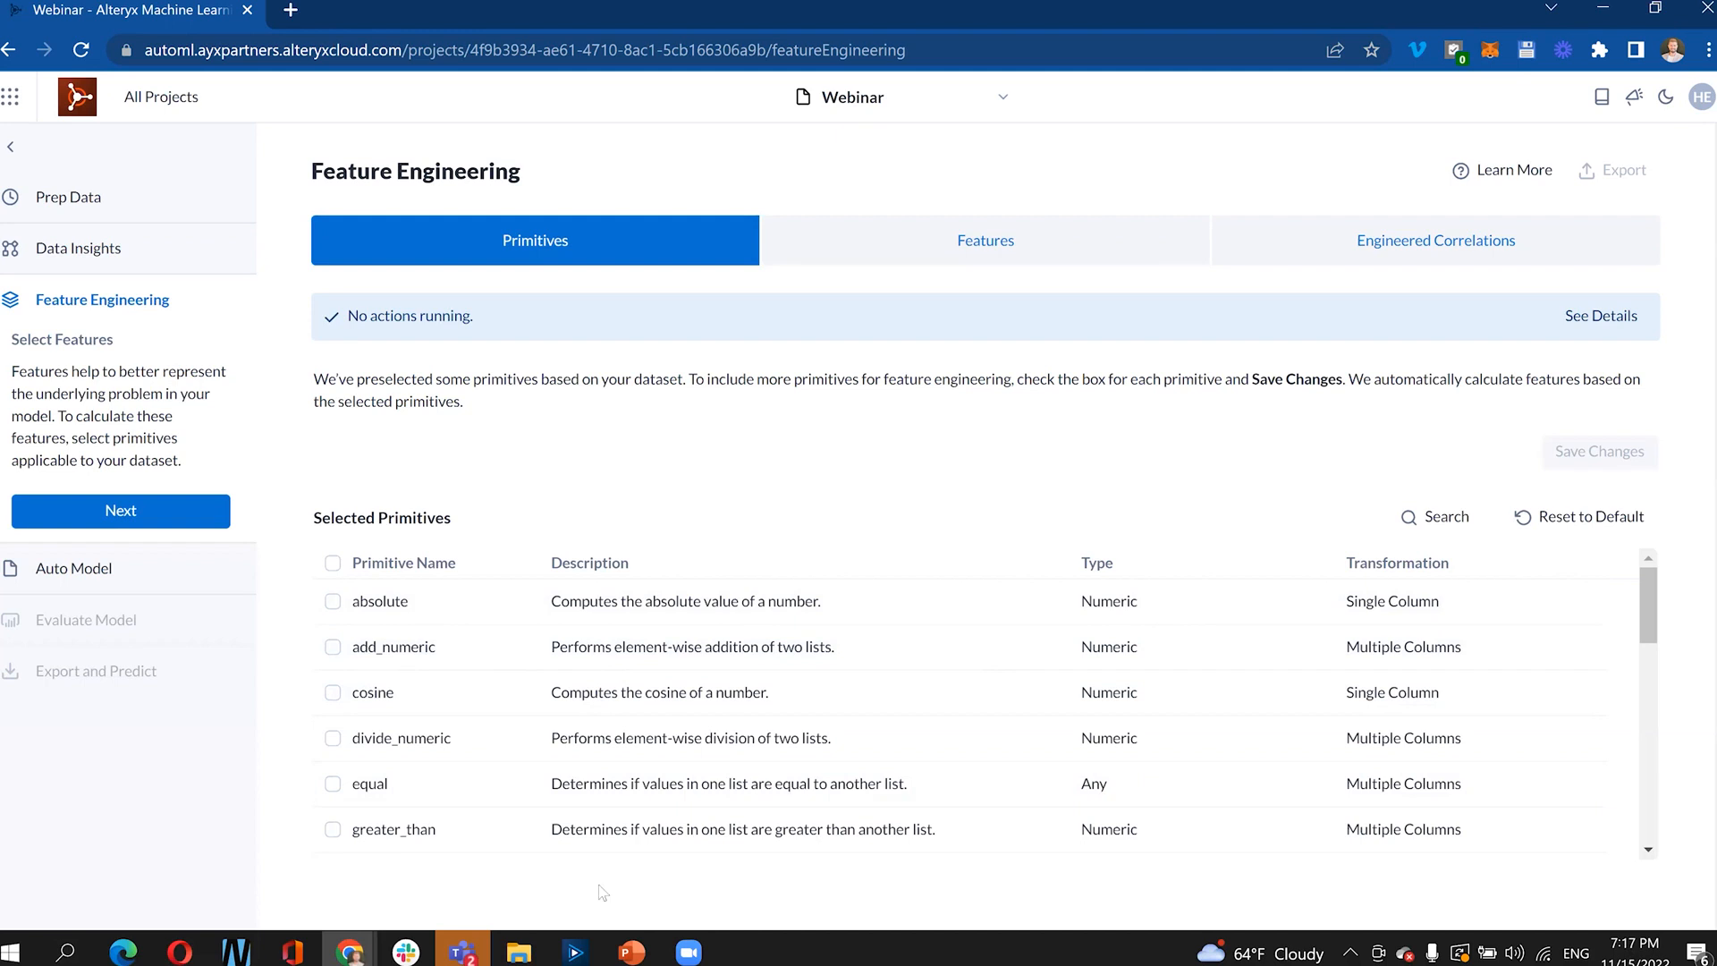
scroll(916, 776, down, 3)
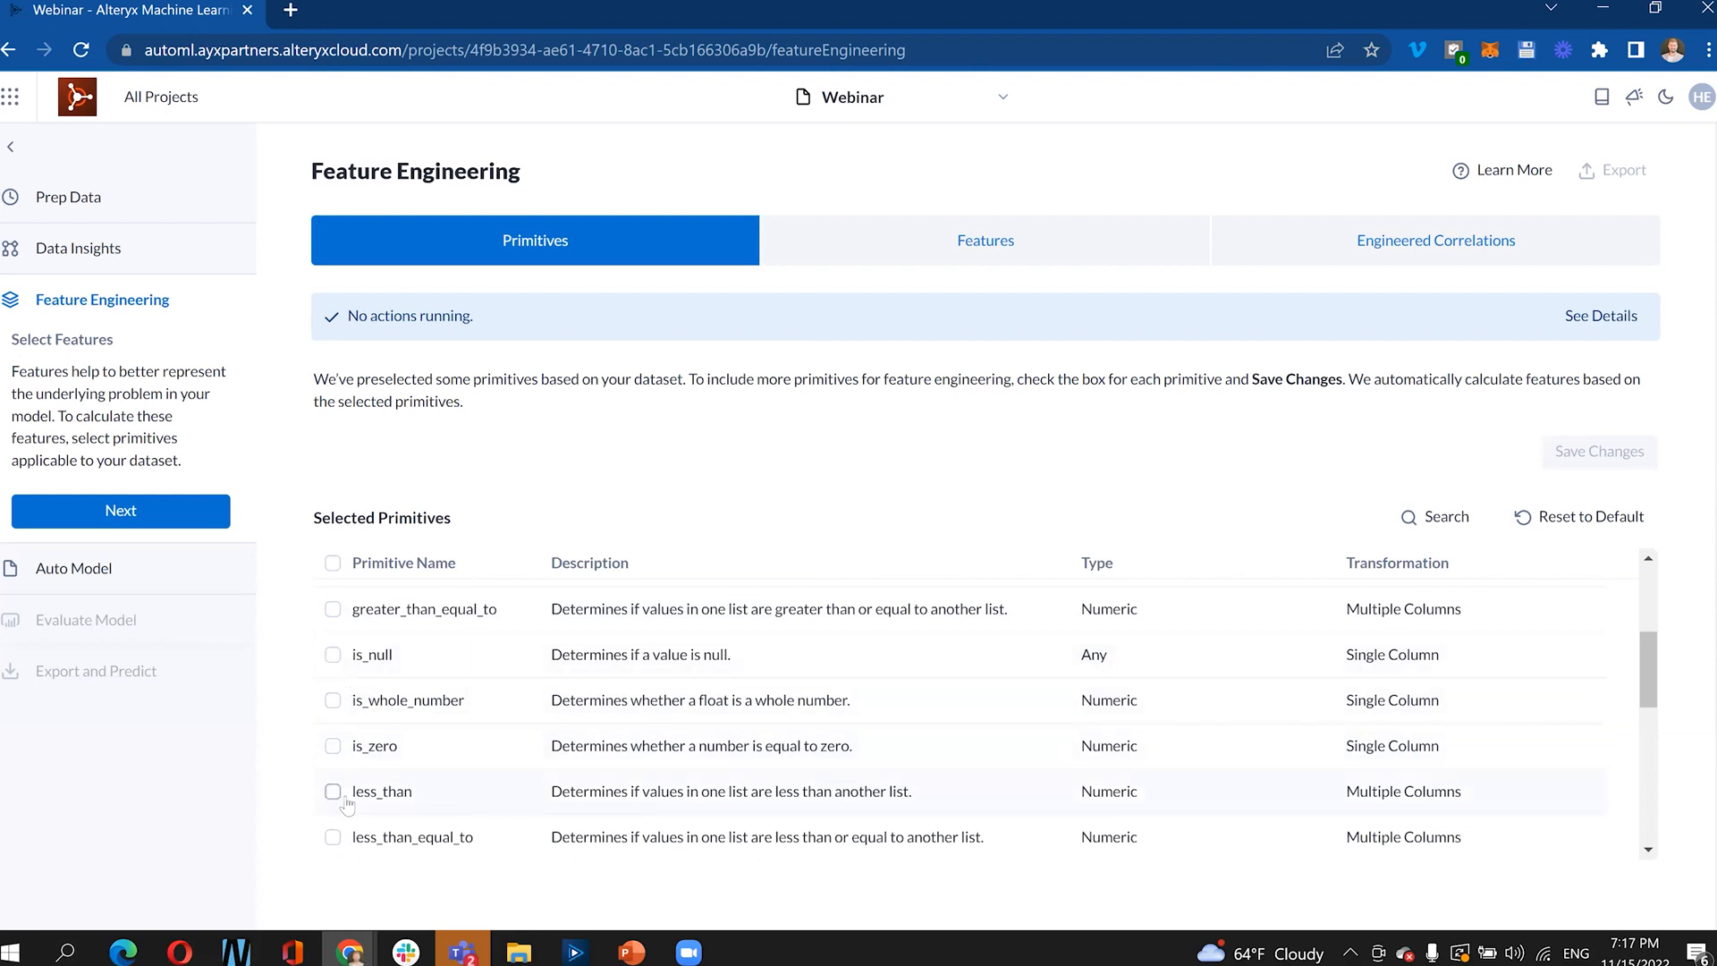
scroll(349, 805, down, 5)
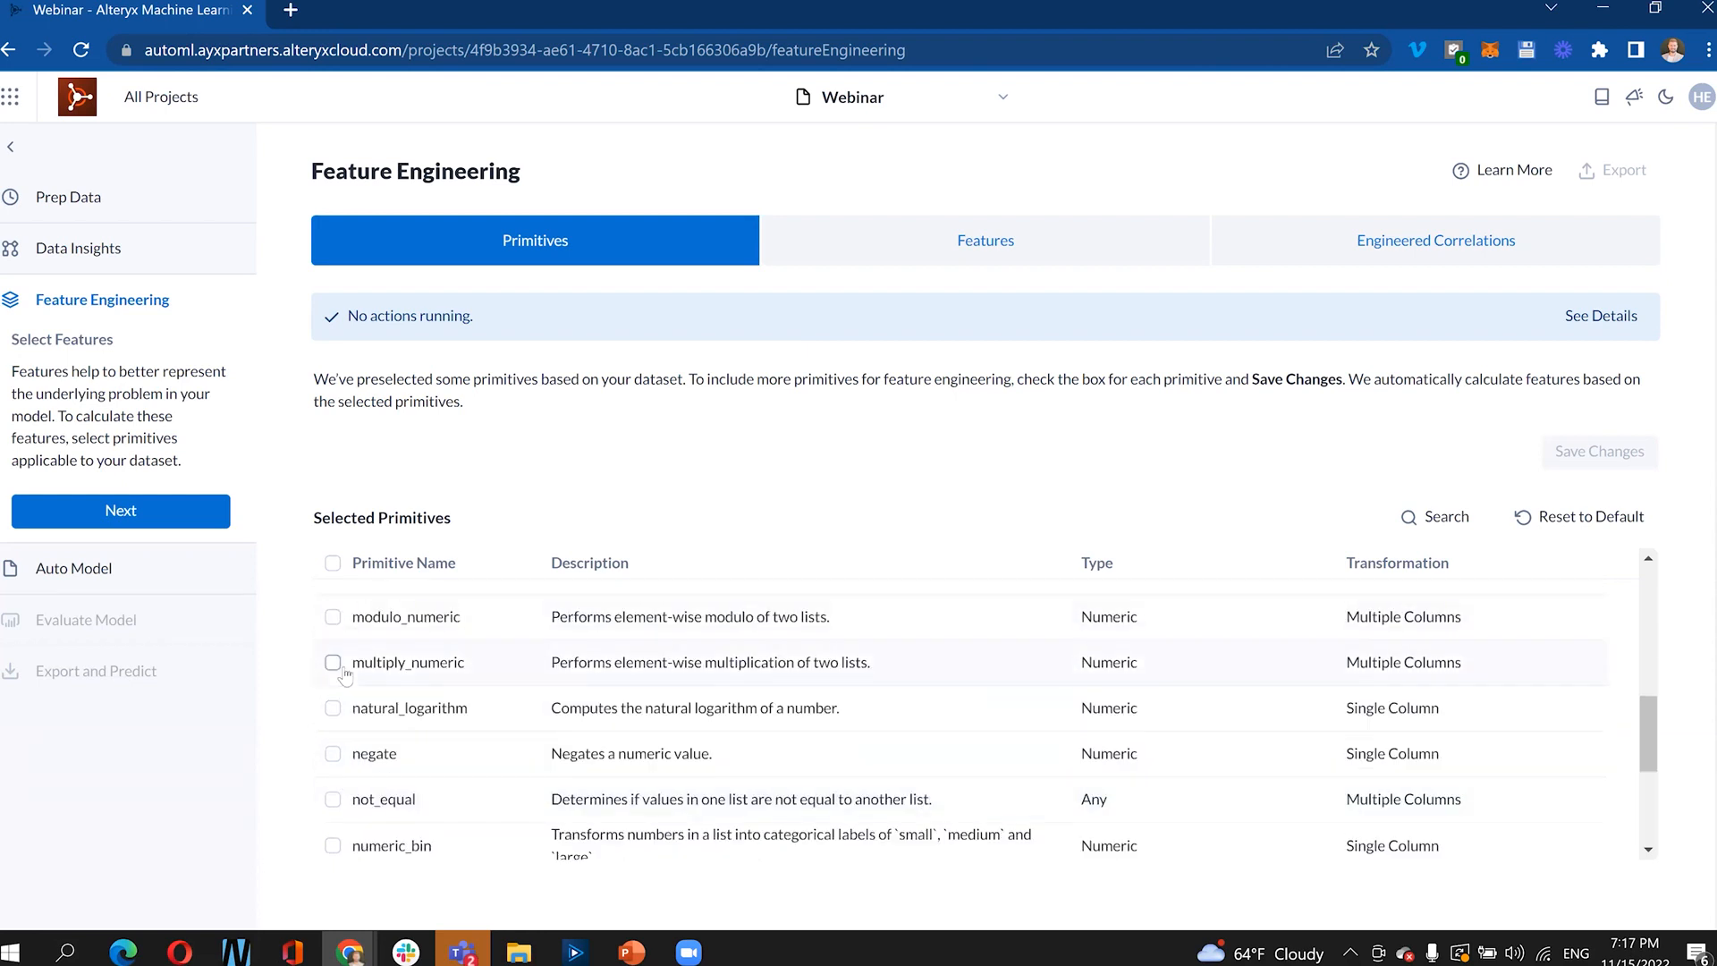
scroll(356, 739, up, 5)
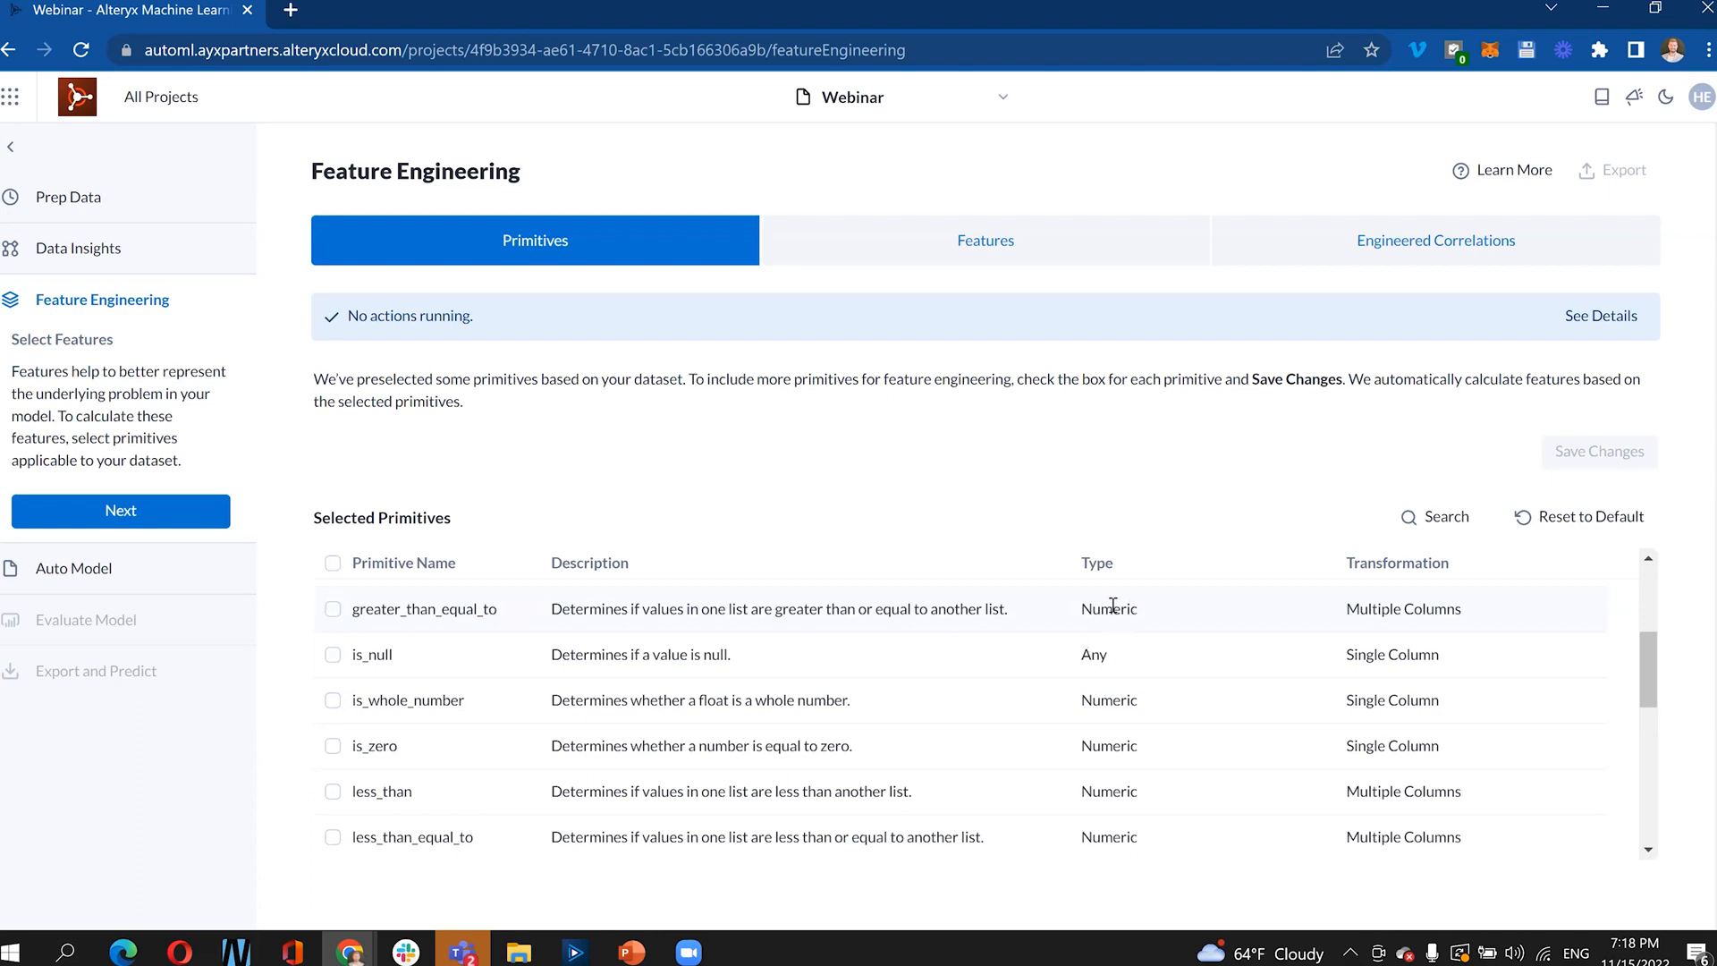
triple_click(1385, 608)
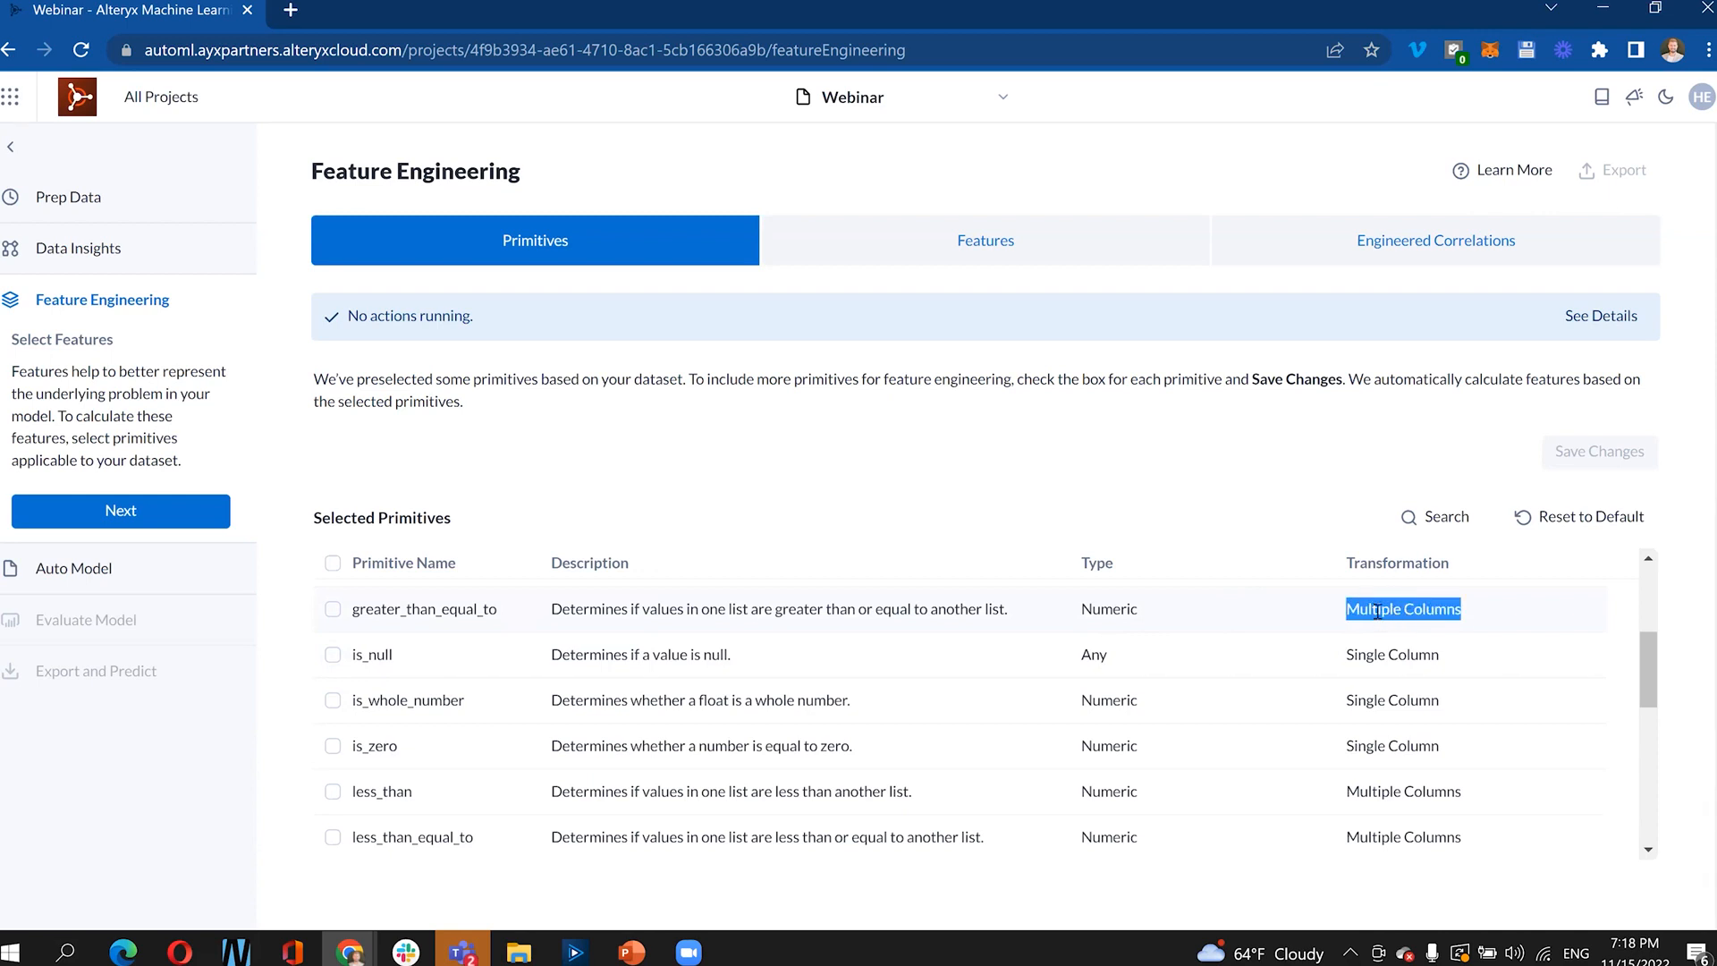
- Look through the primitives list and include the greater_than primitive for feature engineering
click(1042, 240)
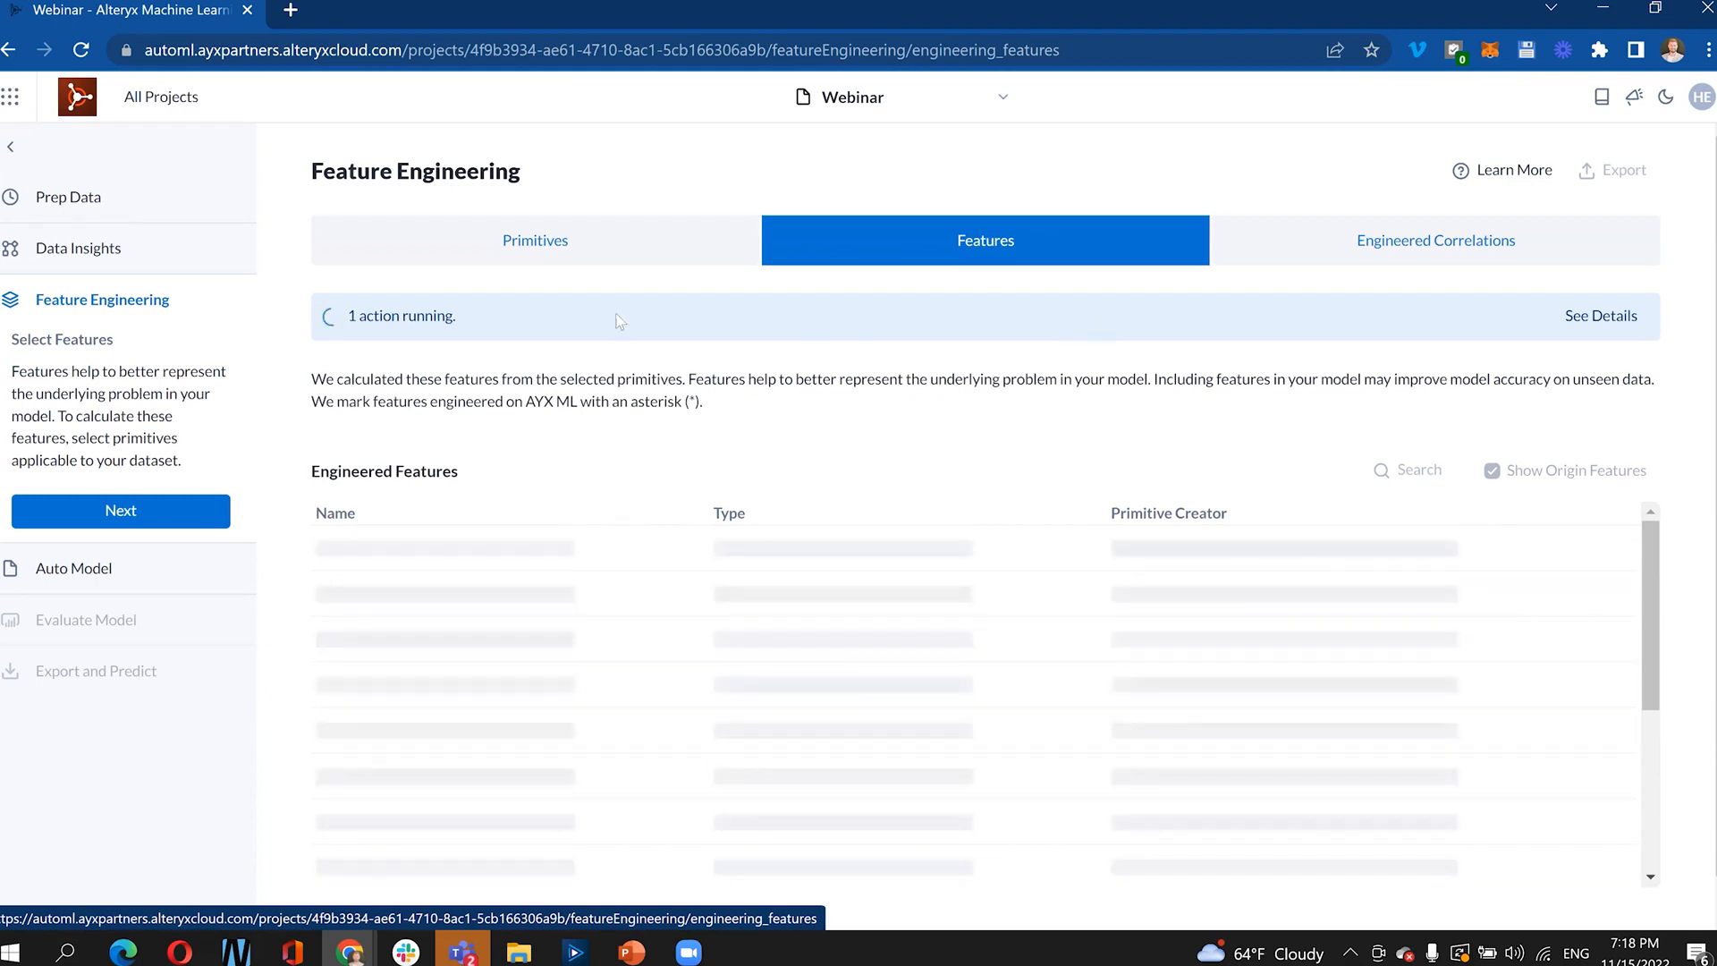
click(572, 260)
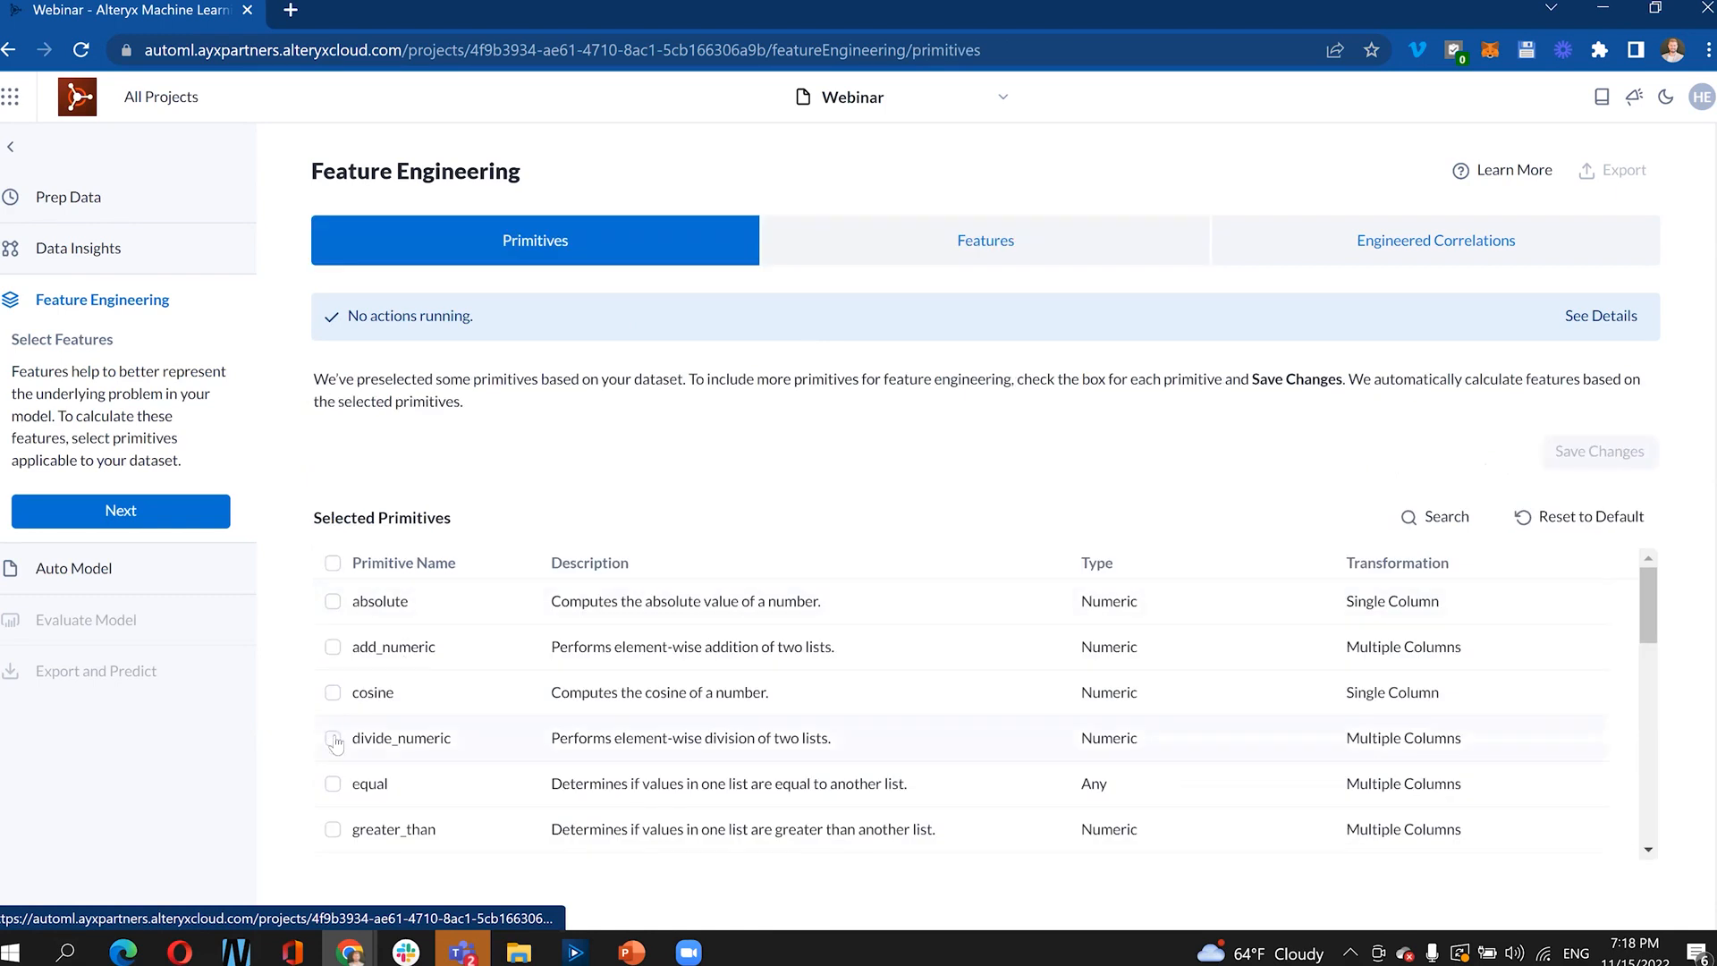
scroll(334, 747, down, 5)
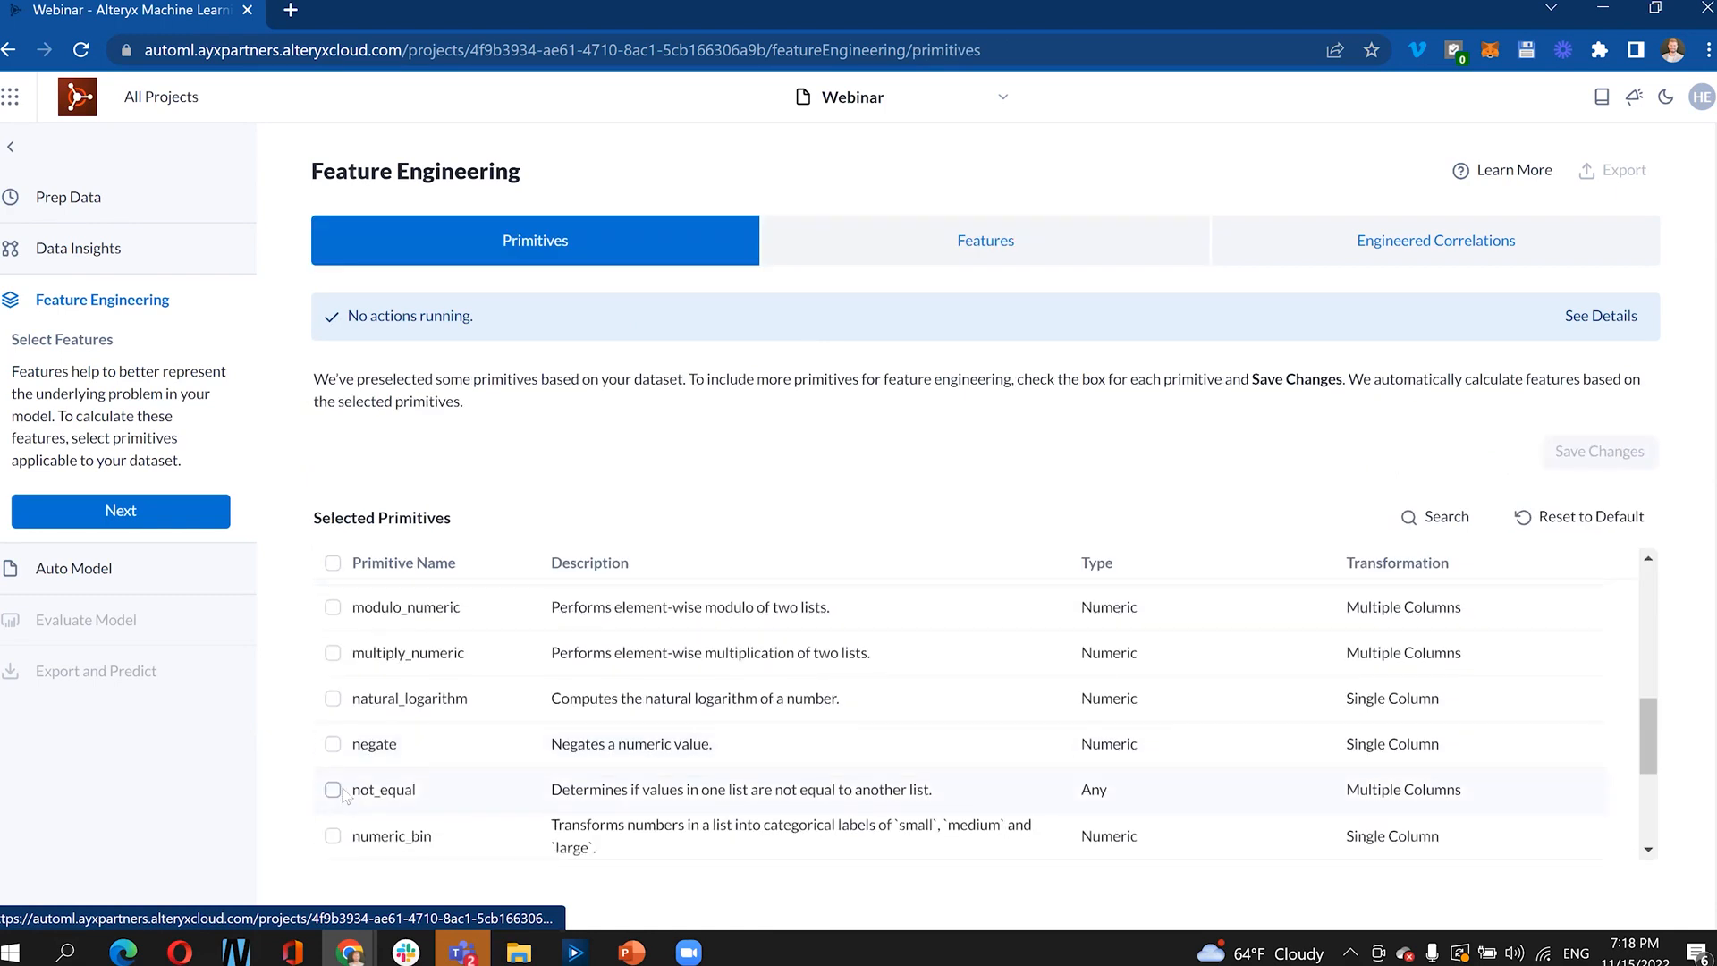
scroll(342, 794, down, 3)
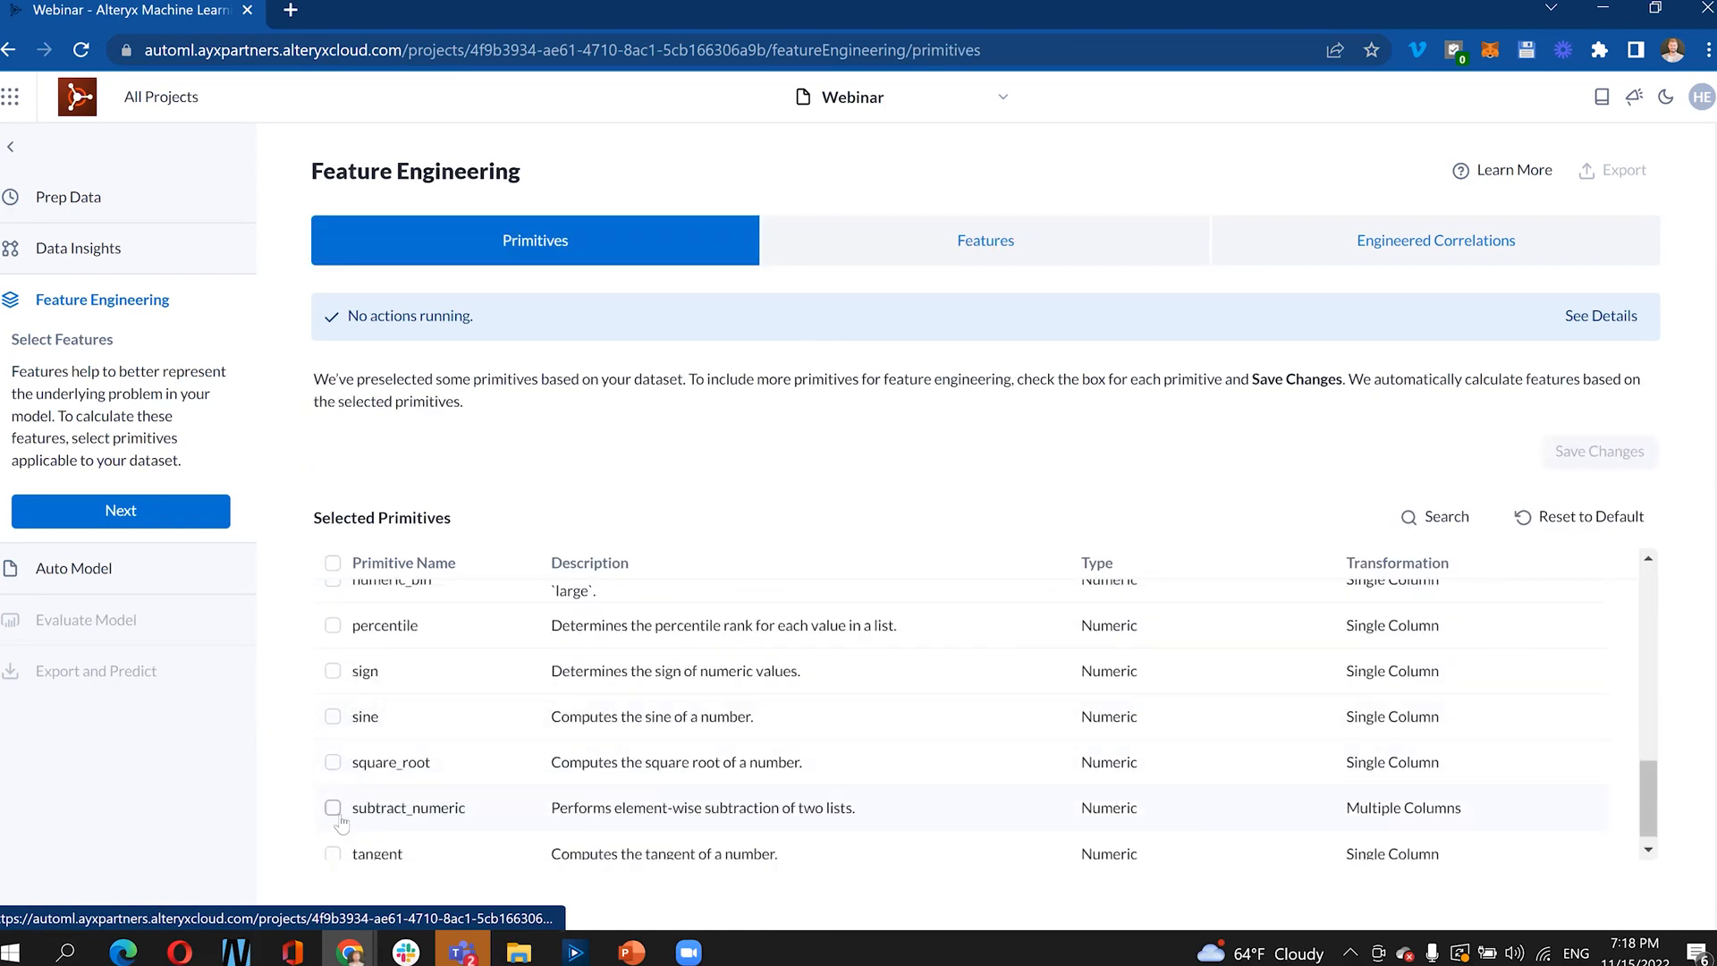
scroll(343, 787, up, 3)
scroll(376, 668, up, 5)
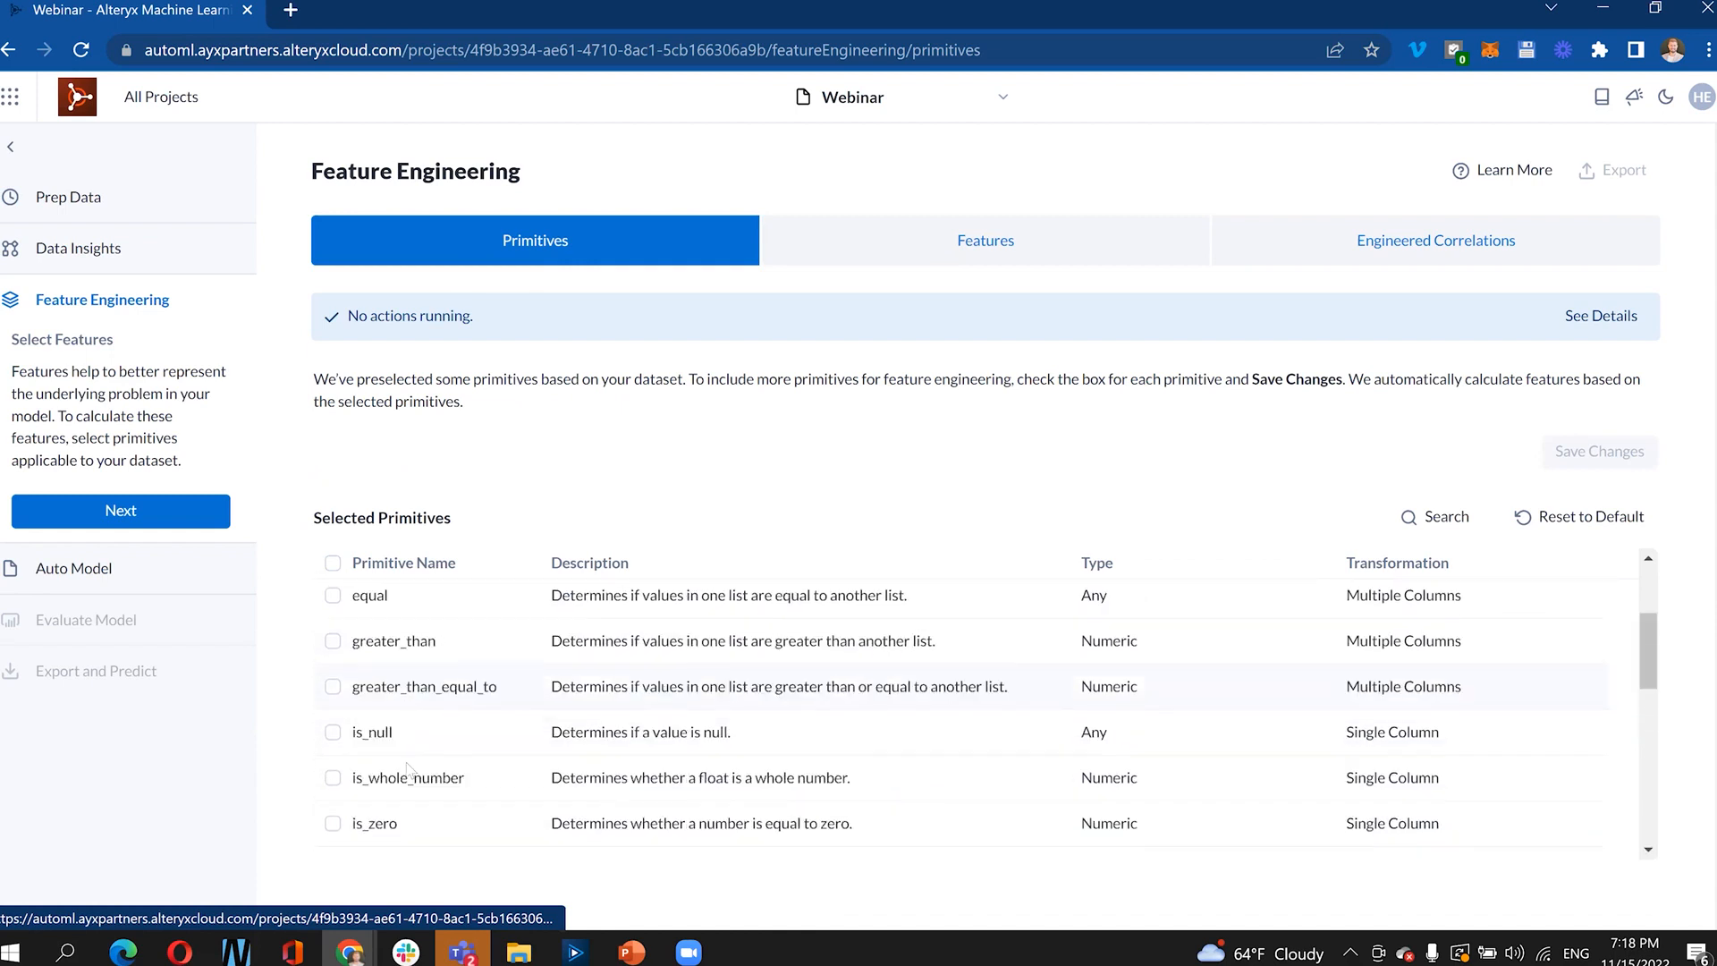
scroll(408, 769, up, 2)
click(332, 811)
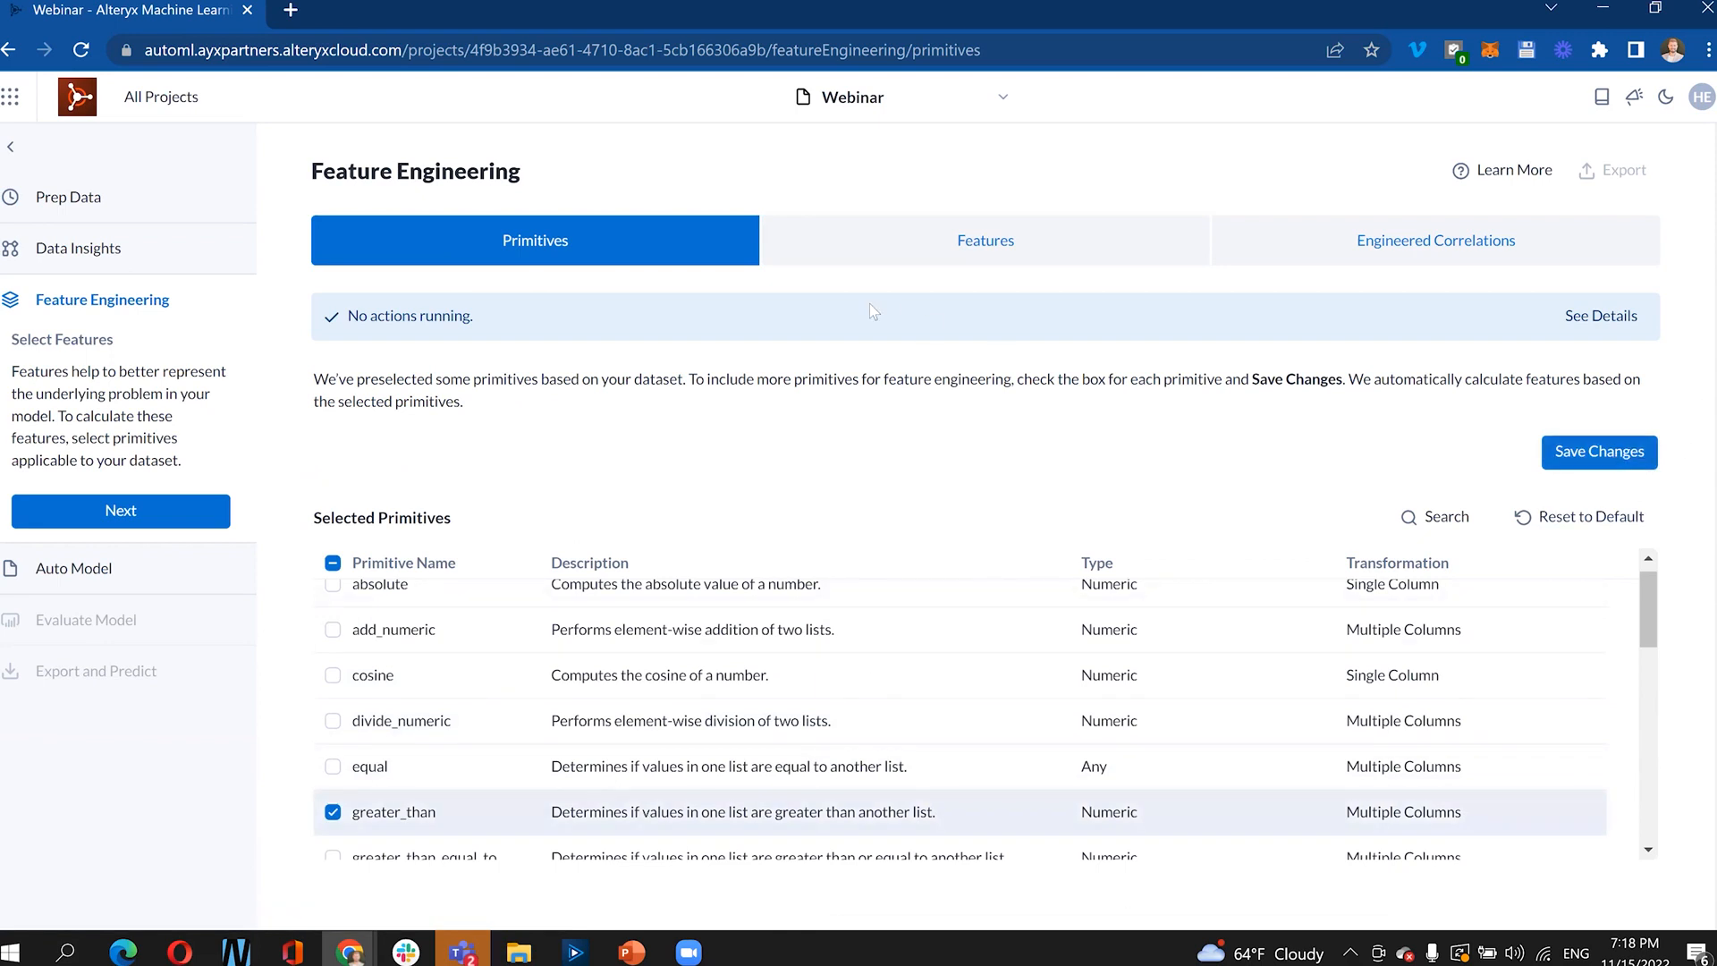
- Examine the engineered features that the greater_than primitive derives from Age and EstimatedSalary
click(975, 250)
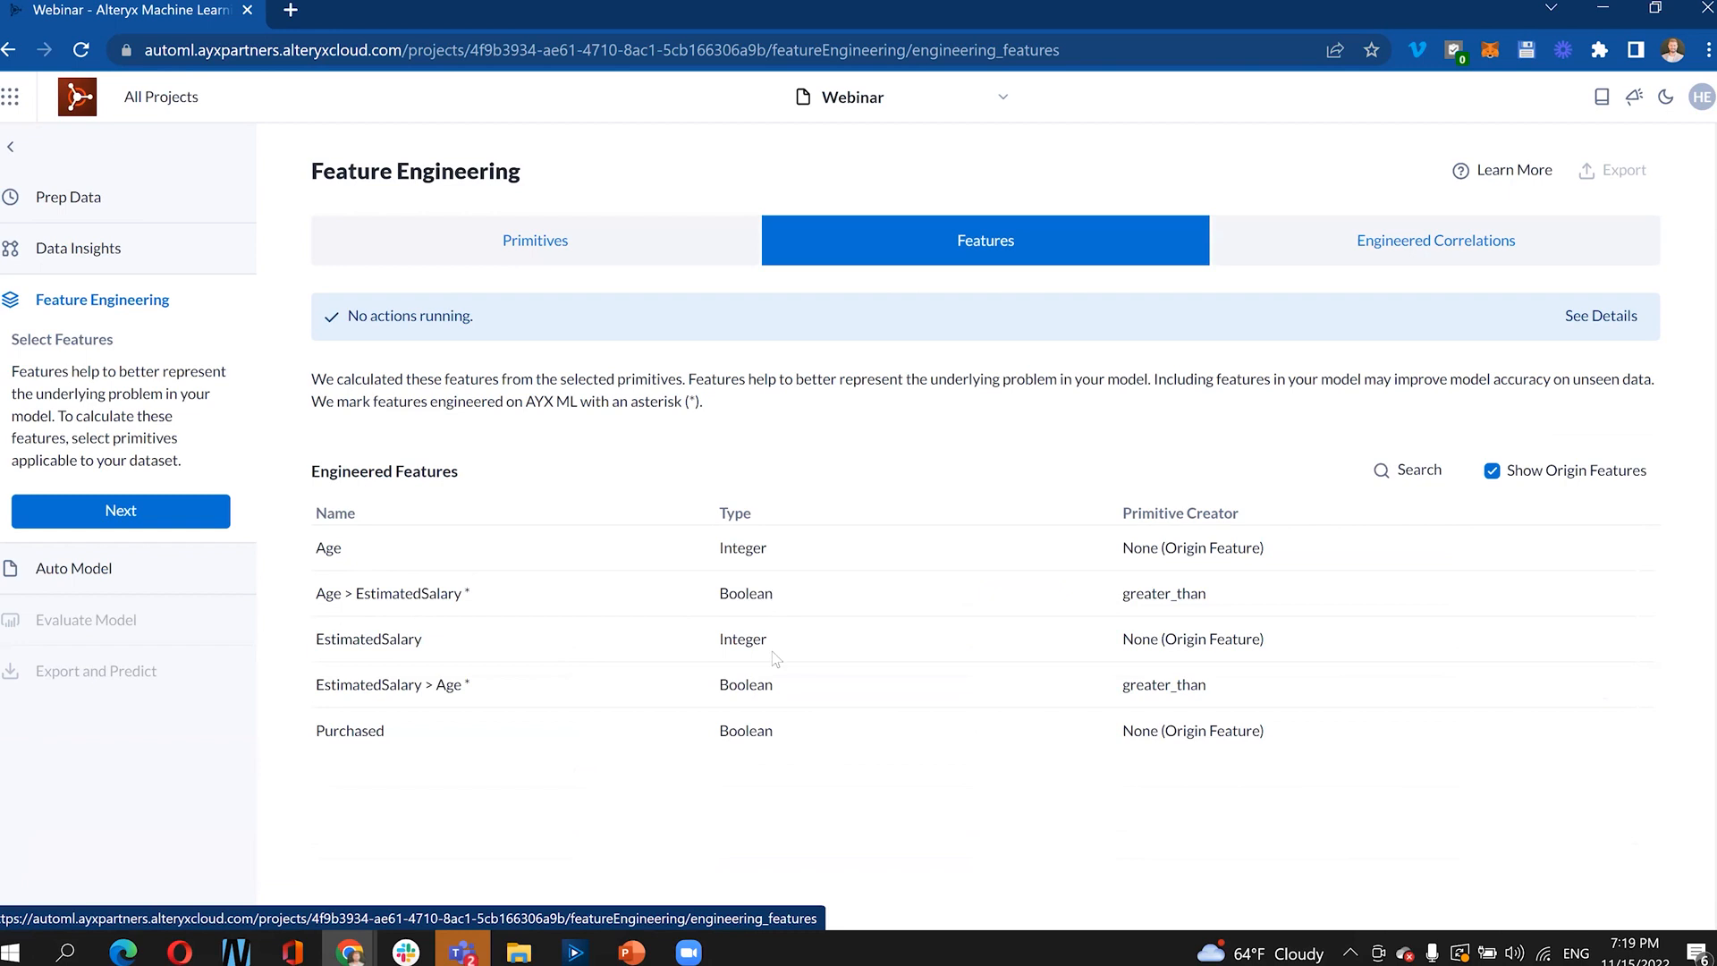
triple_click(367, 592)
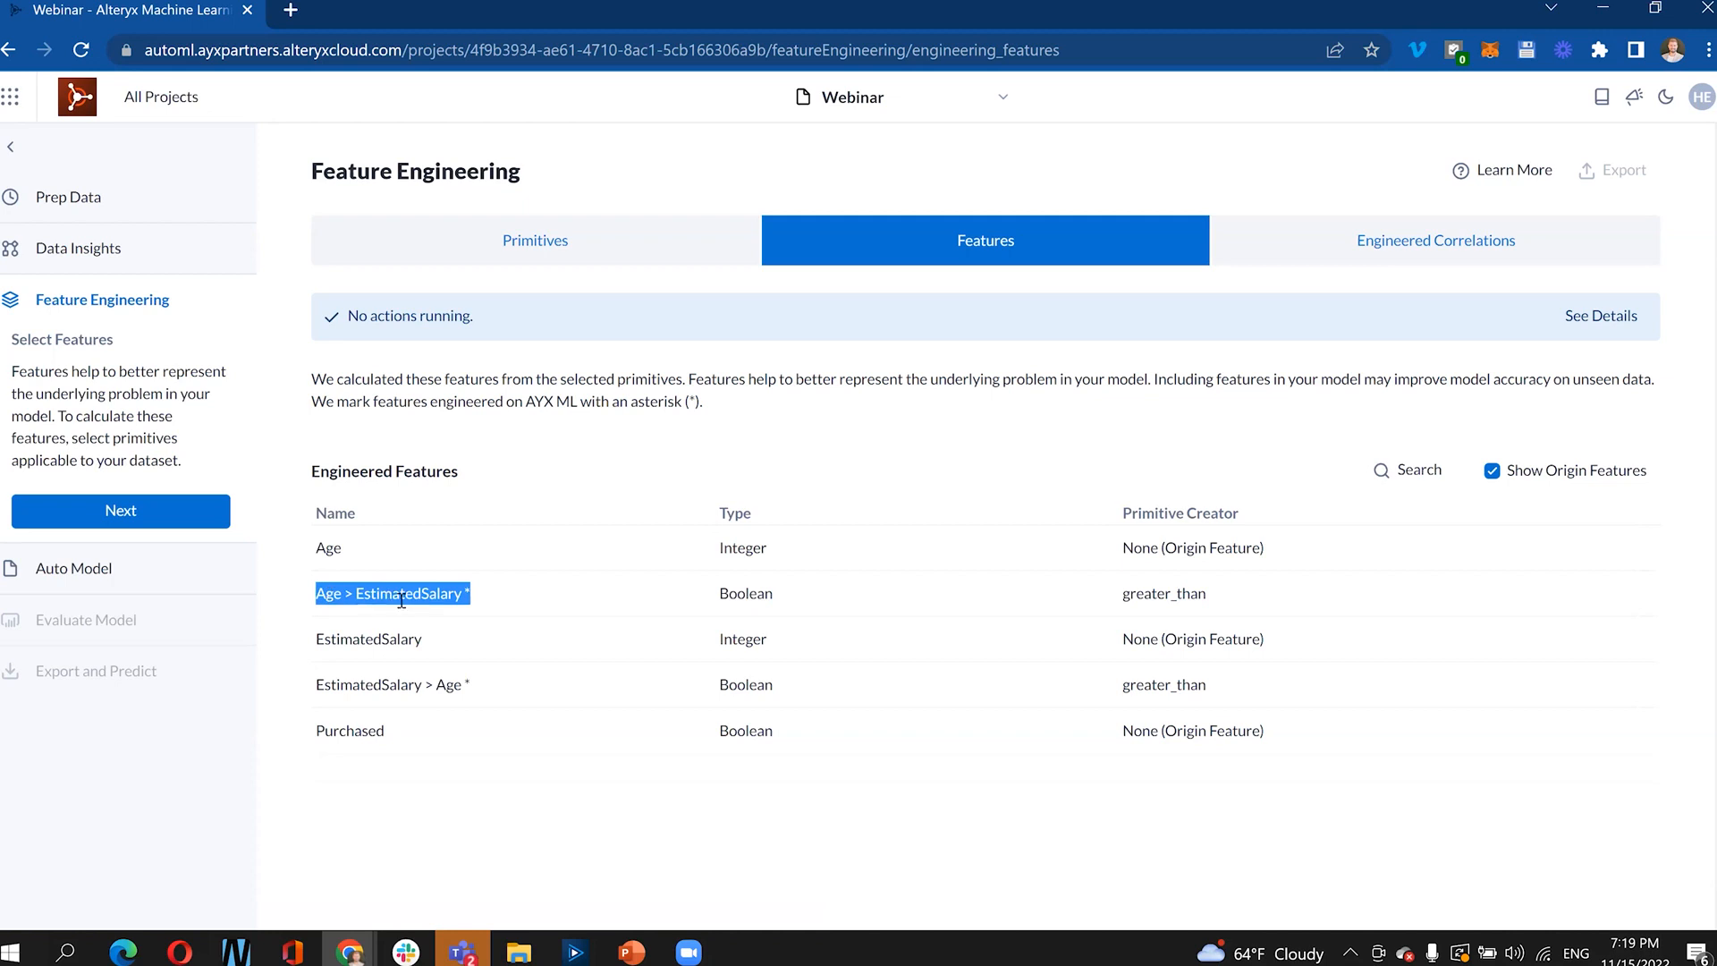
click(397, 687)
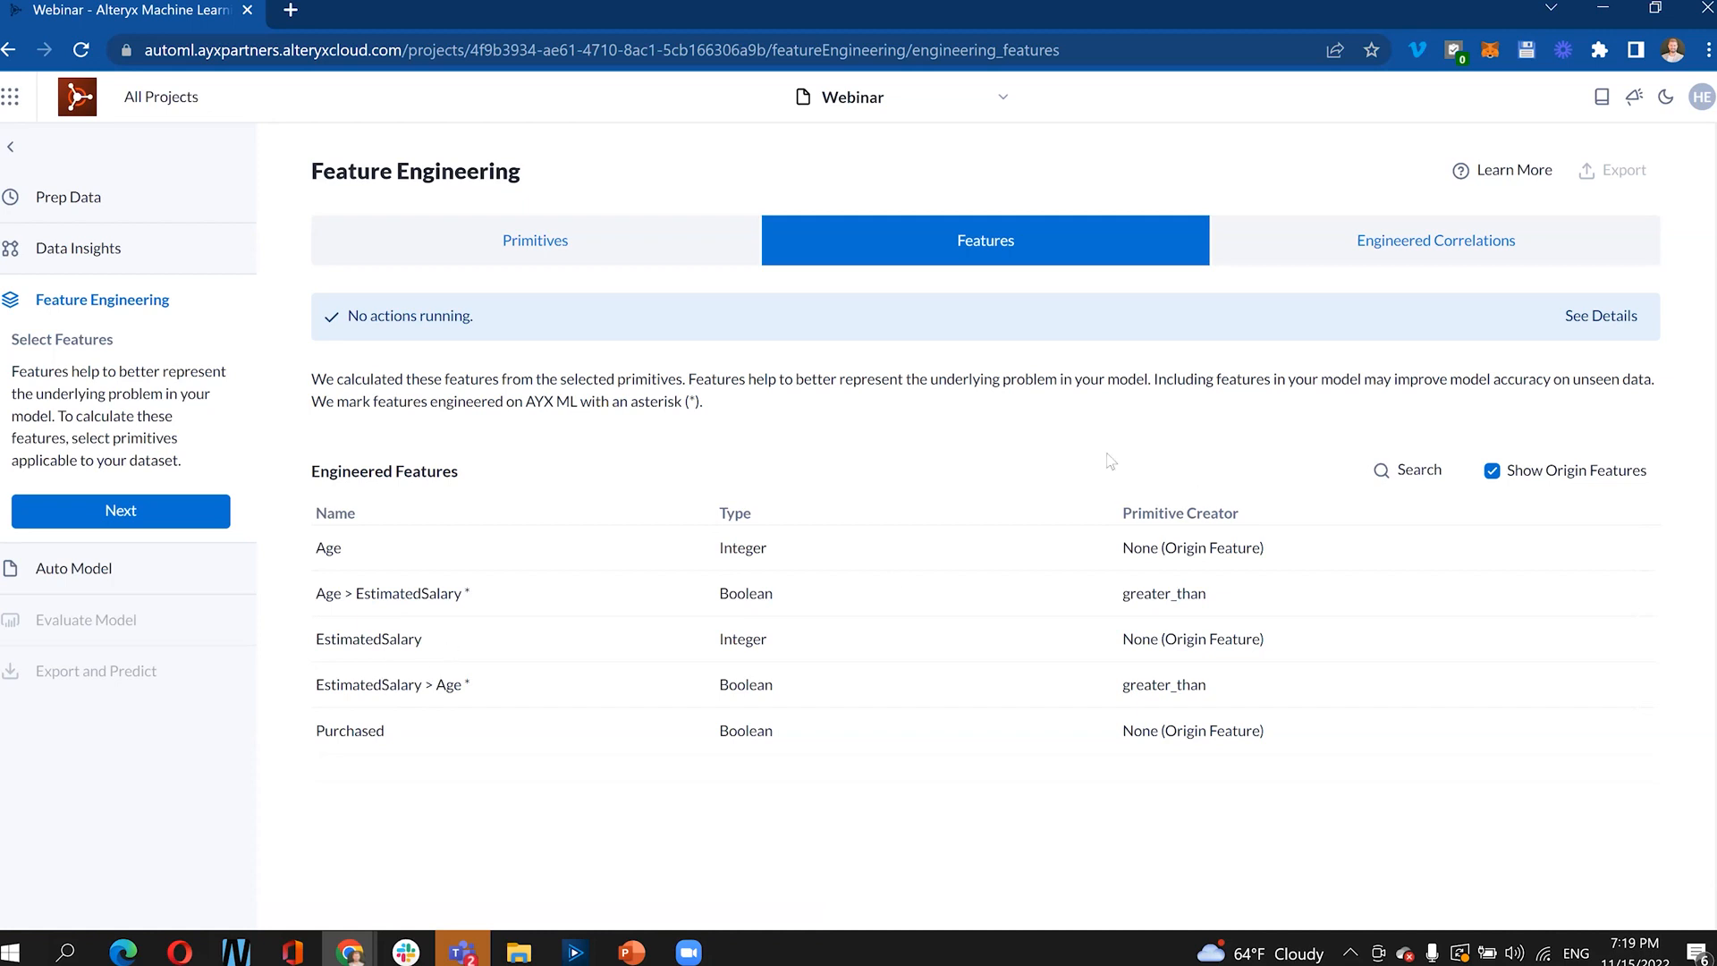
- Examine the engineered correlations matrix, checking how EstimatedSalary > Age relates to Age, Purchased and EstimatedSalary
click(1441, 238)
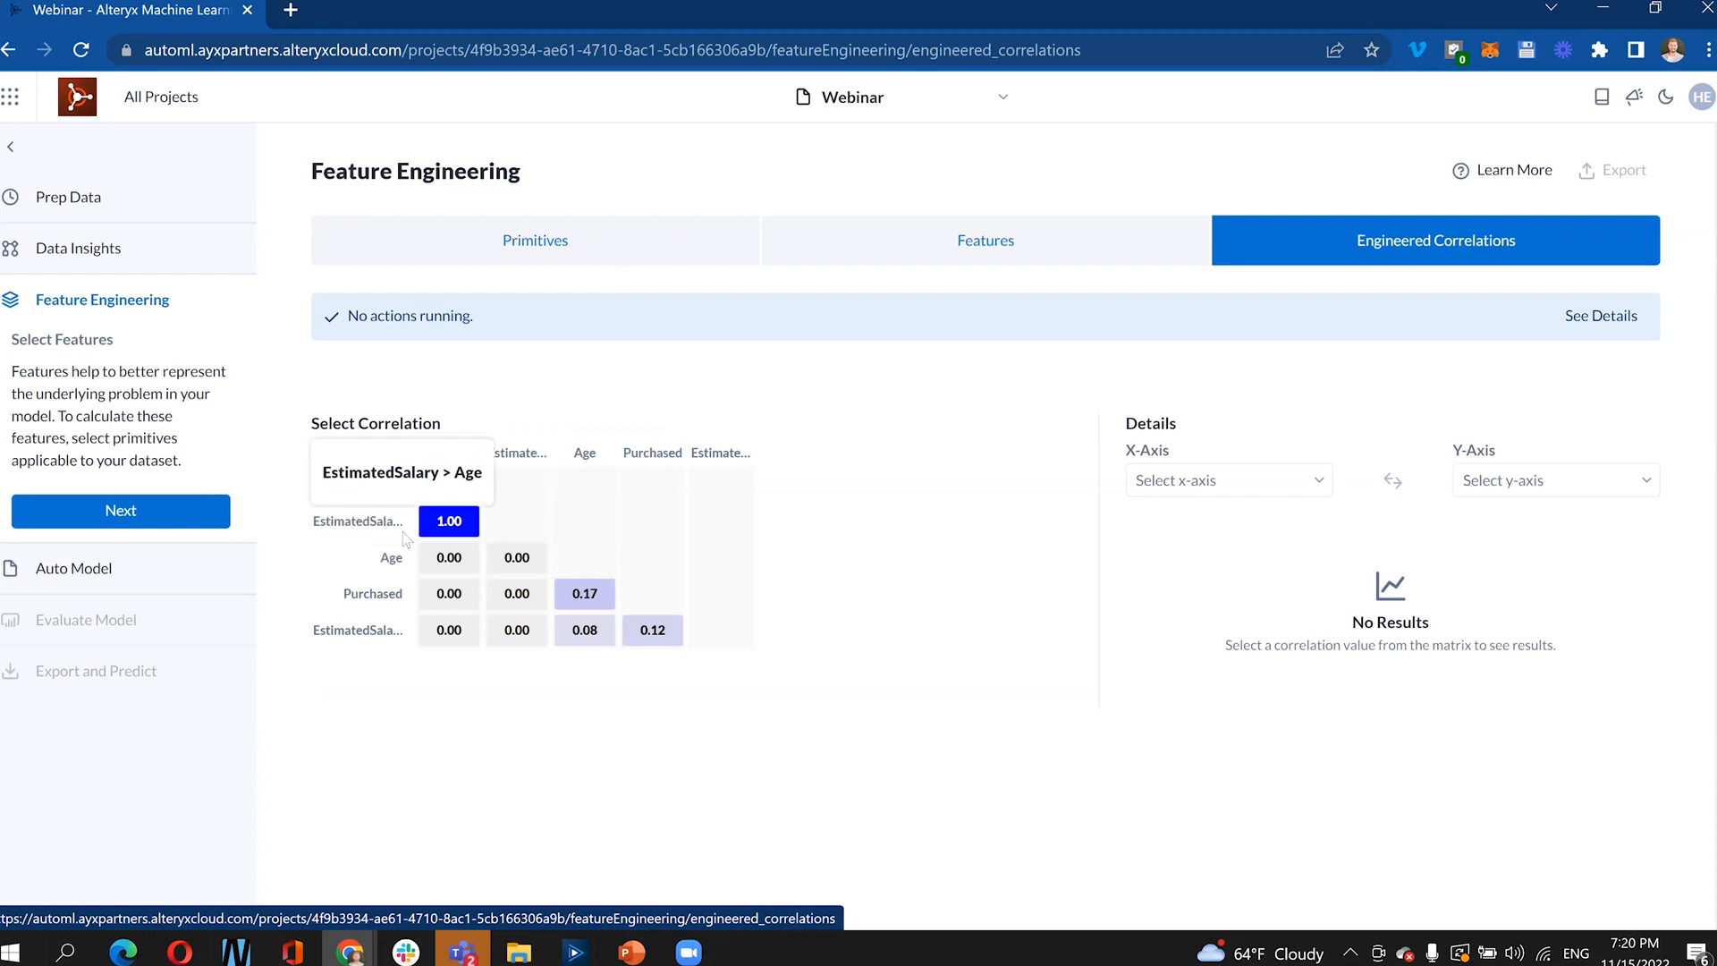
mouse_move(417, 562)
double_click(358, 519)
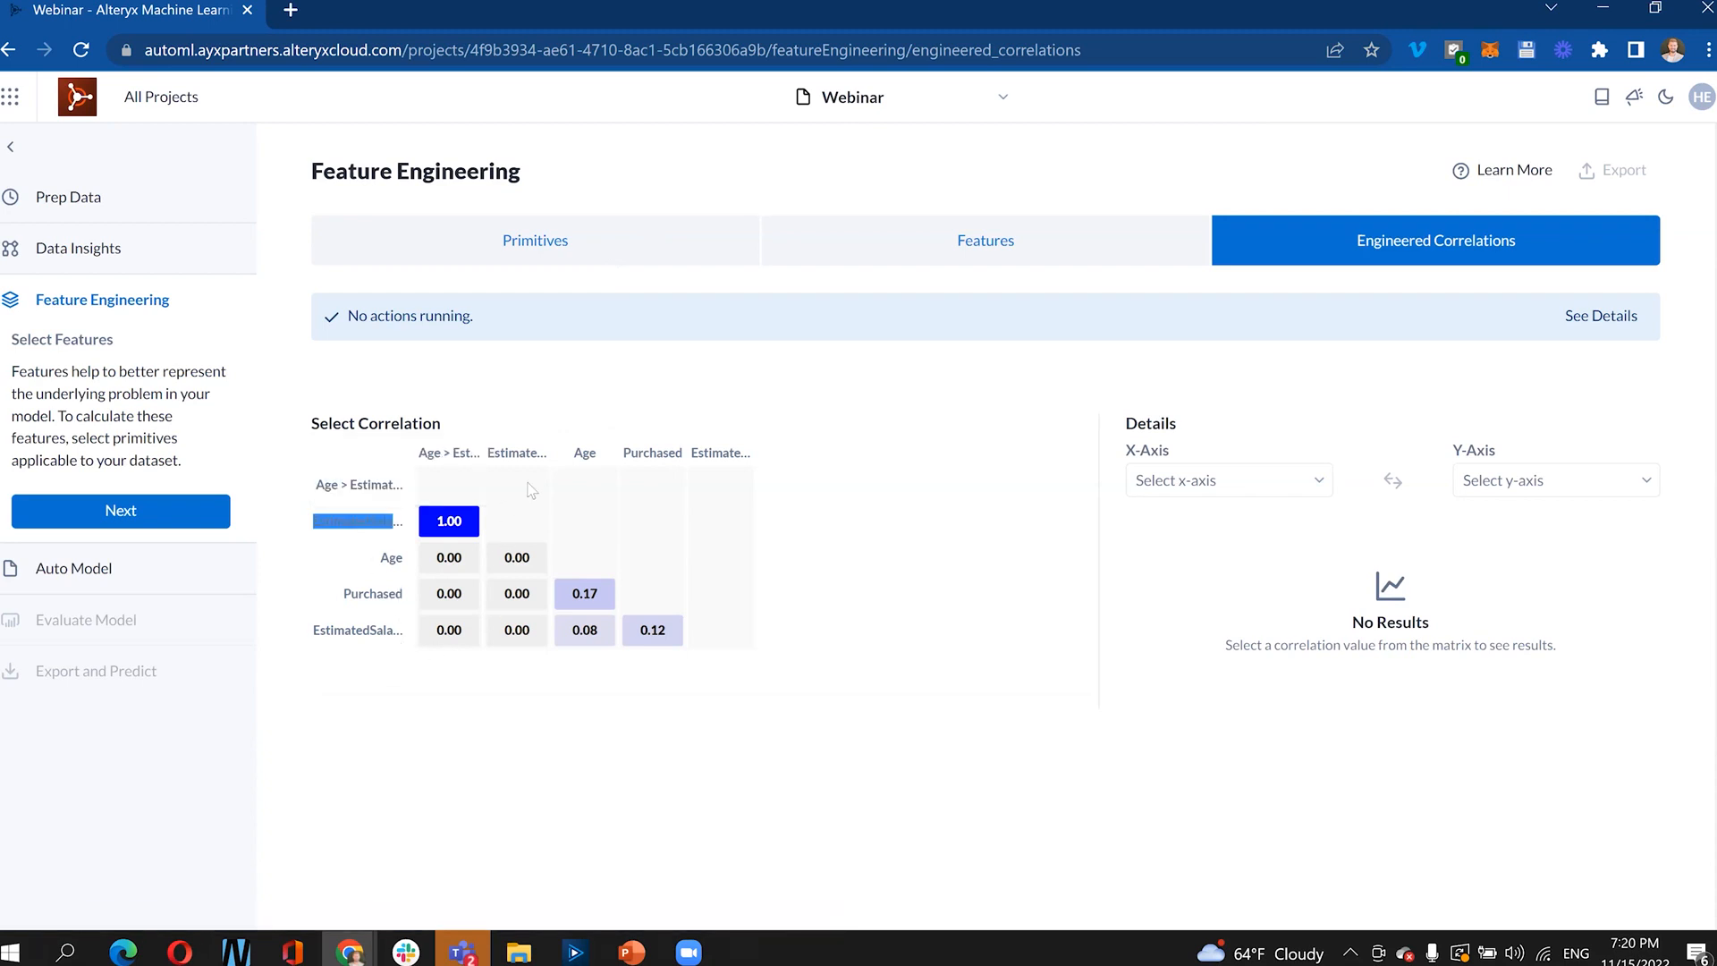
click(521, 456)
mouse_move(529, 573)
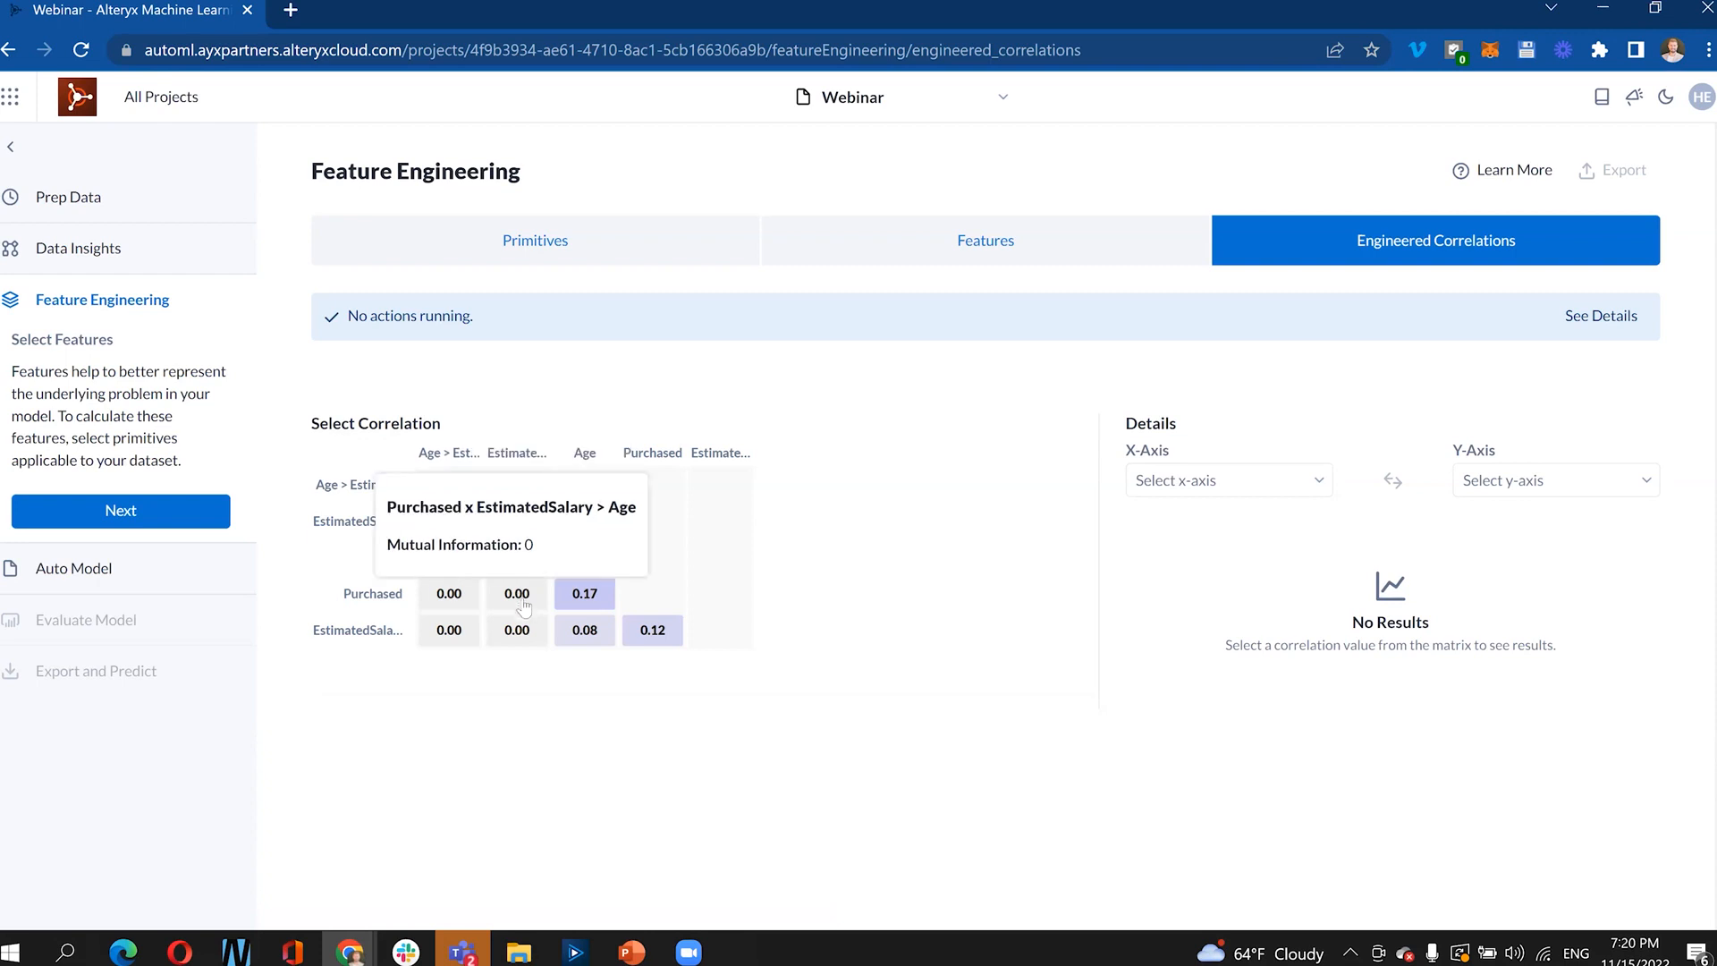
mouse_move(526, 638)
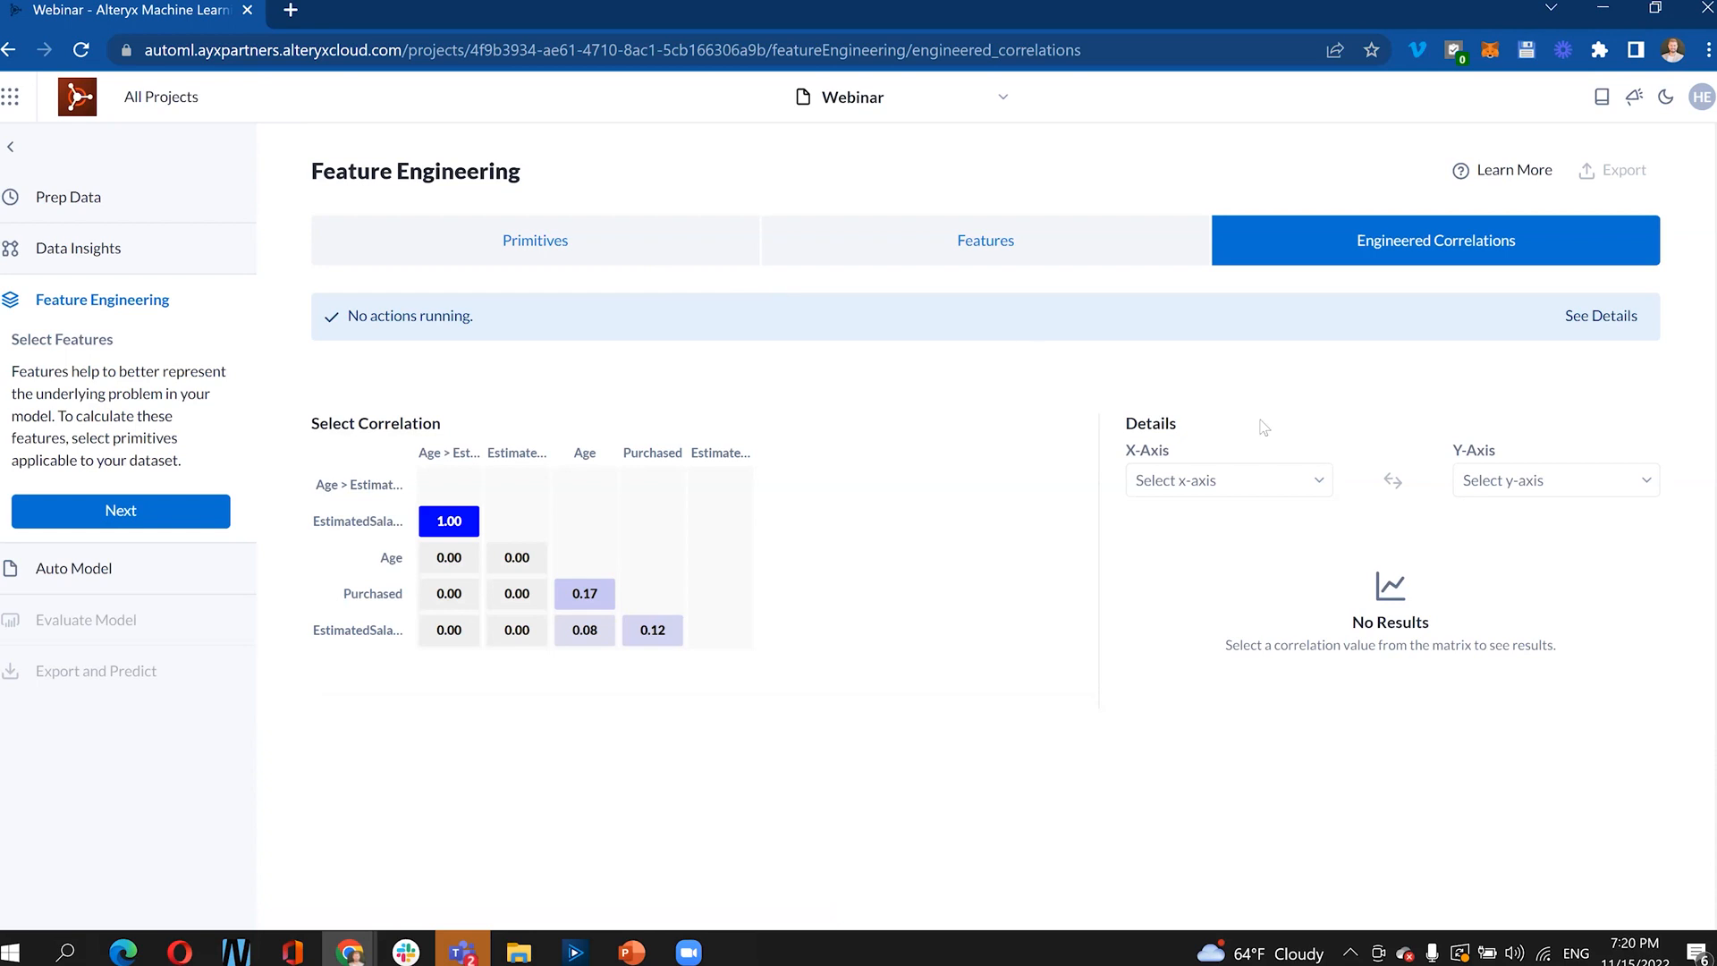
- Plot the correlation details with EstimatedSalary > Age as the x-axis and Purchased as the y-axis
click(1308, 484)
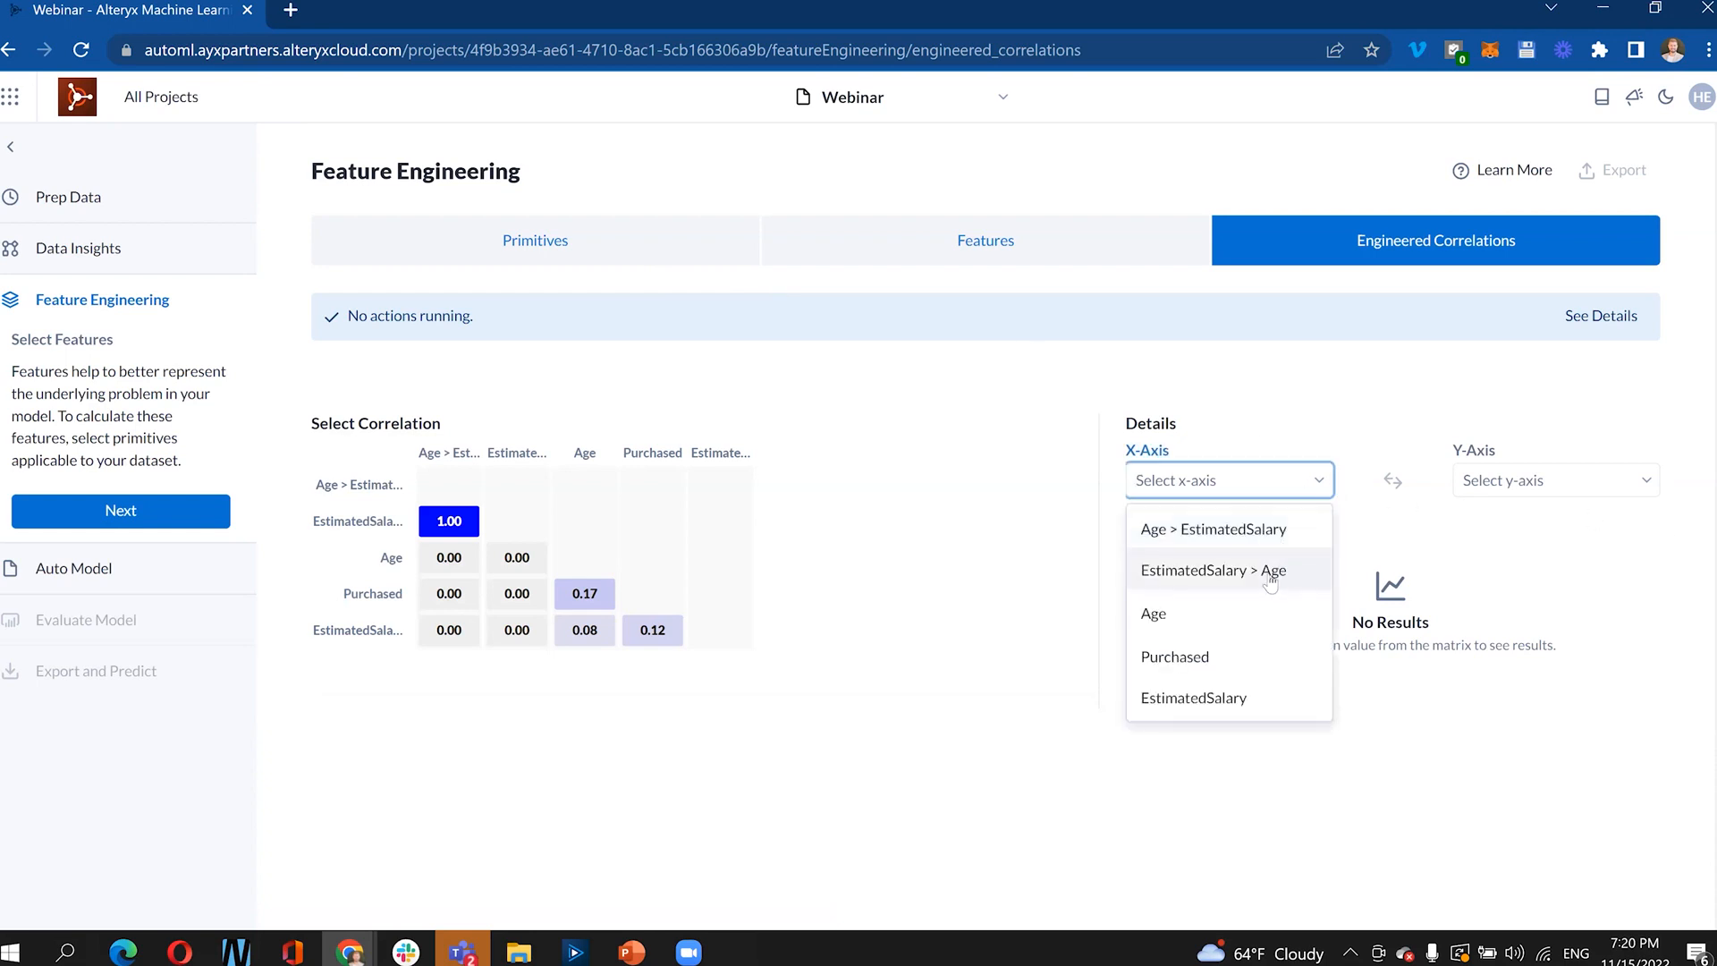
click(1266, 571)
click(1560, 482)
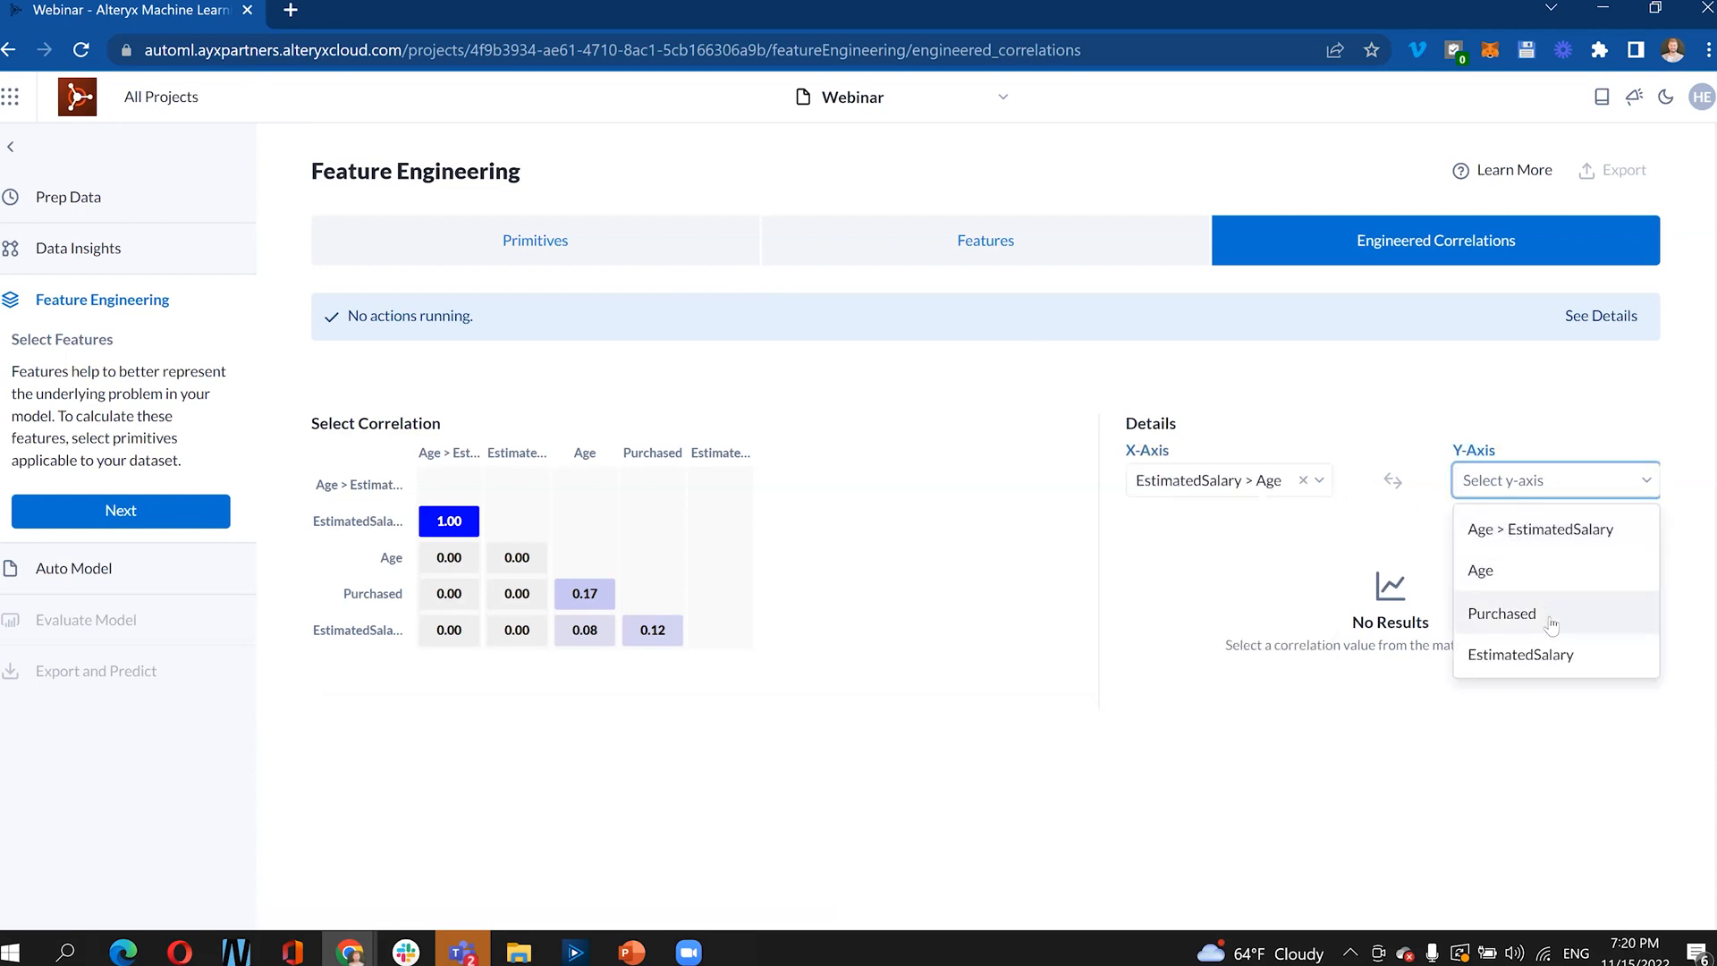
click(1563, 626)
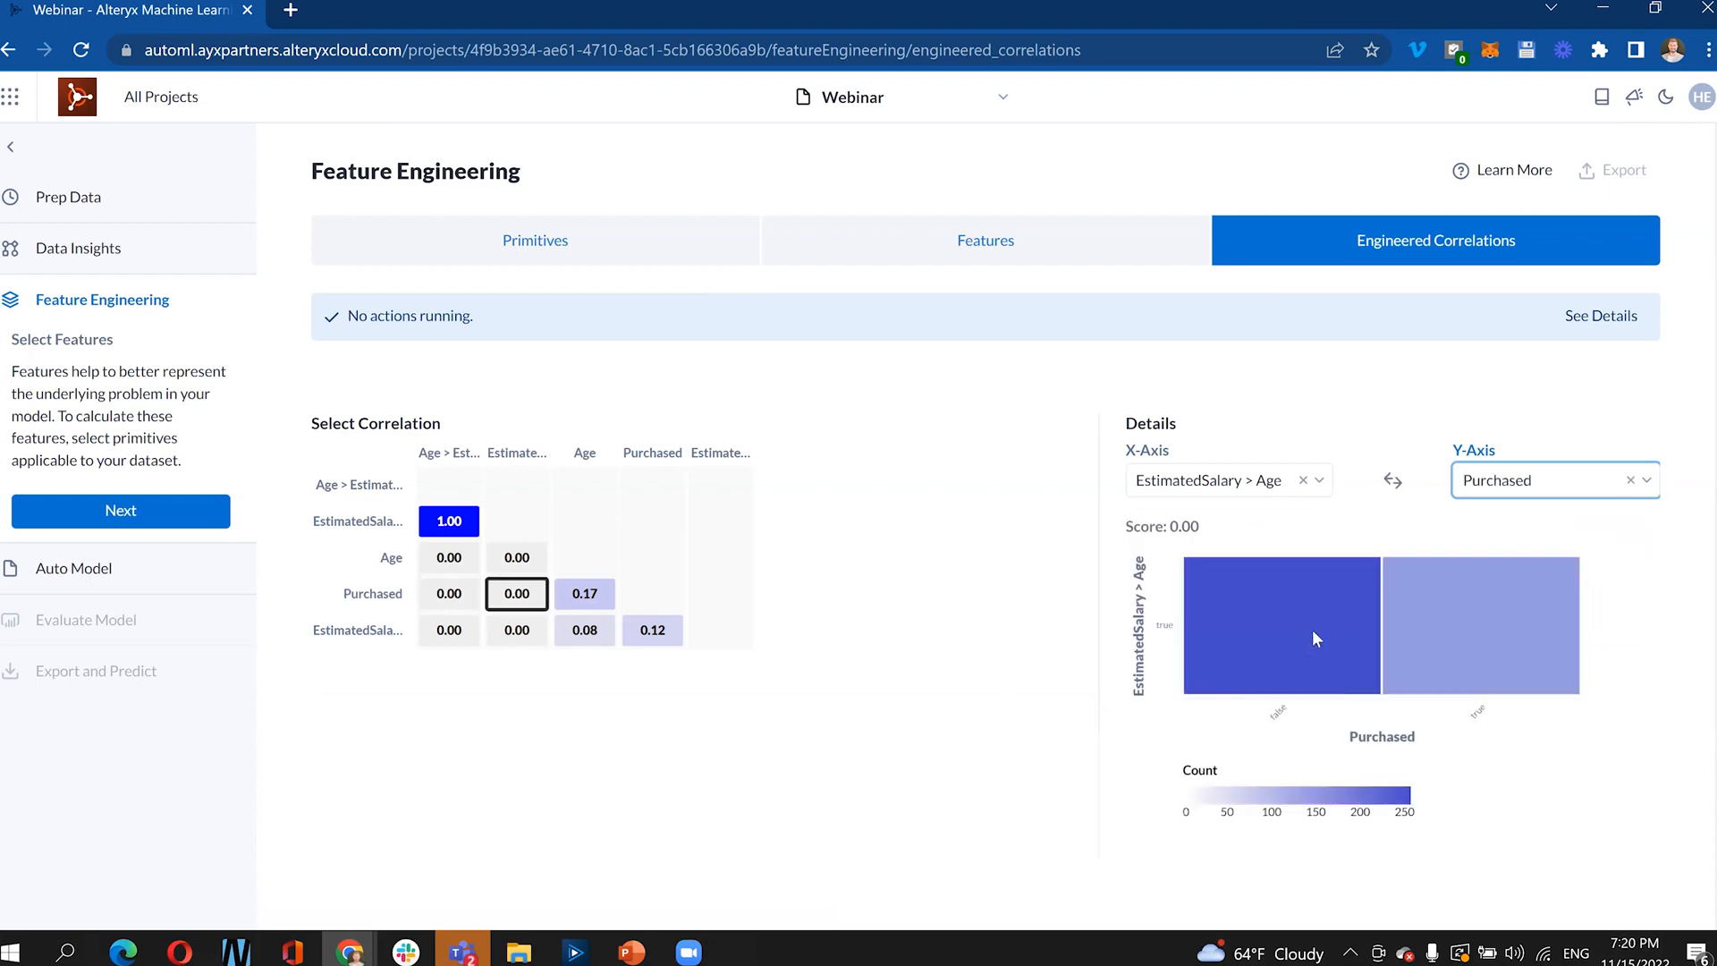
- Compare EstimatedSalary > Age with EstimatedSalary, Age and Age > EstimatedSalary on the y-axis, and clear the y-axis selection
click(1555, 479)
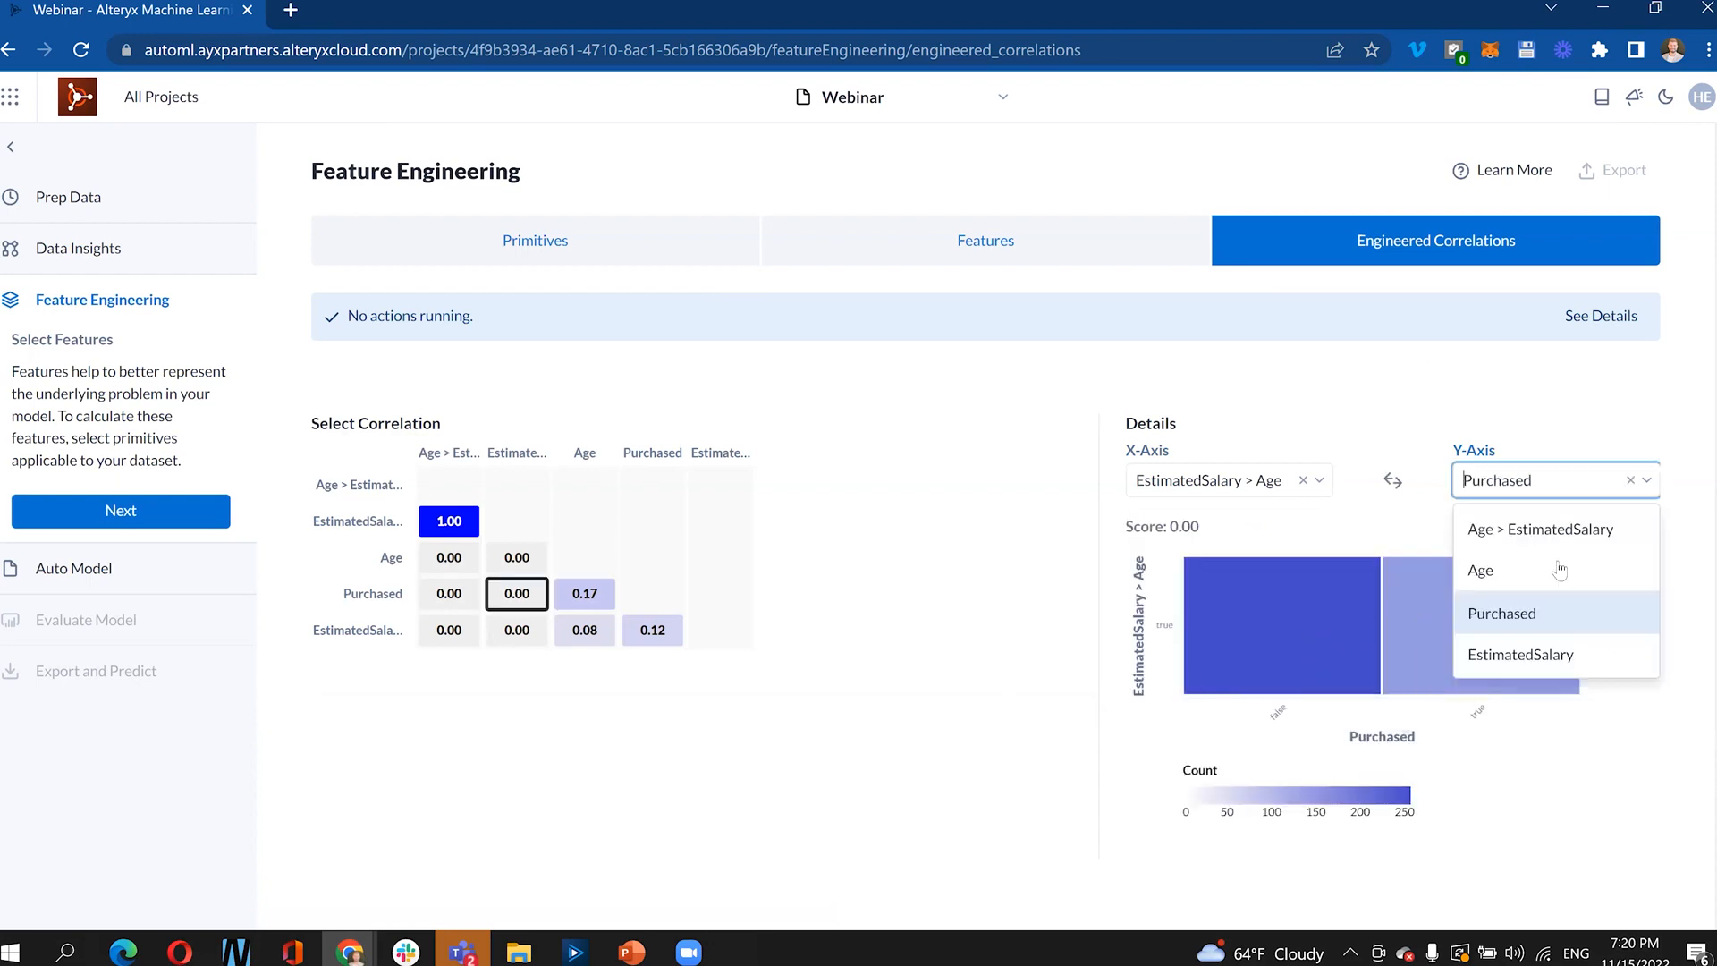
click(1551, 659)
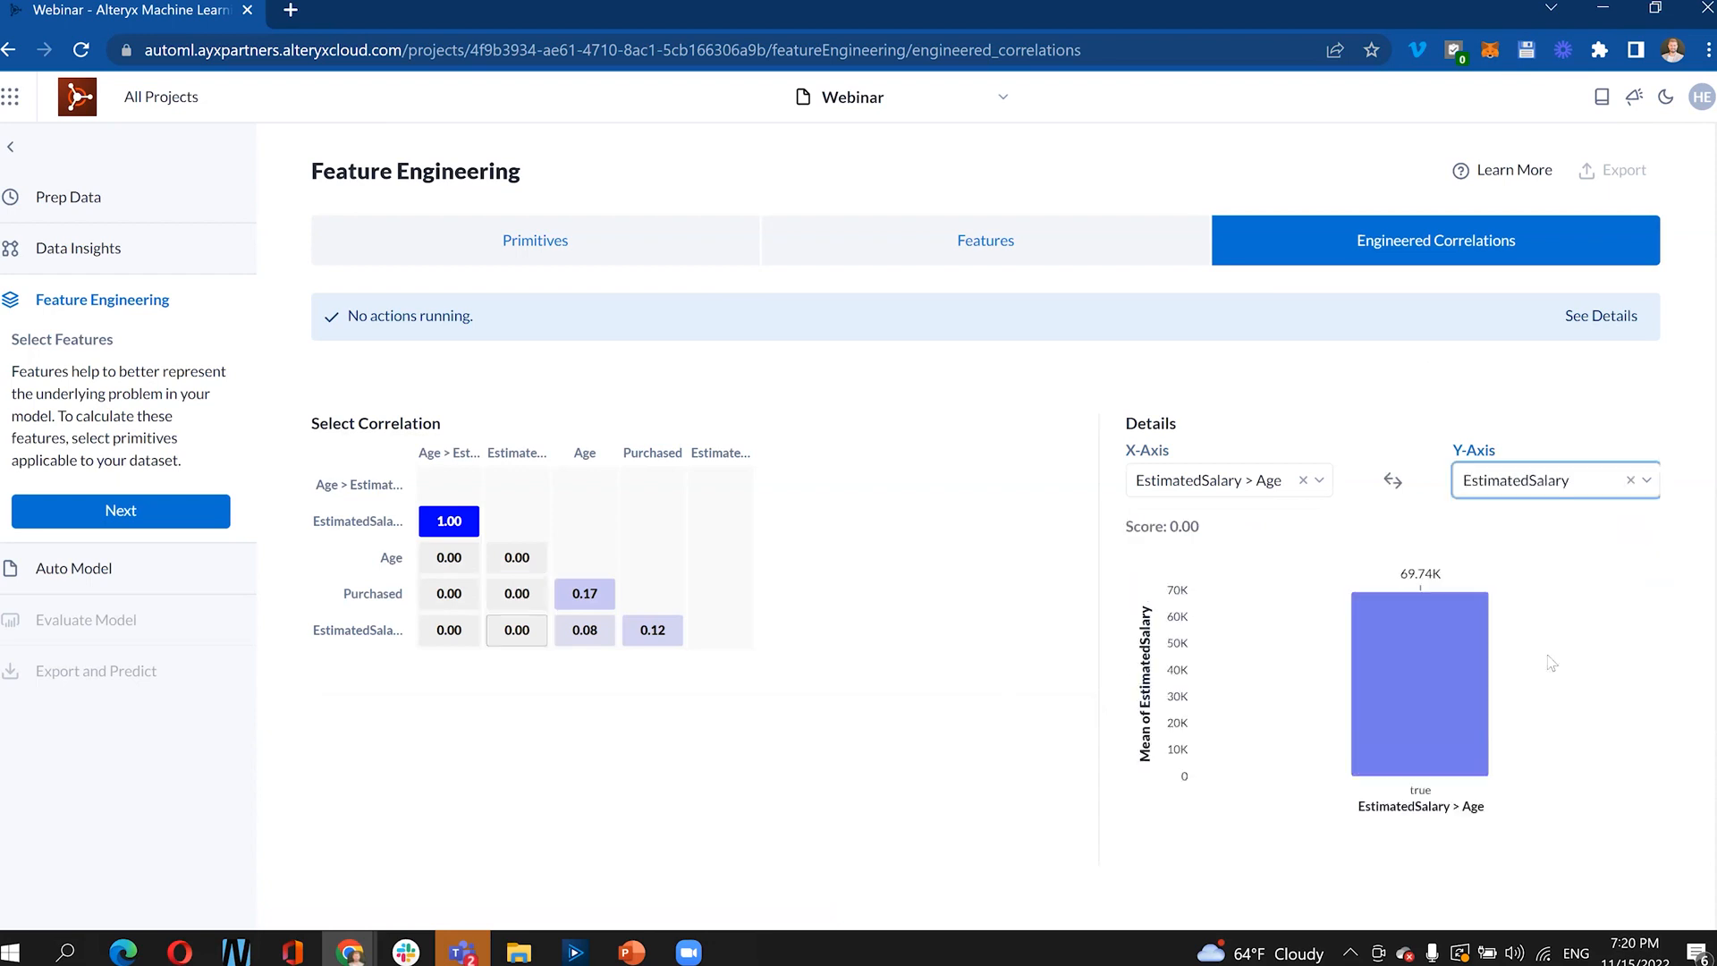
click(1560, 480)
click(1556, 567)
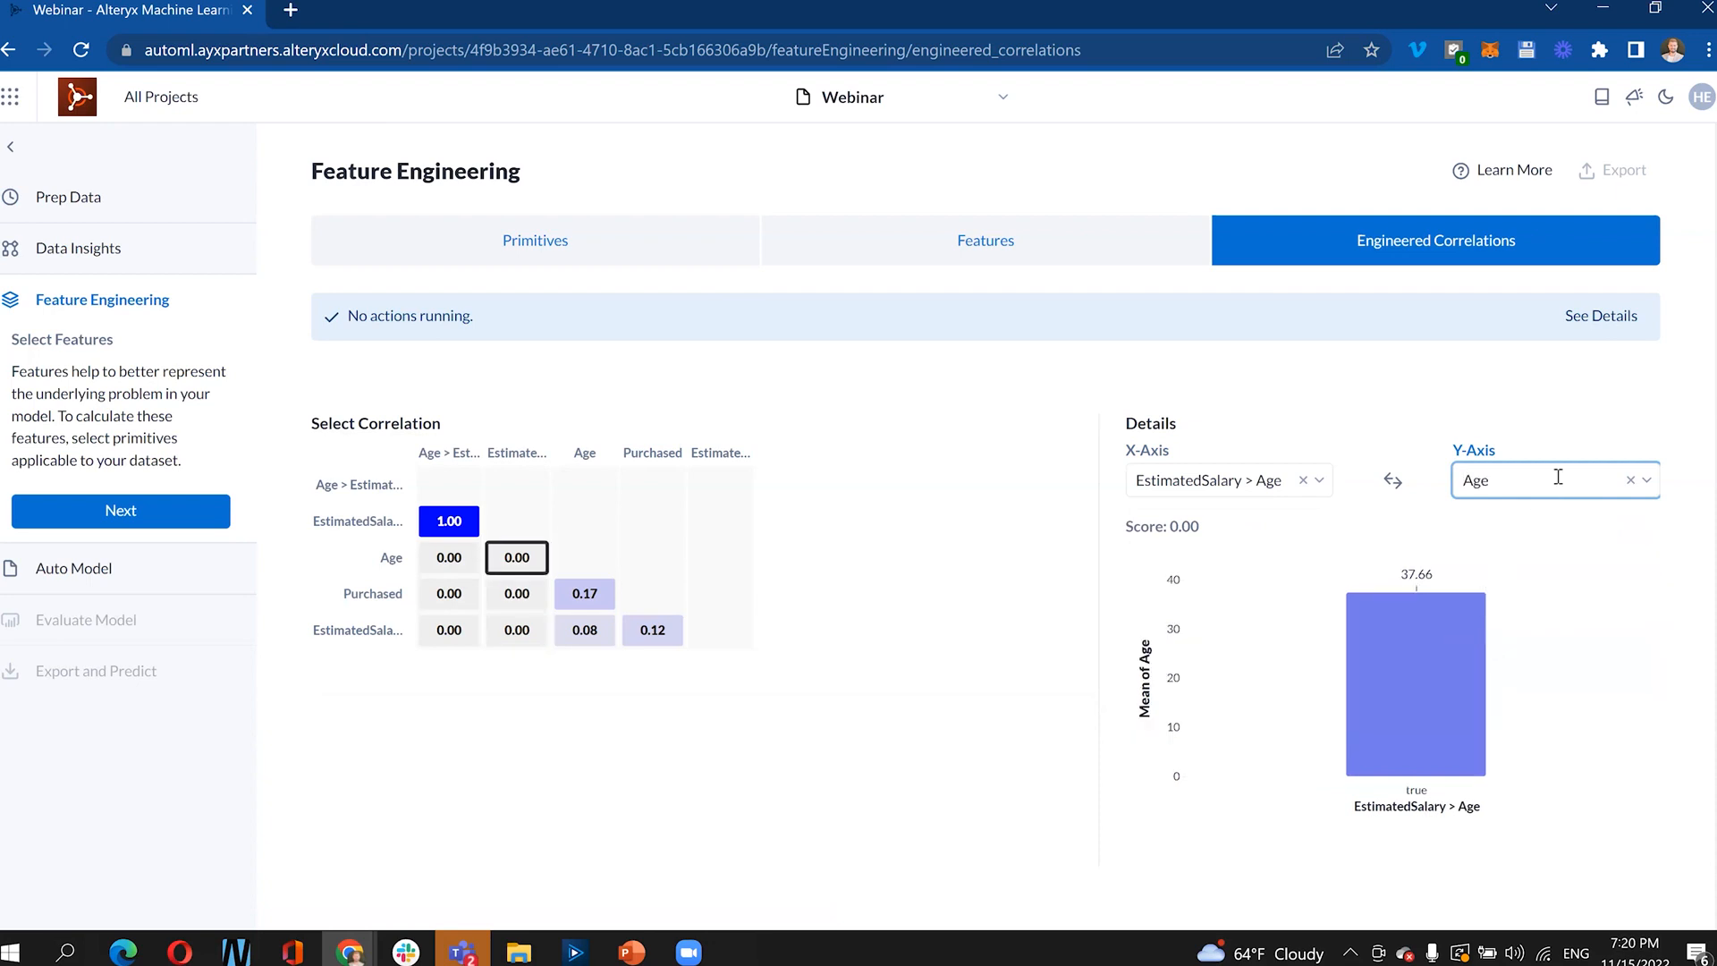
click(1577, 480)
click(1578, 529)
click(1589, 483)
click(1568, 652)
click(1629, 490)
click(1630, 483)
- Set the y-axis back to Purchased and examine its chart and the Age and Purchased correlation in the matrix
click(1504, 481)
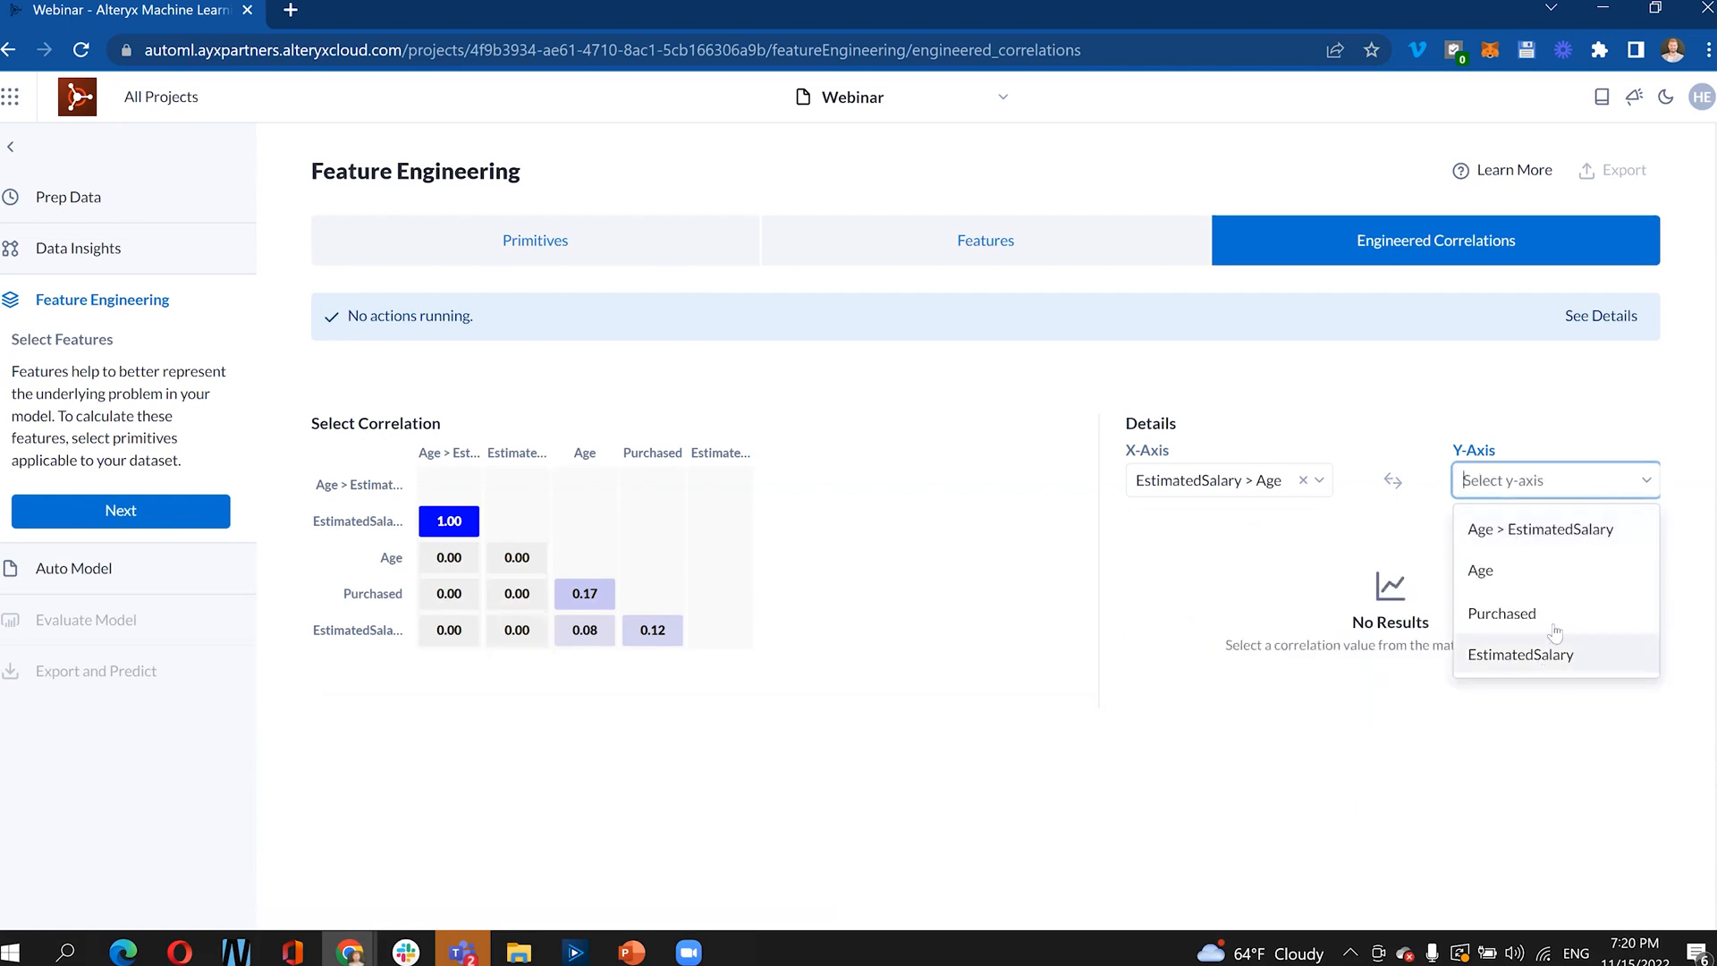
click(1502, 614)
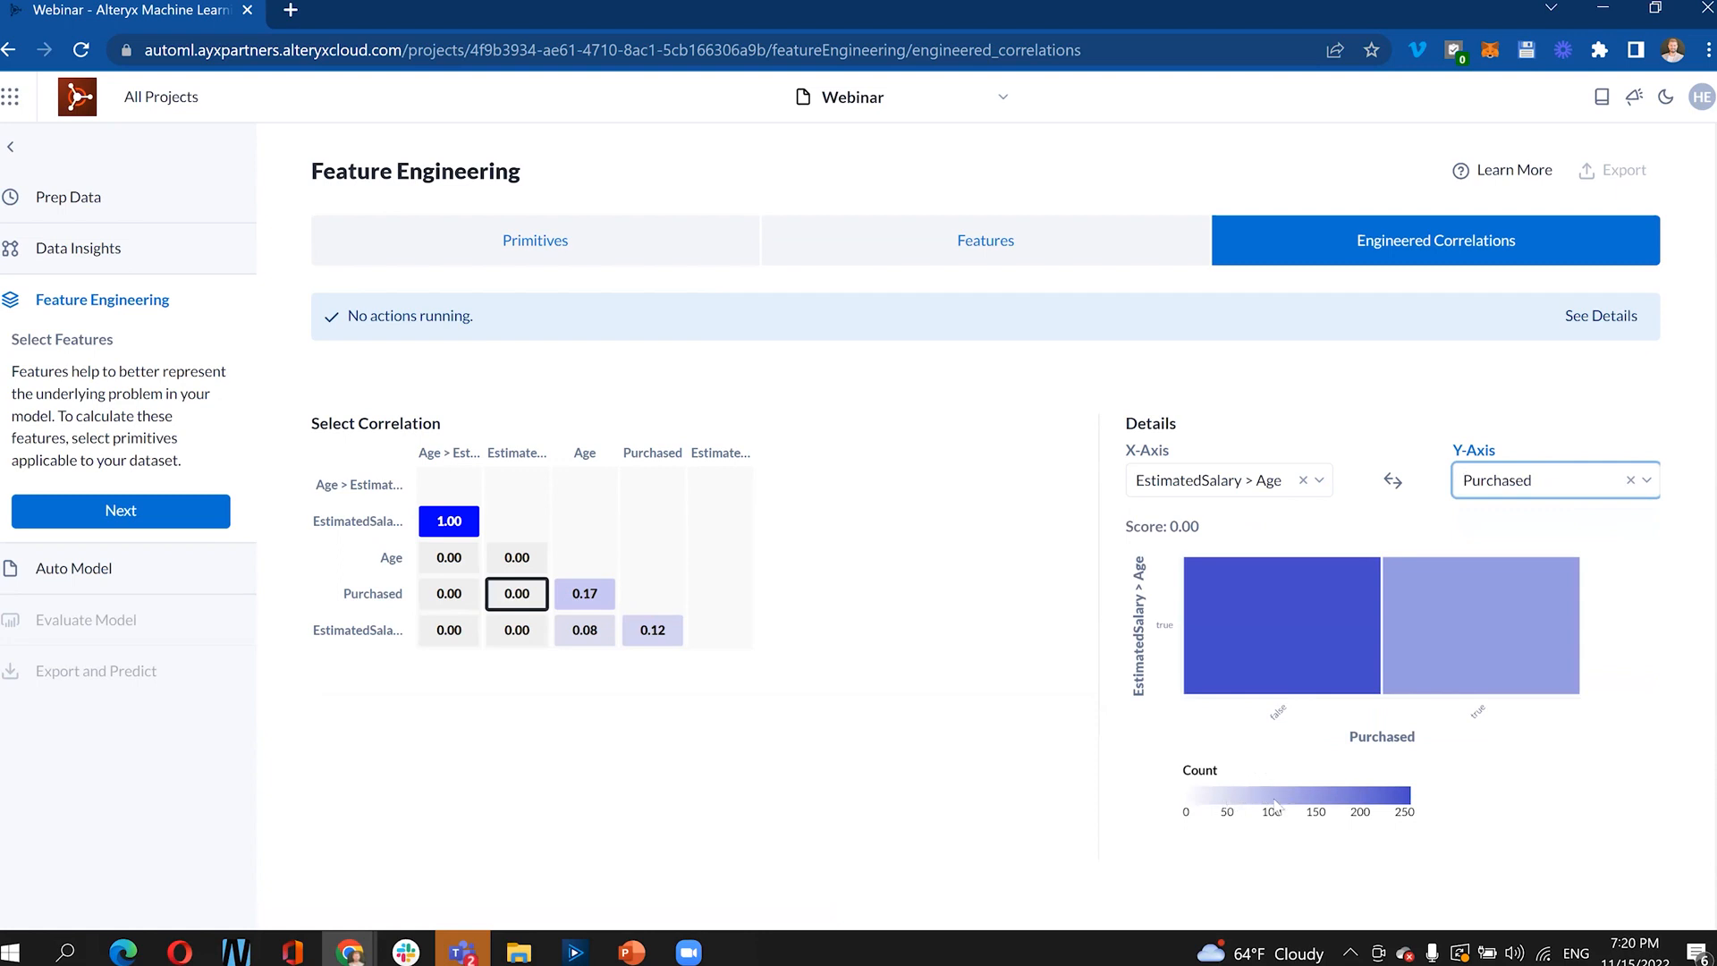
mouse_move(1258, 658)
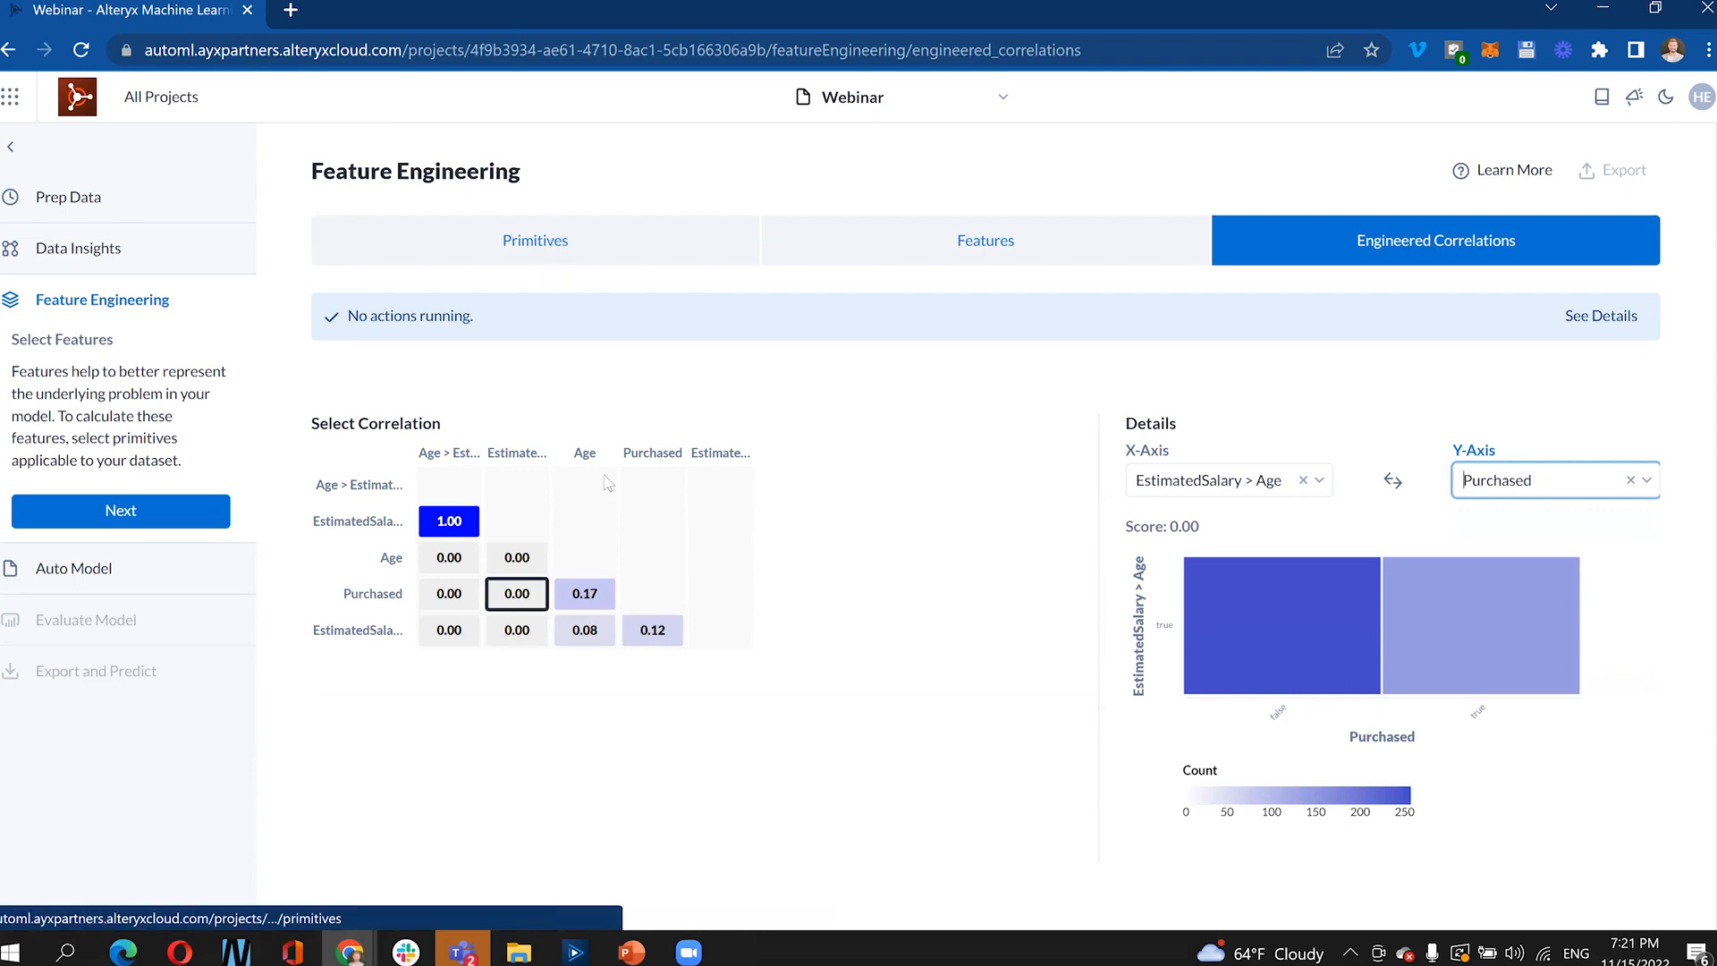
mouse_move(586, 605)
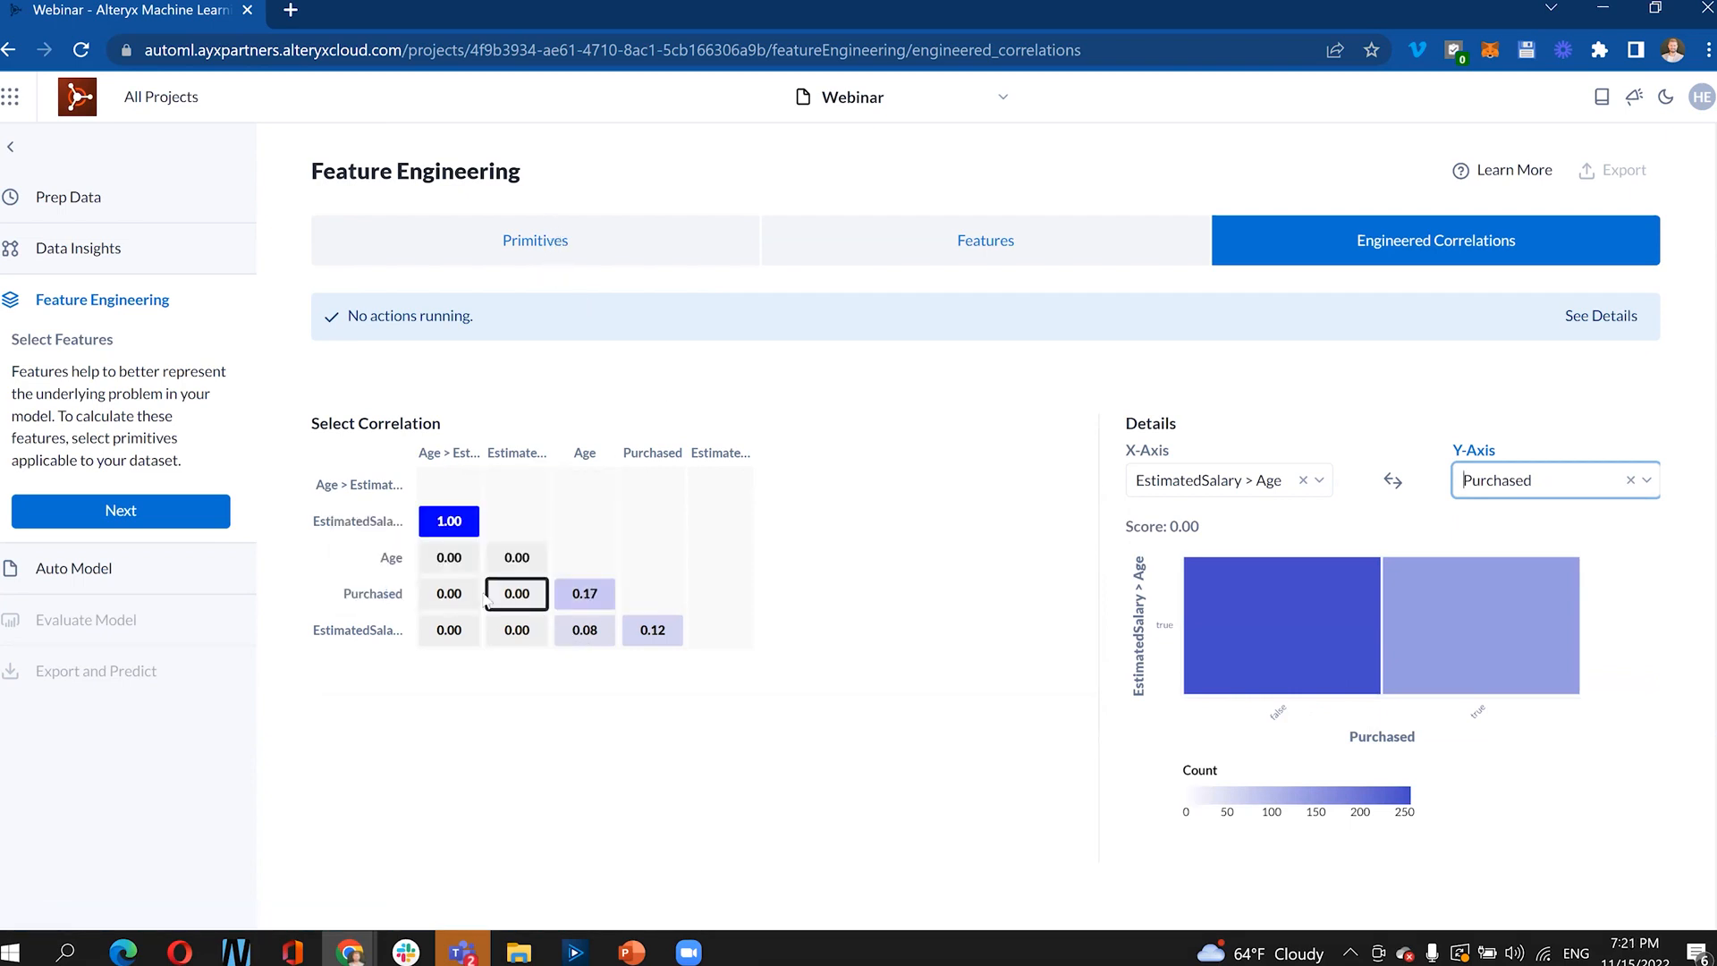
- Deselect the greater_than primitive for feature engineering and save the primitive changes
click(575, 255)
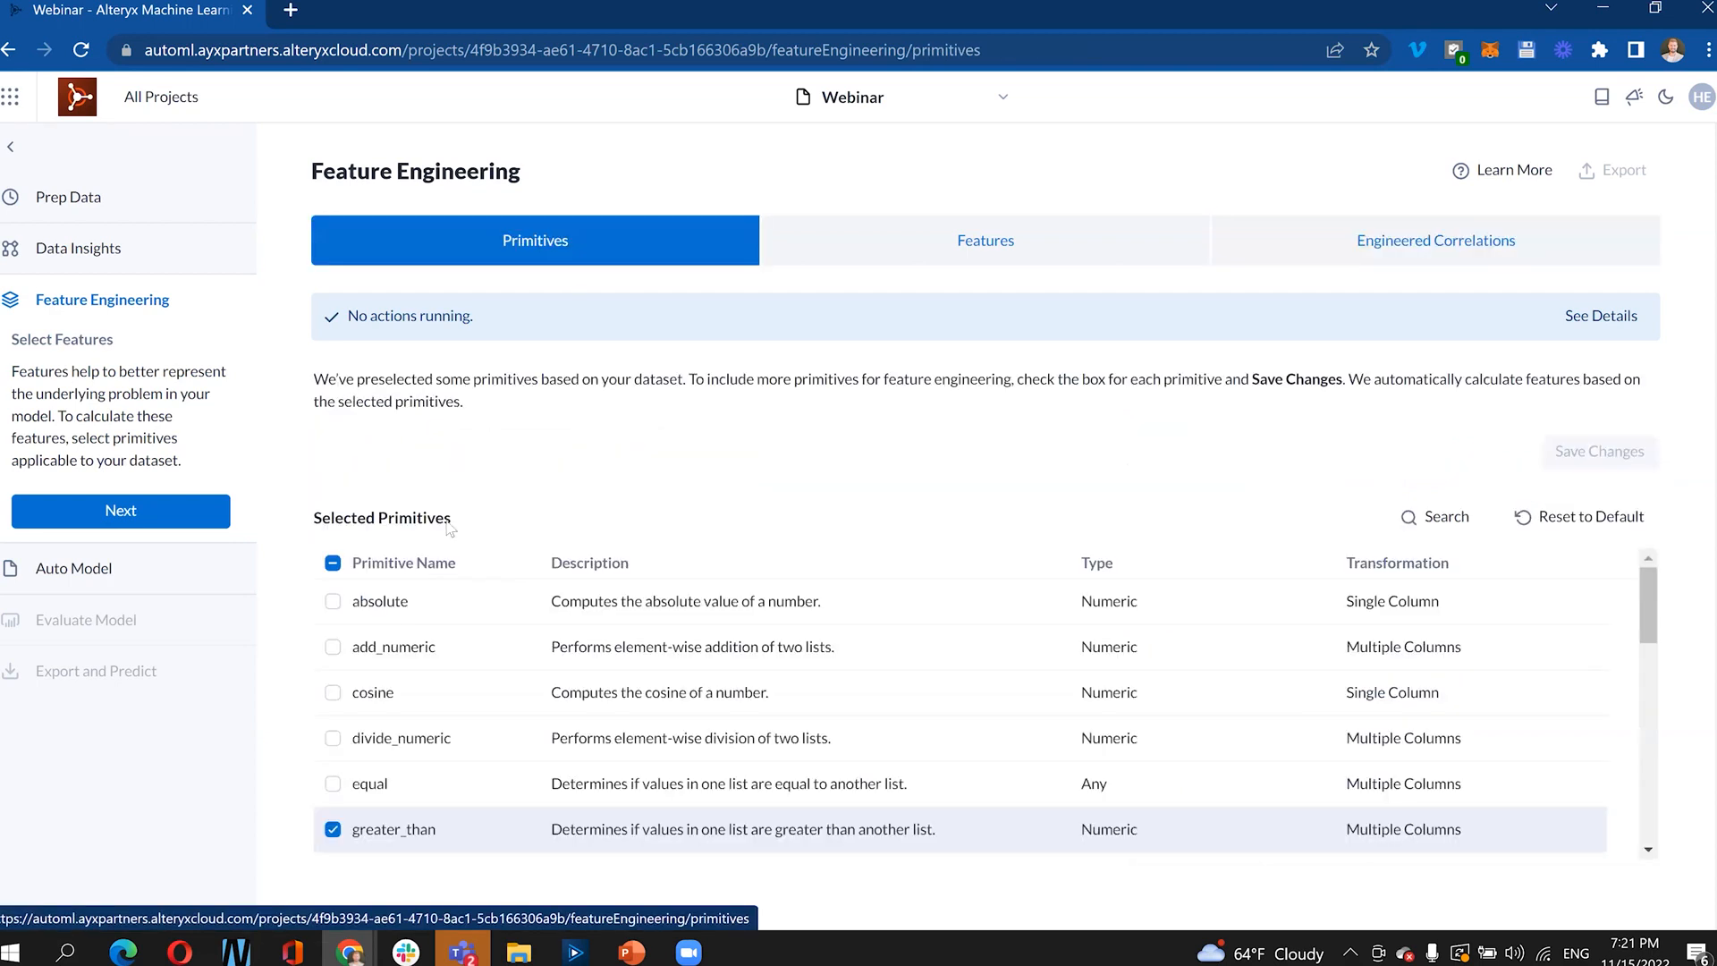
click(333, 829)
scroll(868, 590, down, 3)
scroll(868, 590, up, 3)
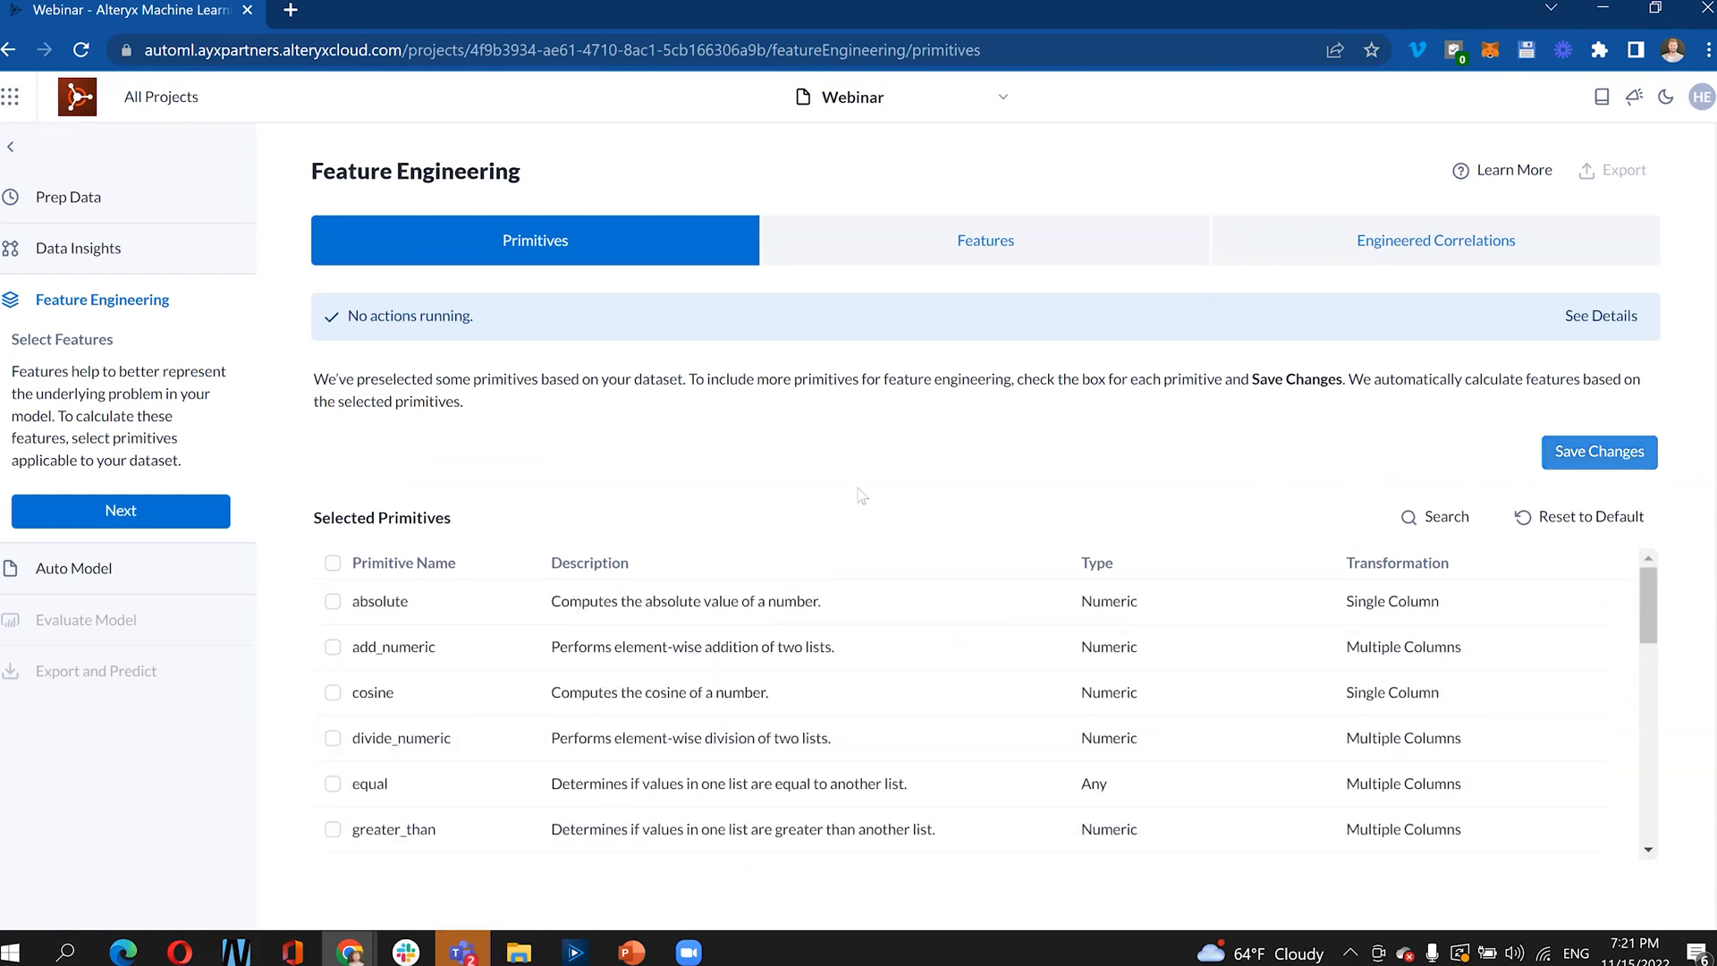
click(984, 236)
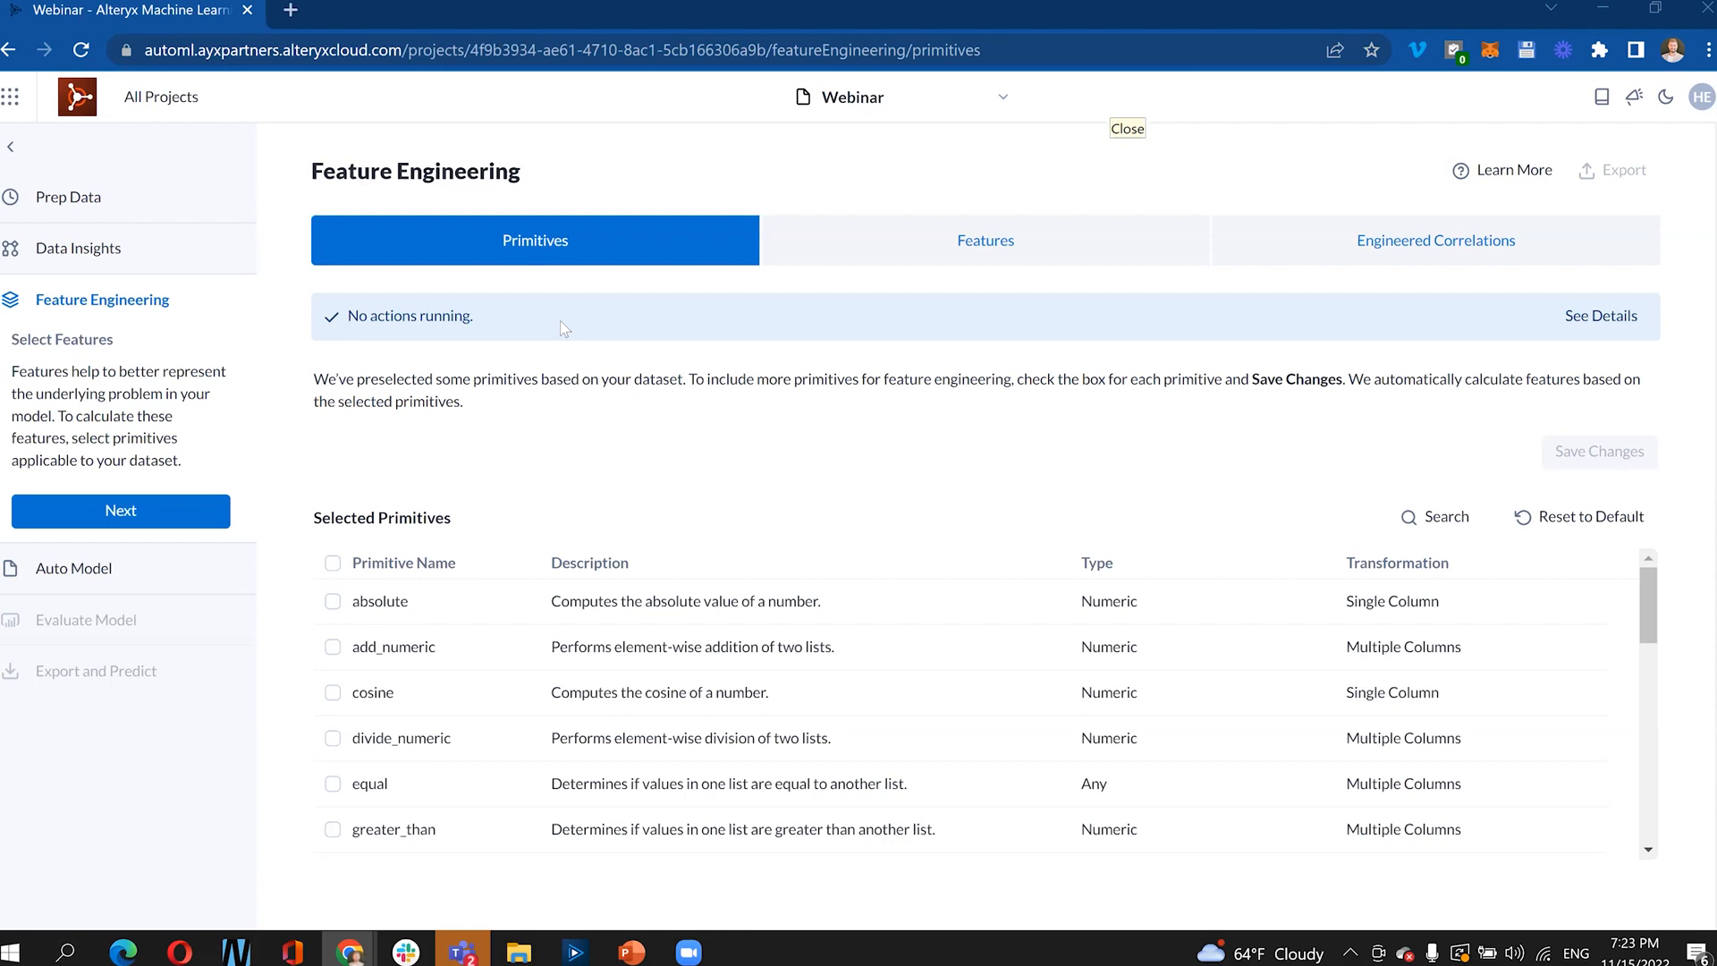
- Keep Purchased as the target with Classification as the machine learning method, and run the automated modeling
click(145, 259)
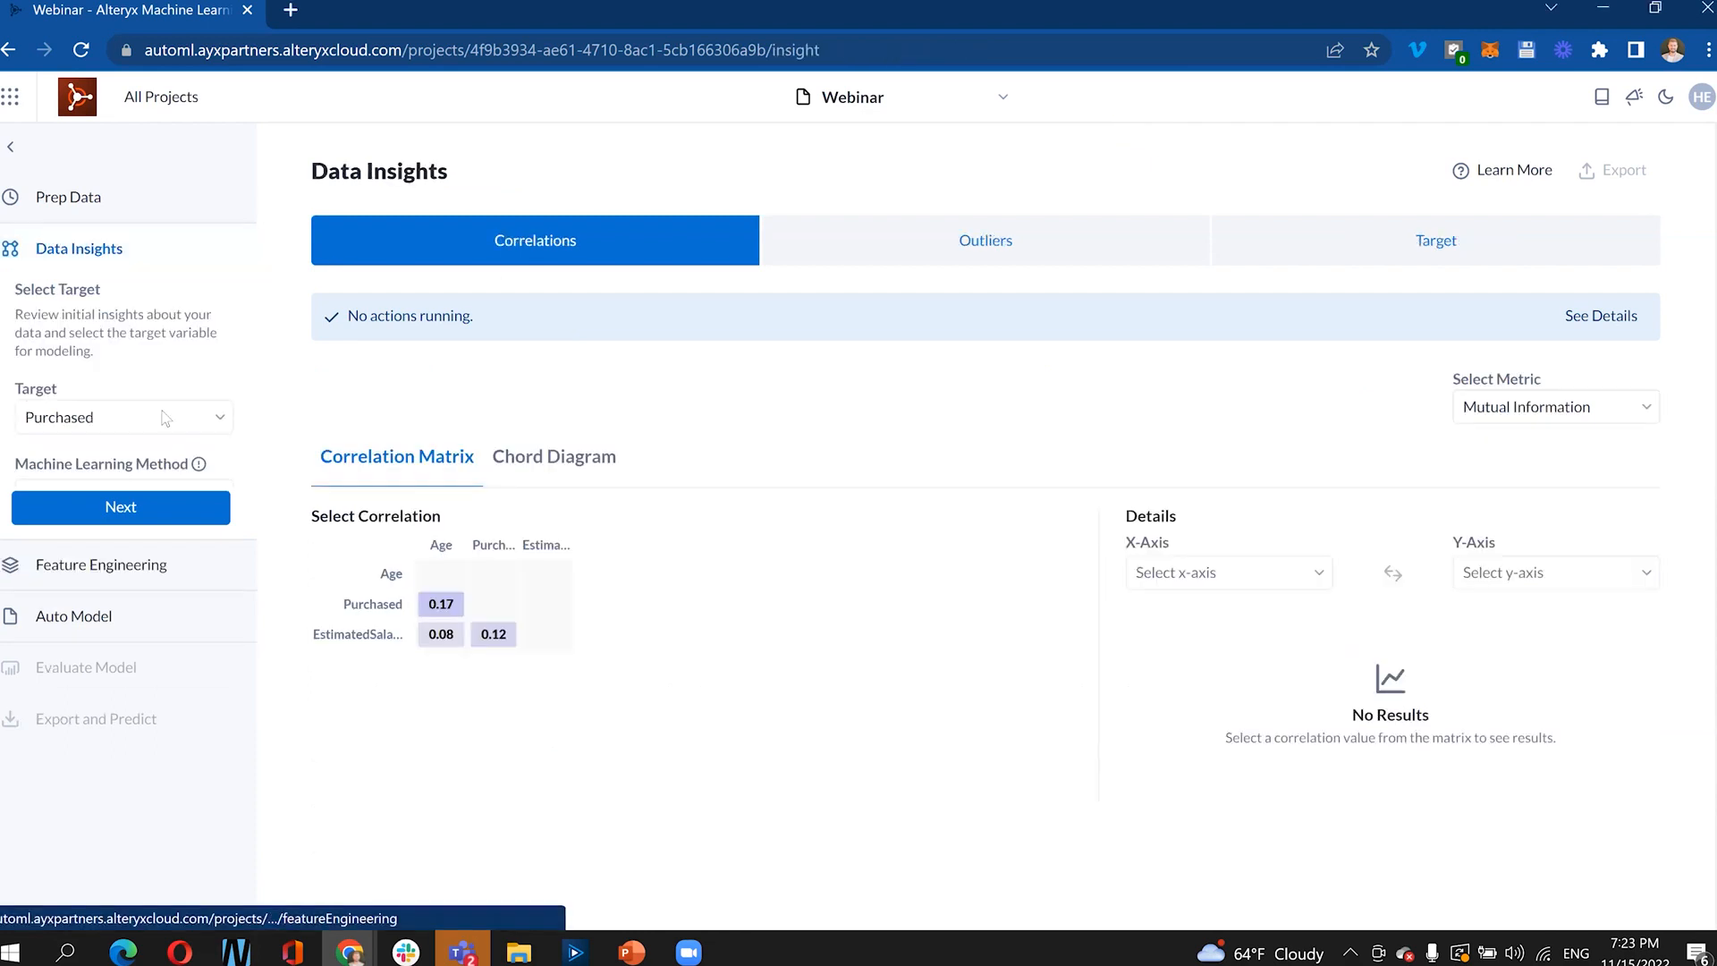
click(196, 506)
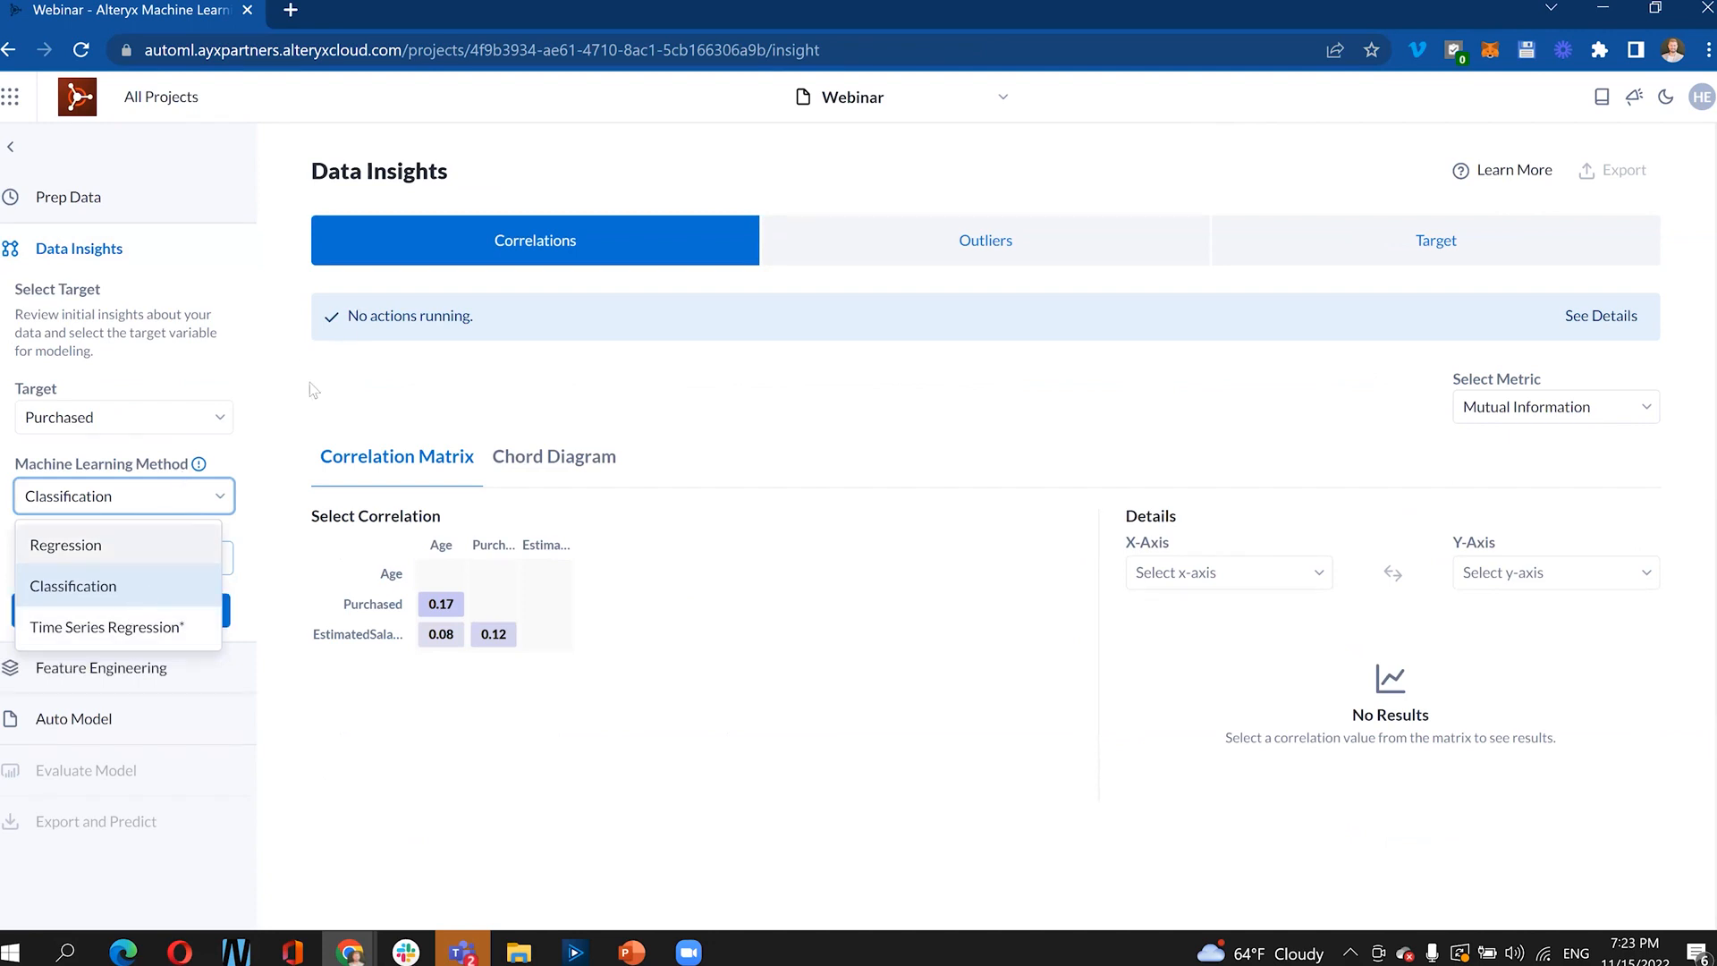
click(230, 537)
click(158, 669)
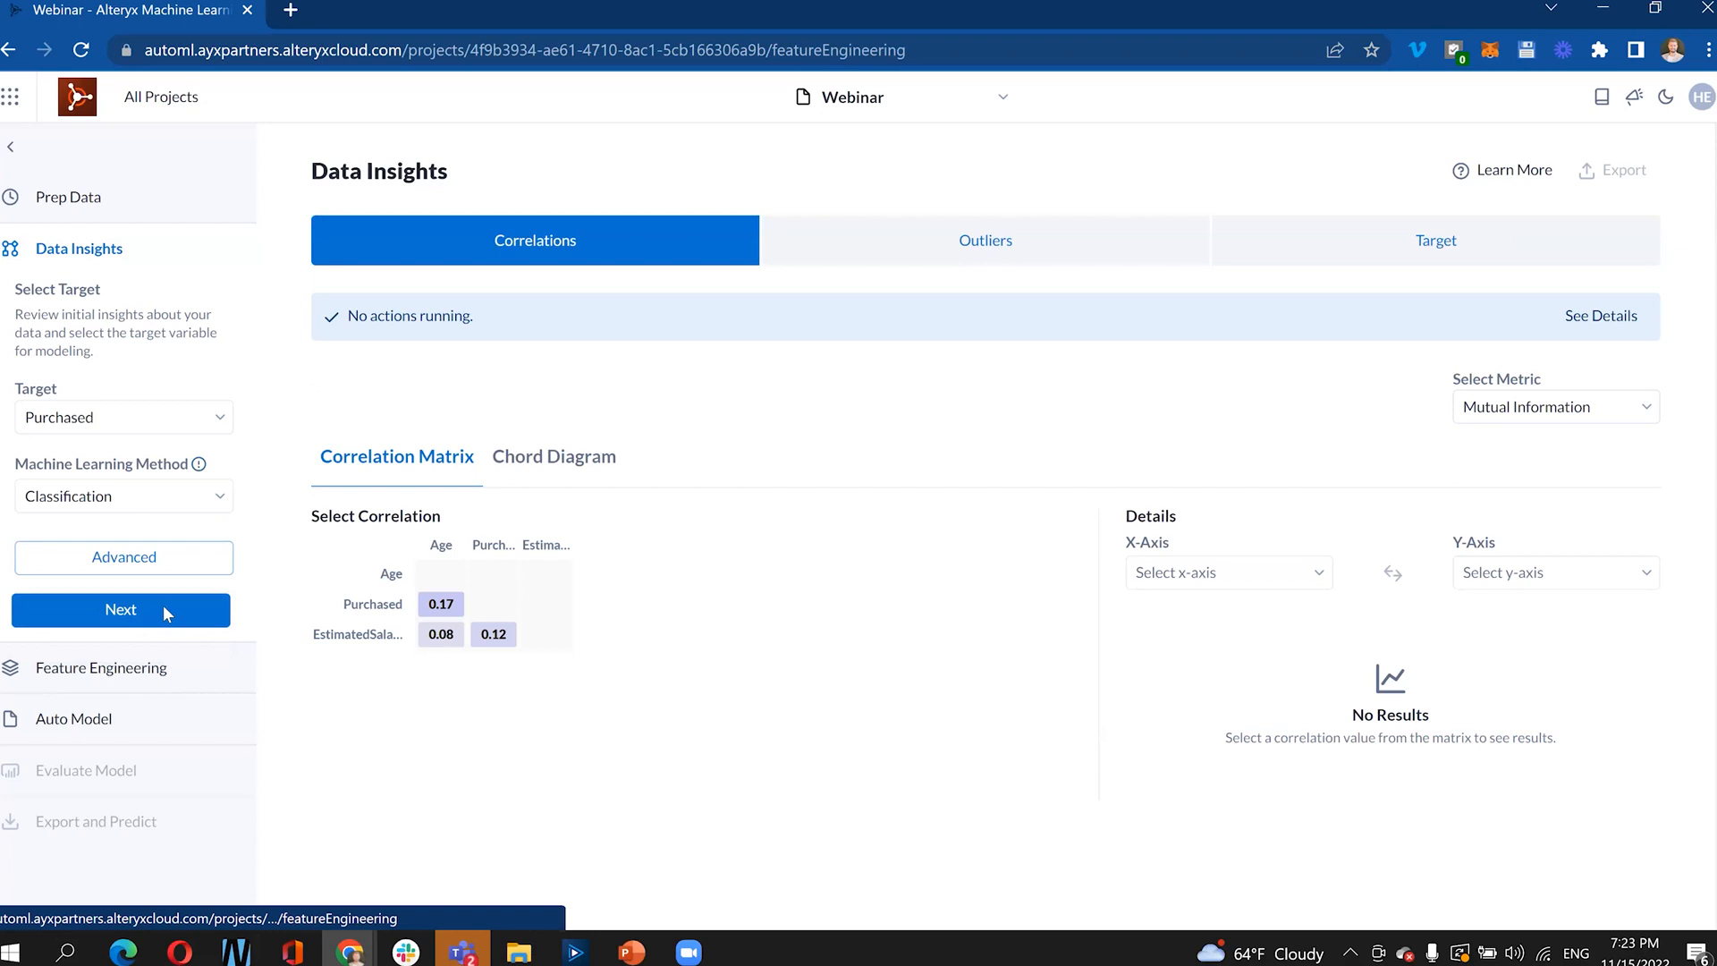
click(161, 521)
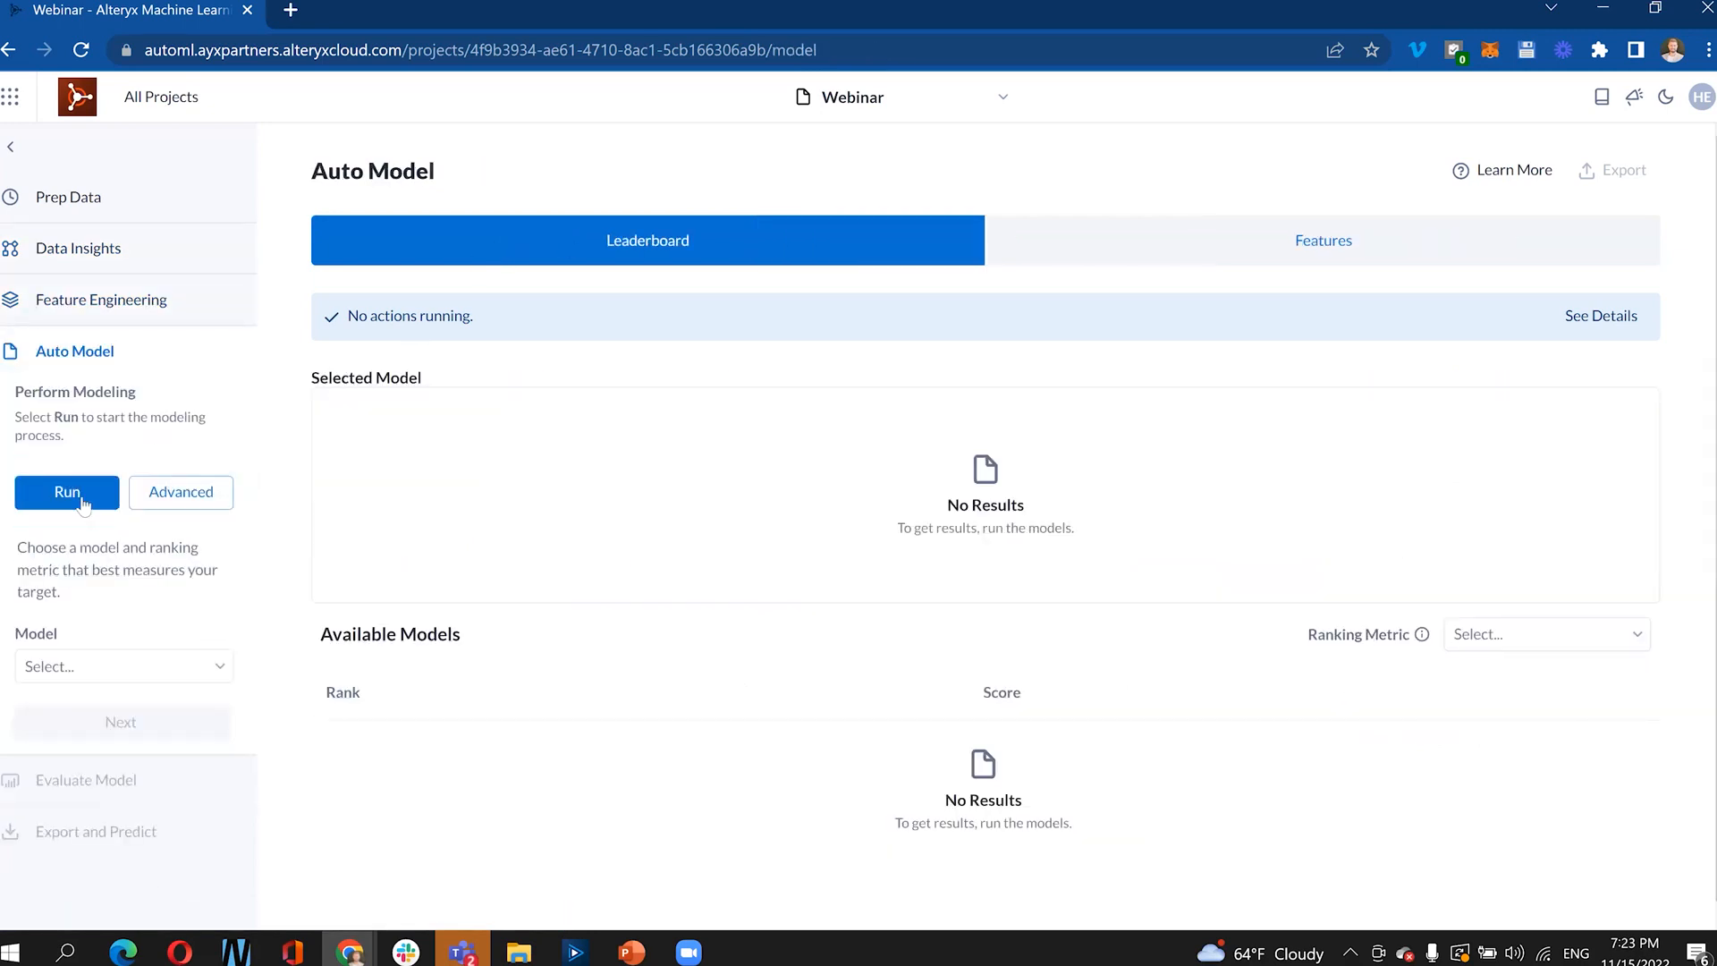
click(80, 495)
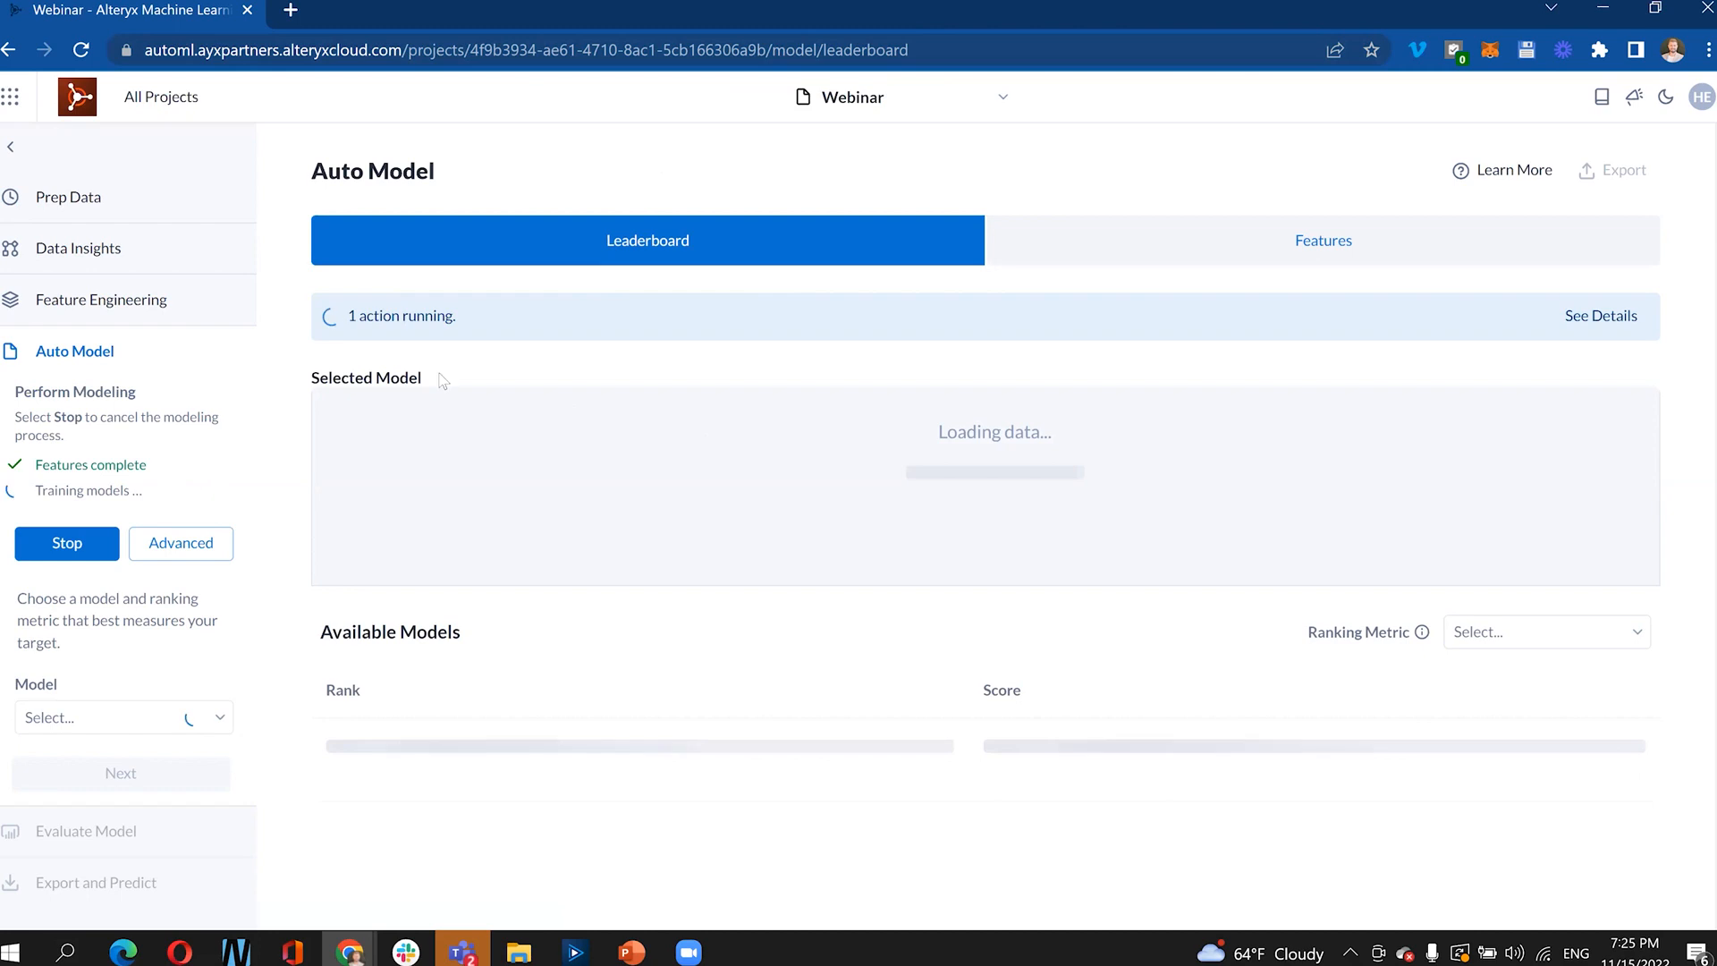
triple_click(372, 378)
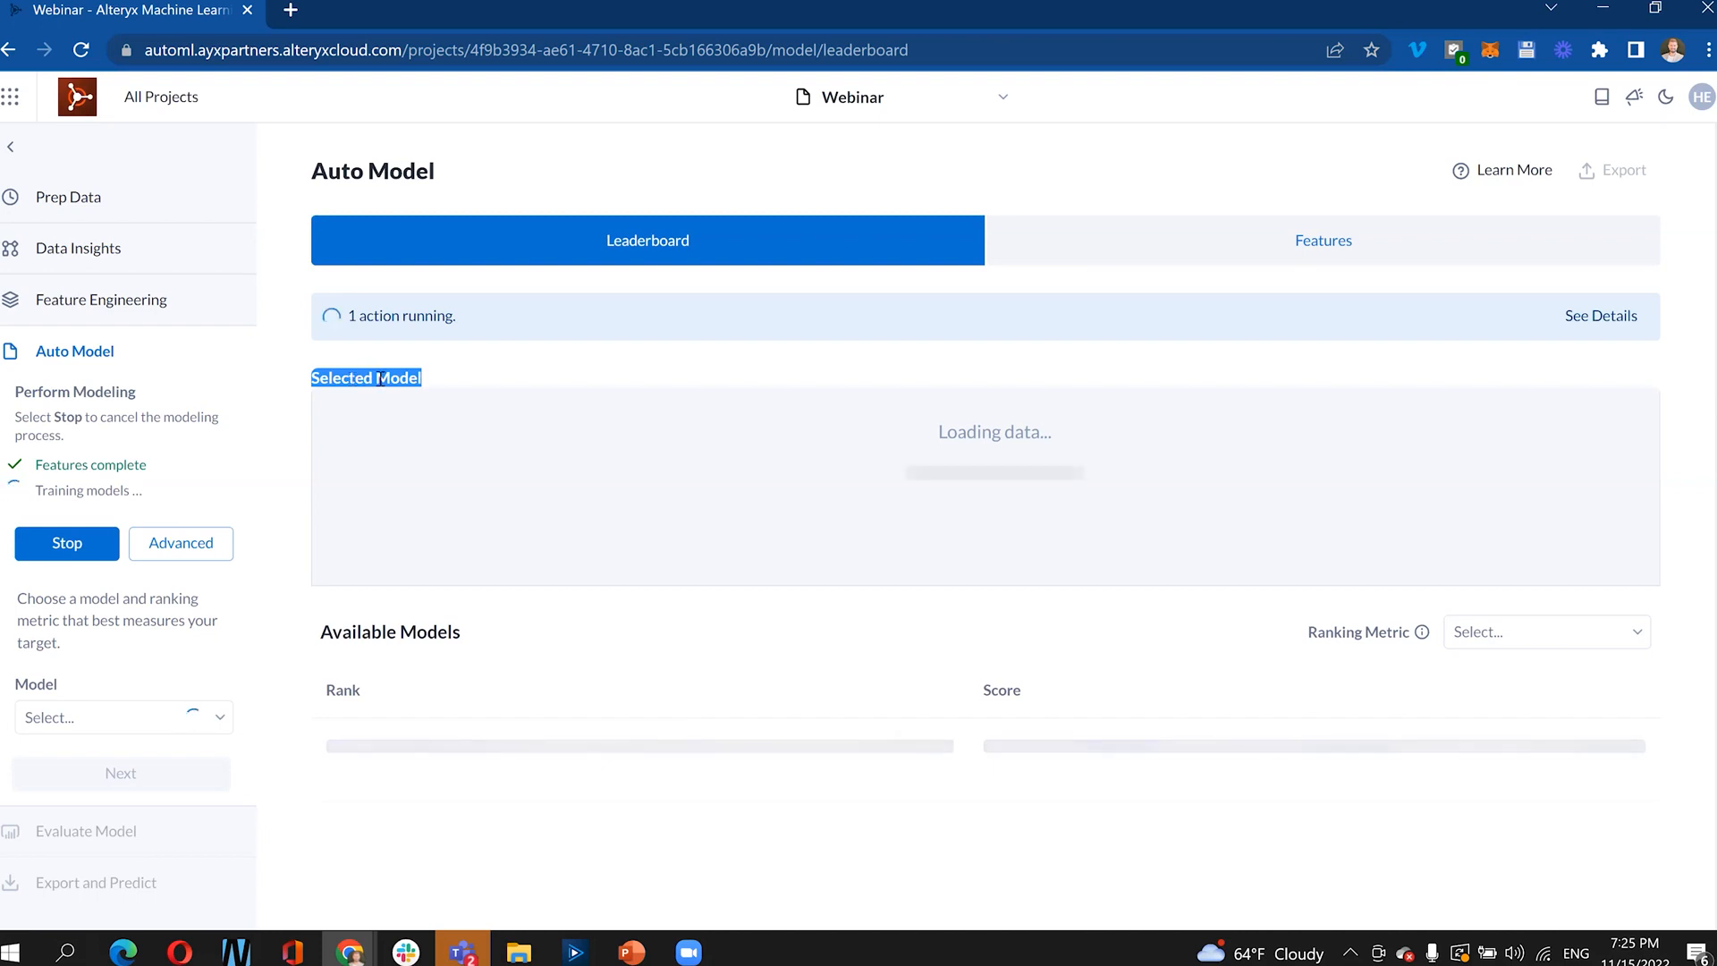
double_click(380, 379)
click(332, 377)
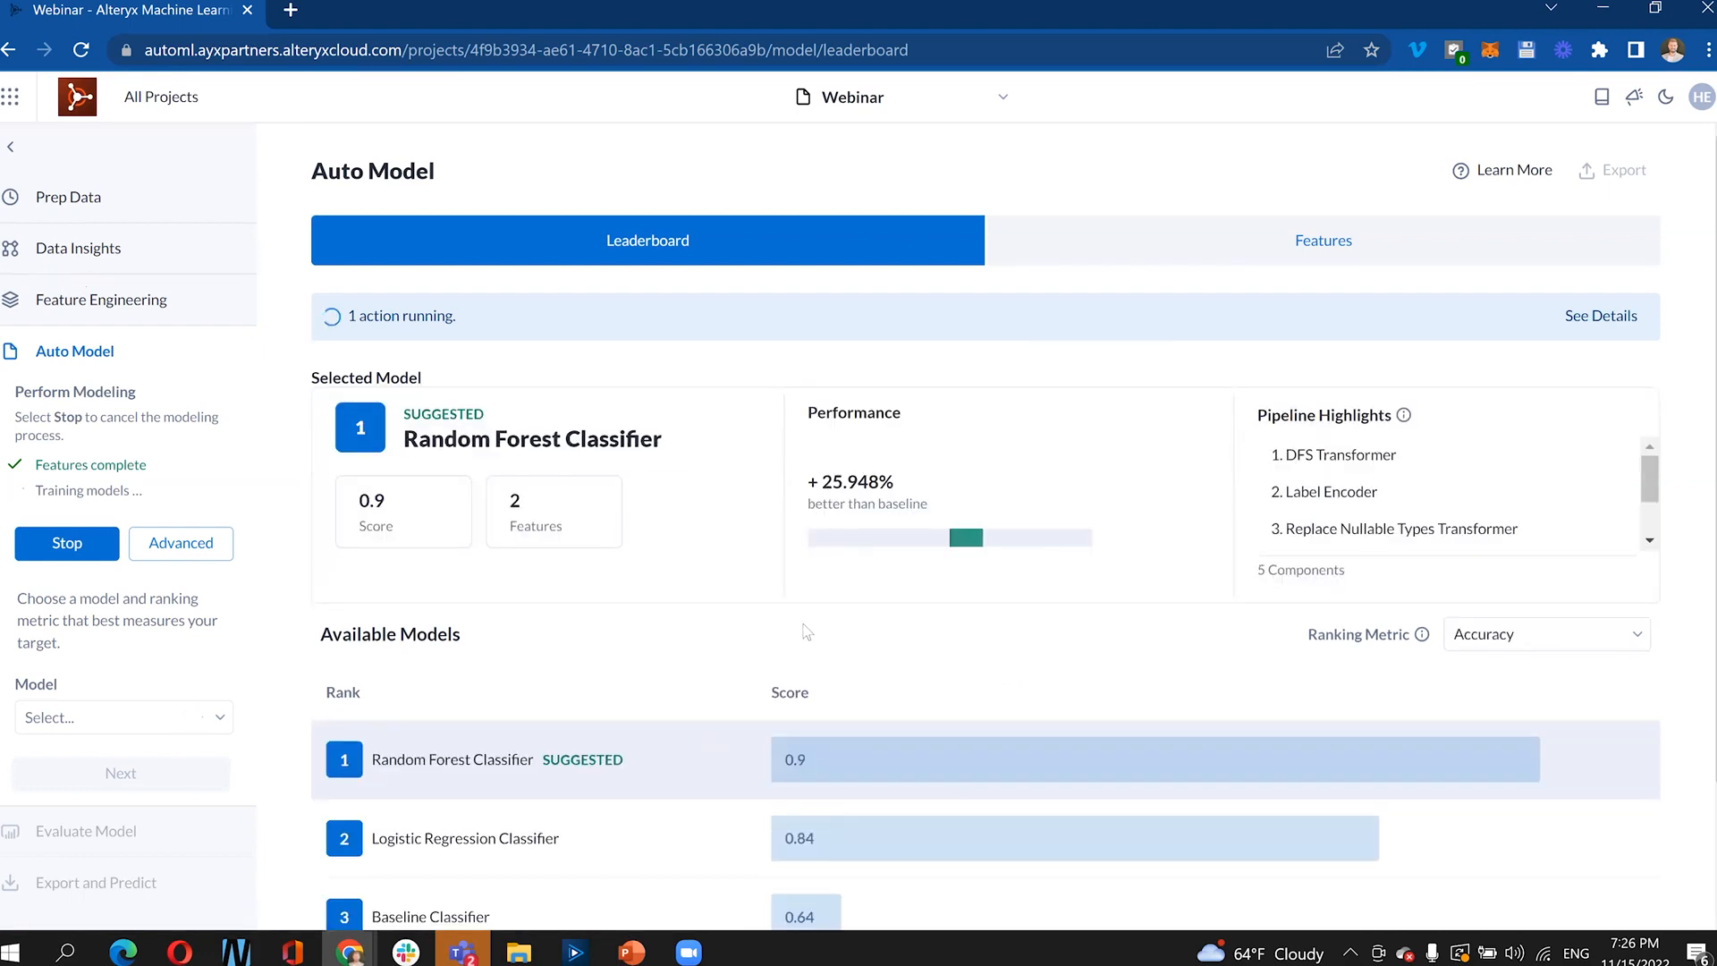
- Compare the accuracy scores of all ranked classifiers on the leaderboard and check which features the models use
scroll(543, 605, down, 2)
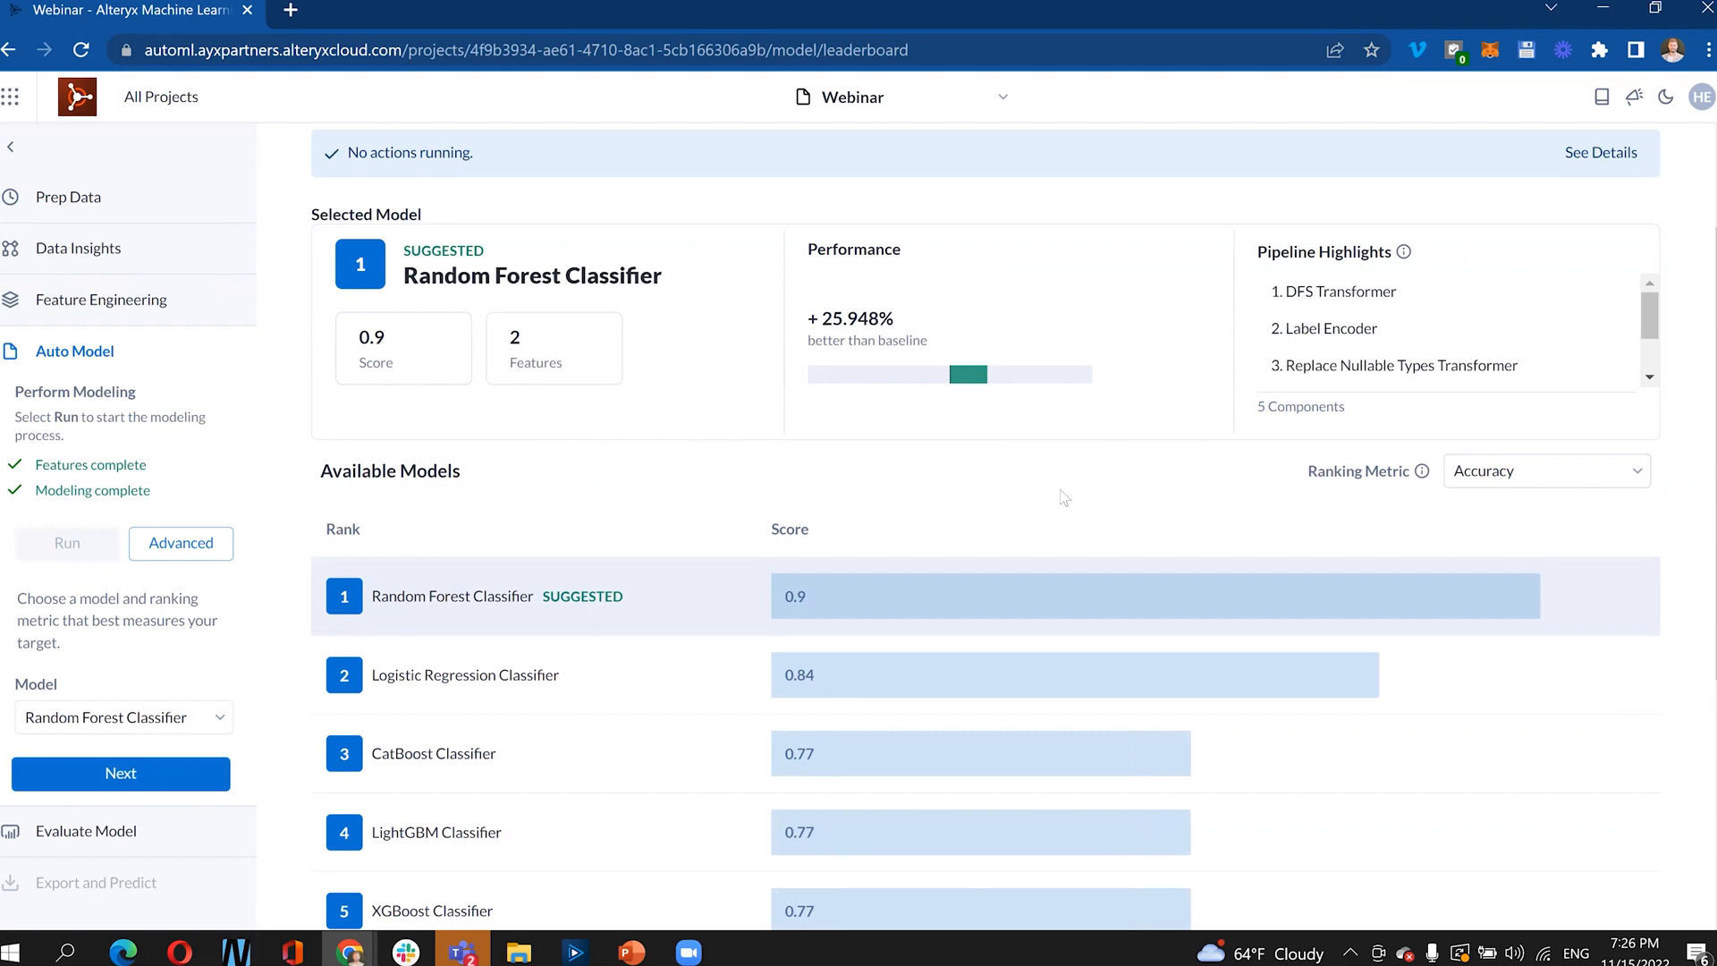
scroll(1064, 498, up, 2)
scroll(1050, 510, down, 6)
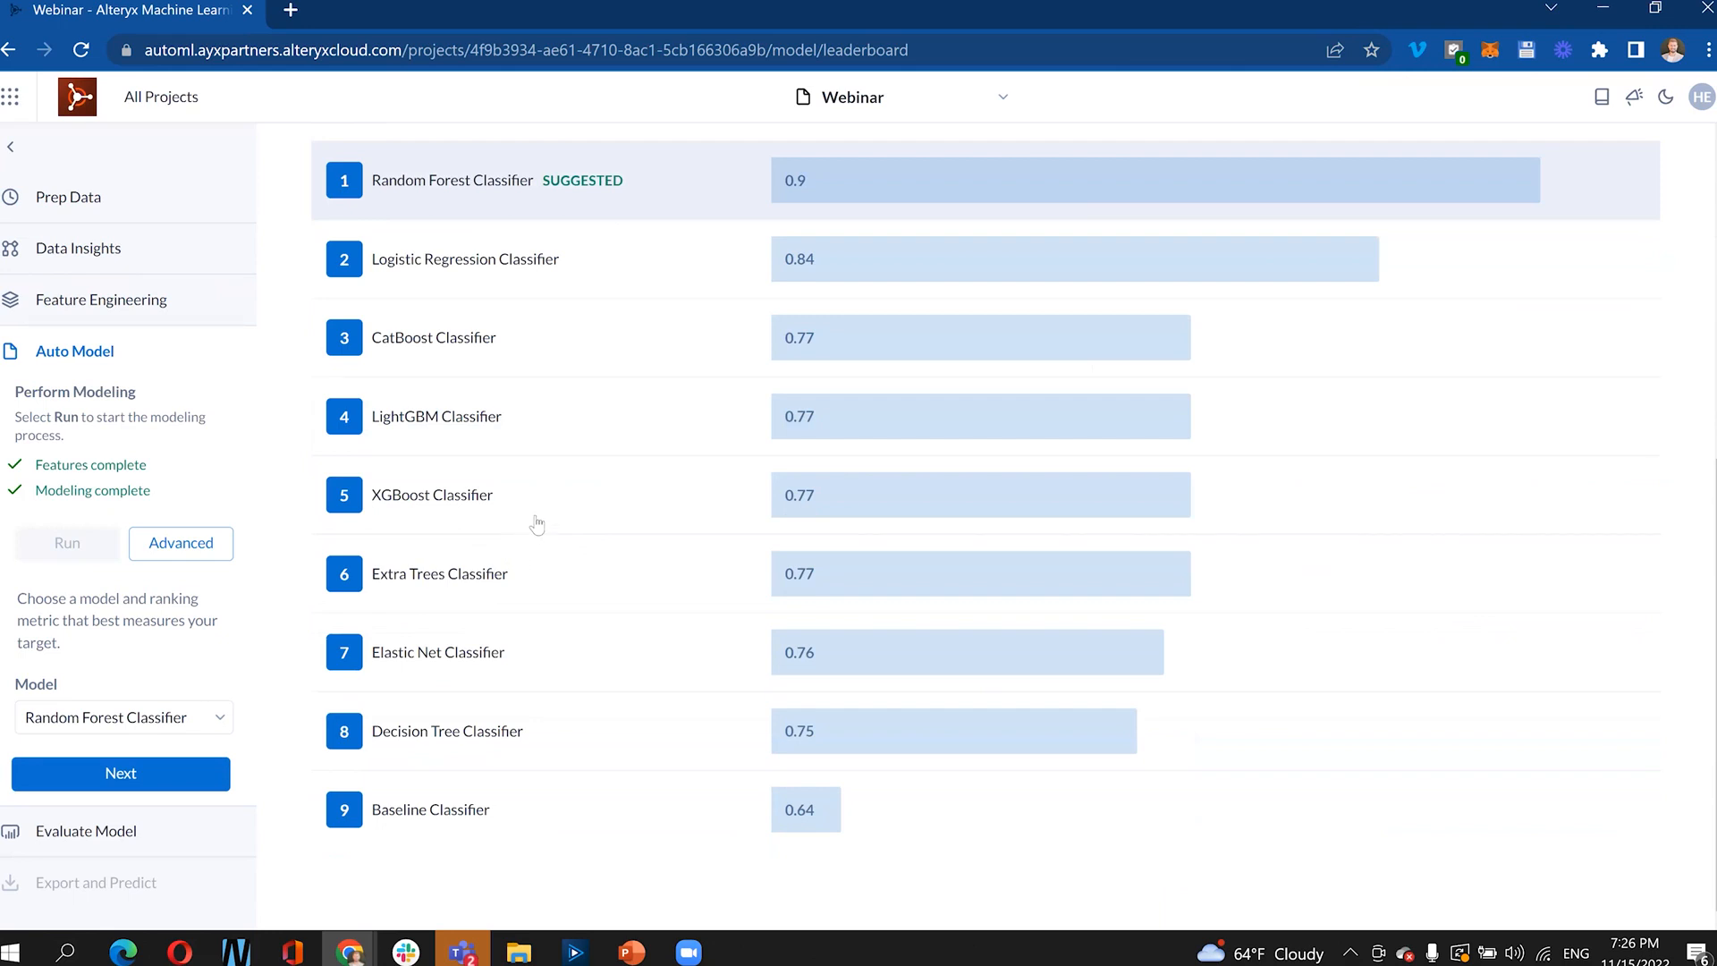
scroll(584, 547, up, 3)
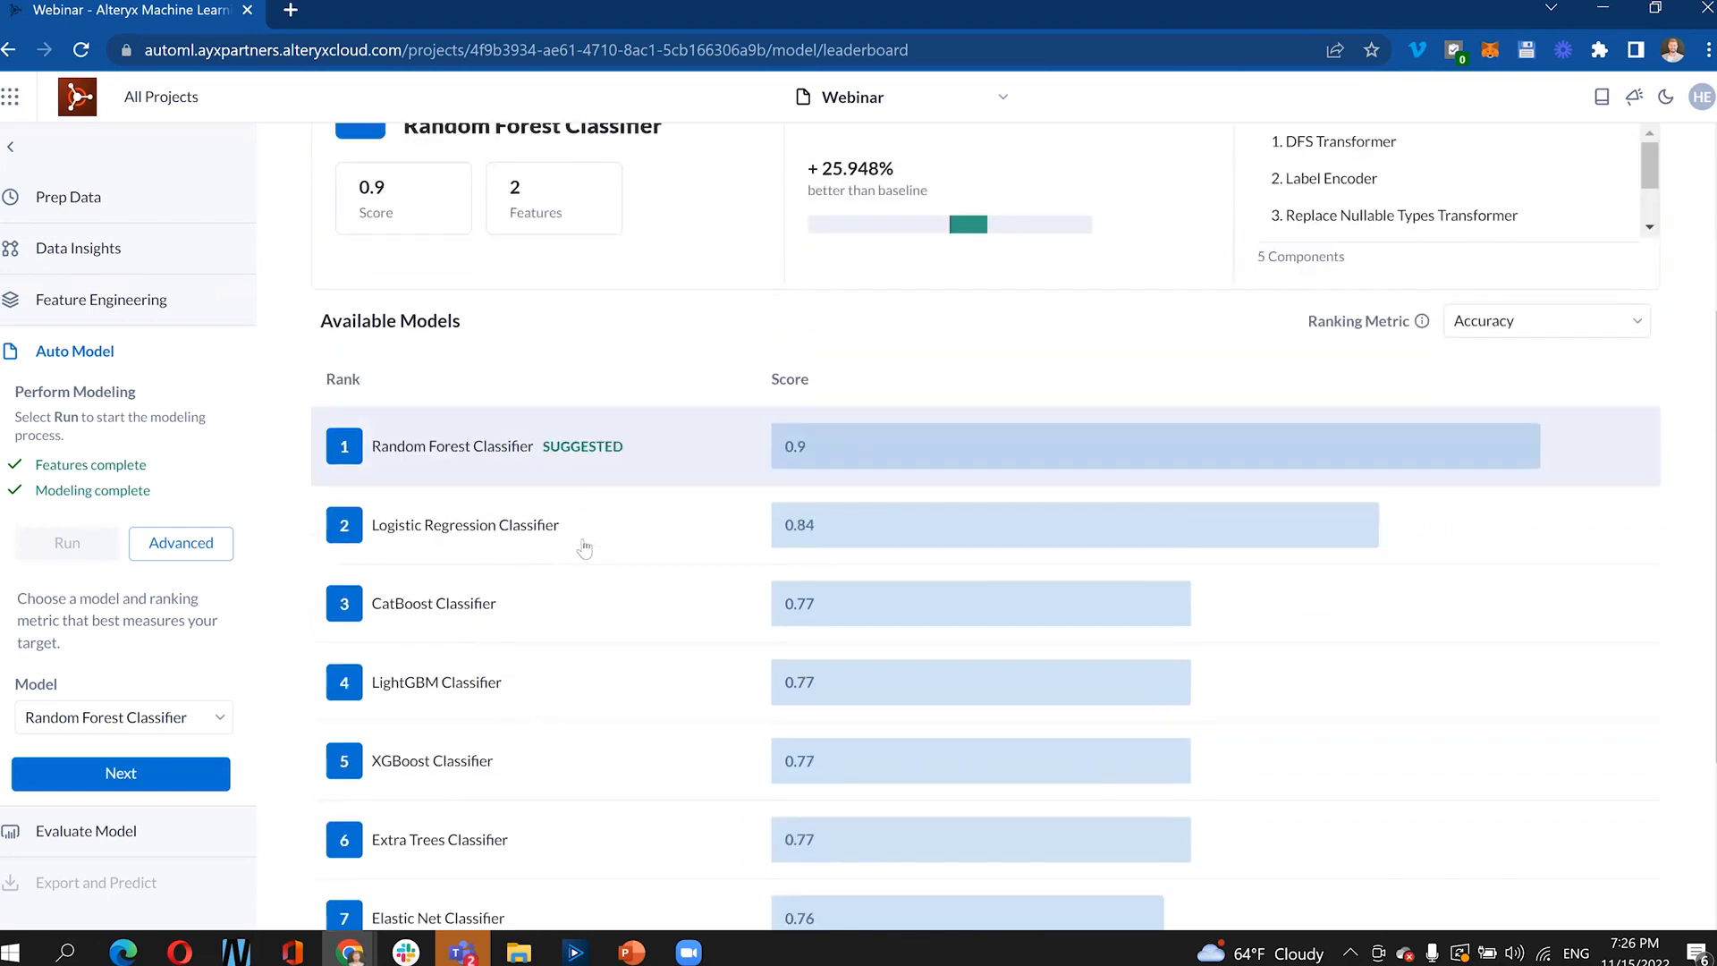
scroll(660, 582, down, 3)
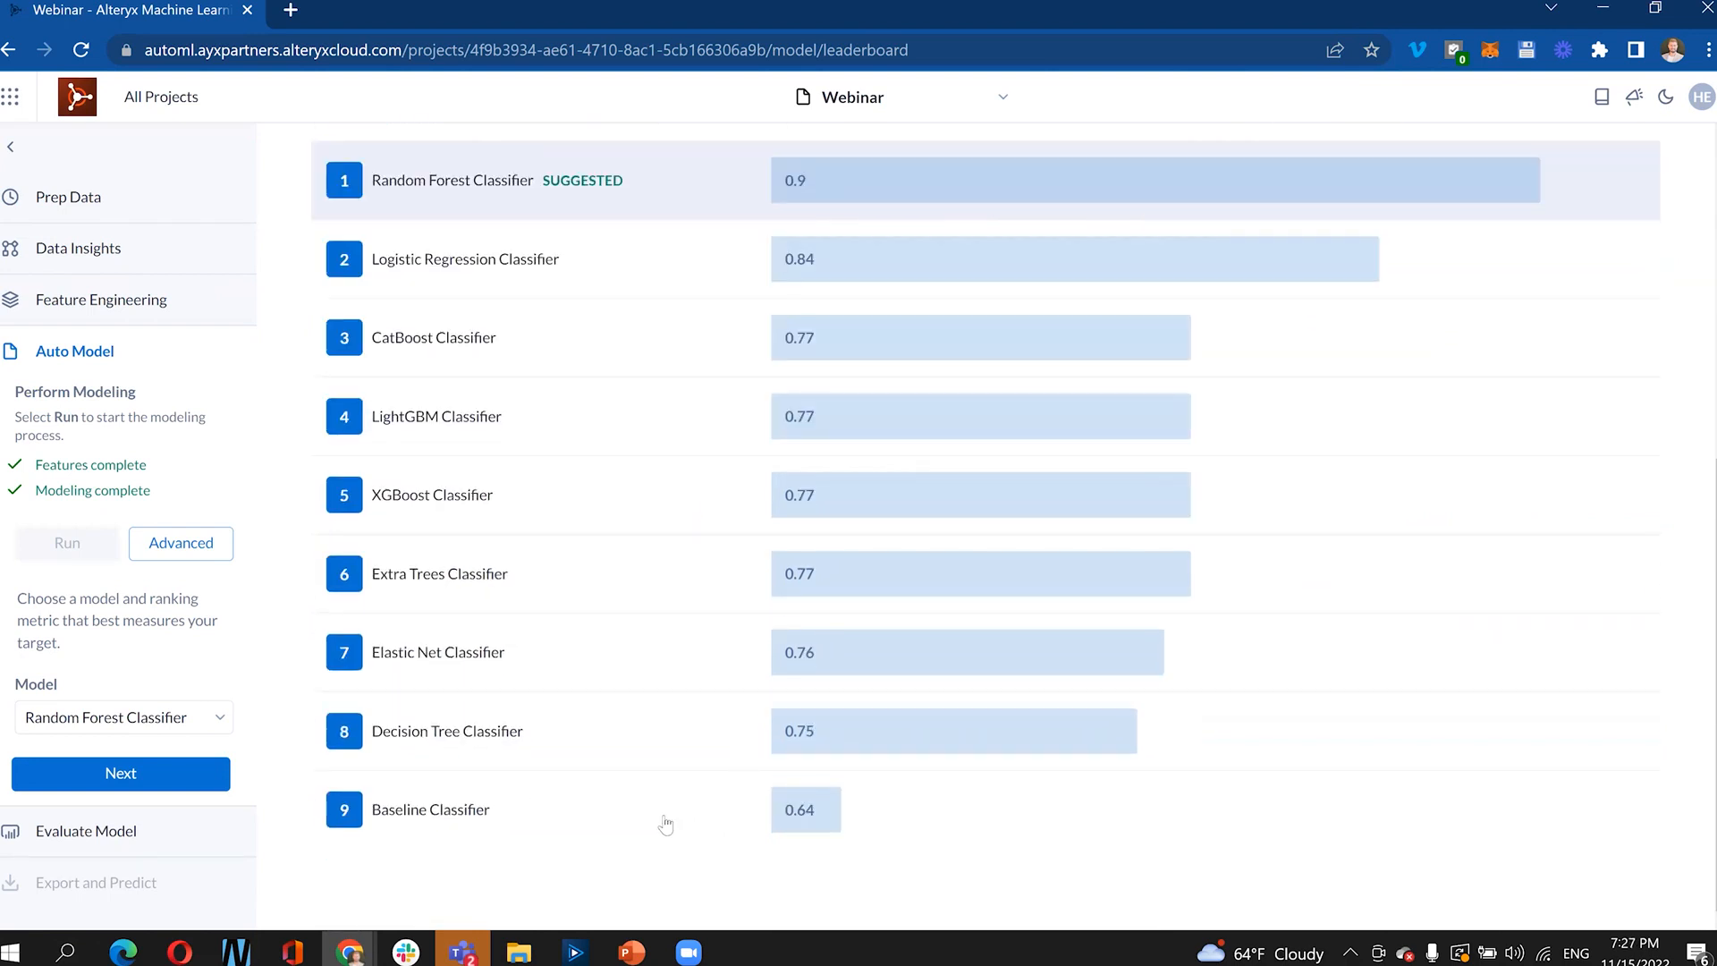
scroll(776, 827, up, 3)
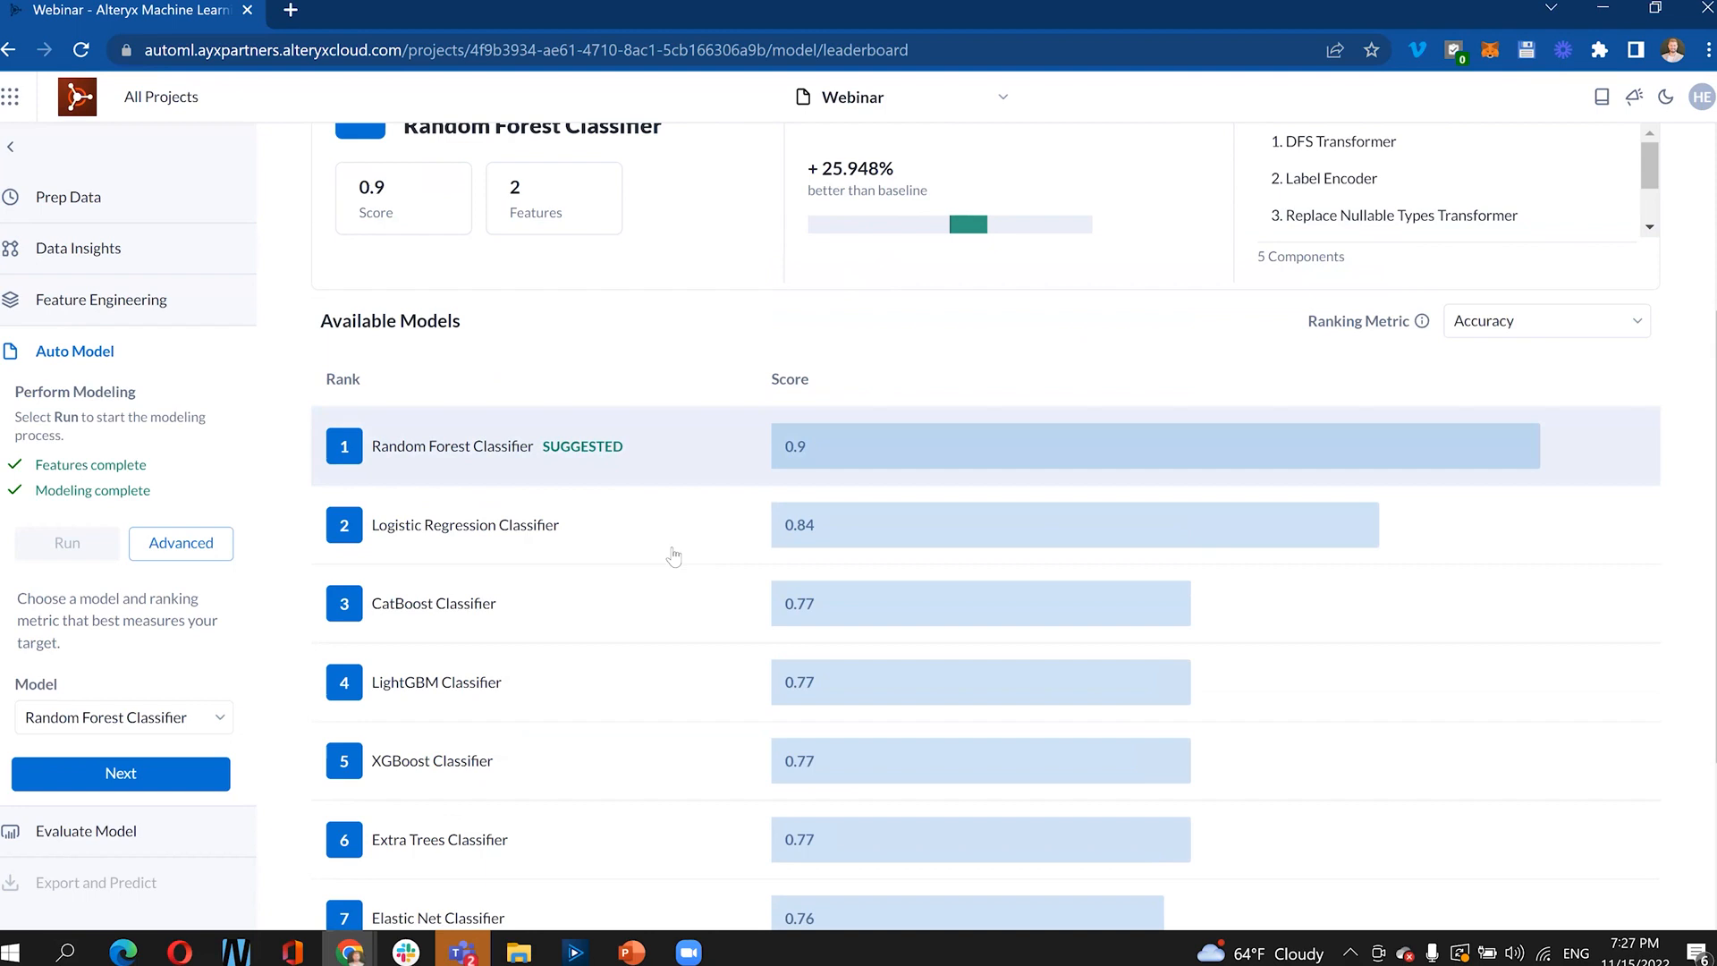
scroll(438, 537, down, 3)
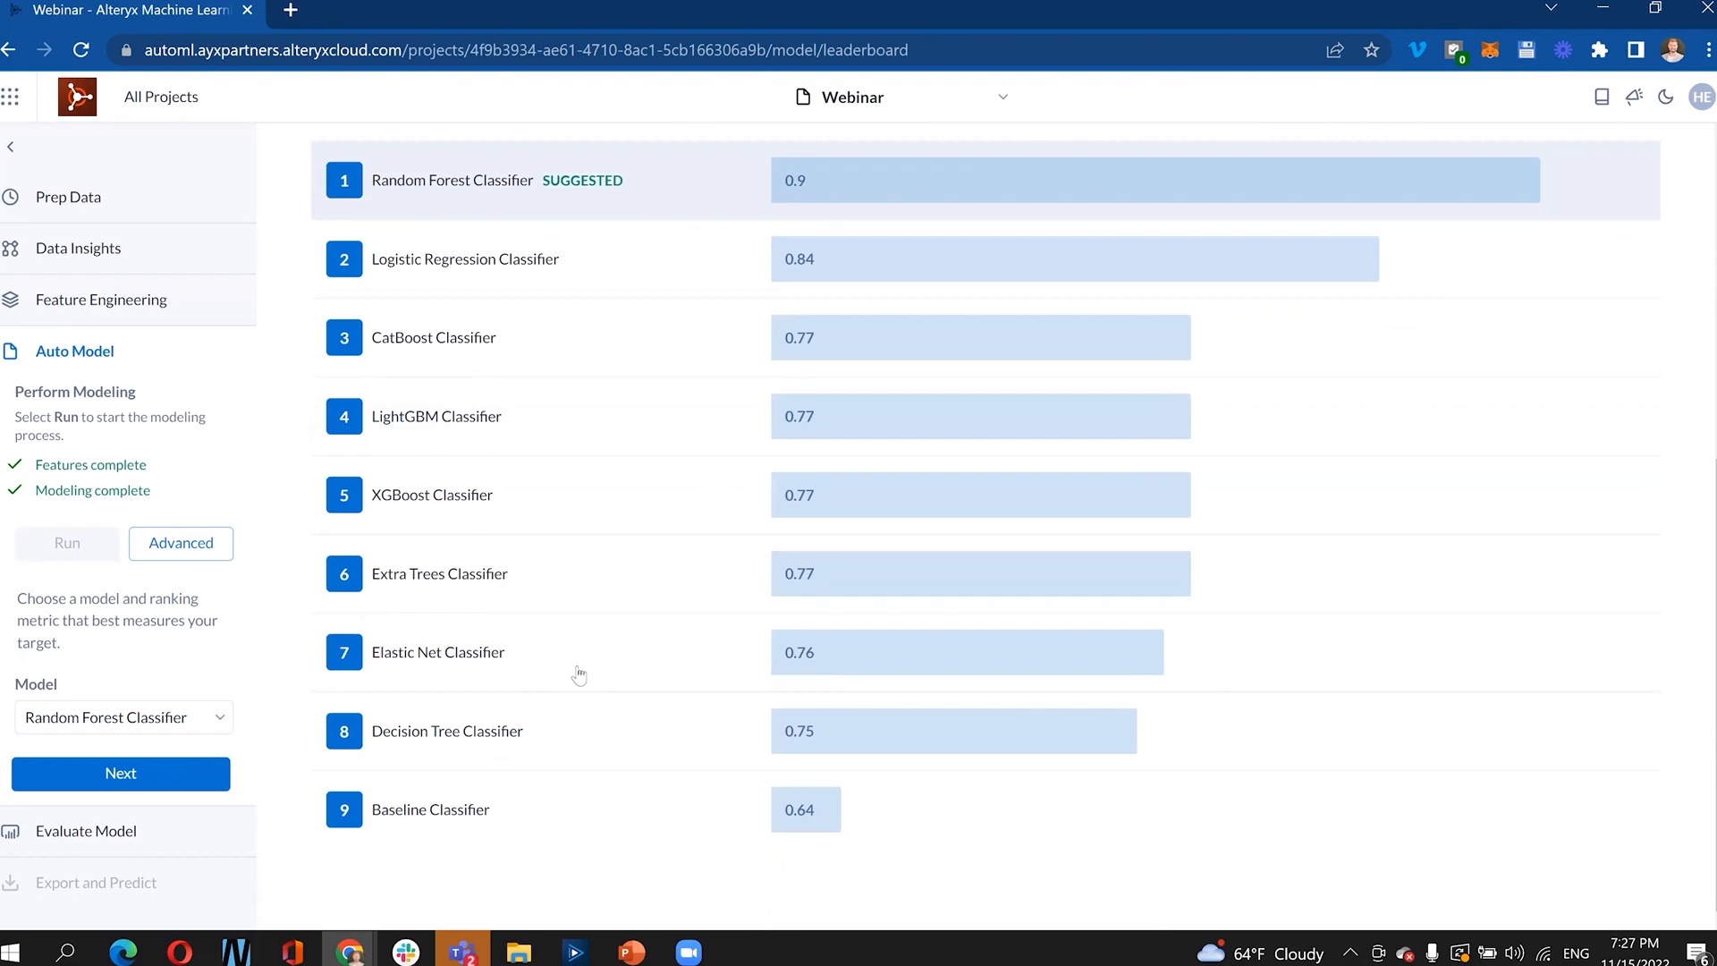
scroll(576, 673, up, 3)
scroll(576, 672, down, 3)
scroll(546, 630, up, 3)
scroll(512, 619, up, 3)
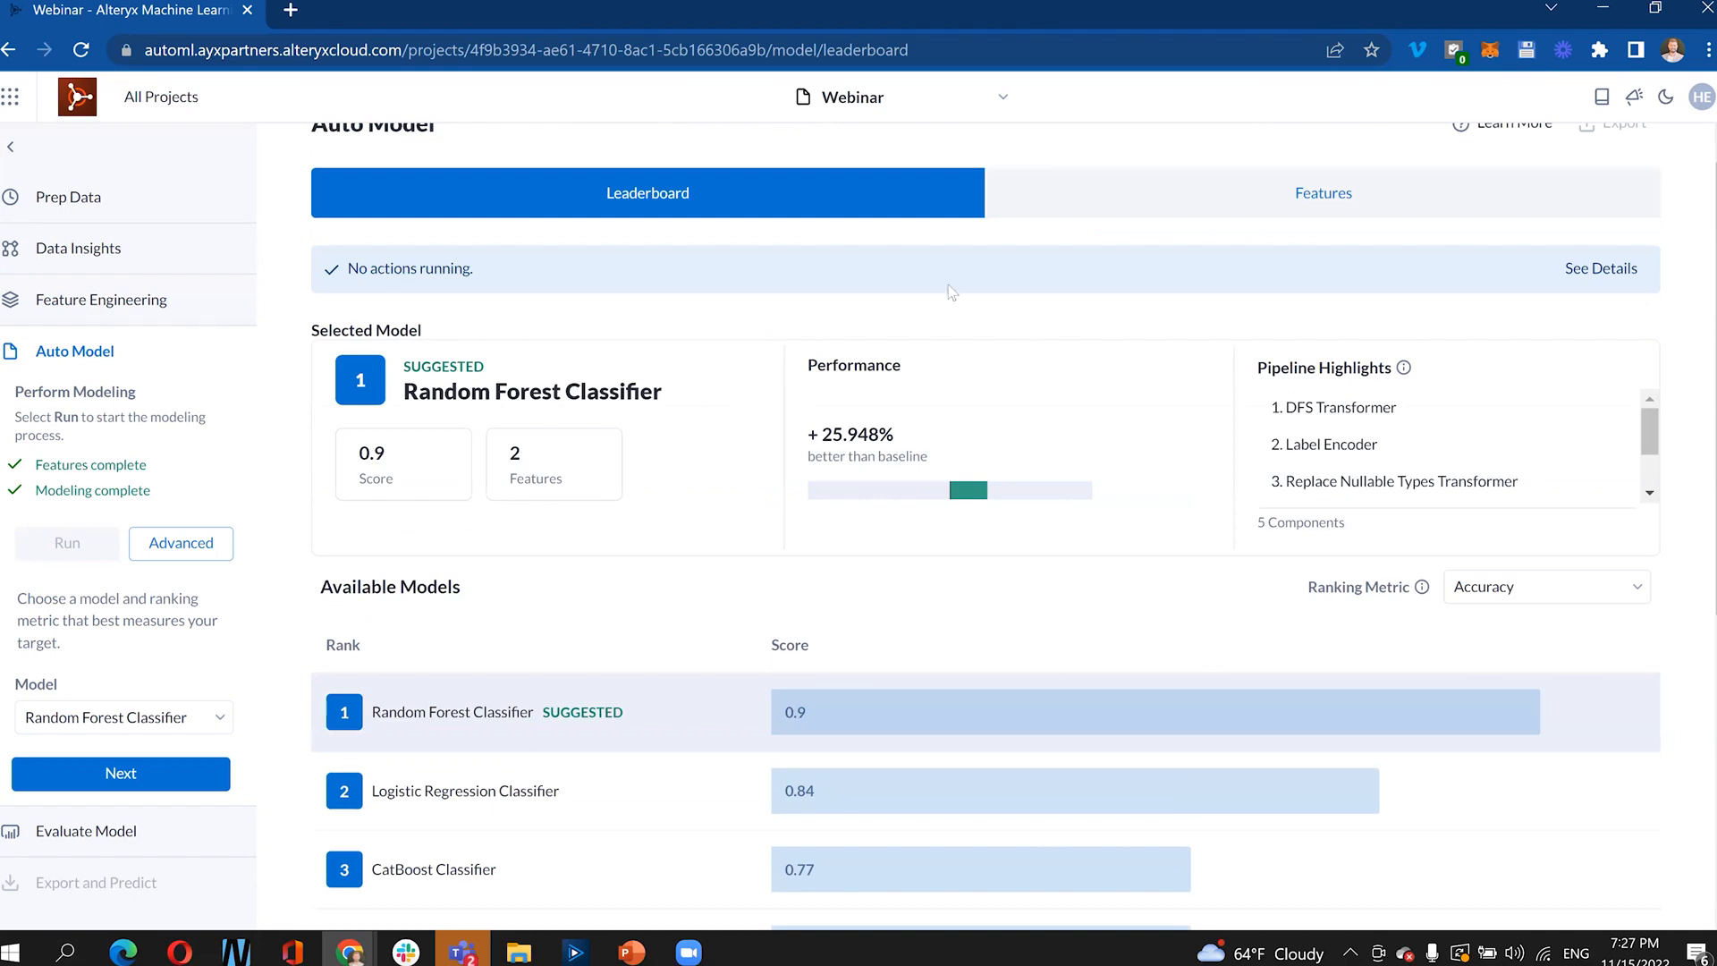
click(1330, 196)
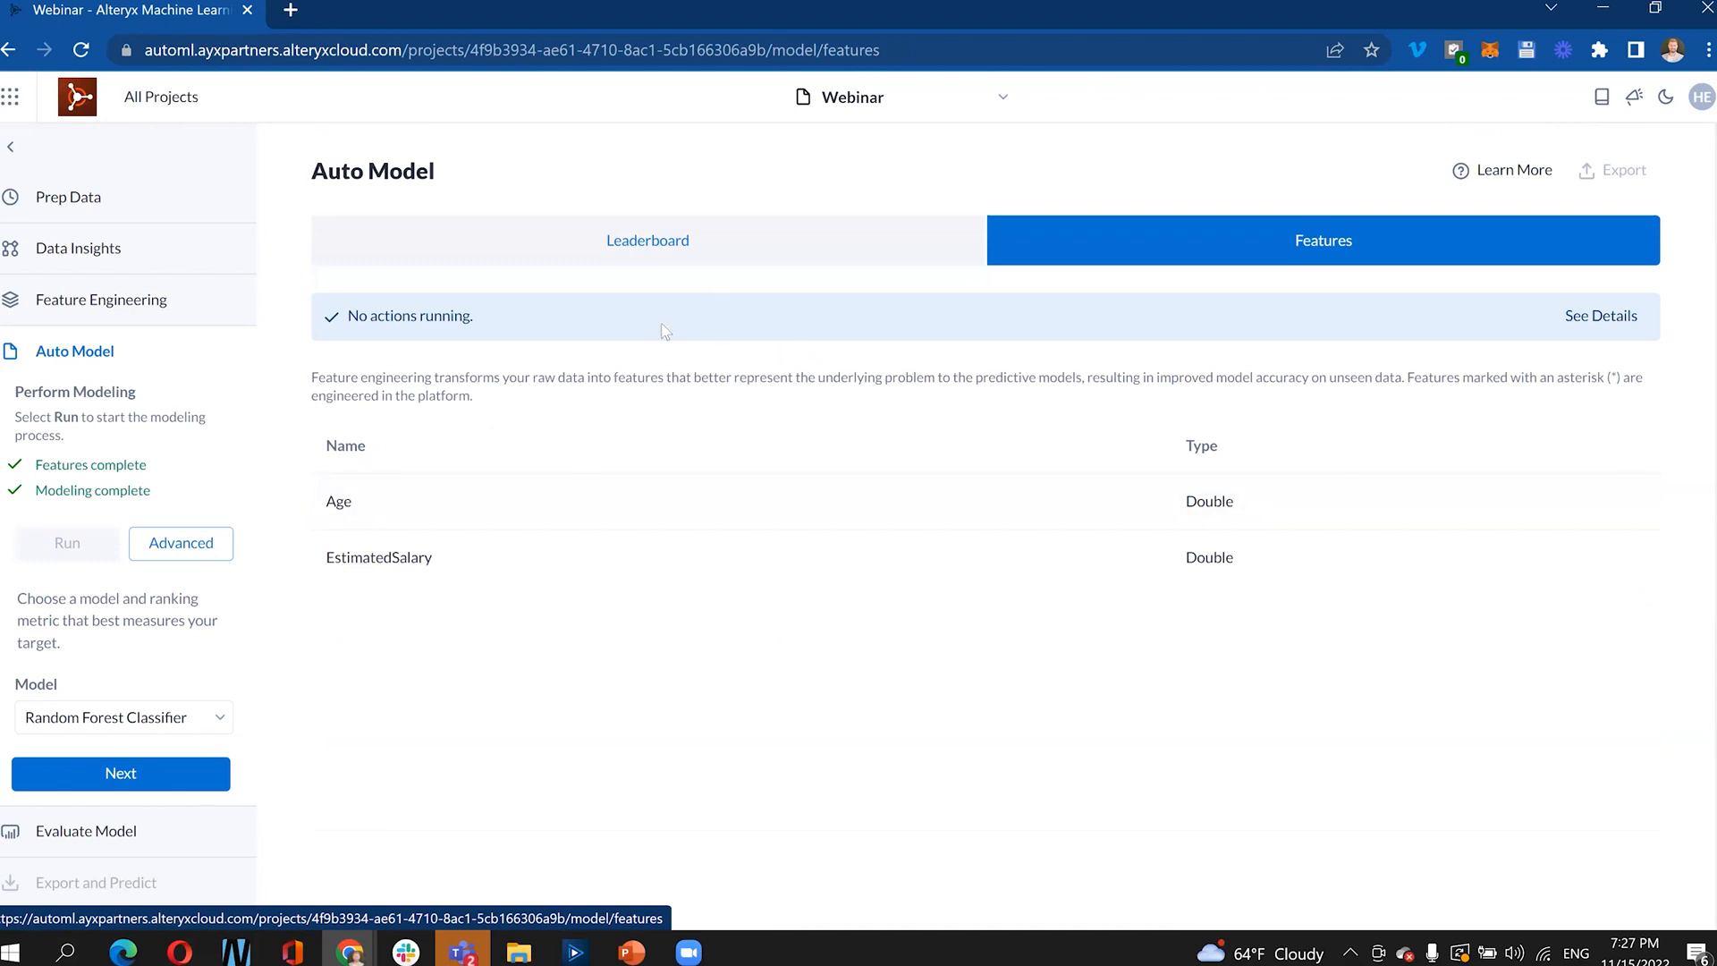
click(680, 257)
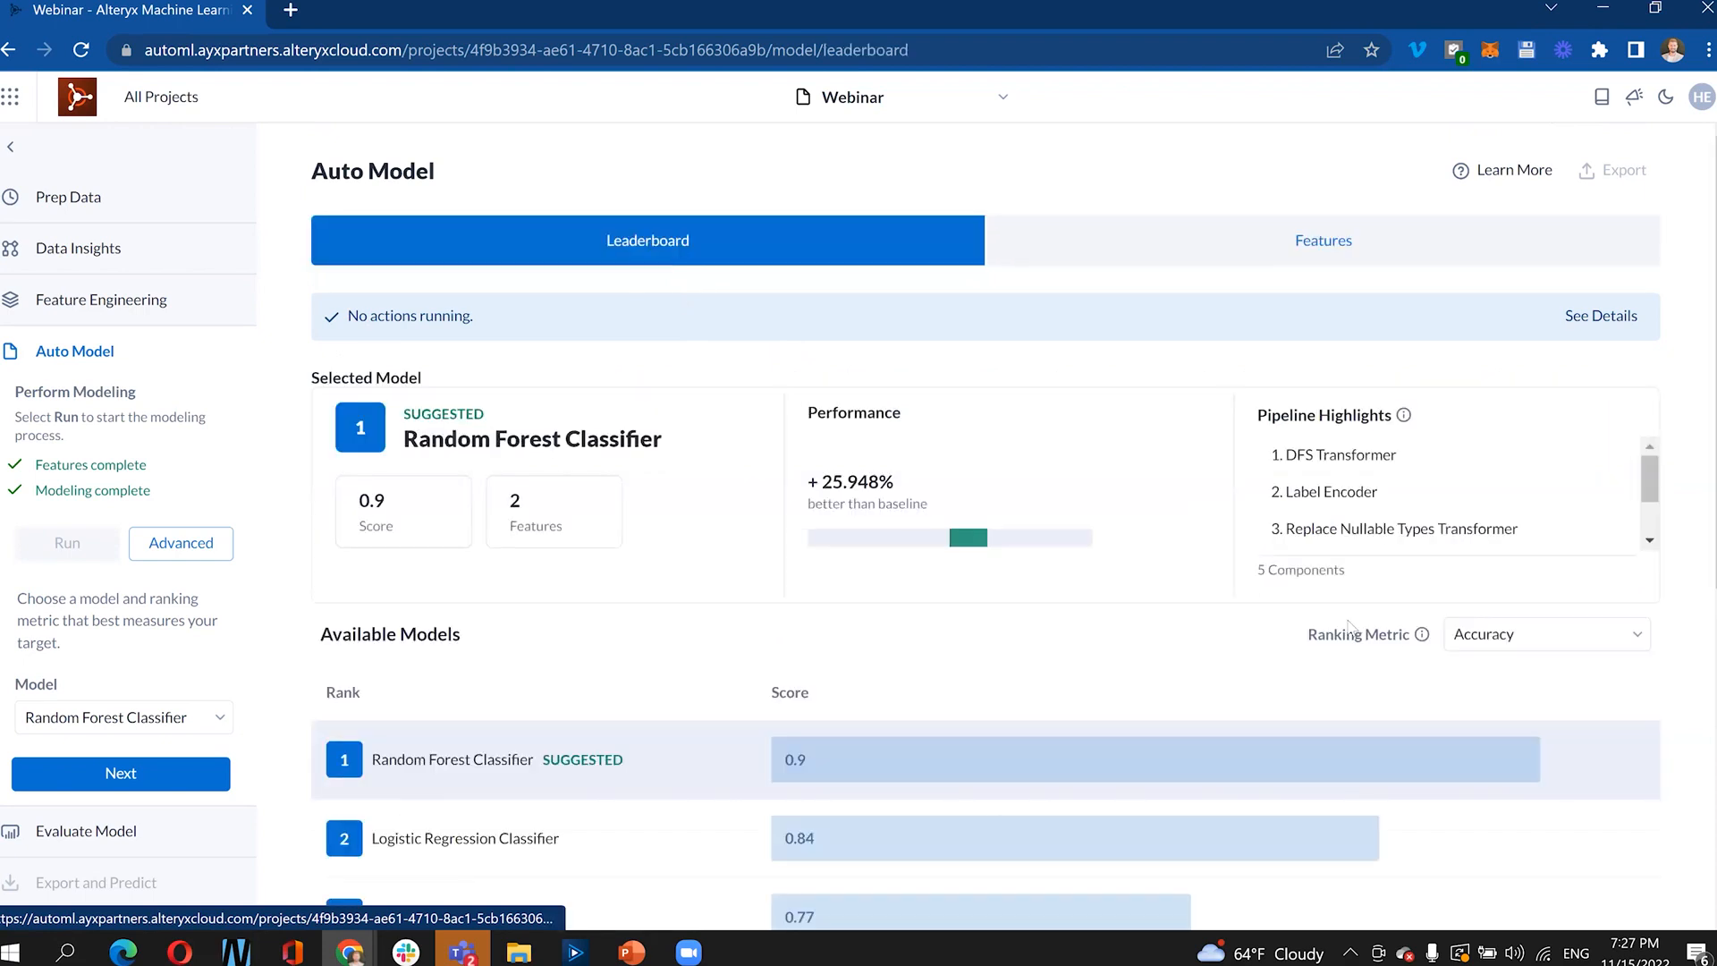
- Rank the available models by F1-Score to compare their scores, and return the ranking metric to Accuracy
click(1630, 636)
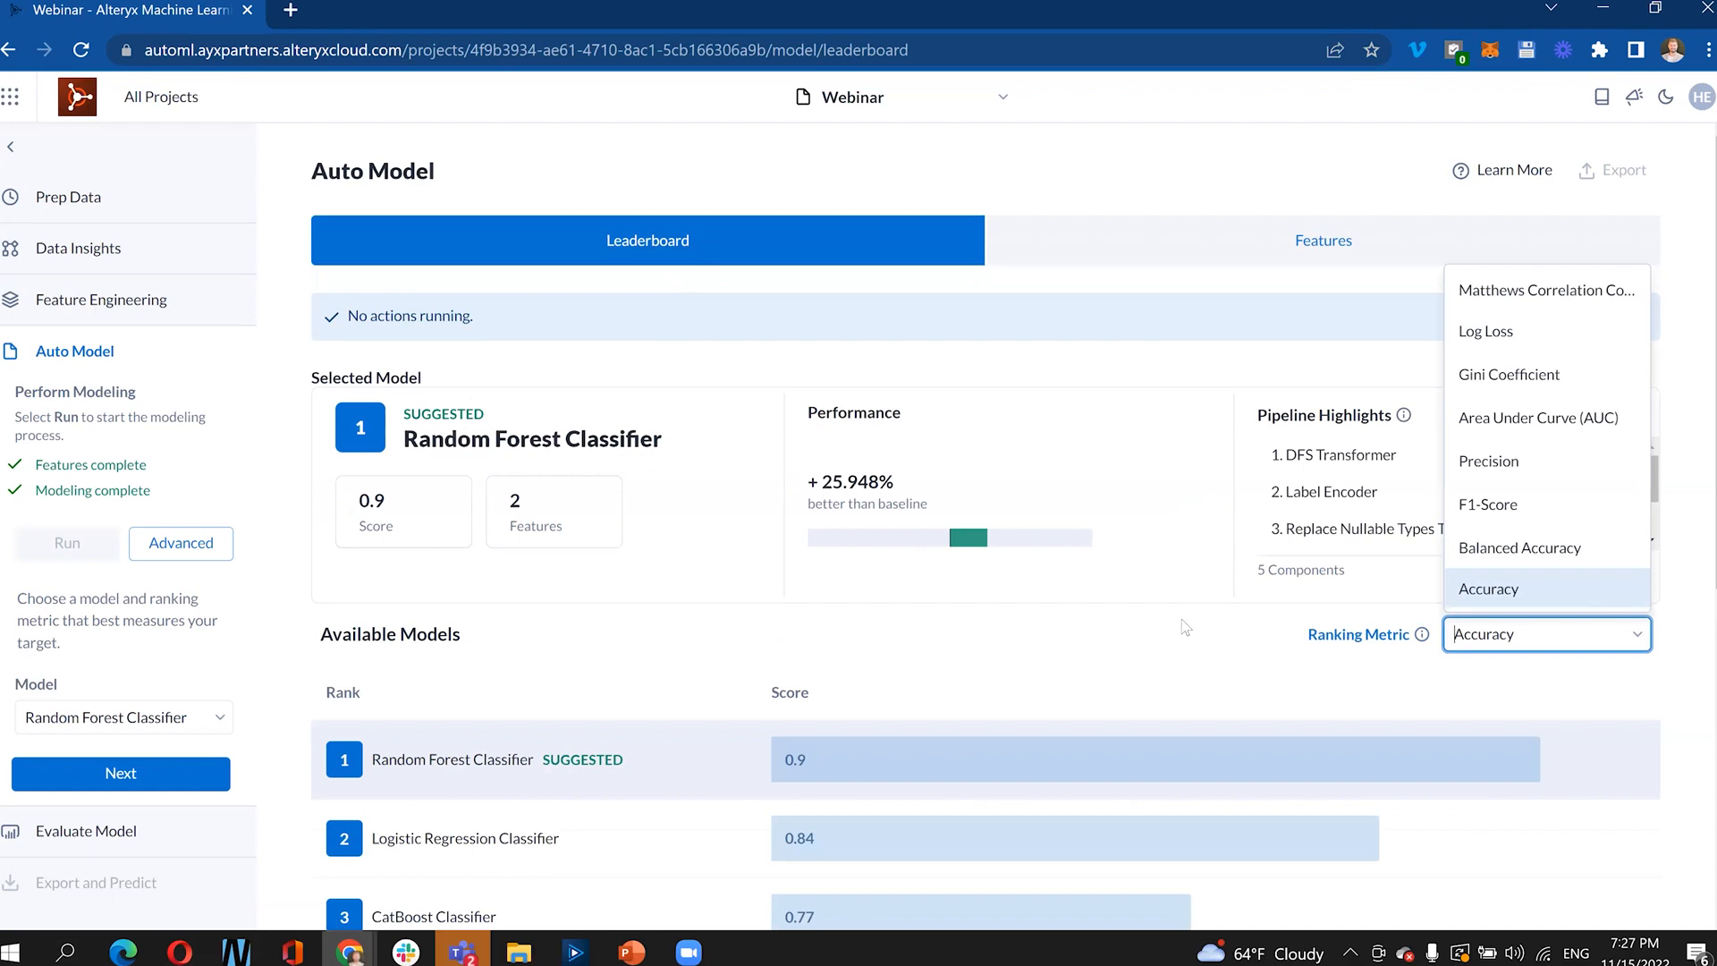
scroll(1183, 624, down, 3)
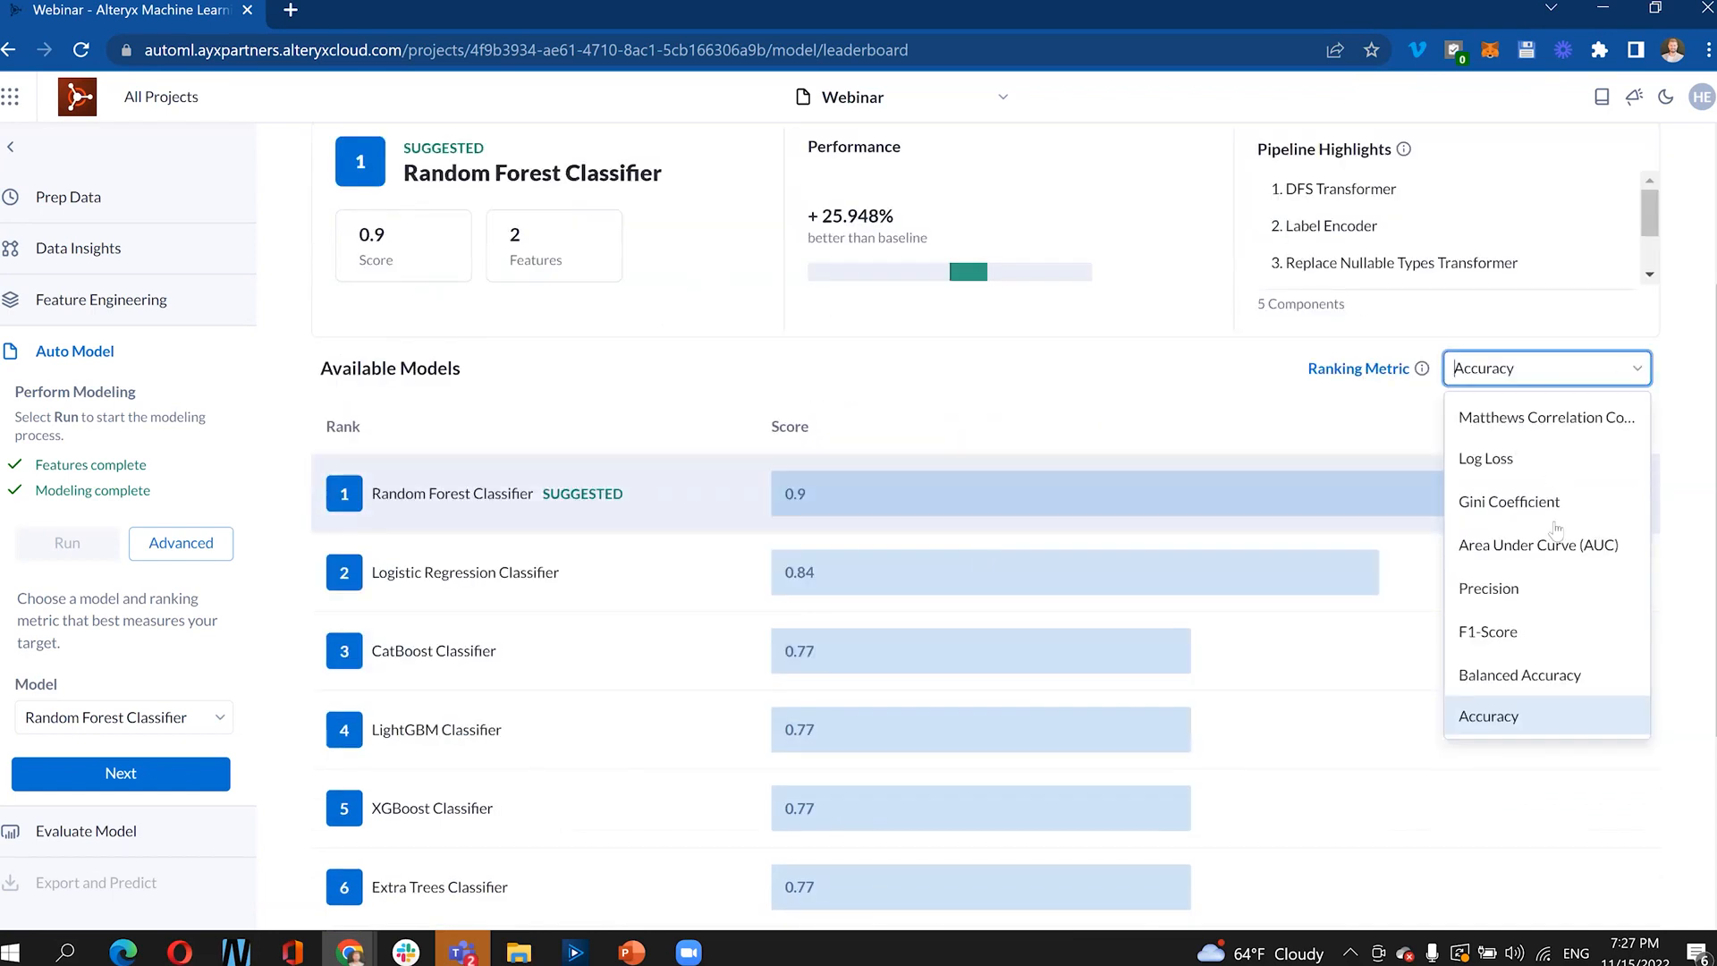
click(1566, 638)
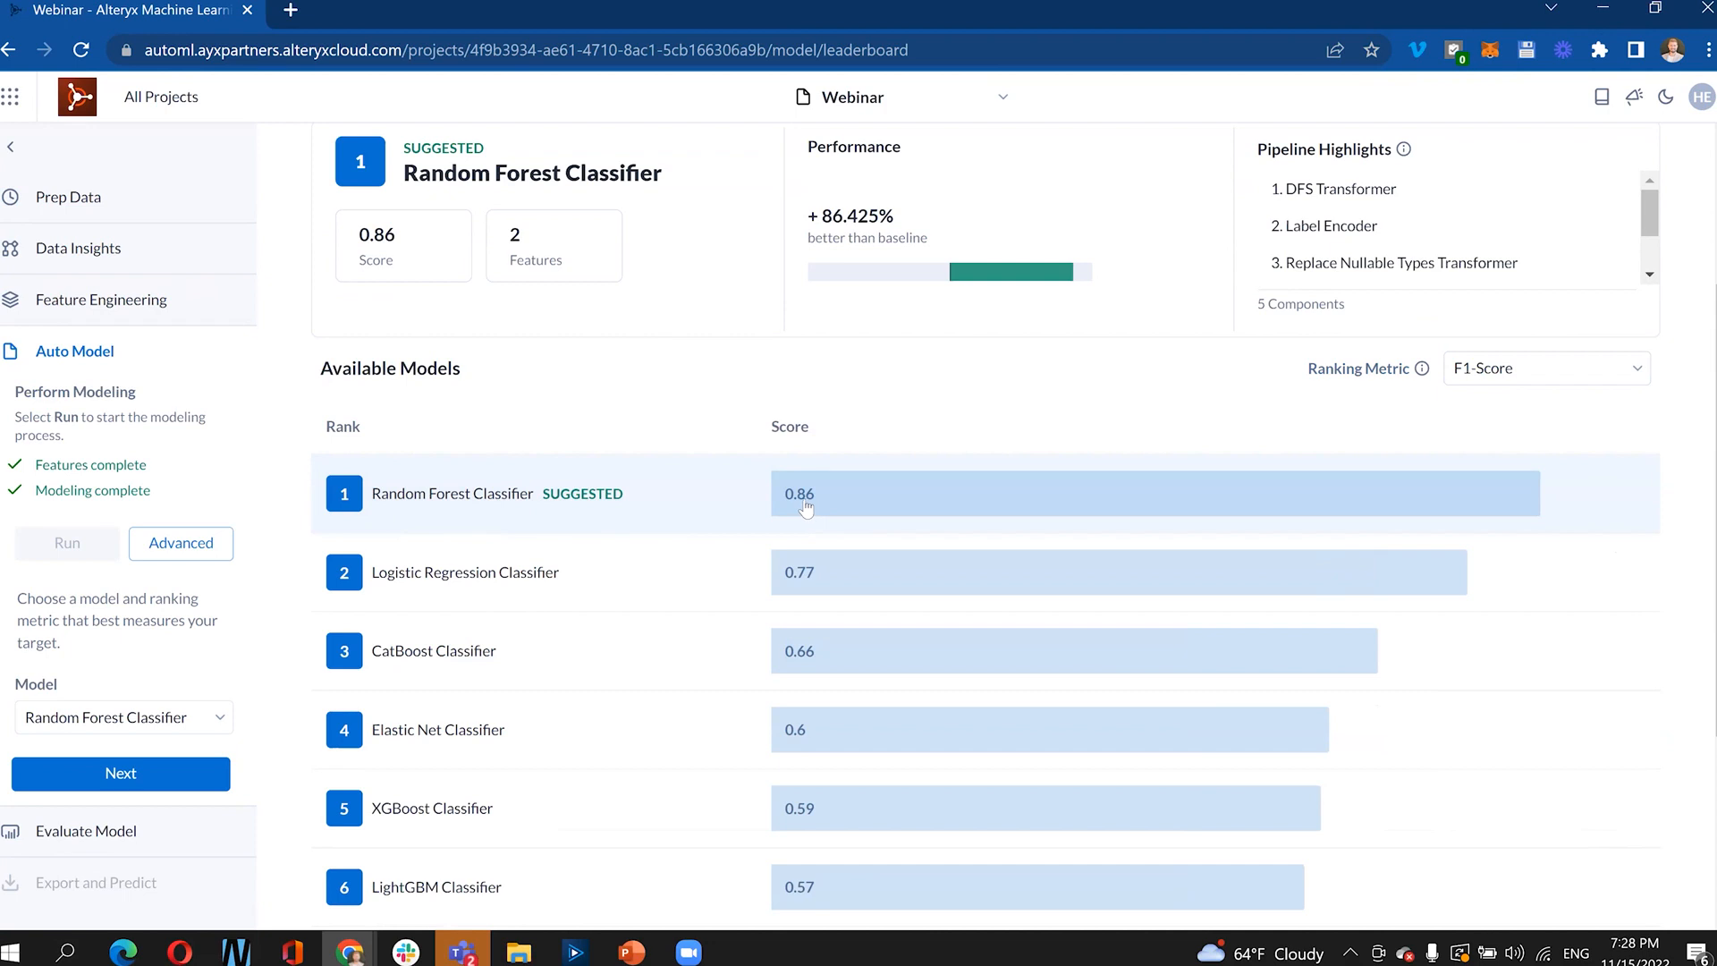
click(1632, 380)
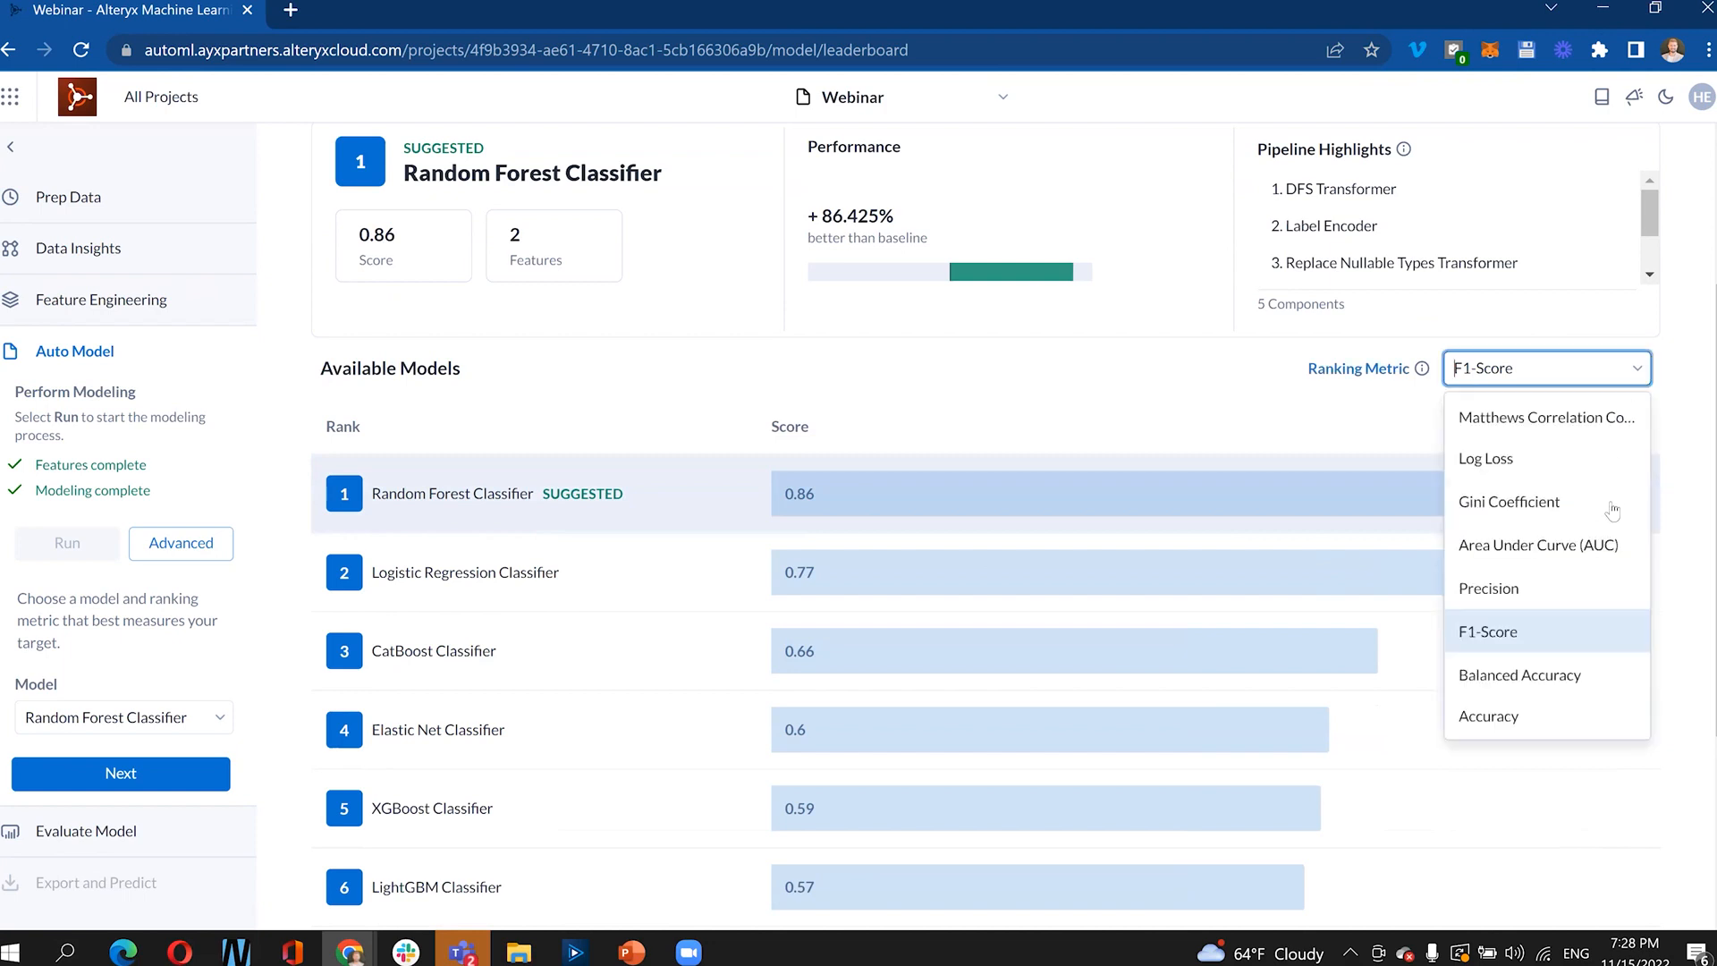
click(1546, 729)
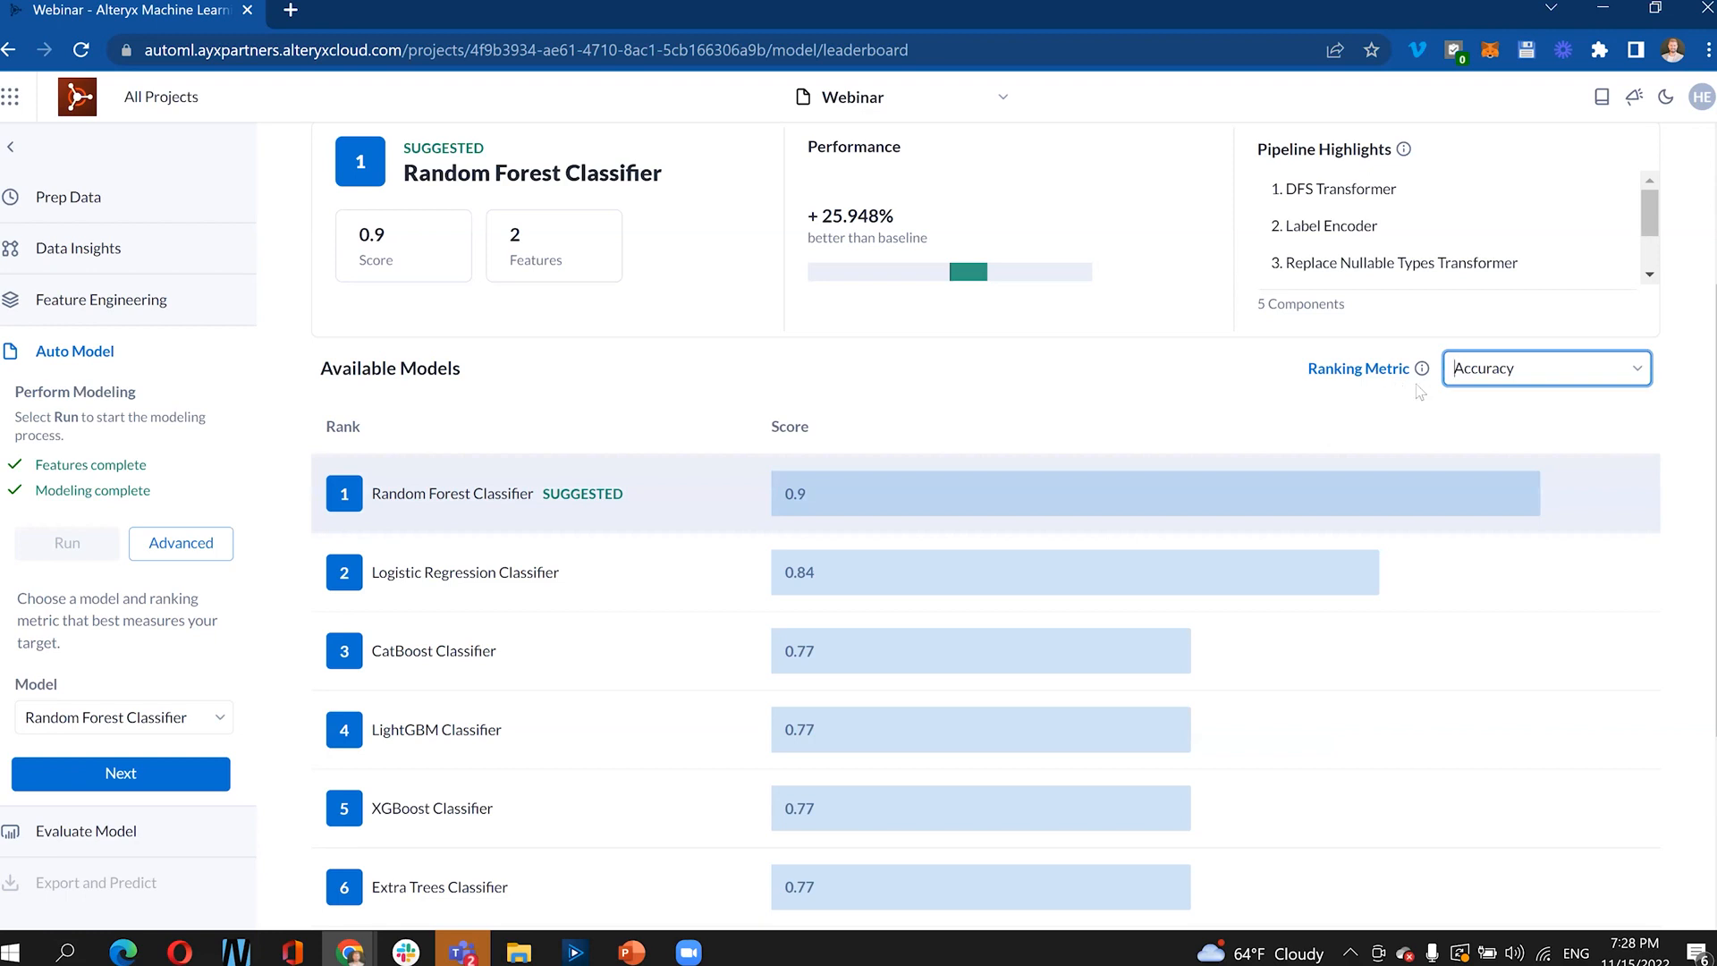
- Proceed to evaluating the Random Forest Classifier and examine its cross validation, holdout, sample size and pipeline overview
click(122, 775)
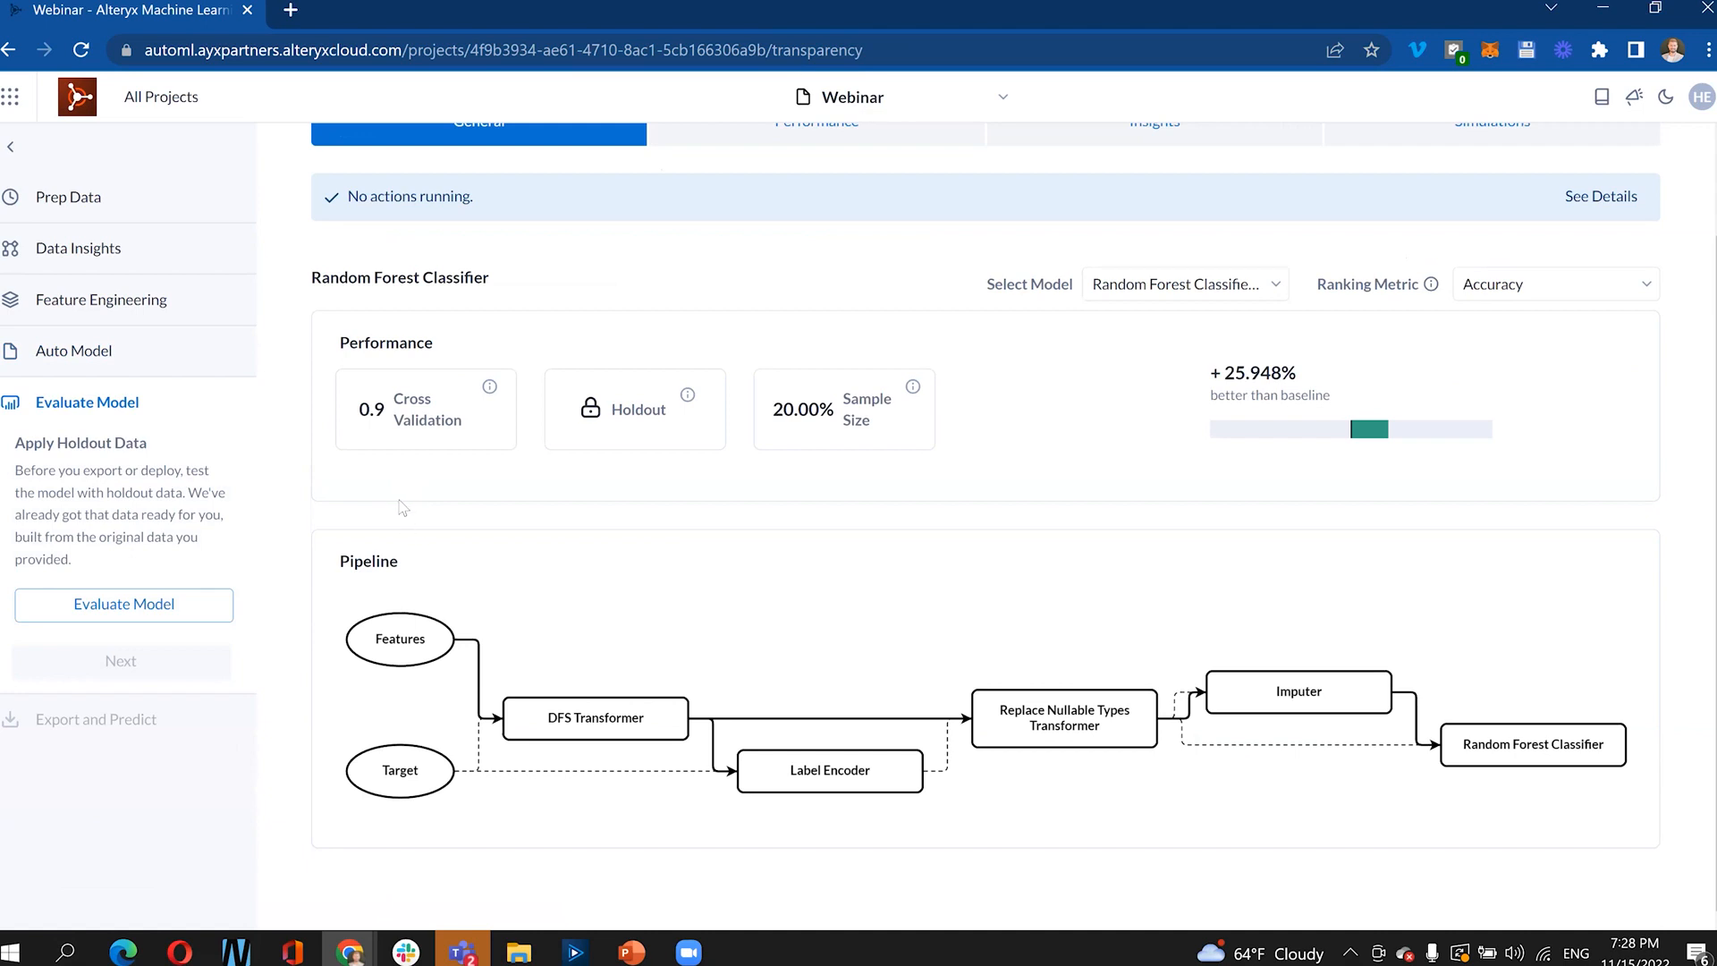
scroll(508, 457, up, 1)
scroll(536, 483, down, 1)
mouse_move(489, 392)
scroll(816, 414, up, 2)
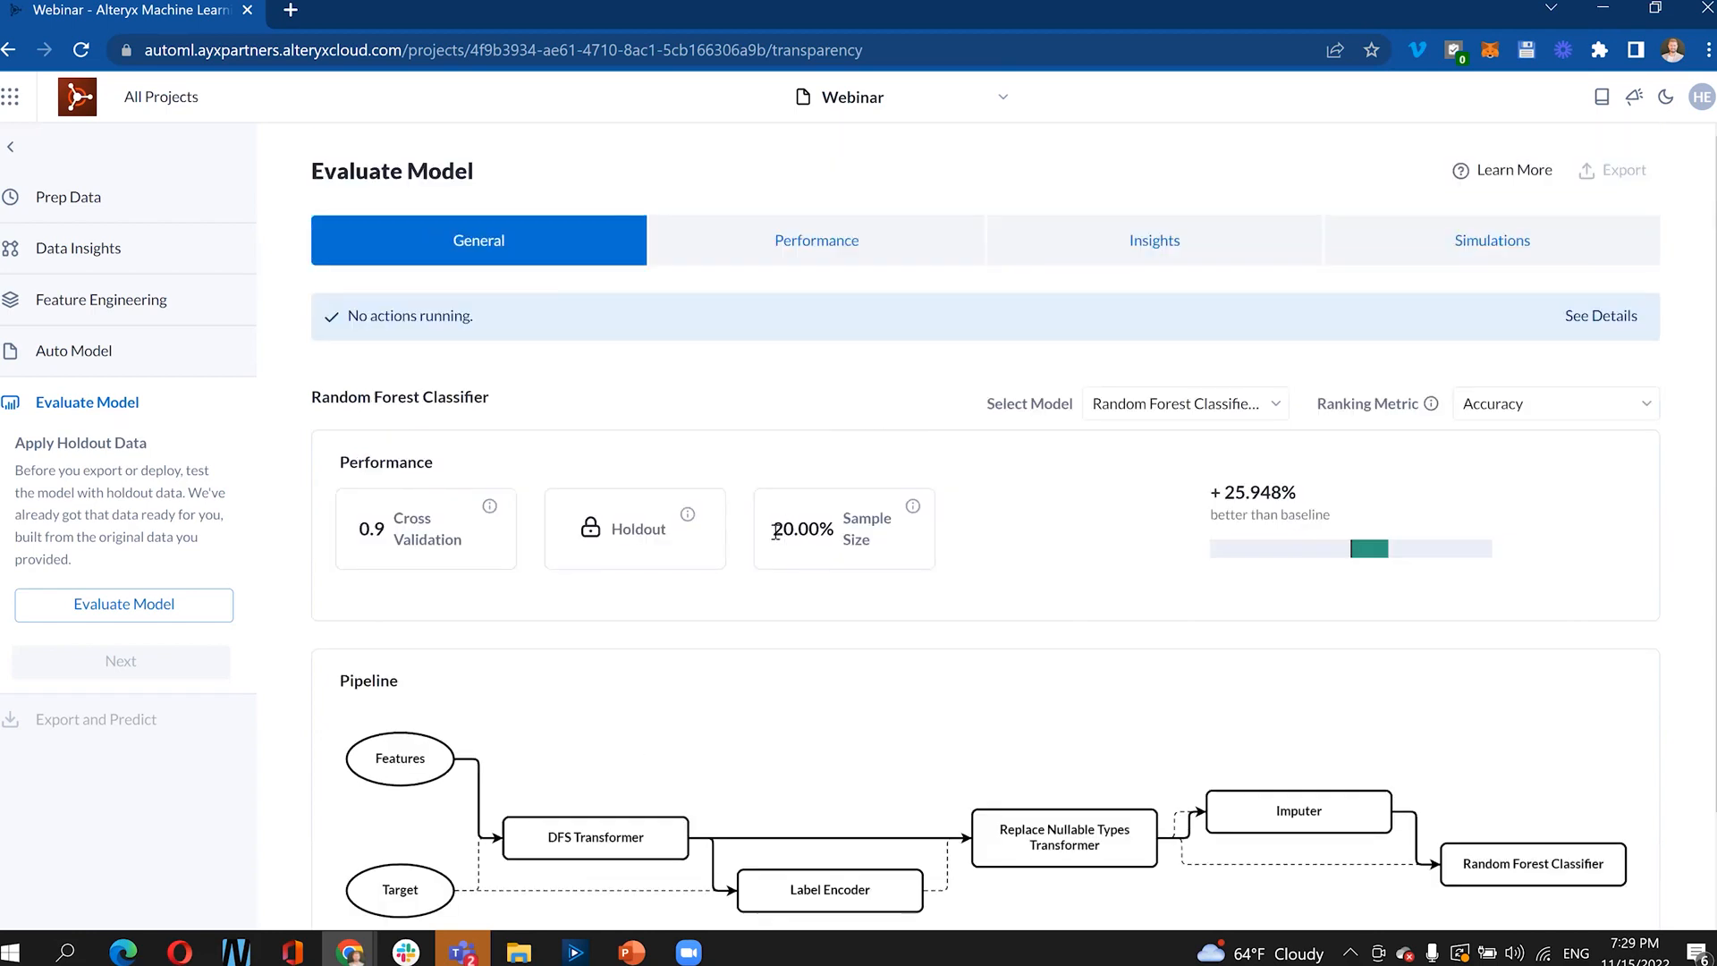
drag(777, 536, 831, 528)
double_click(799, 529)
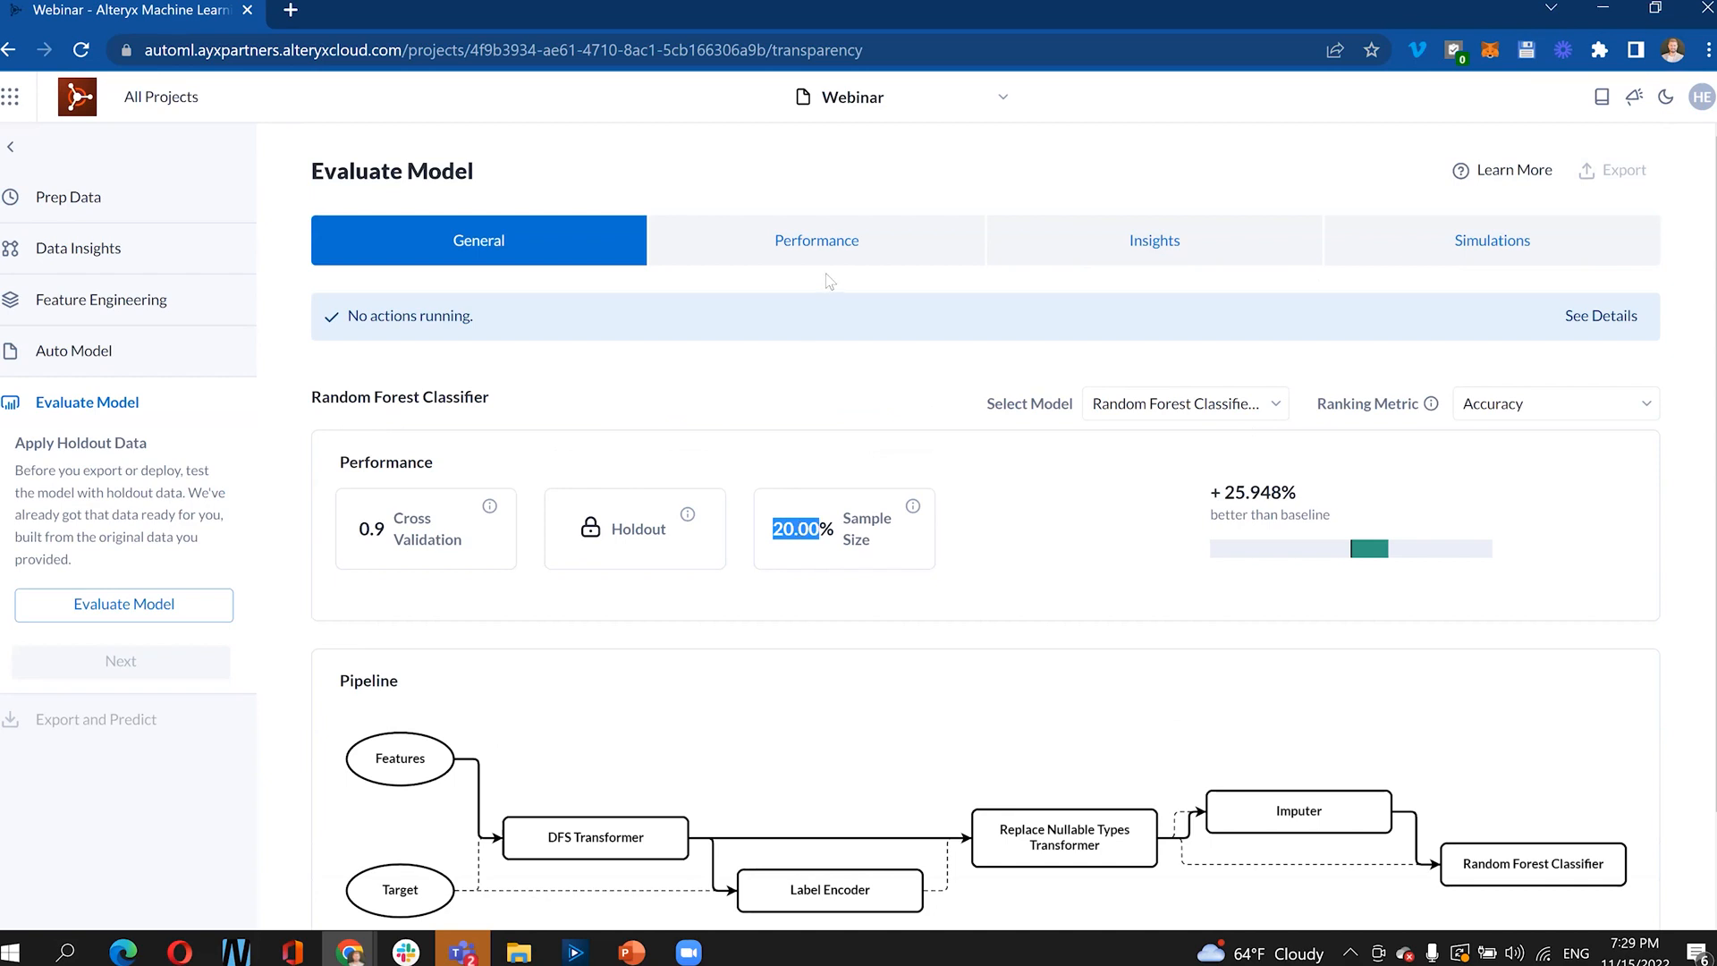
- Review the Random Forest Classifier's ranking metrics, from Accuracy to Balanced Accuracy, and the confusion matrix area in its performance results
click(831, 240)
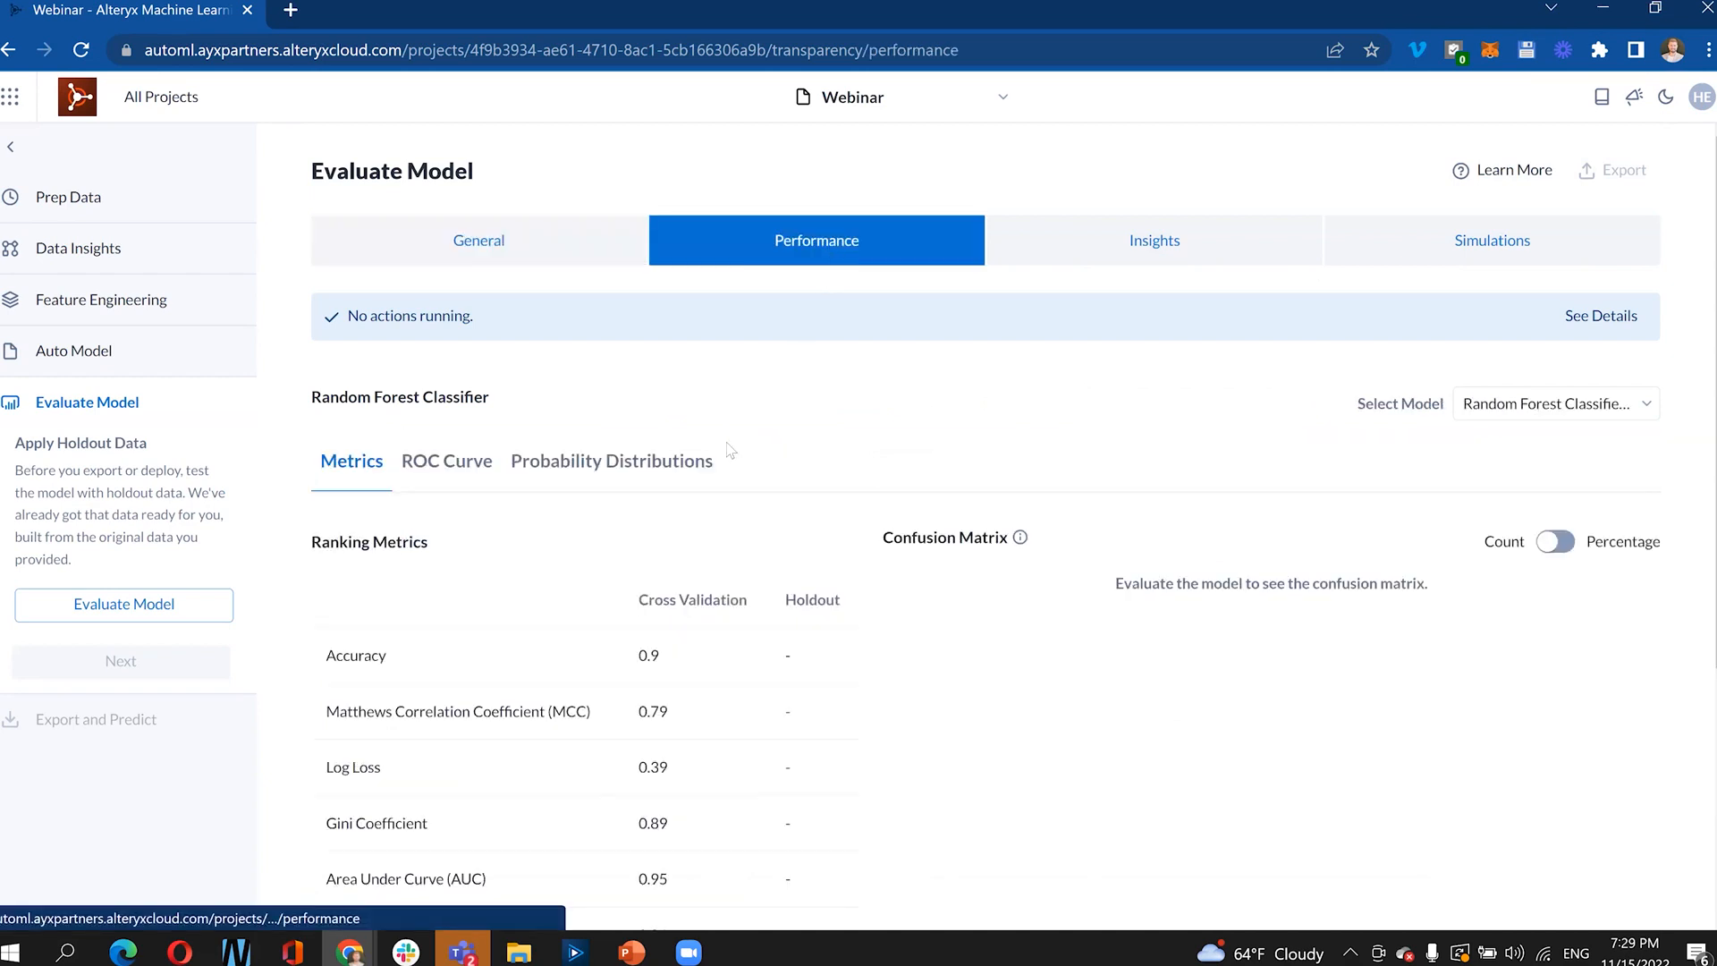
scroll(390, 430, down, 3)
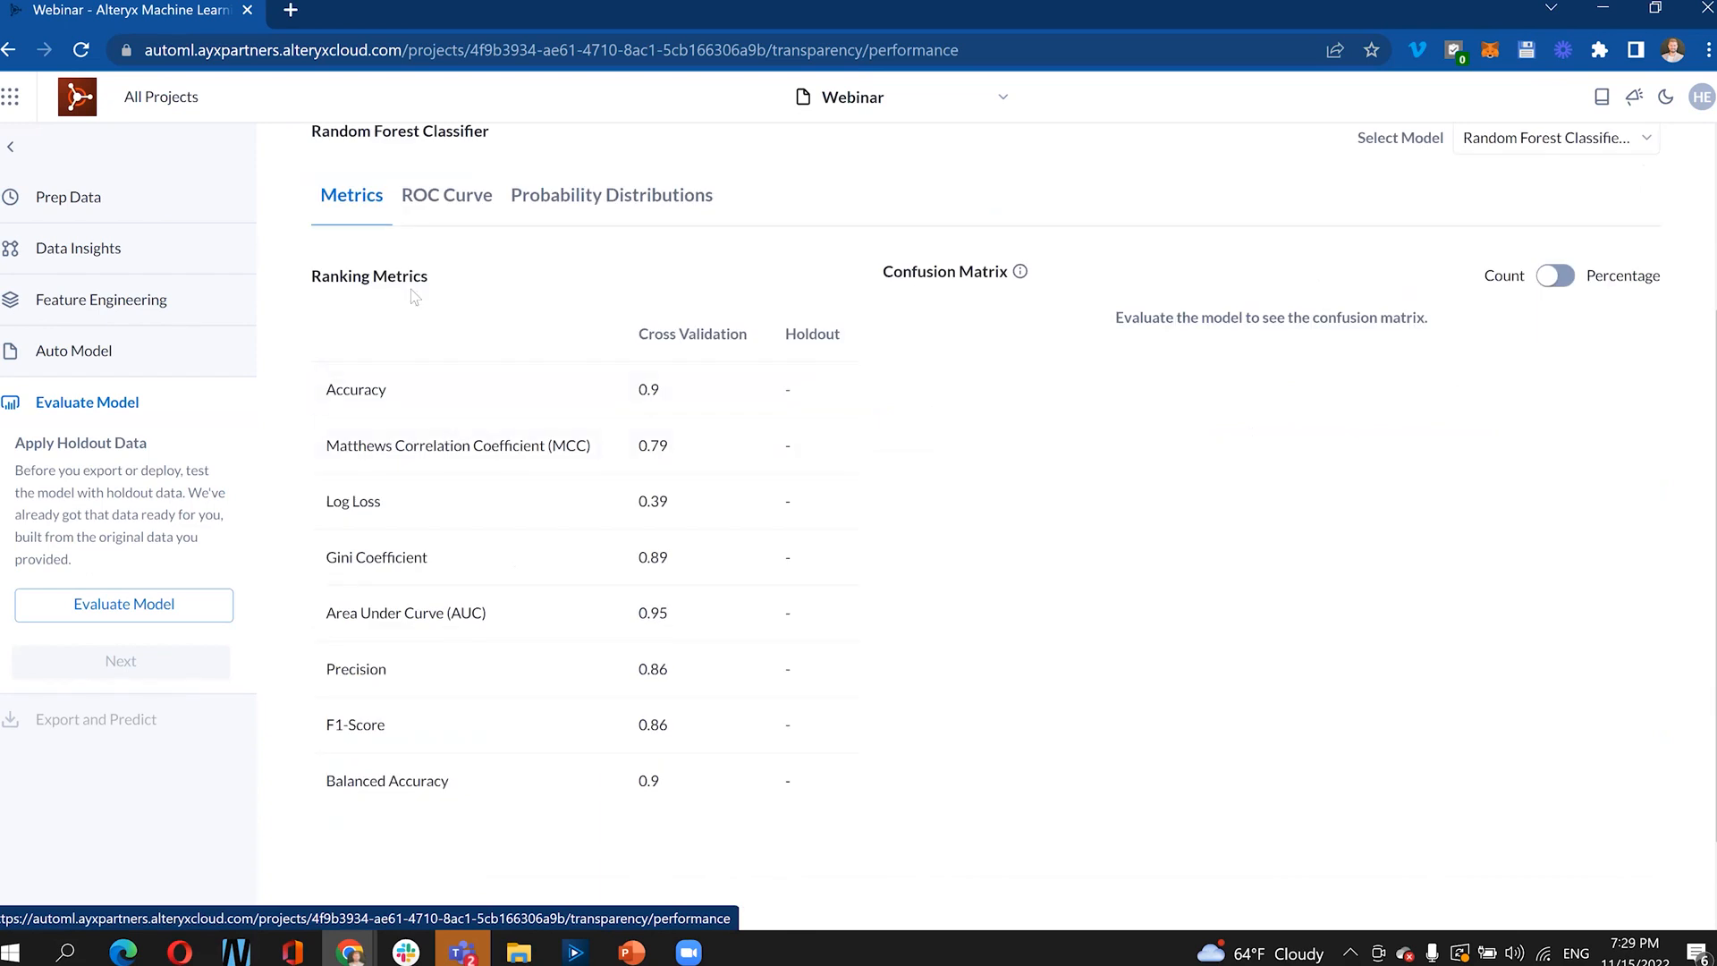
scroll(503, 397, up, 3)
triple_click(420, 396)
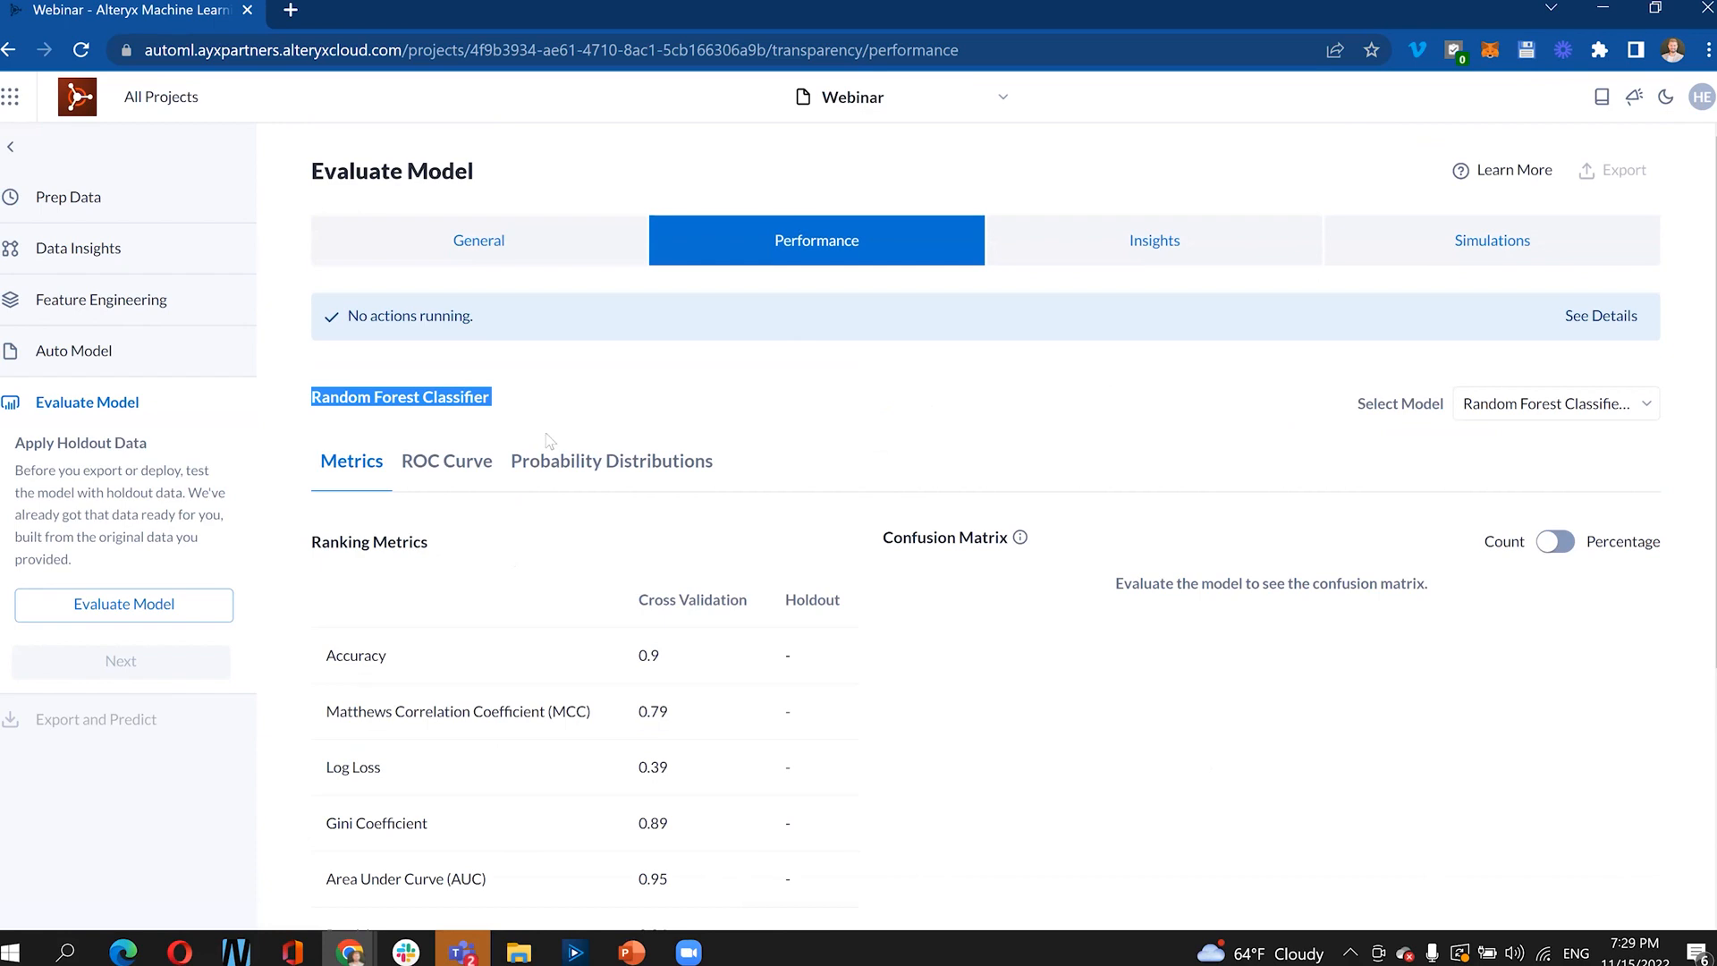
scroll(465, 572, down, 3)
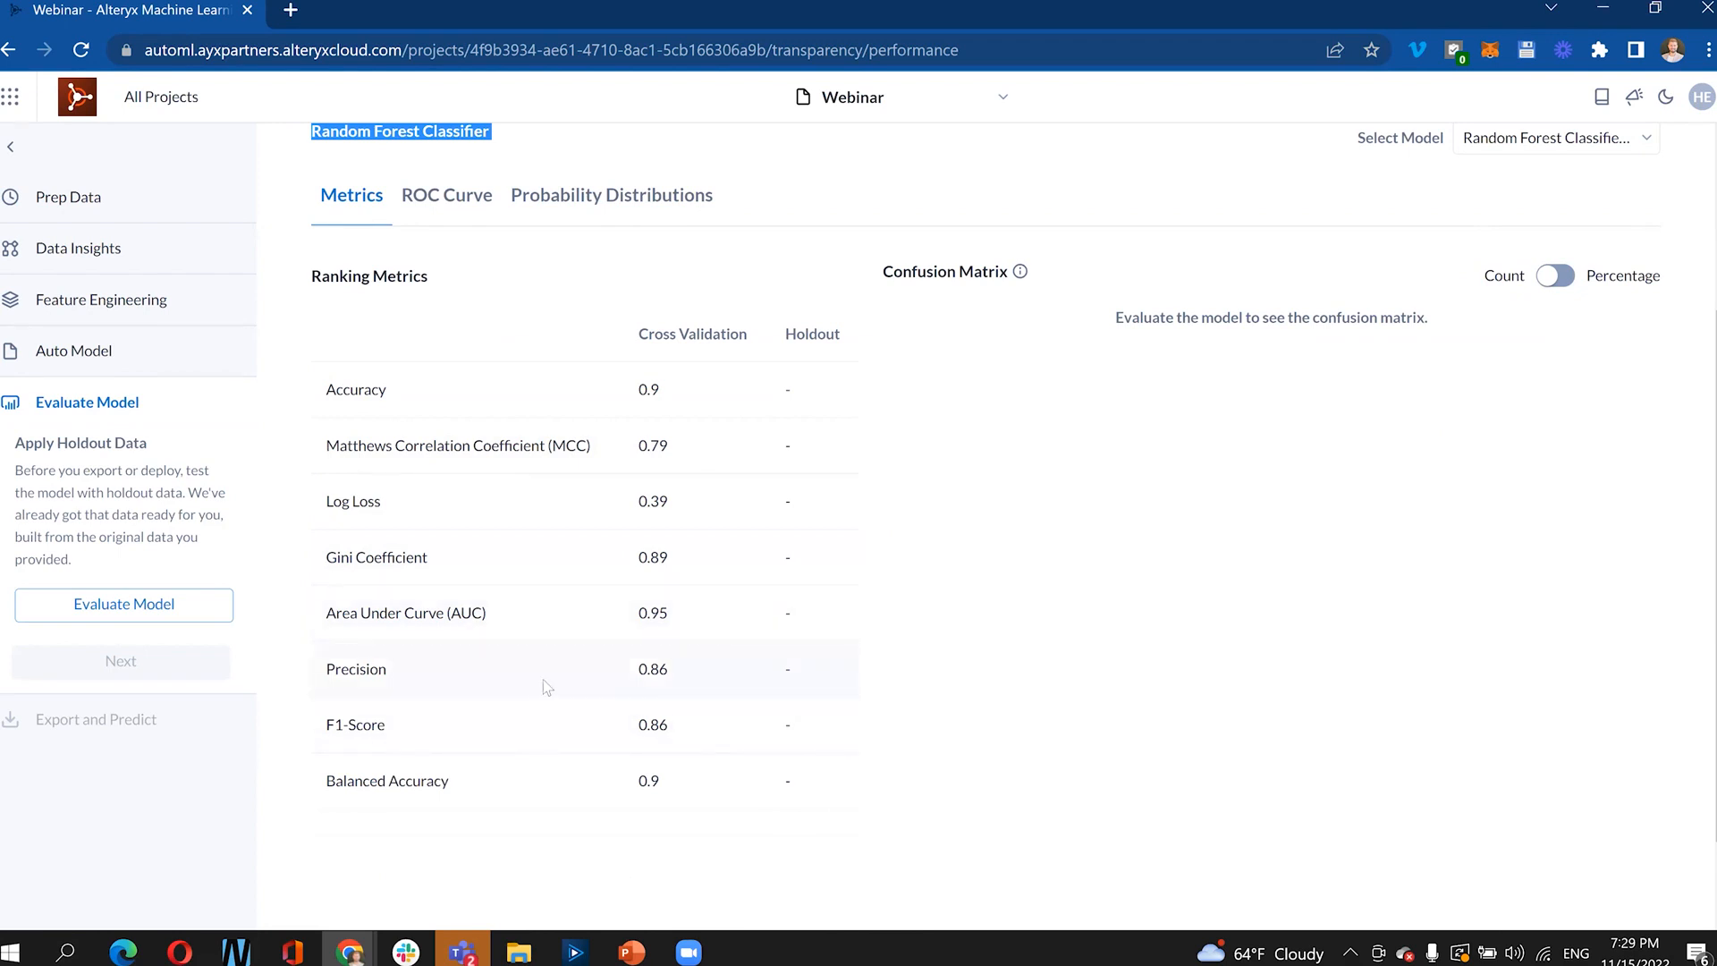
click(984, 284)
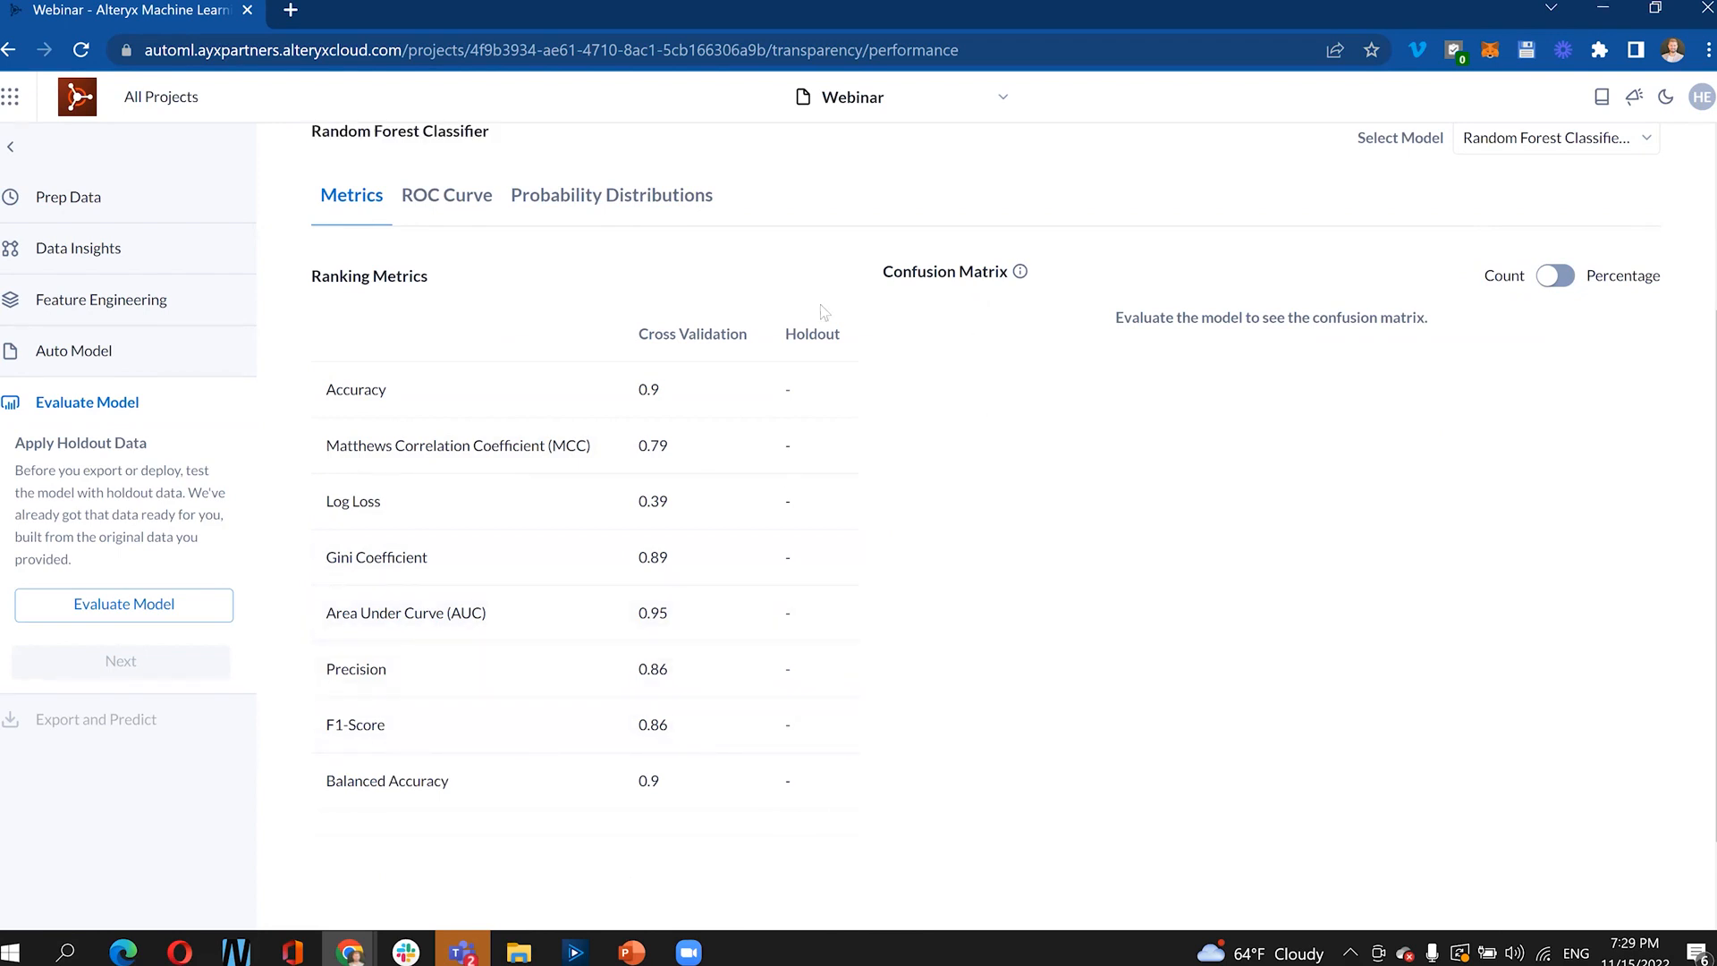
scroll(823, 311, up, 3)
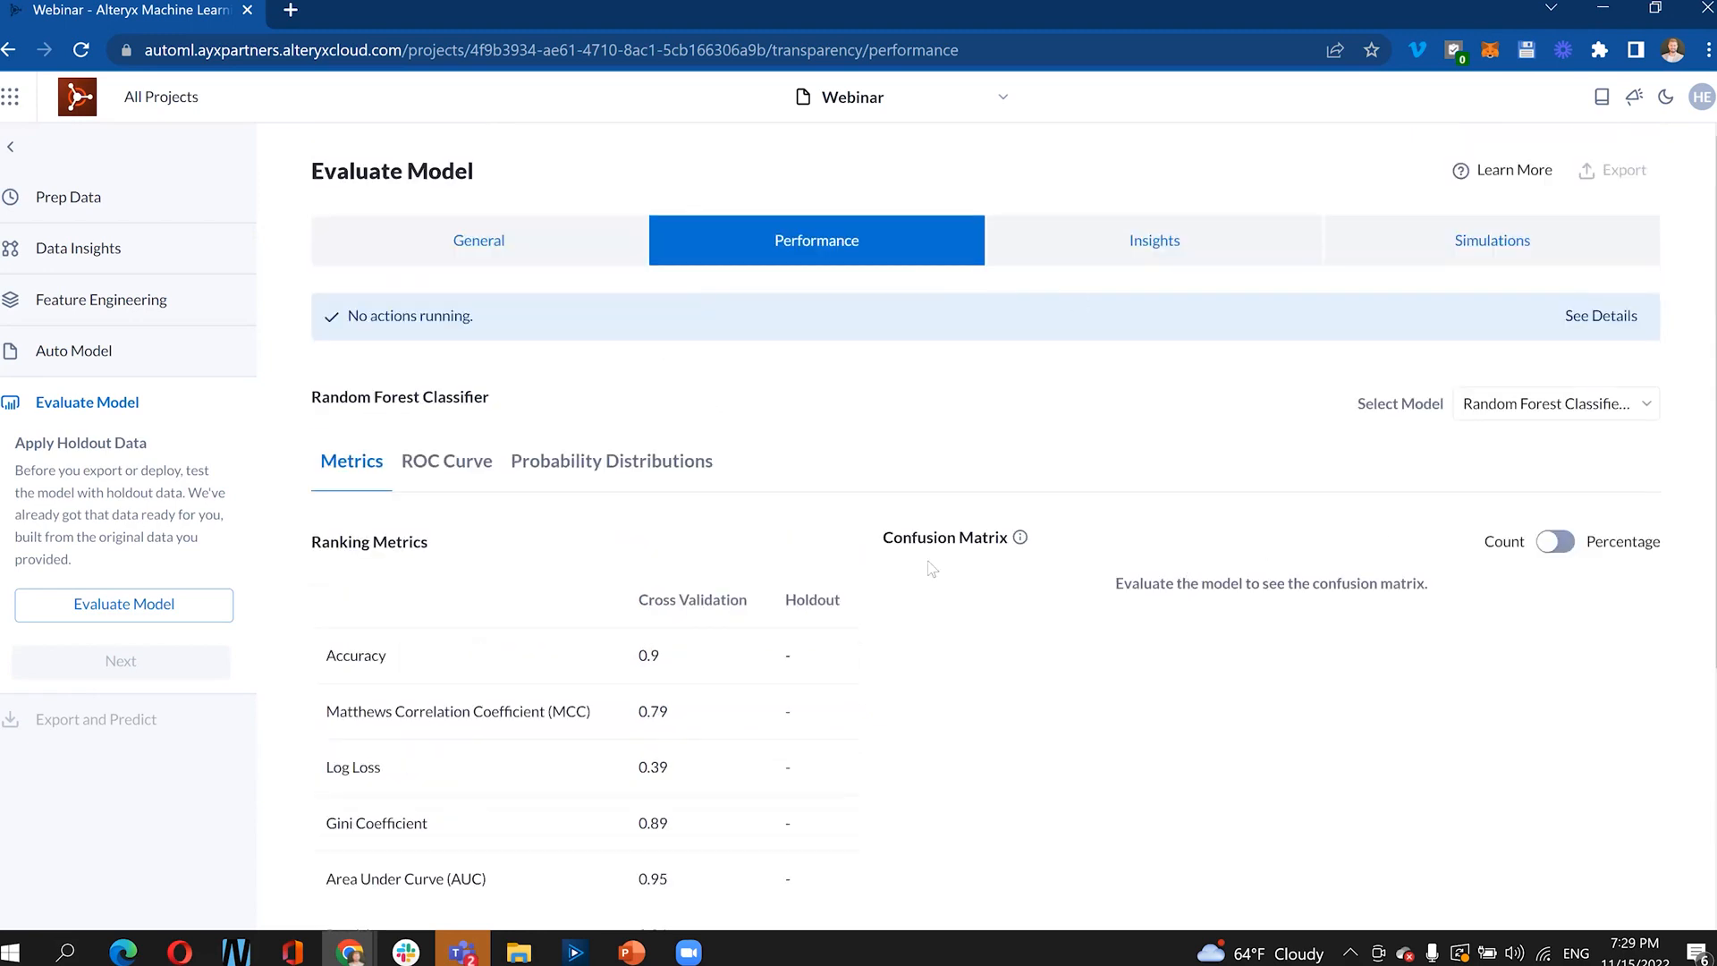
- Check the ROC curve and probability distributions views for the Random Forest Classifier
click(440, 463)
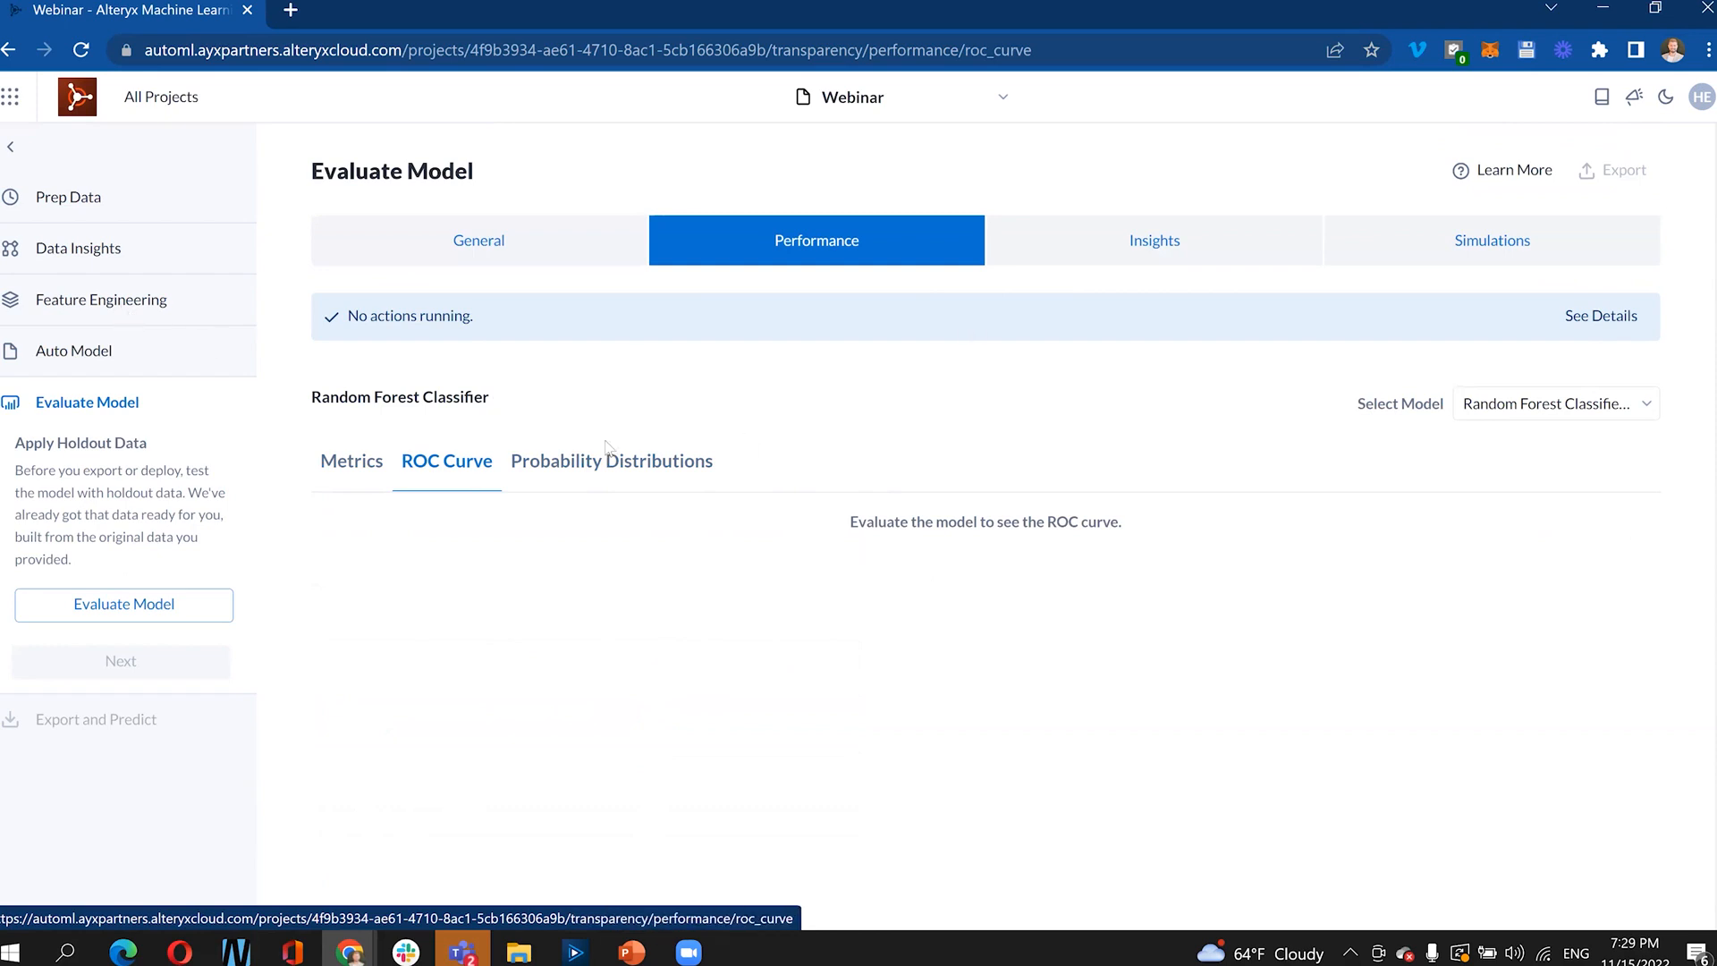
click(376, 469)
click(586, 477)
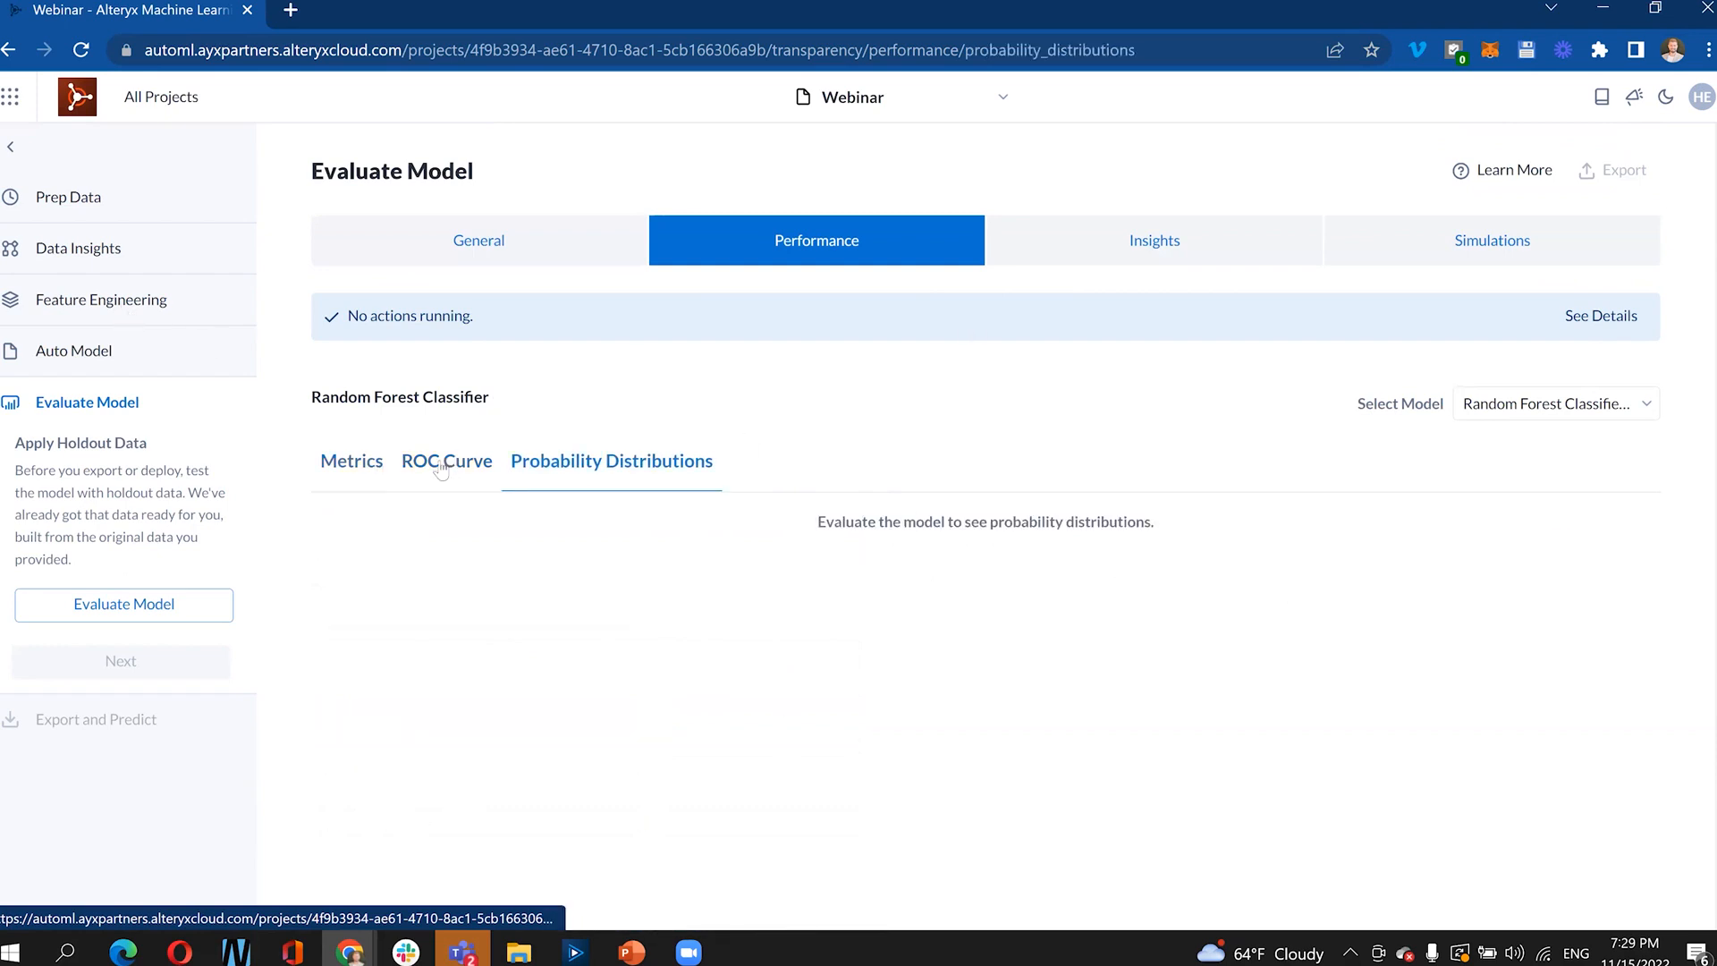
- Revisit the ROC curve and probability distributions, and examine the feature importance ranking of Age and EstimatedSalary
click(442, 470)
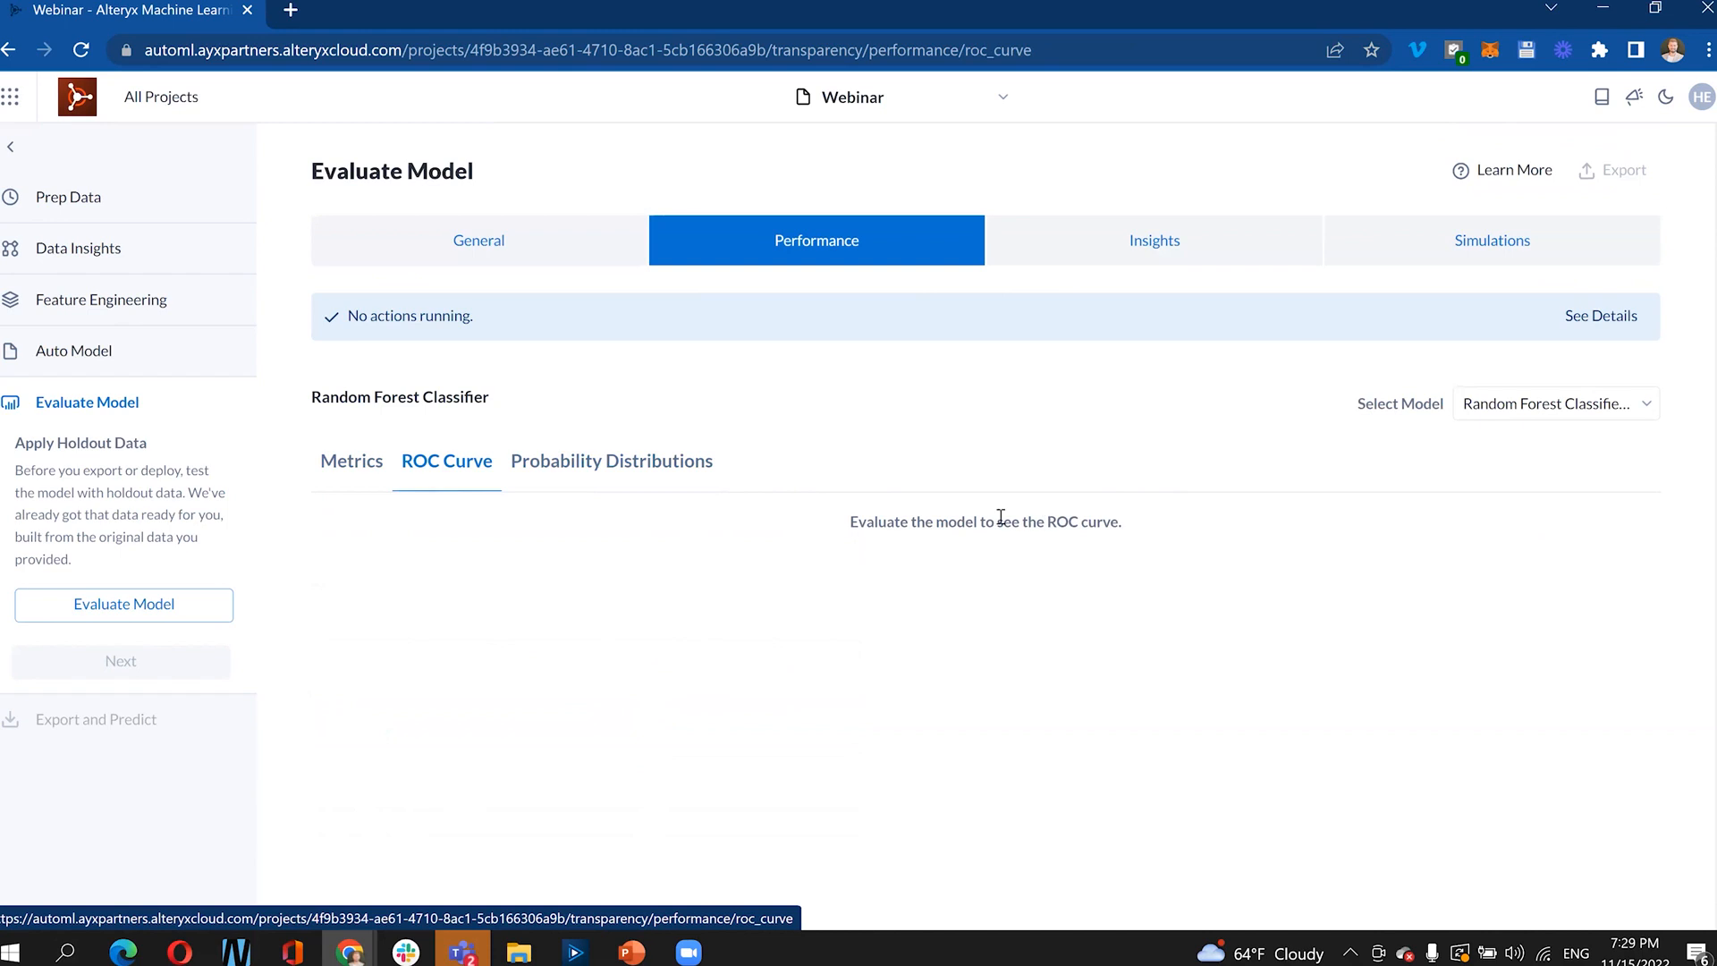
click(631, 483)
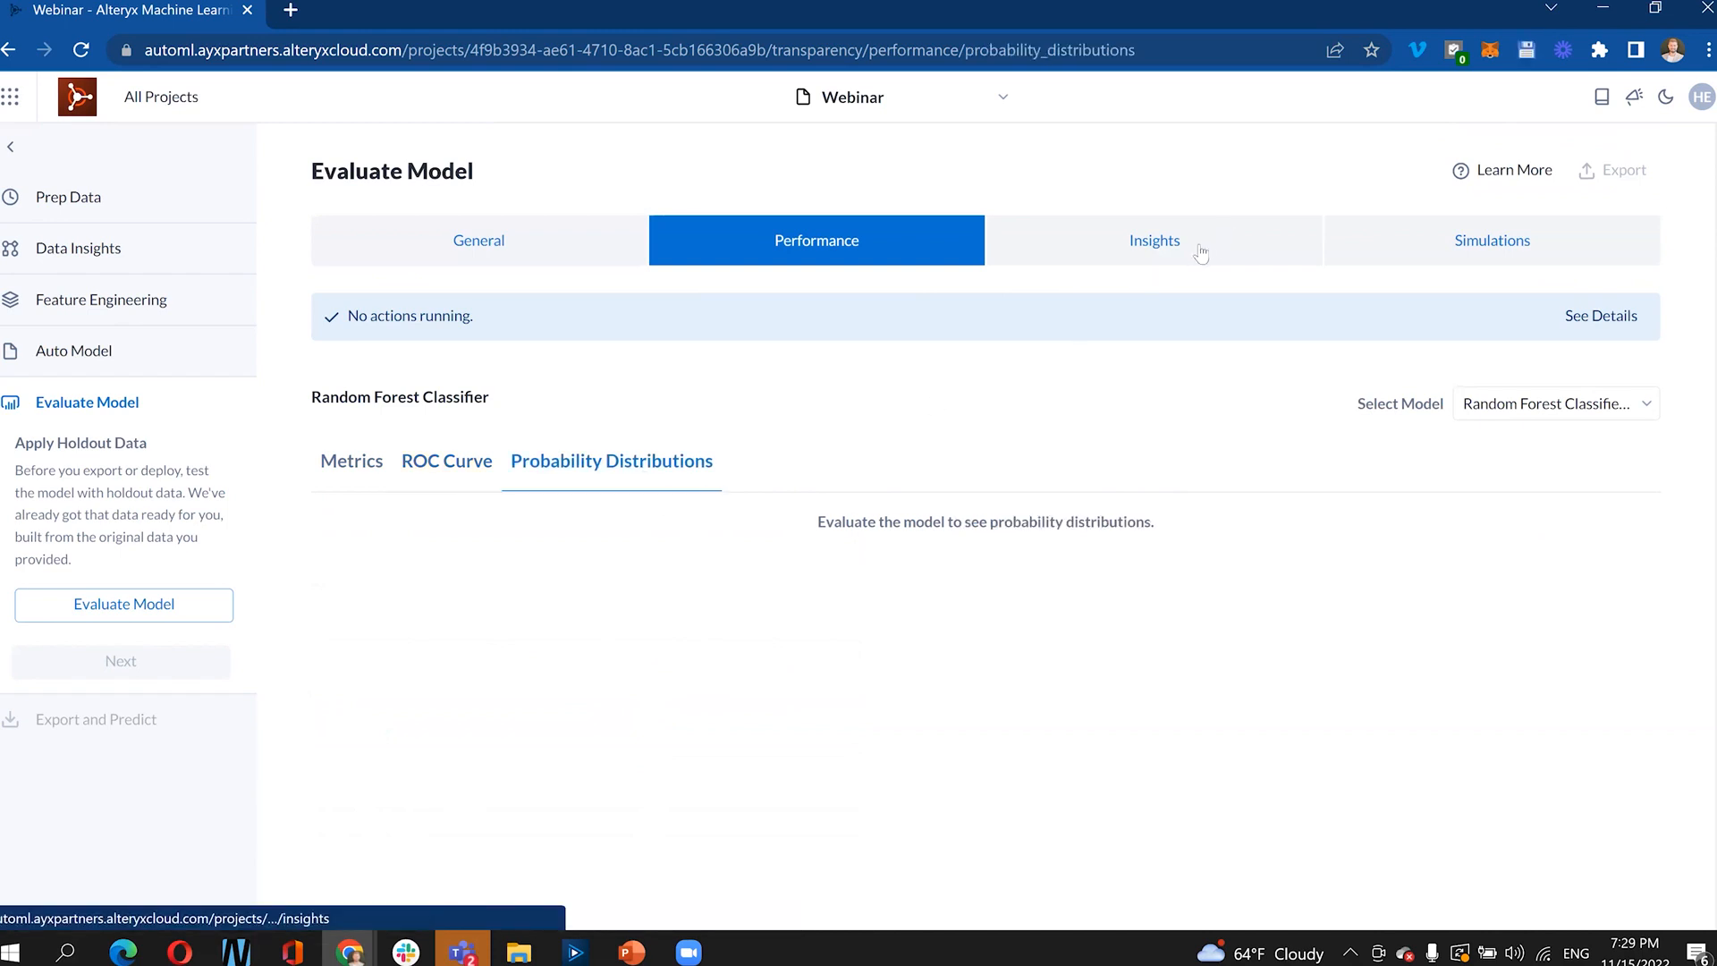
click(1200, 254)
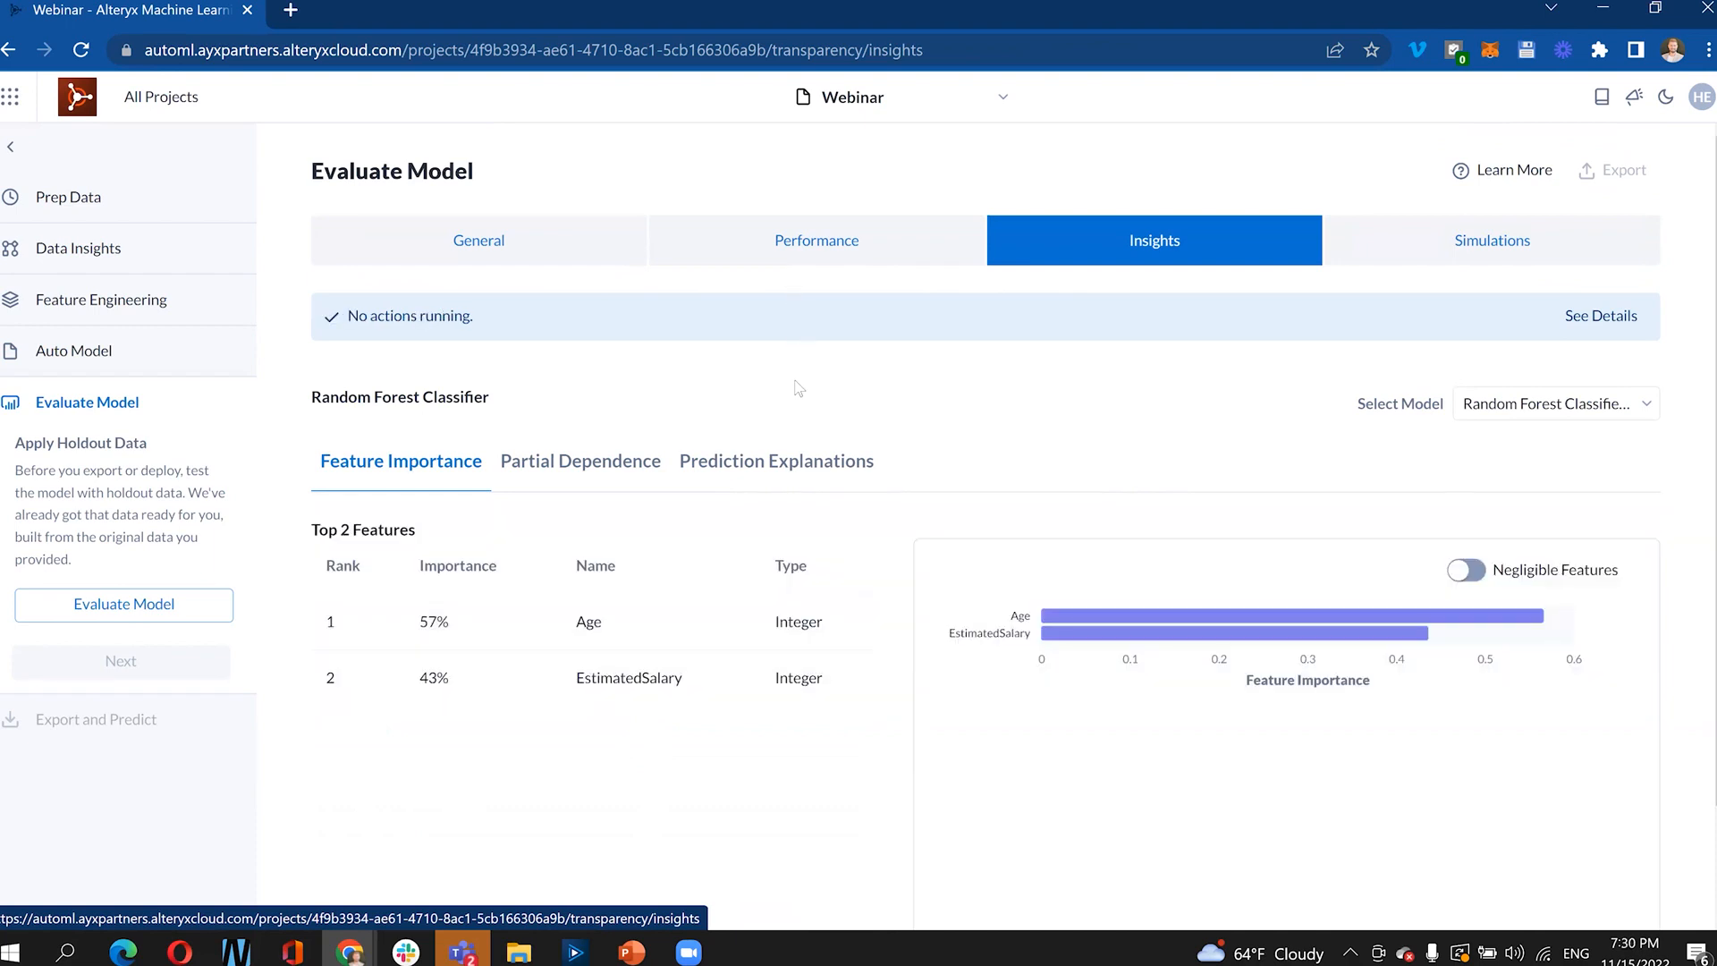
scroll(793, 392, down, 1)
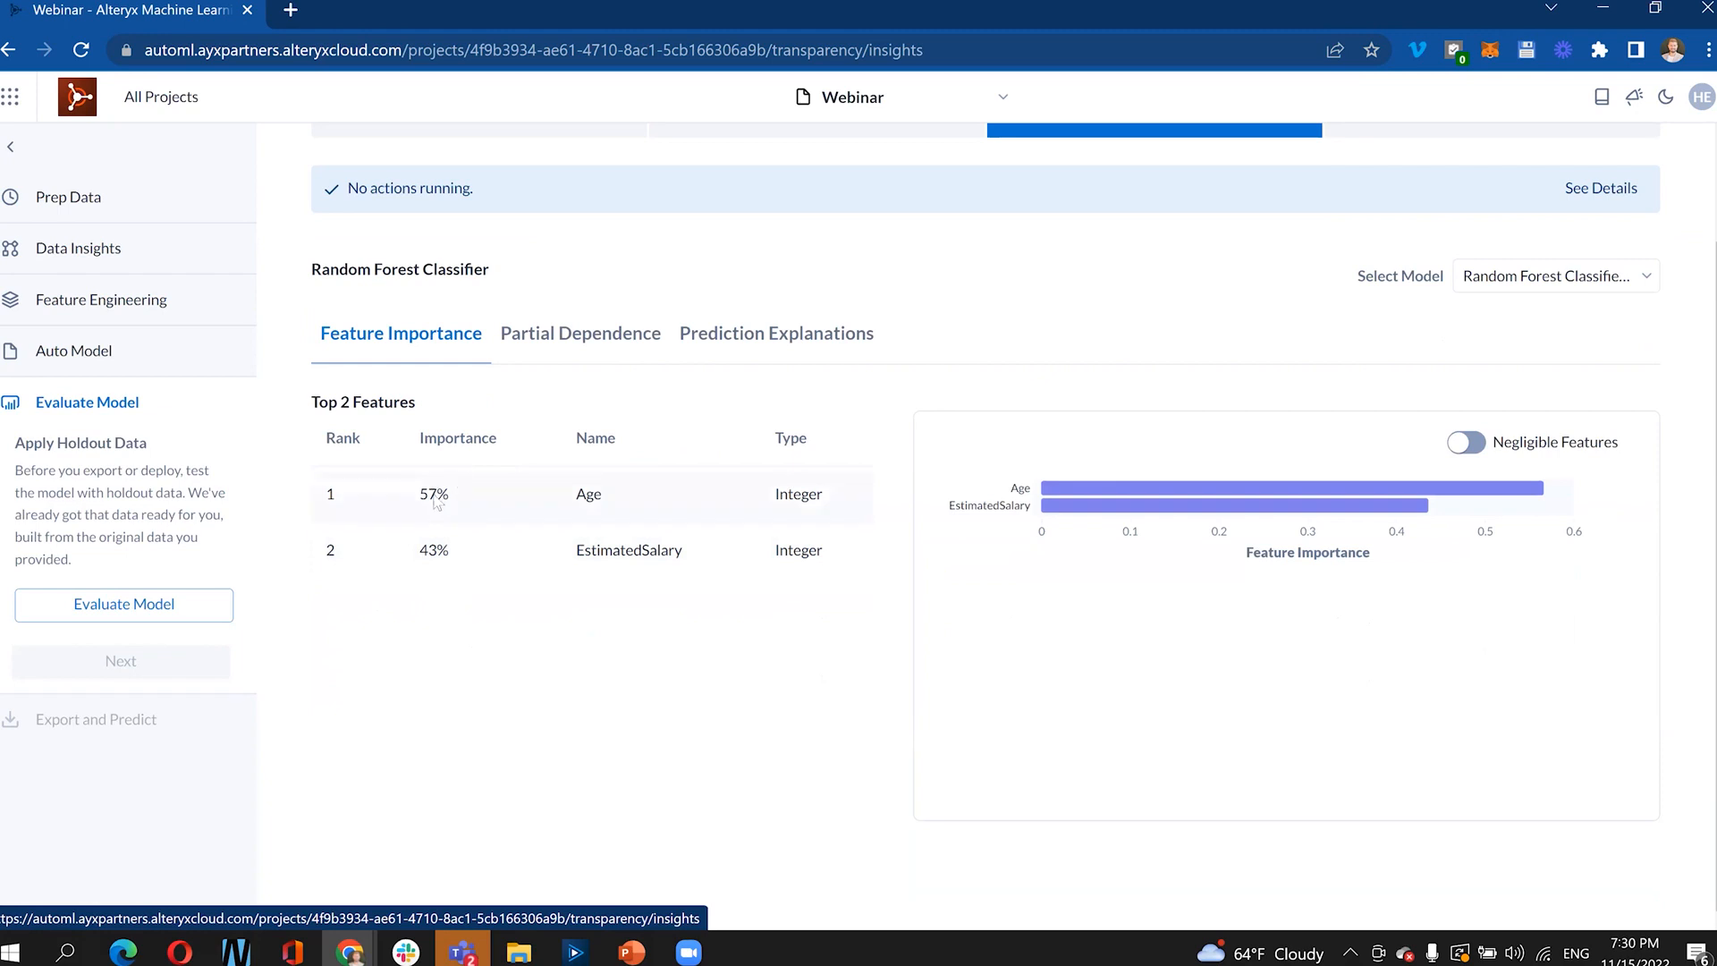
drag(417, 492, 615, 506)
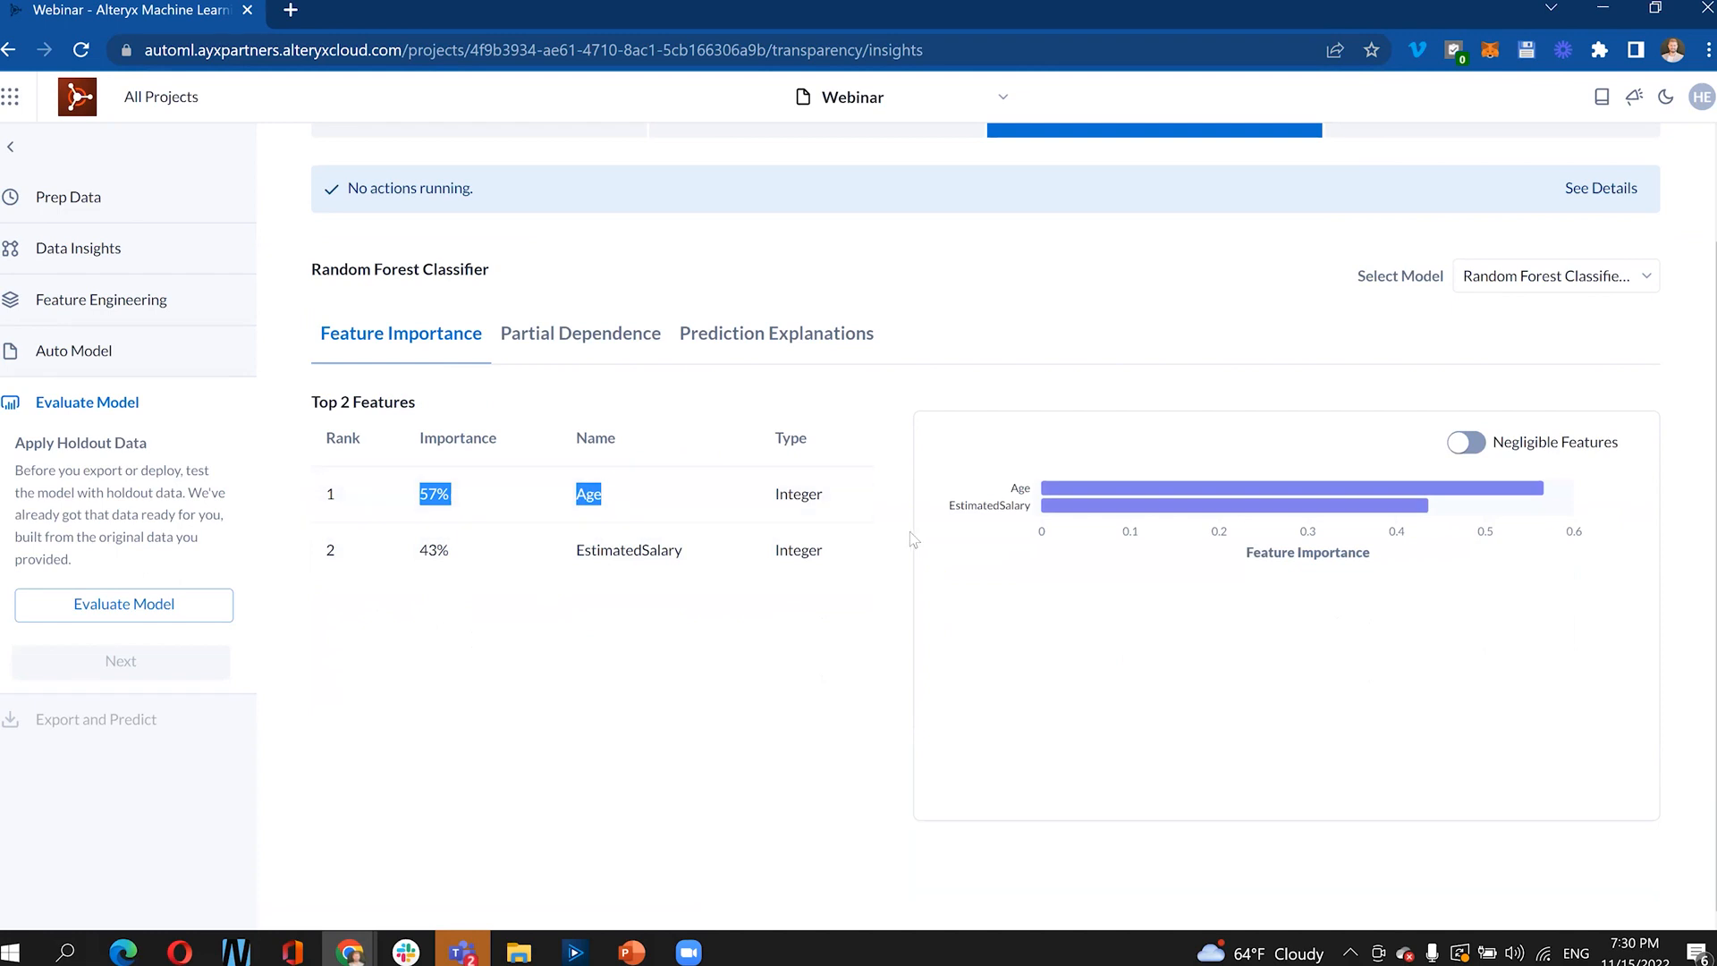
scroll(706, 577, up, 2)
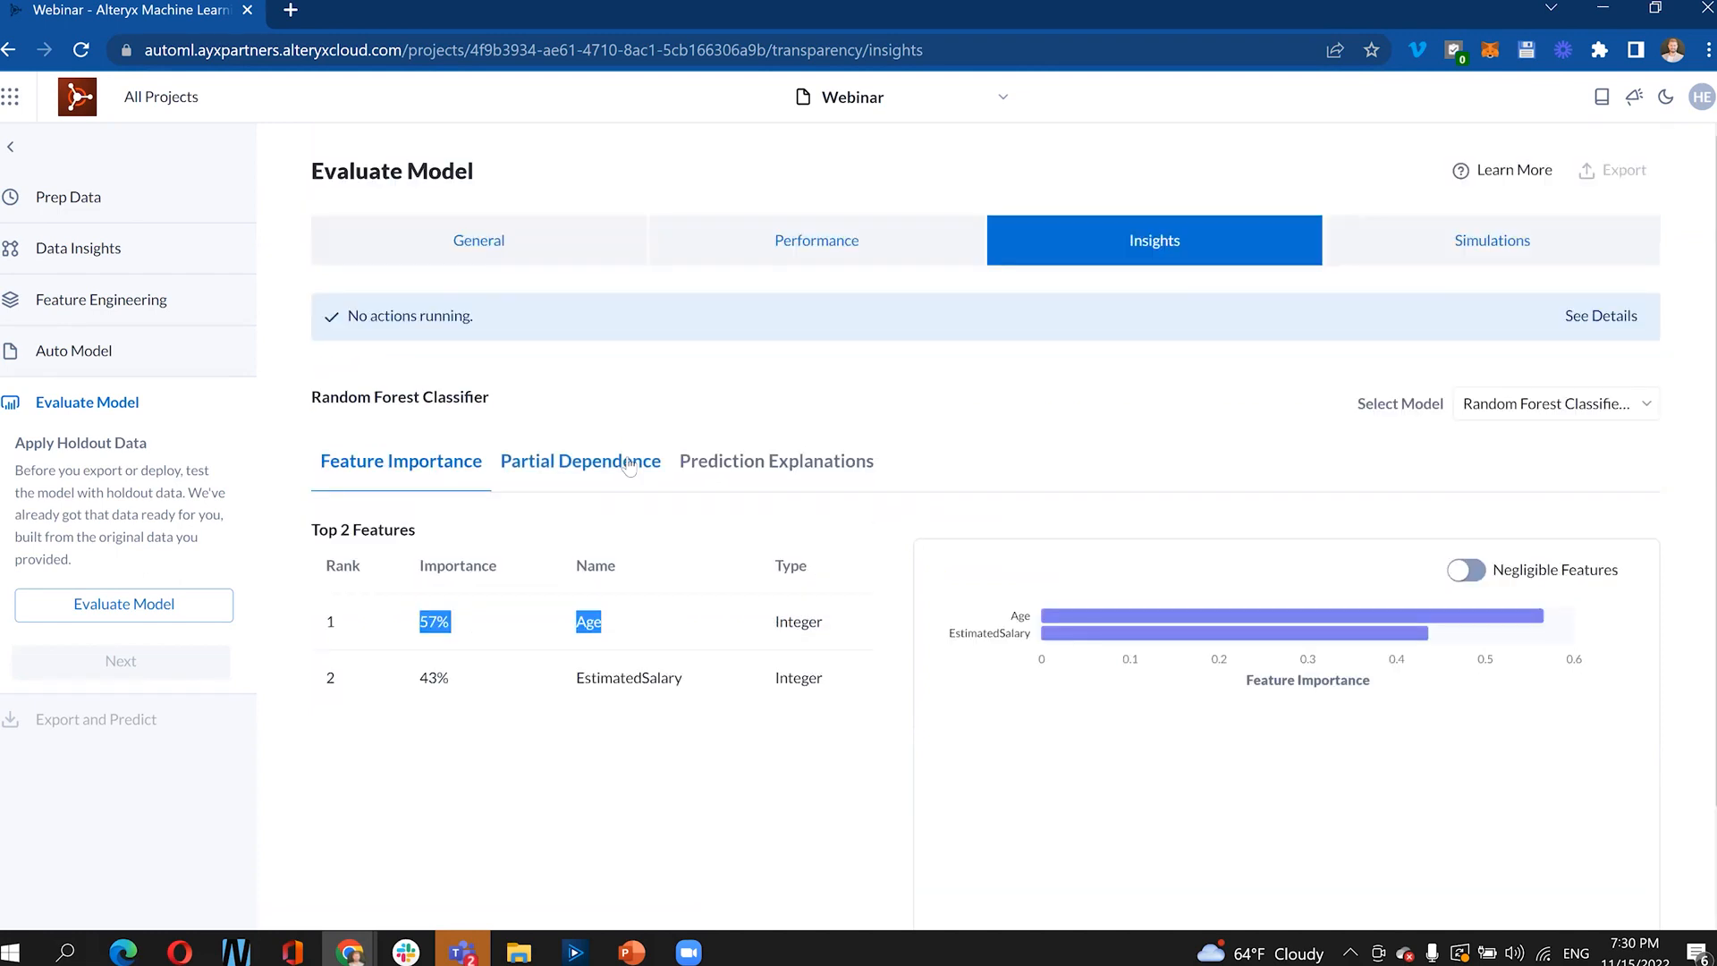
- Request the Random Forest Classifier's partial dependence insights and recheck its general and performance results
click(628, 465)
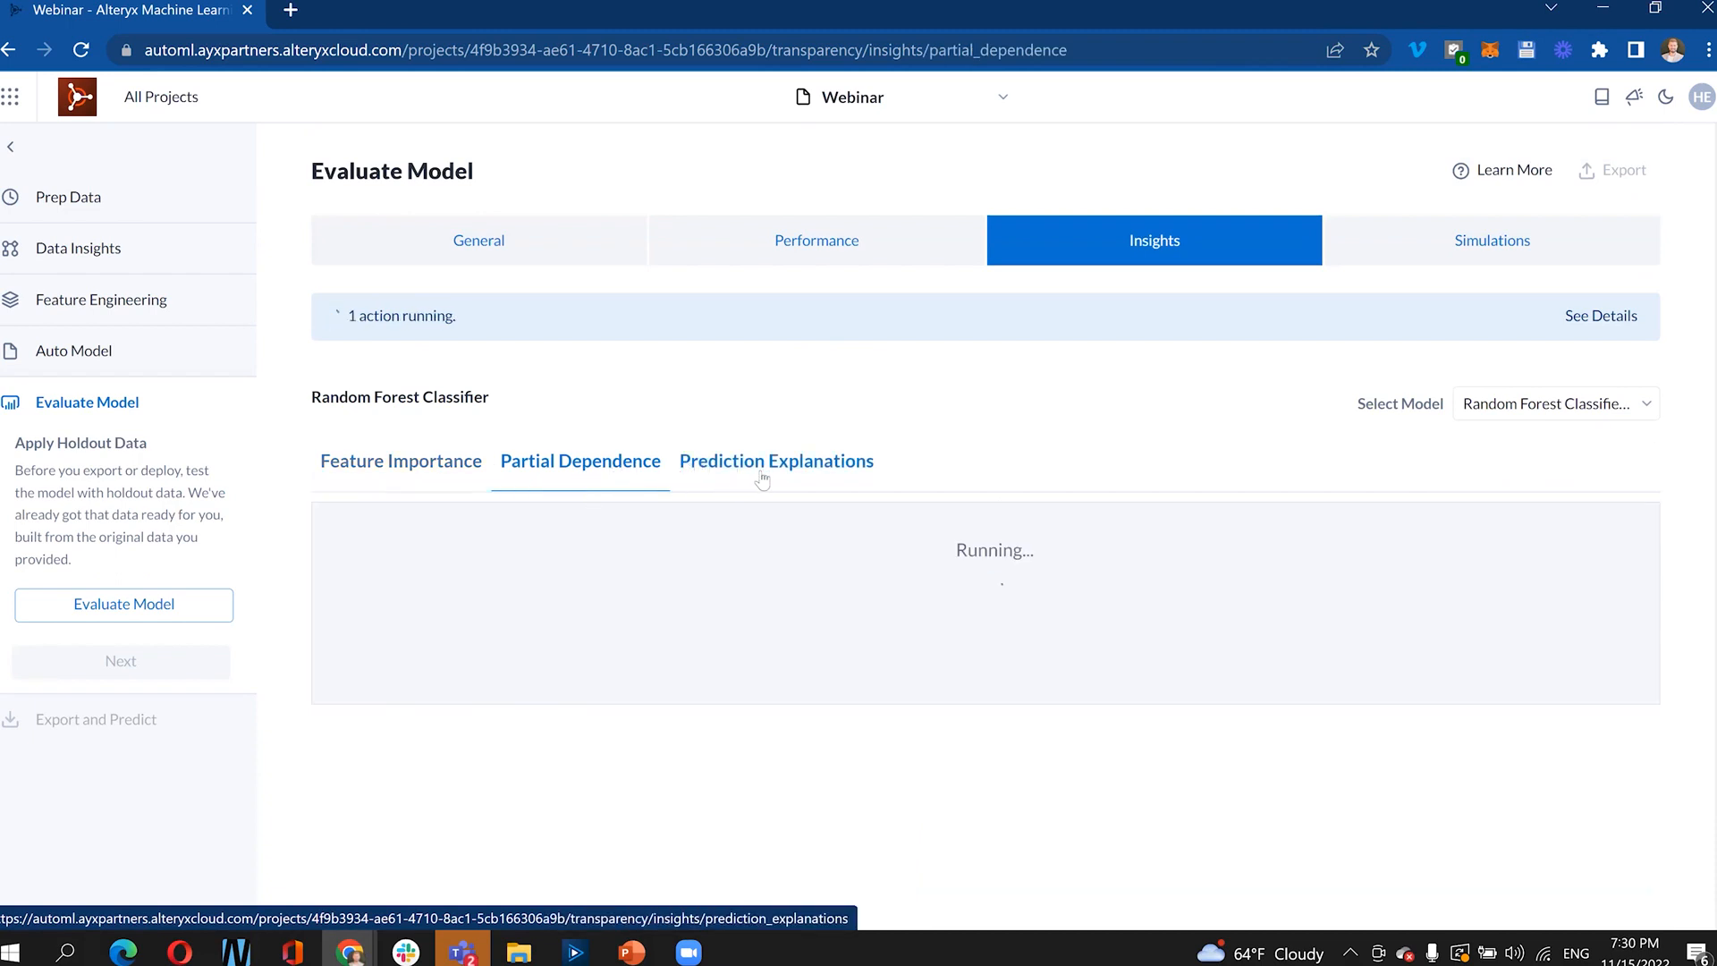
click(577, 255)
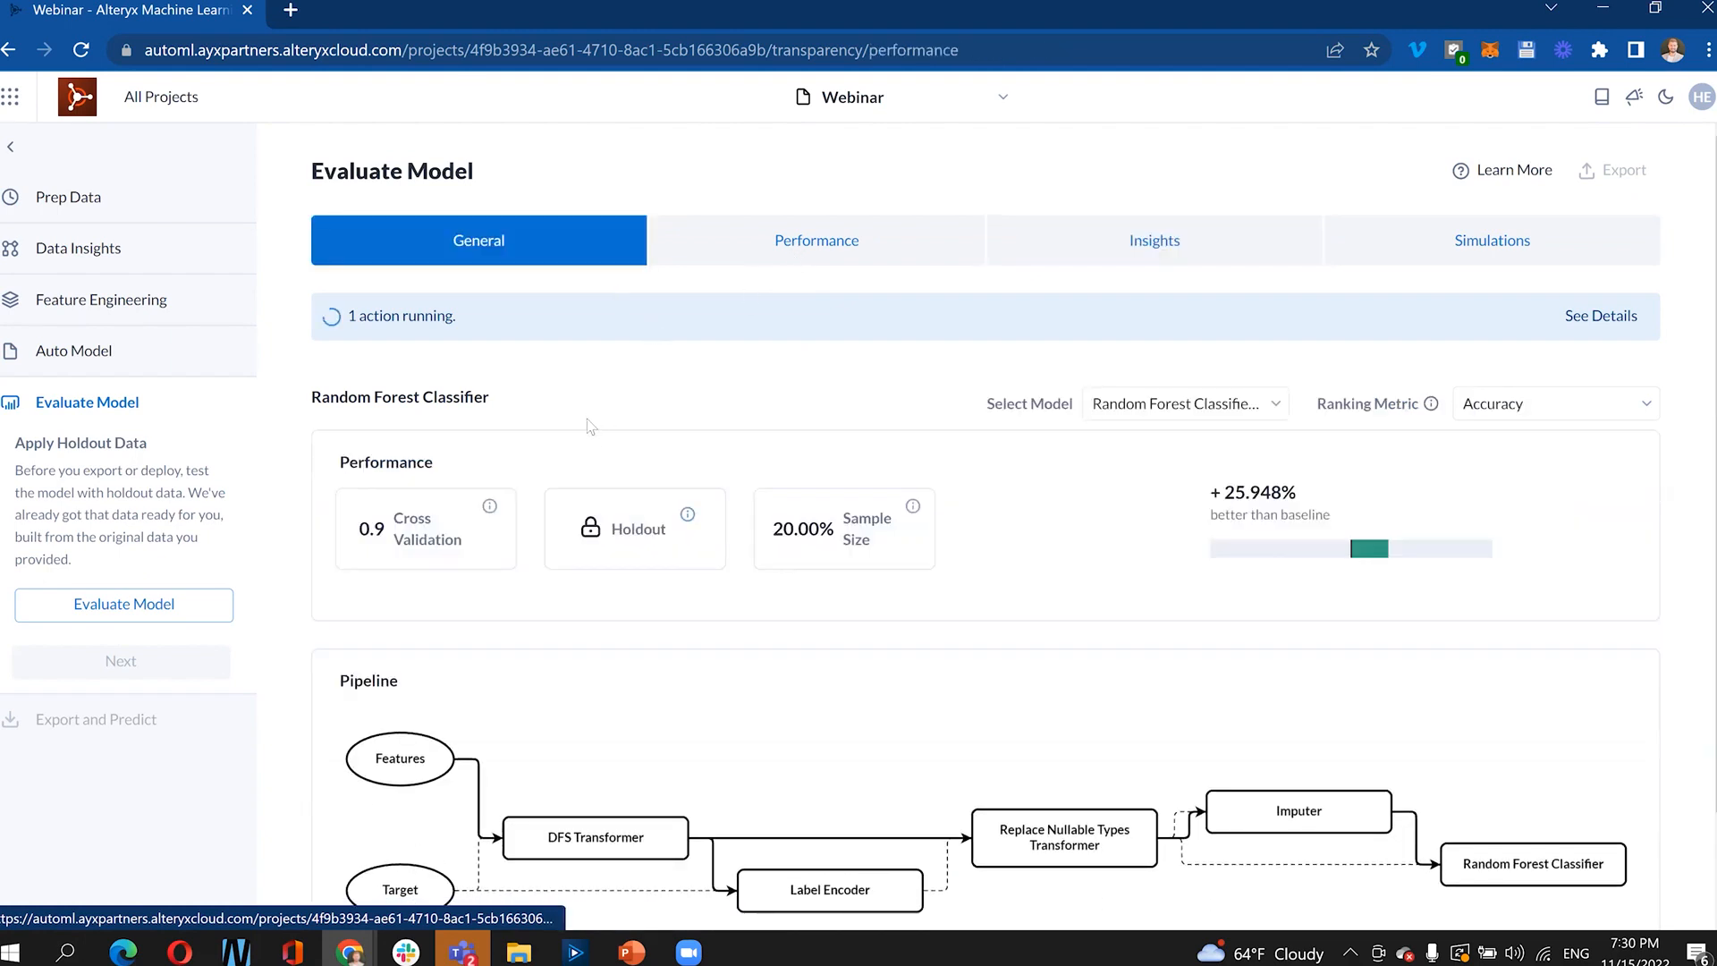
click(549, 464)
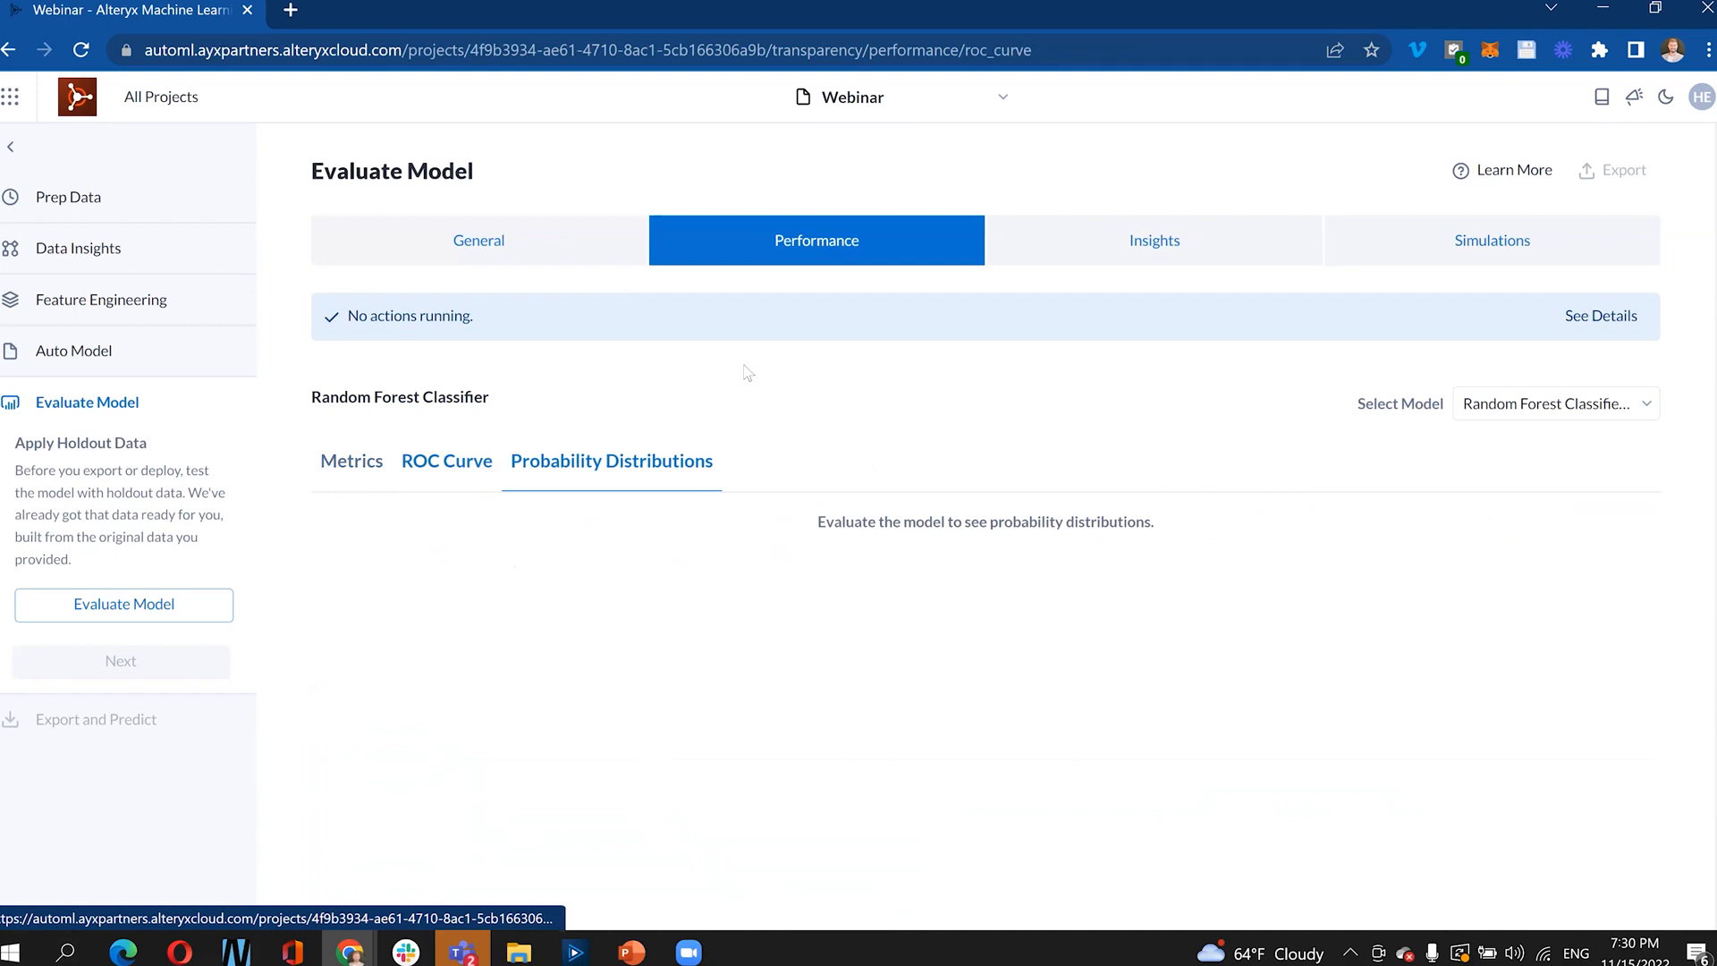
- Examine the partial dependence curves for Age and EstimatedSalary, and view the explanations of the best and worst predictions
click(1109, 240)
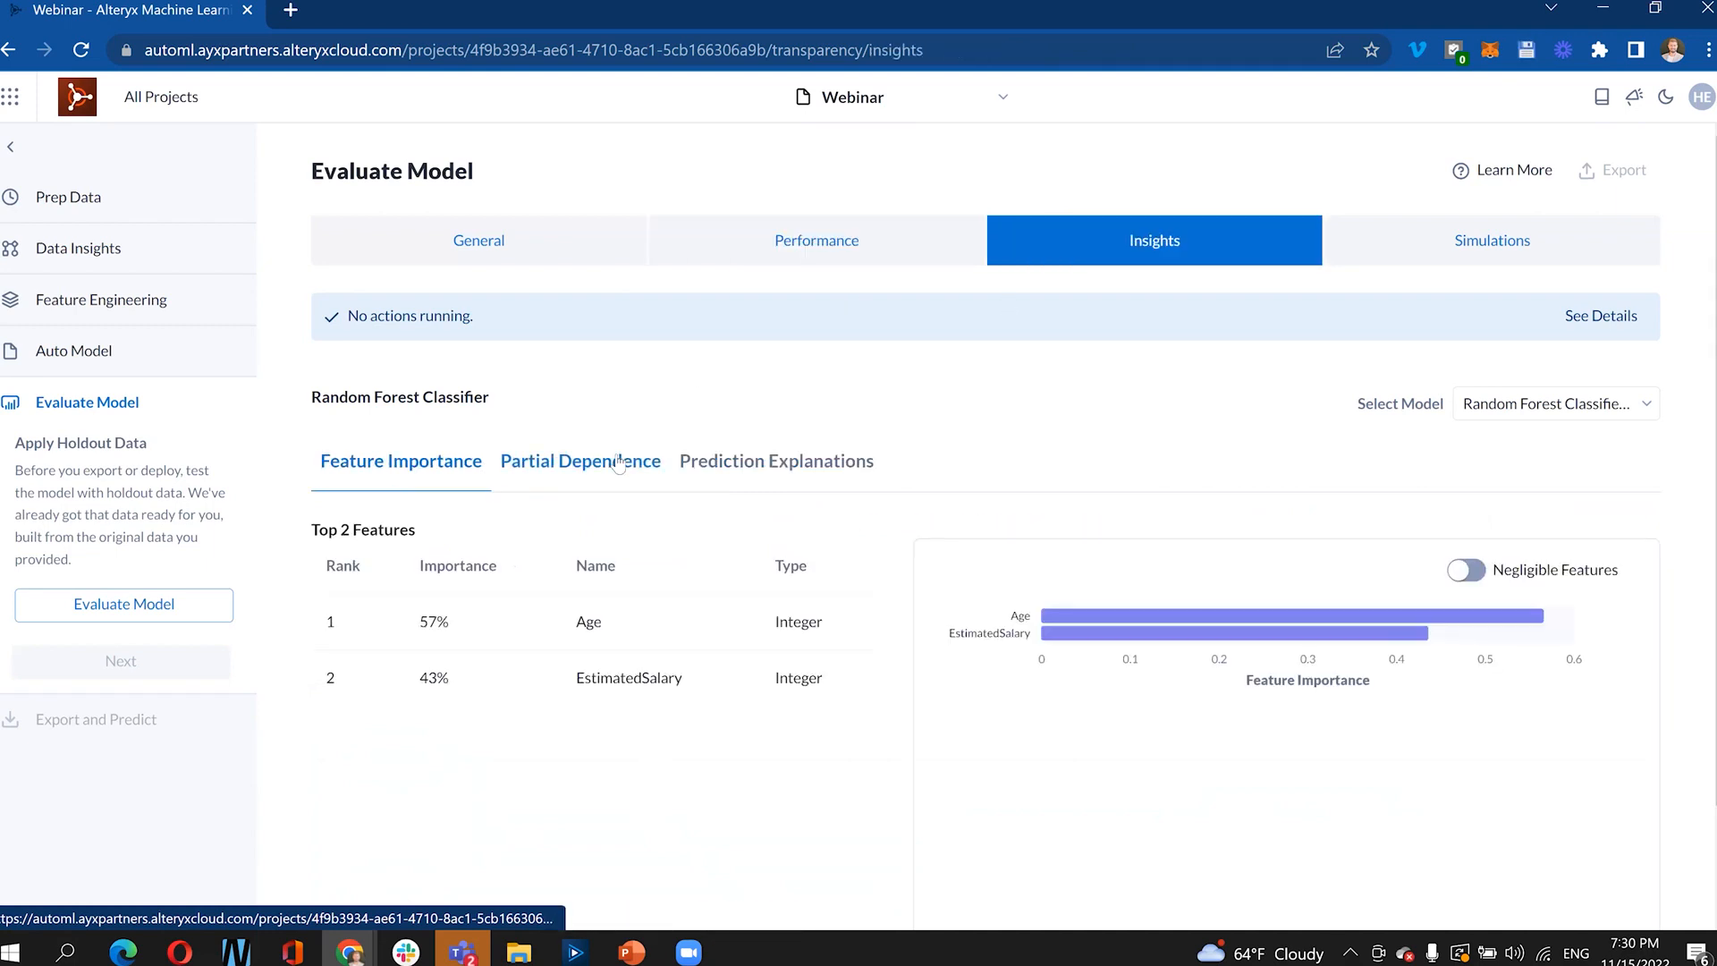
click(619, 464)
scroll(881, 560, down, 2)
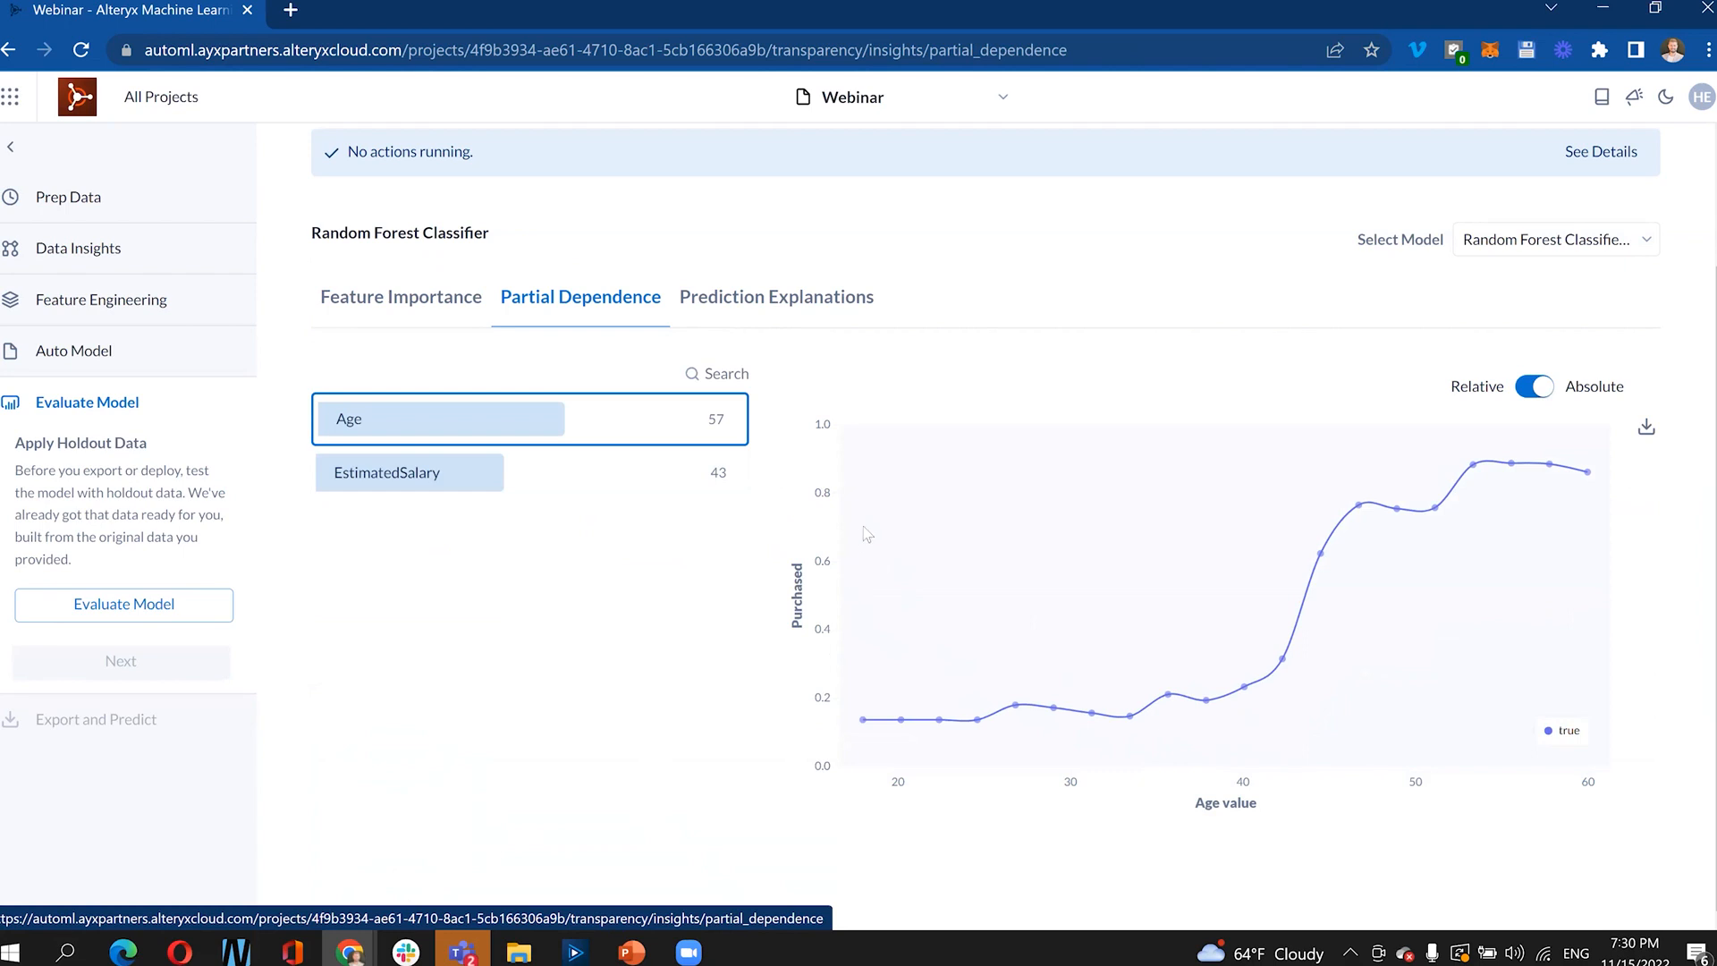
click(579, 477)
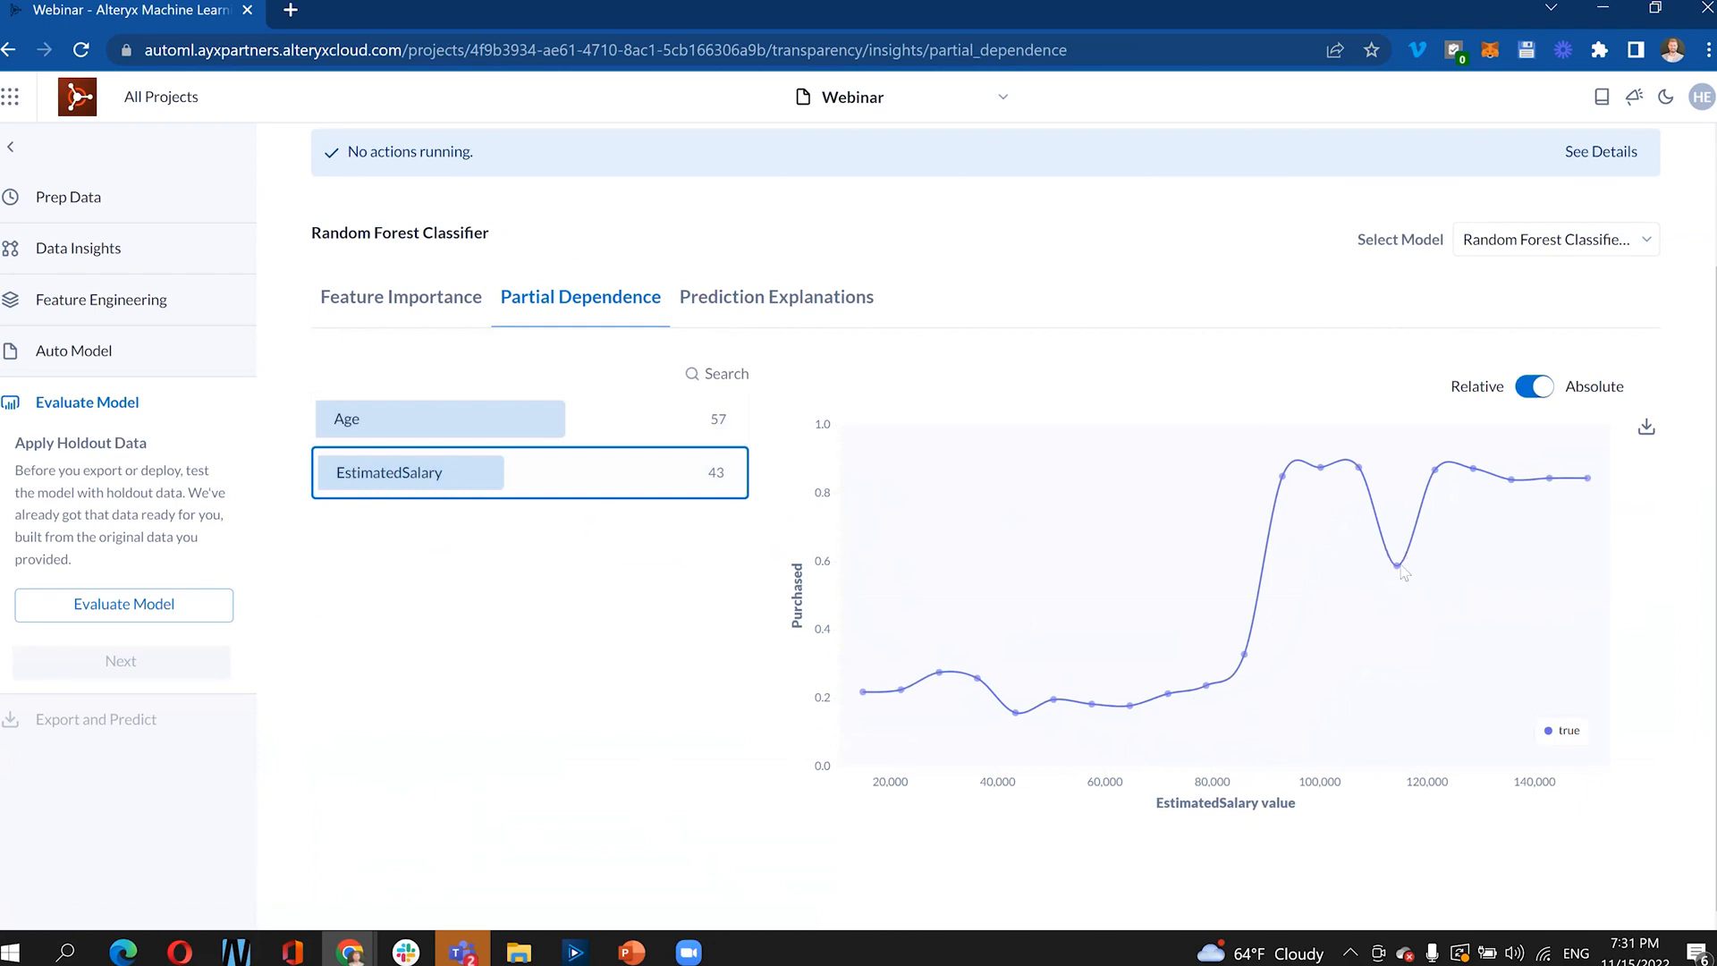
mouse_move(1401, 570)
click(739, 315)
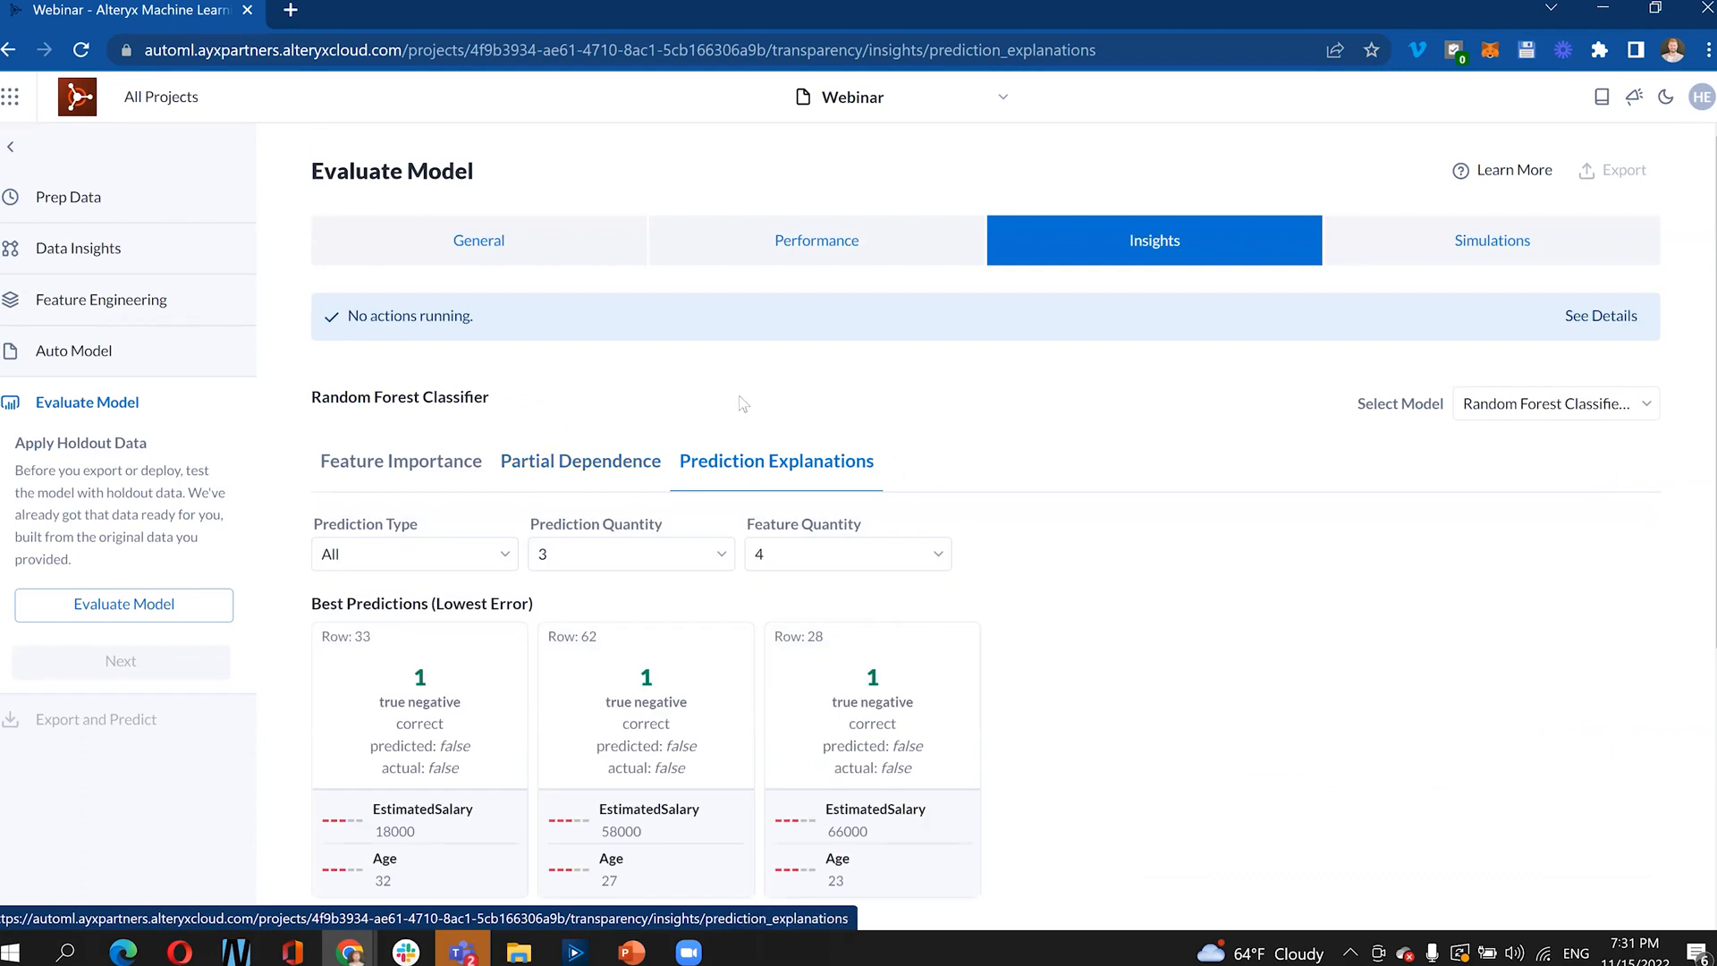
scroll(1024, 456, down, 3)
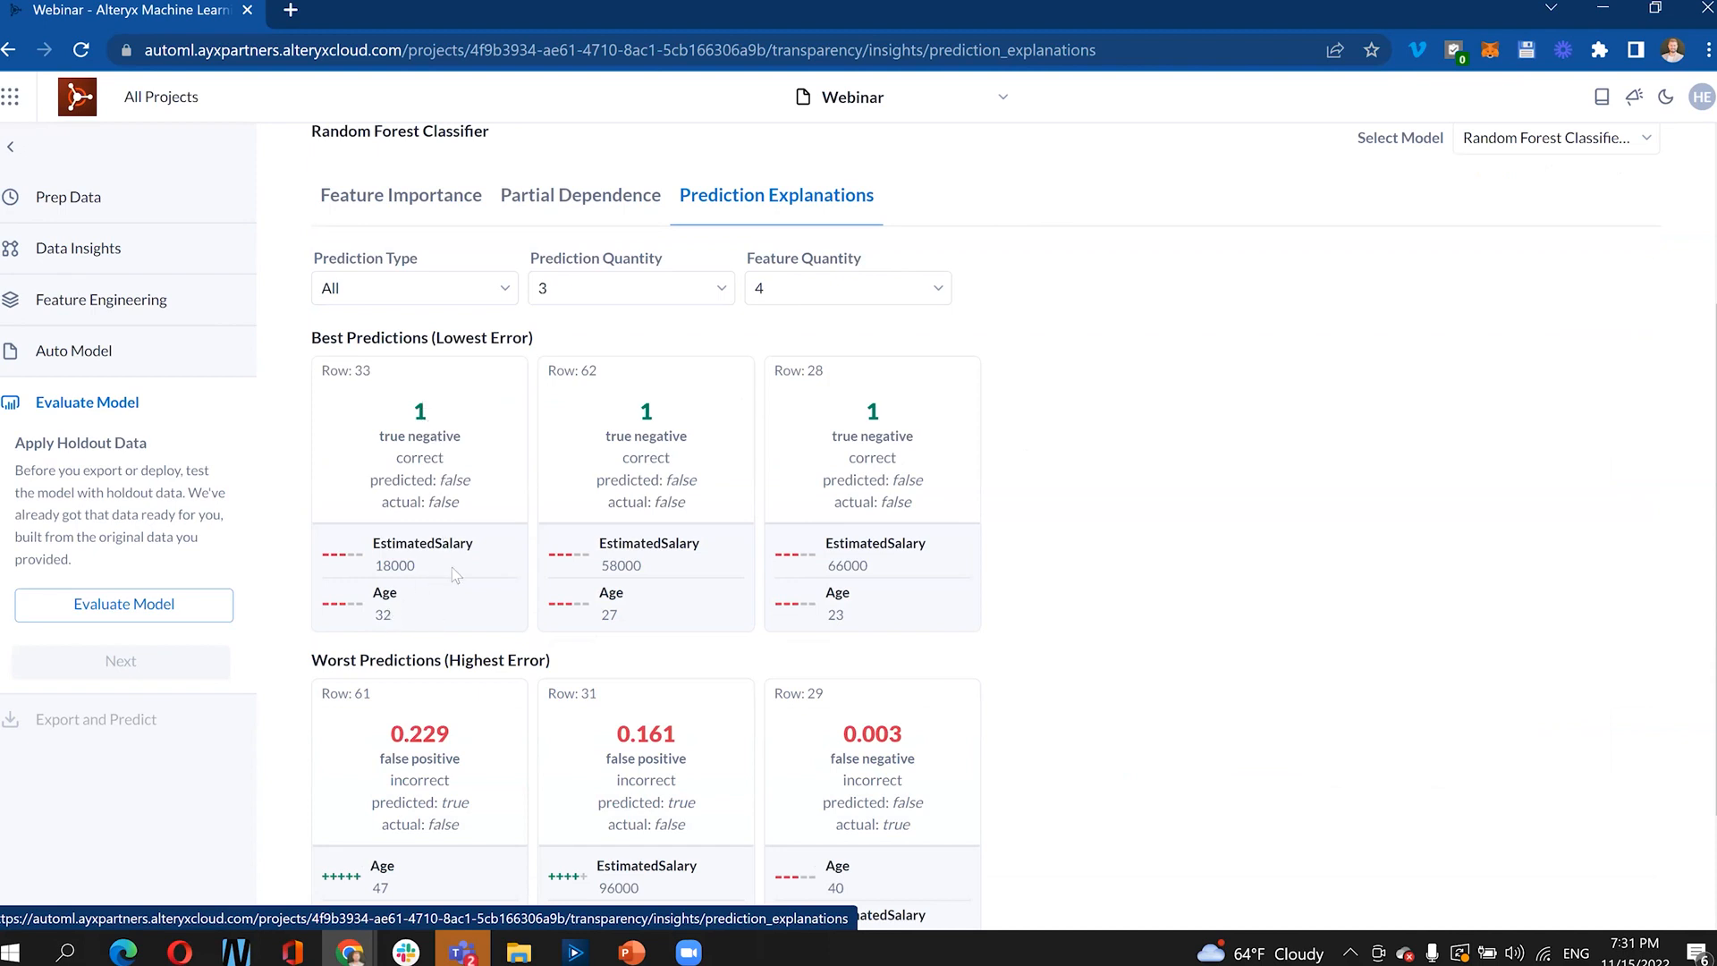
- Compare the Age and EstimatedSalary partial dependence curves again, inspecting the Age curve's point just above 30
click(572, 198)
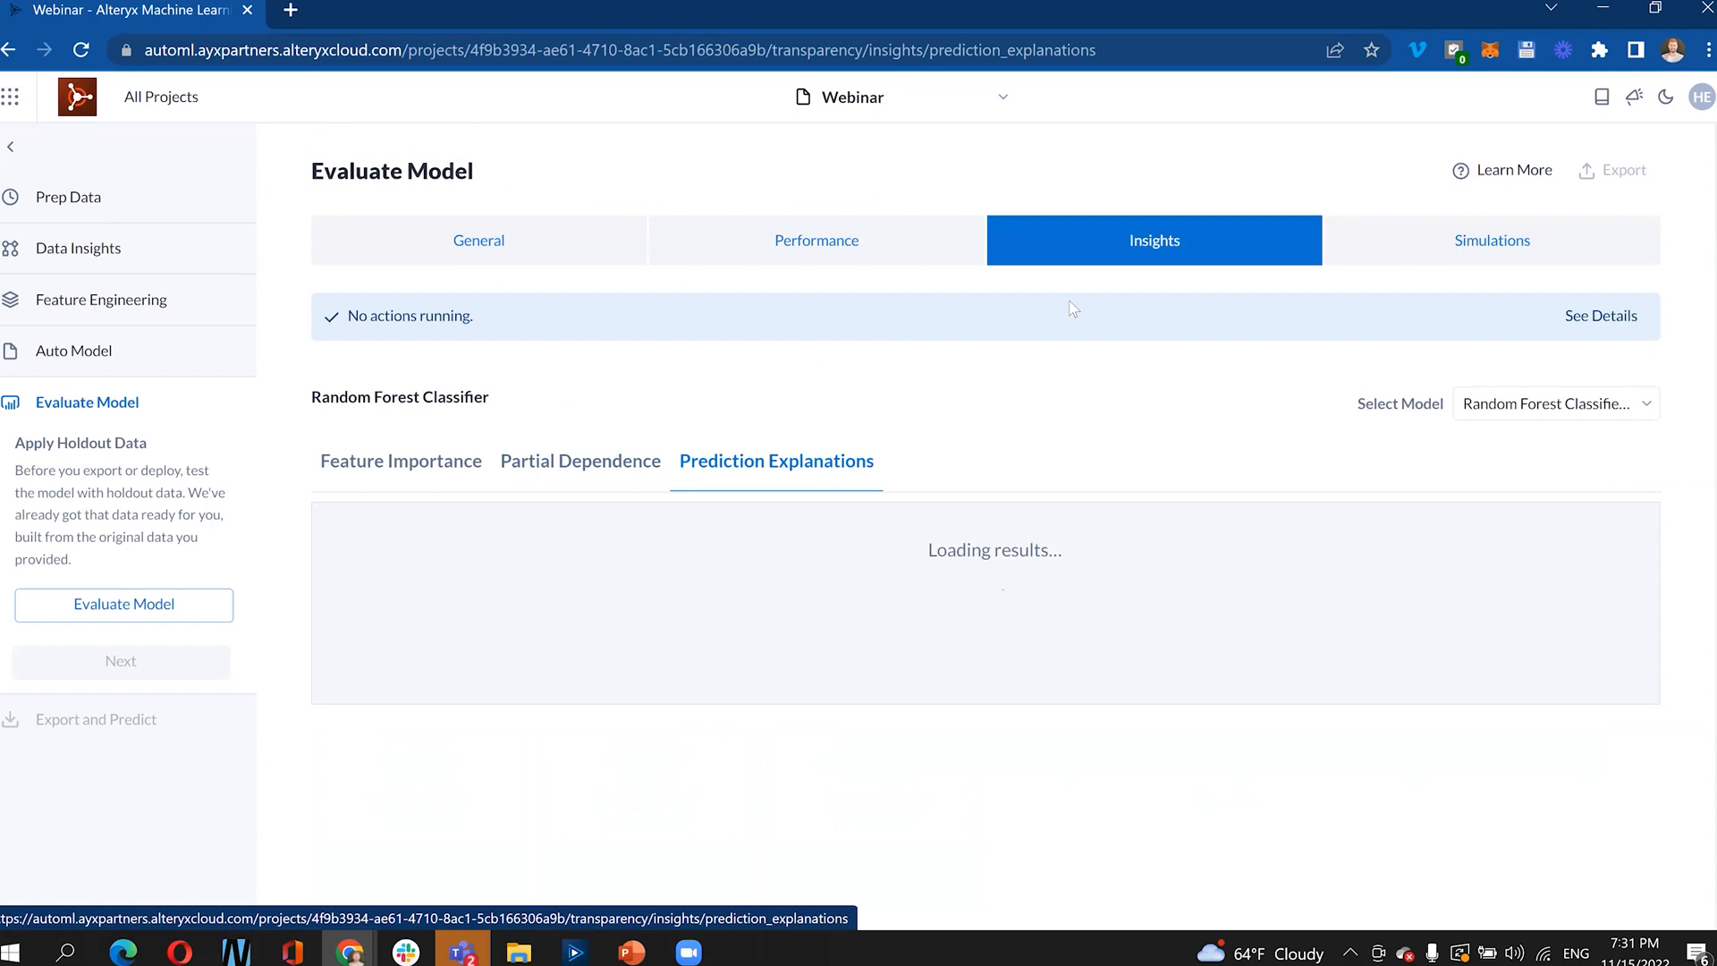
click(591, 471)
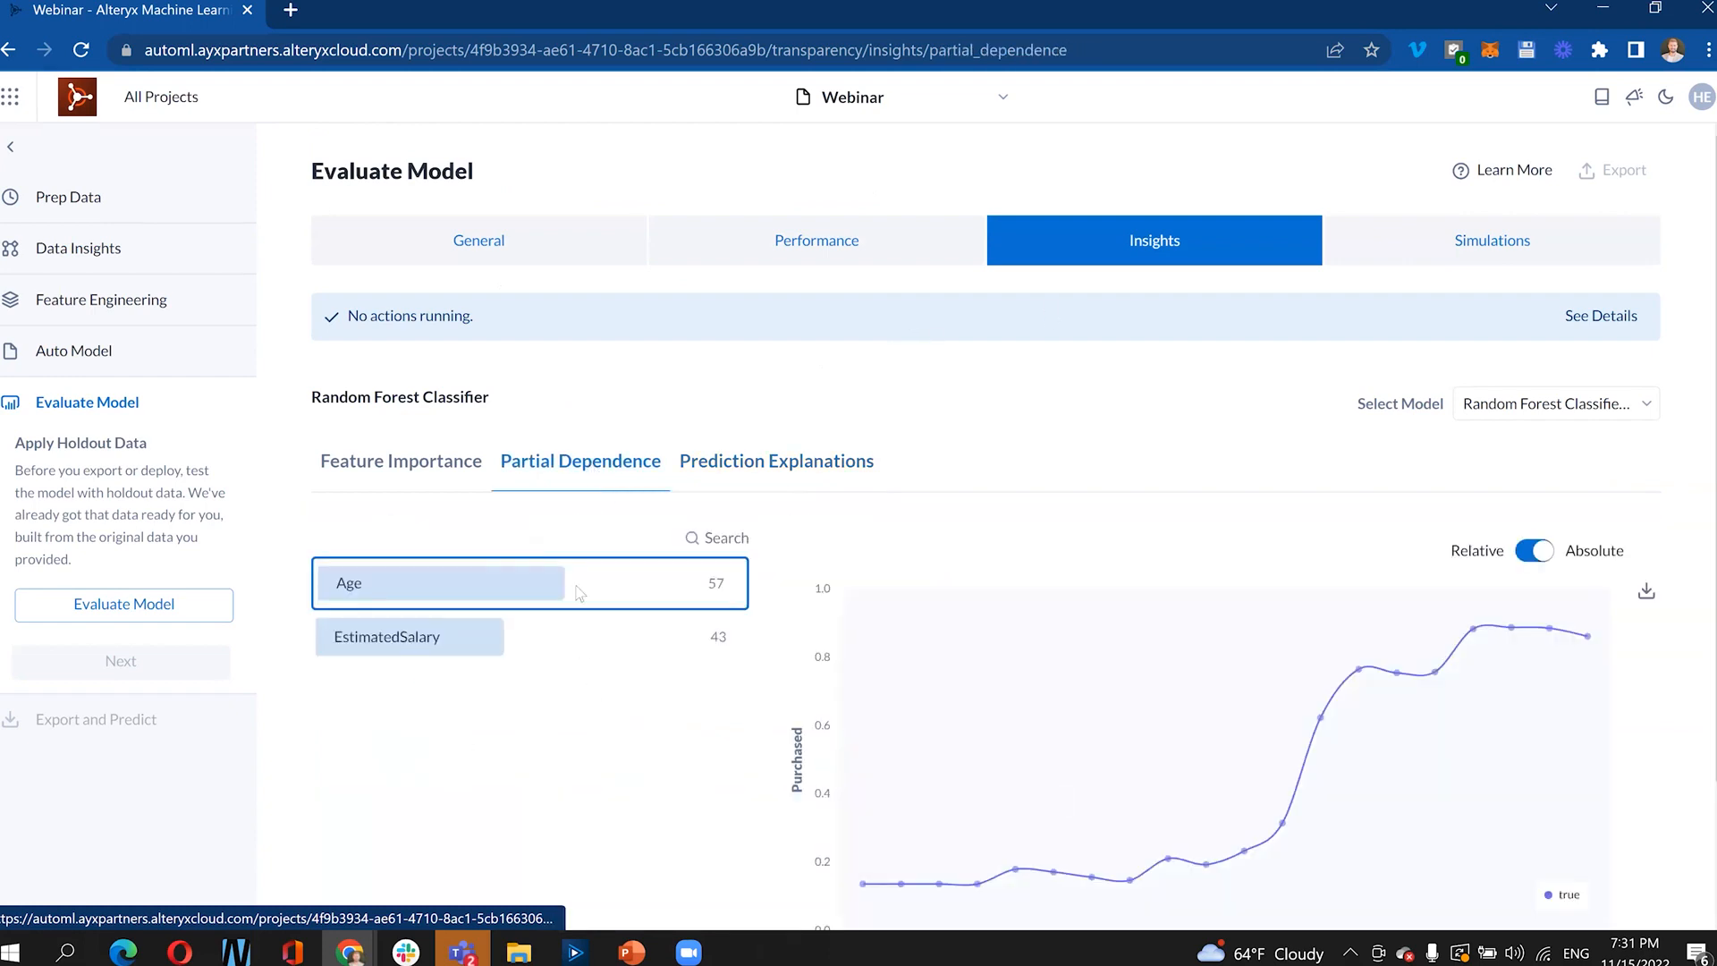
scroll(620, 441, down, 2)
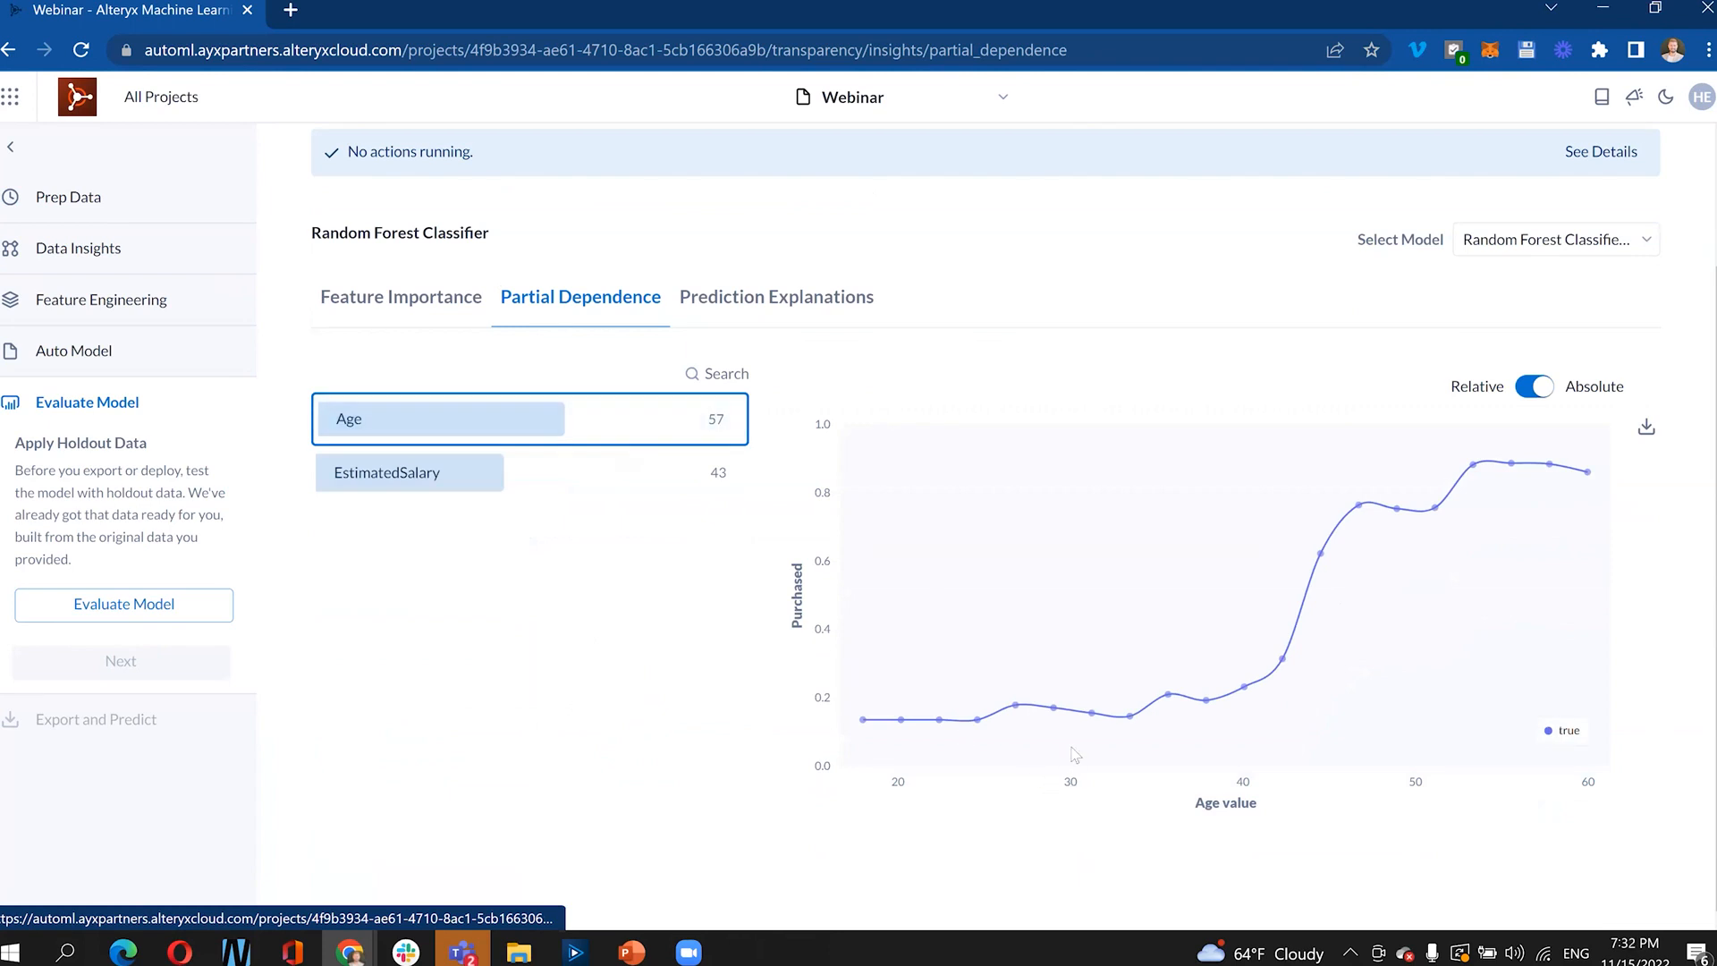
click(557, 494)
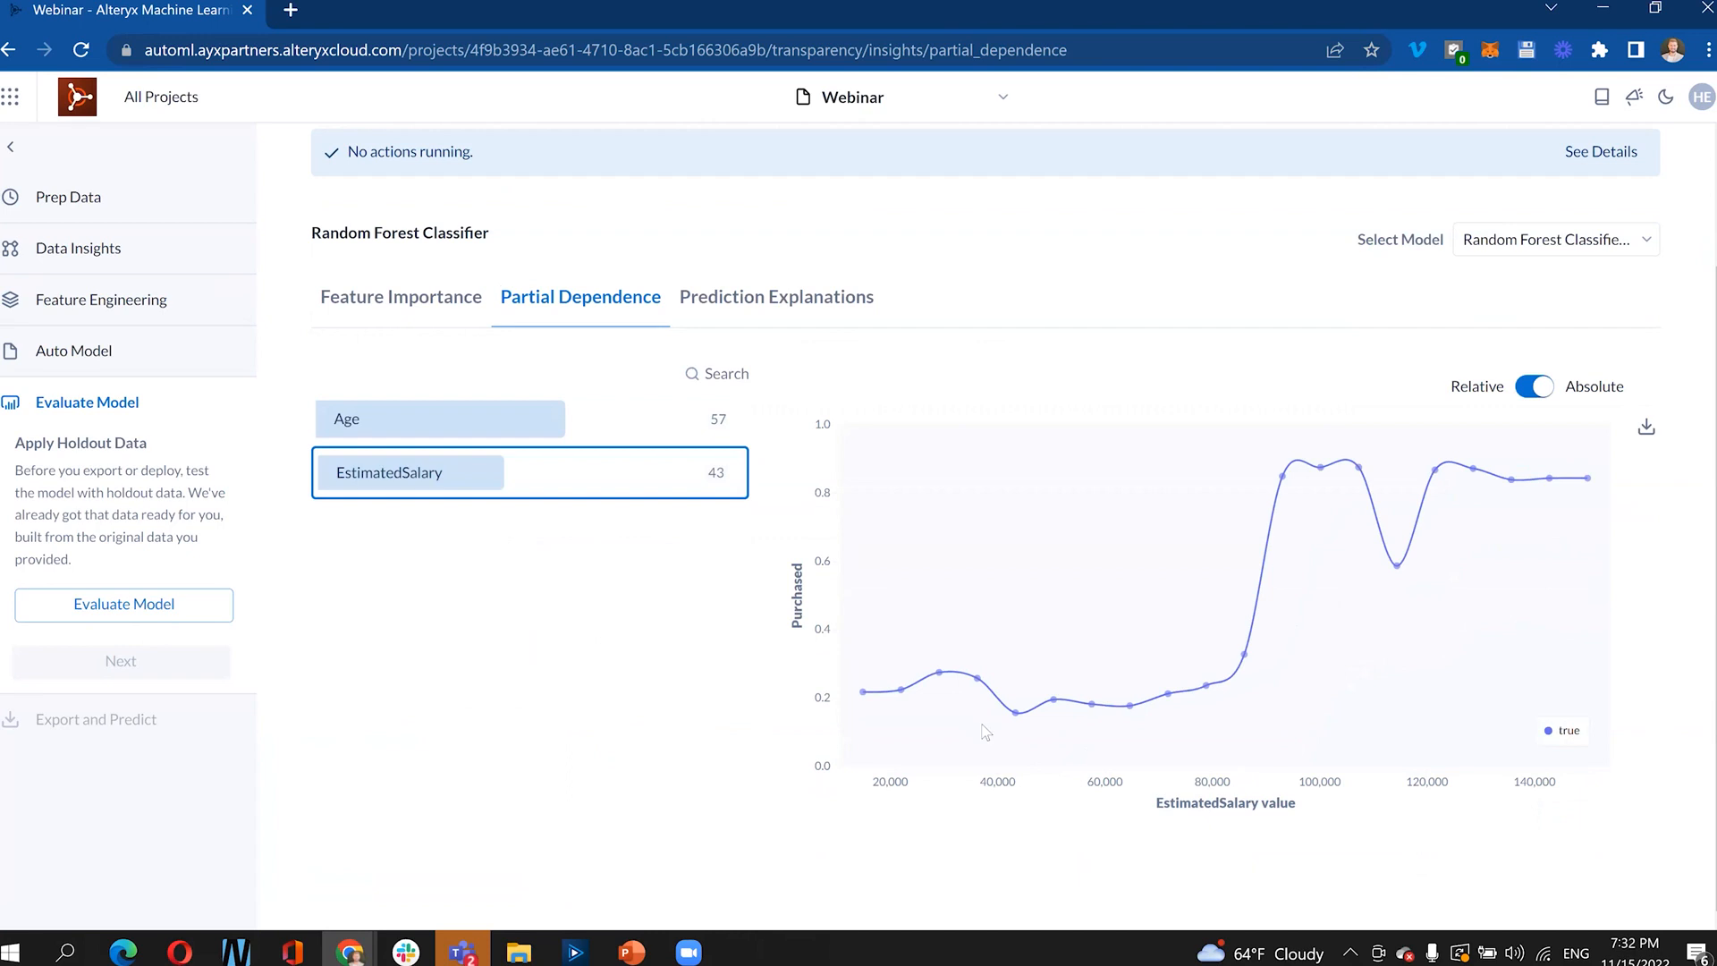
click(612, 419)
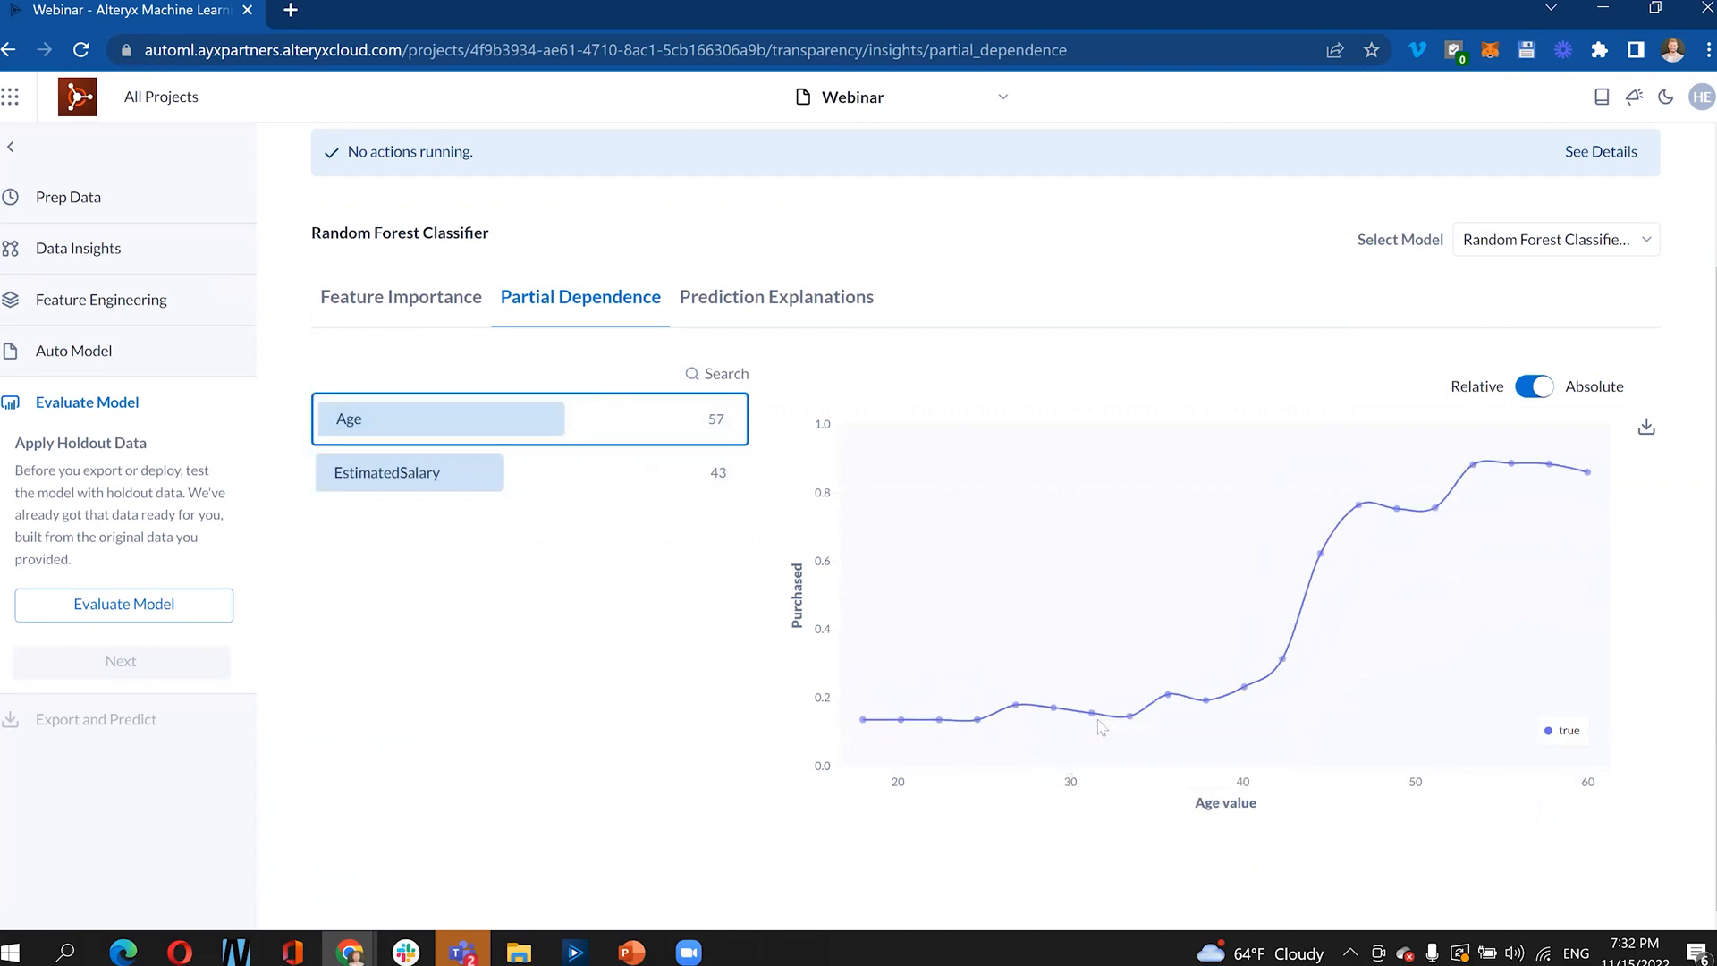
mouse_move(1092, 717)
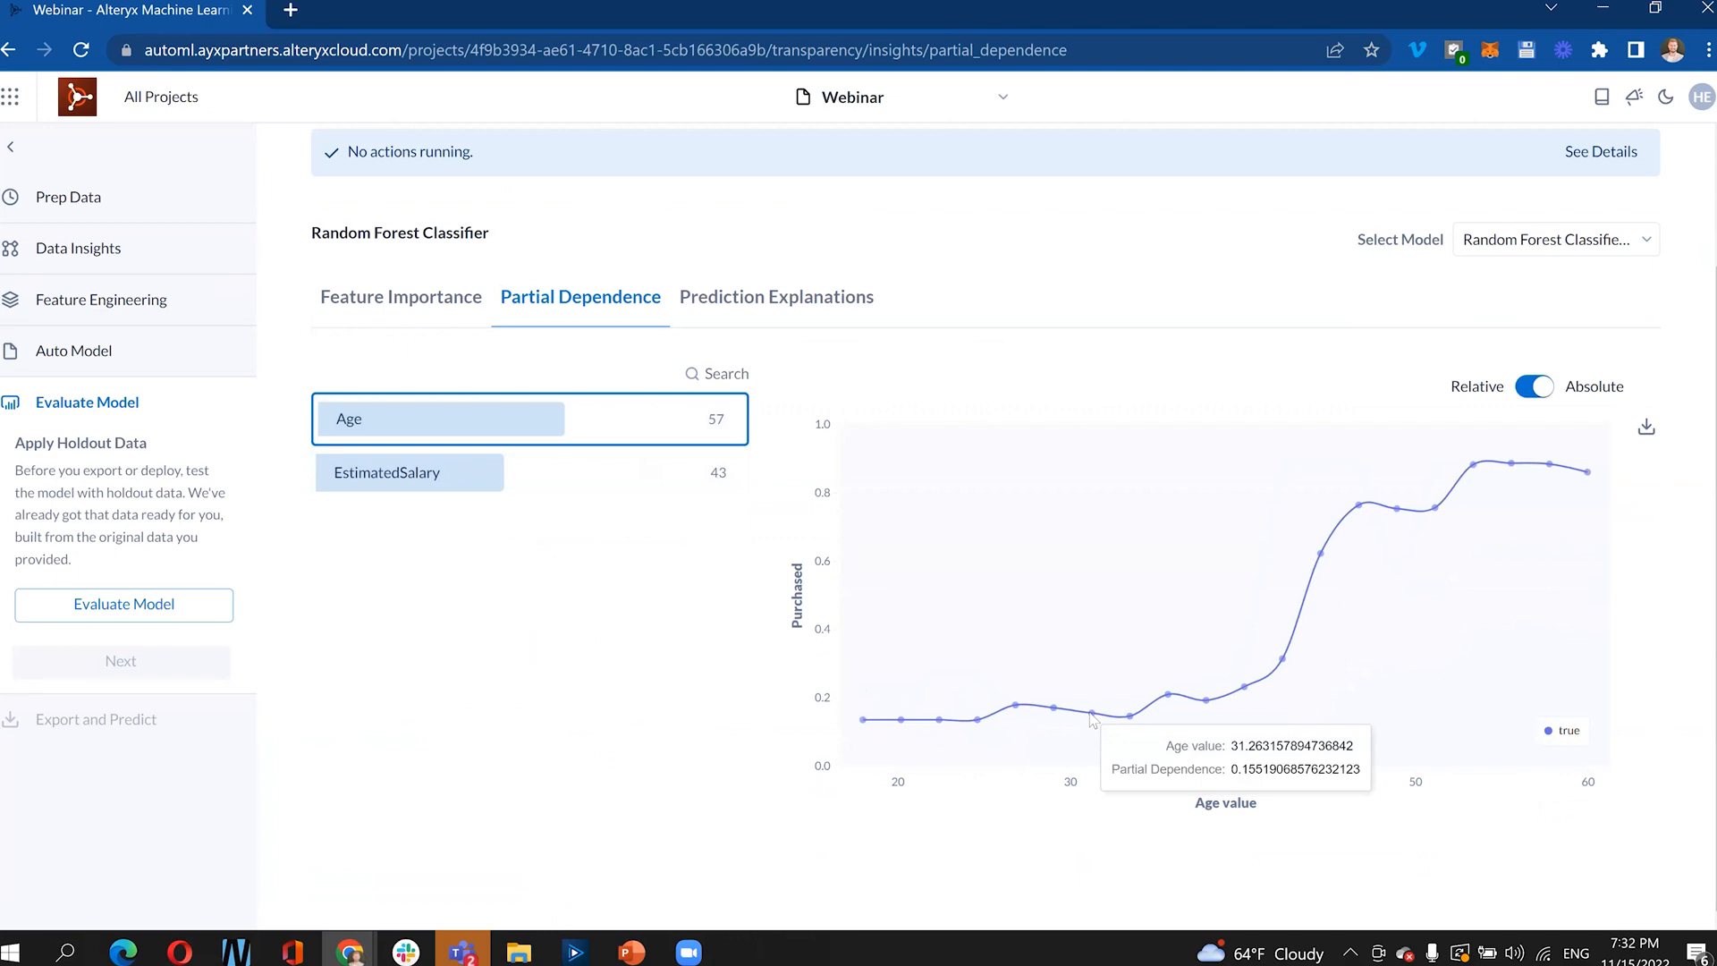
click(402, 472)
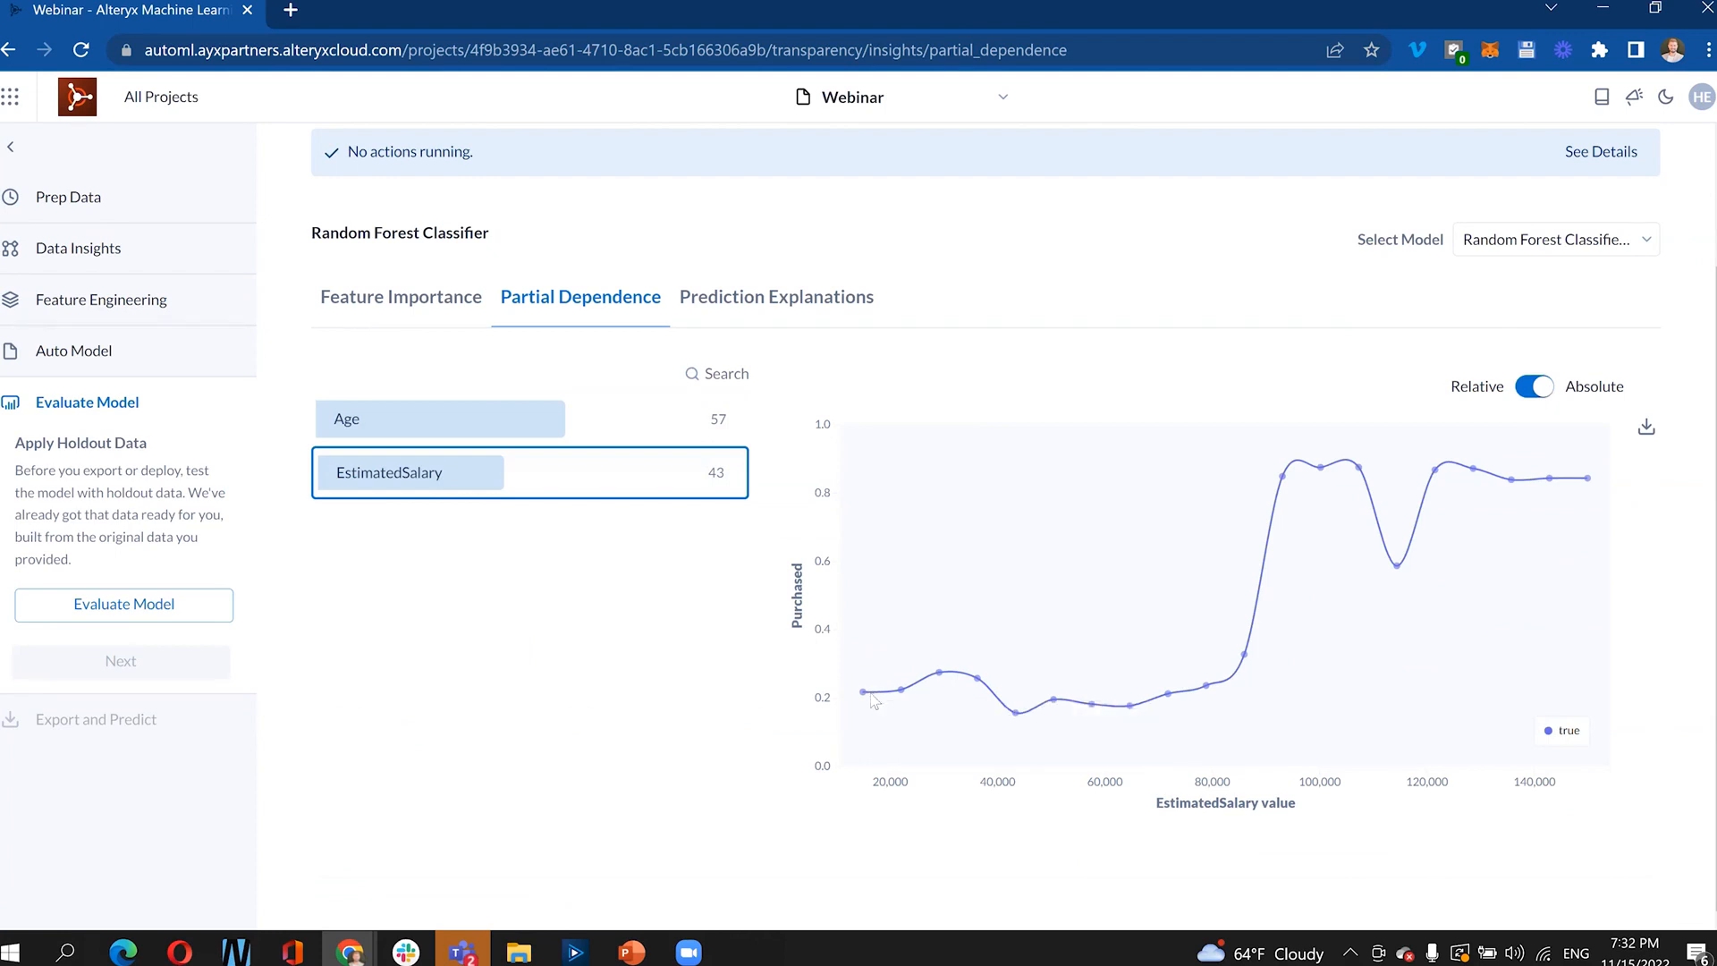
- Inspect the prediction explanations, comparing predicted and actual outcomes of the lowest-error rows with those of the highest-error rows
click(749, 299)
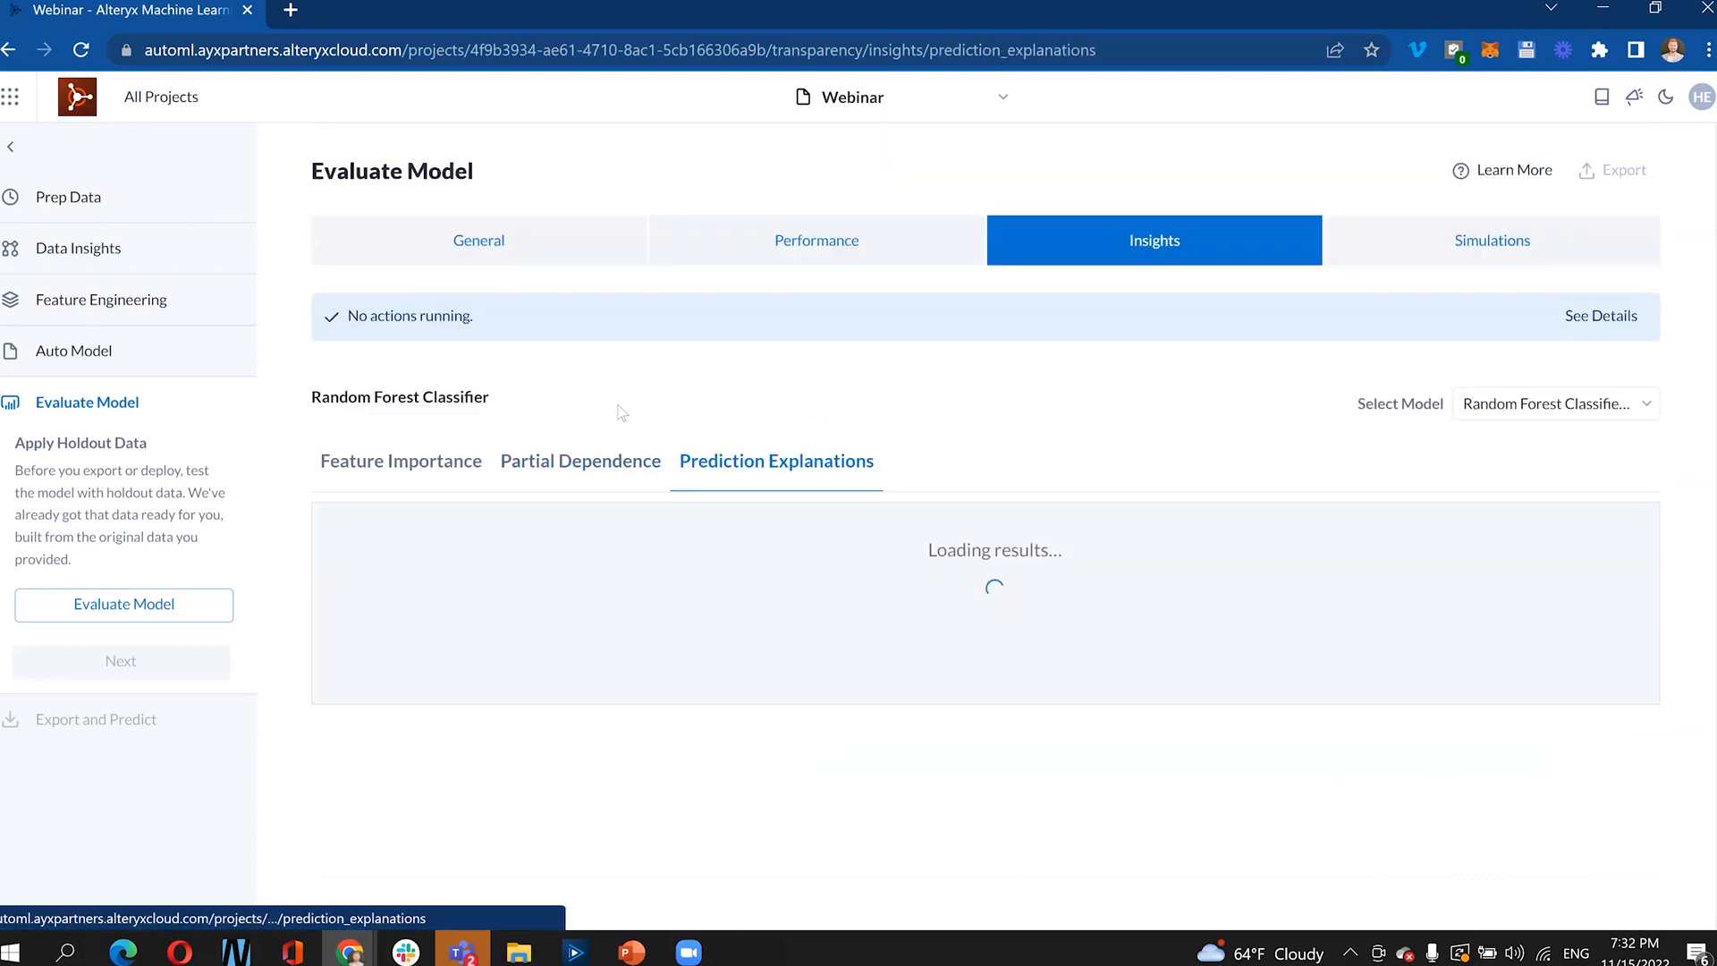
scroll(393, 429, down, 3)
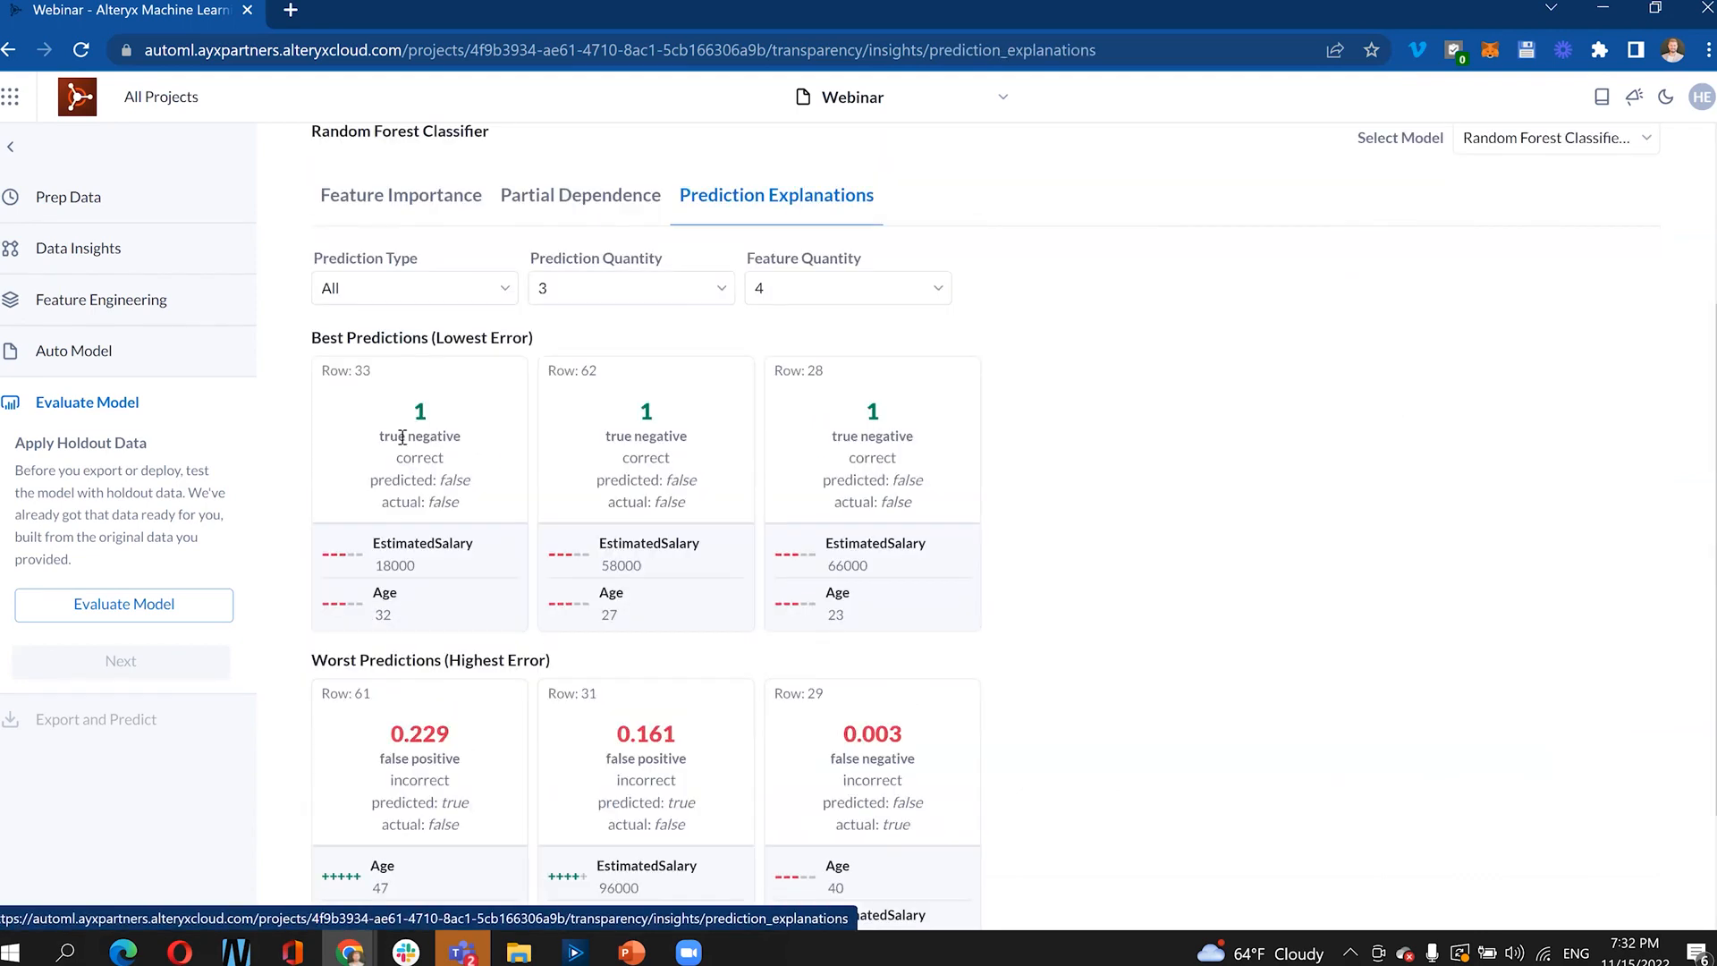
triple_click(402, 437)
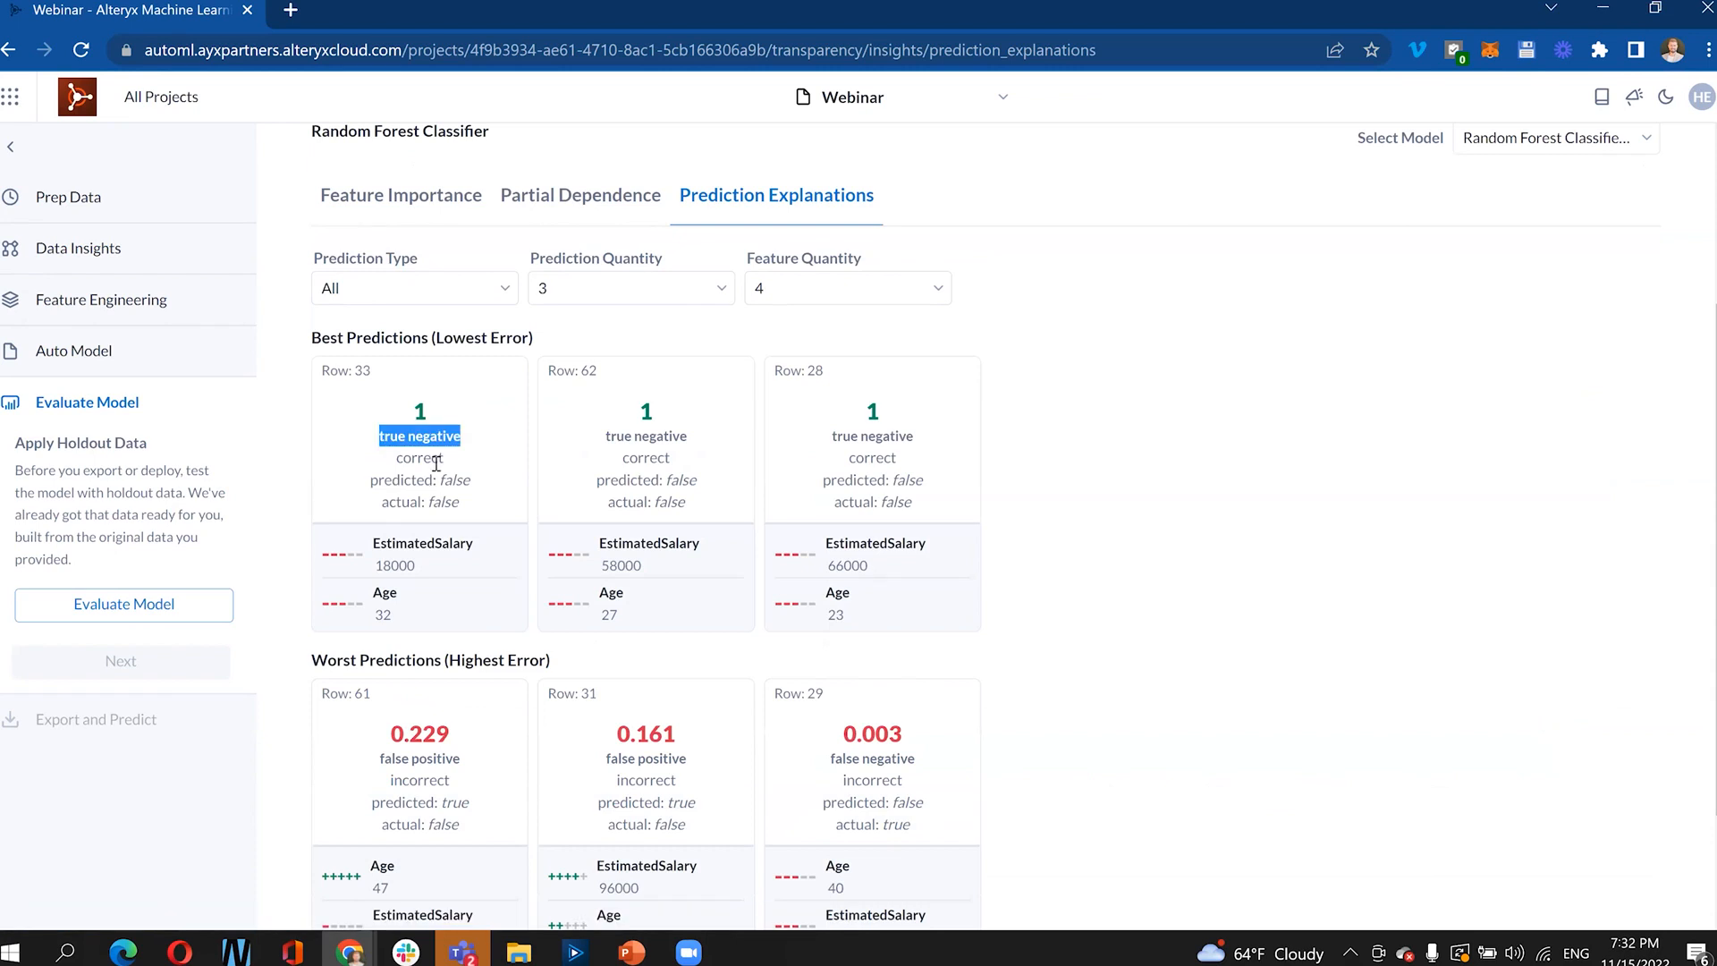
scroll(436, 462, down, 2)
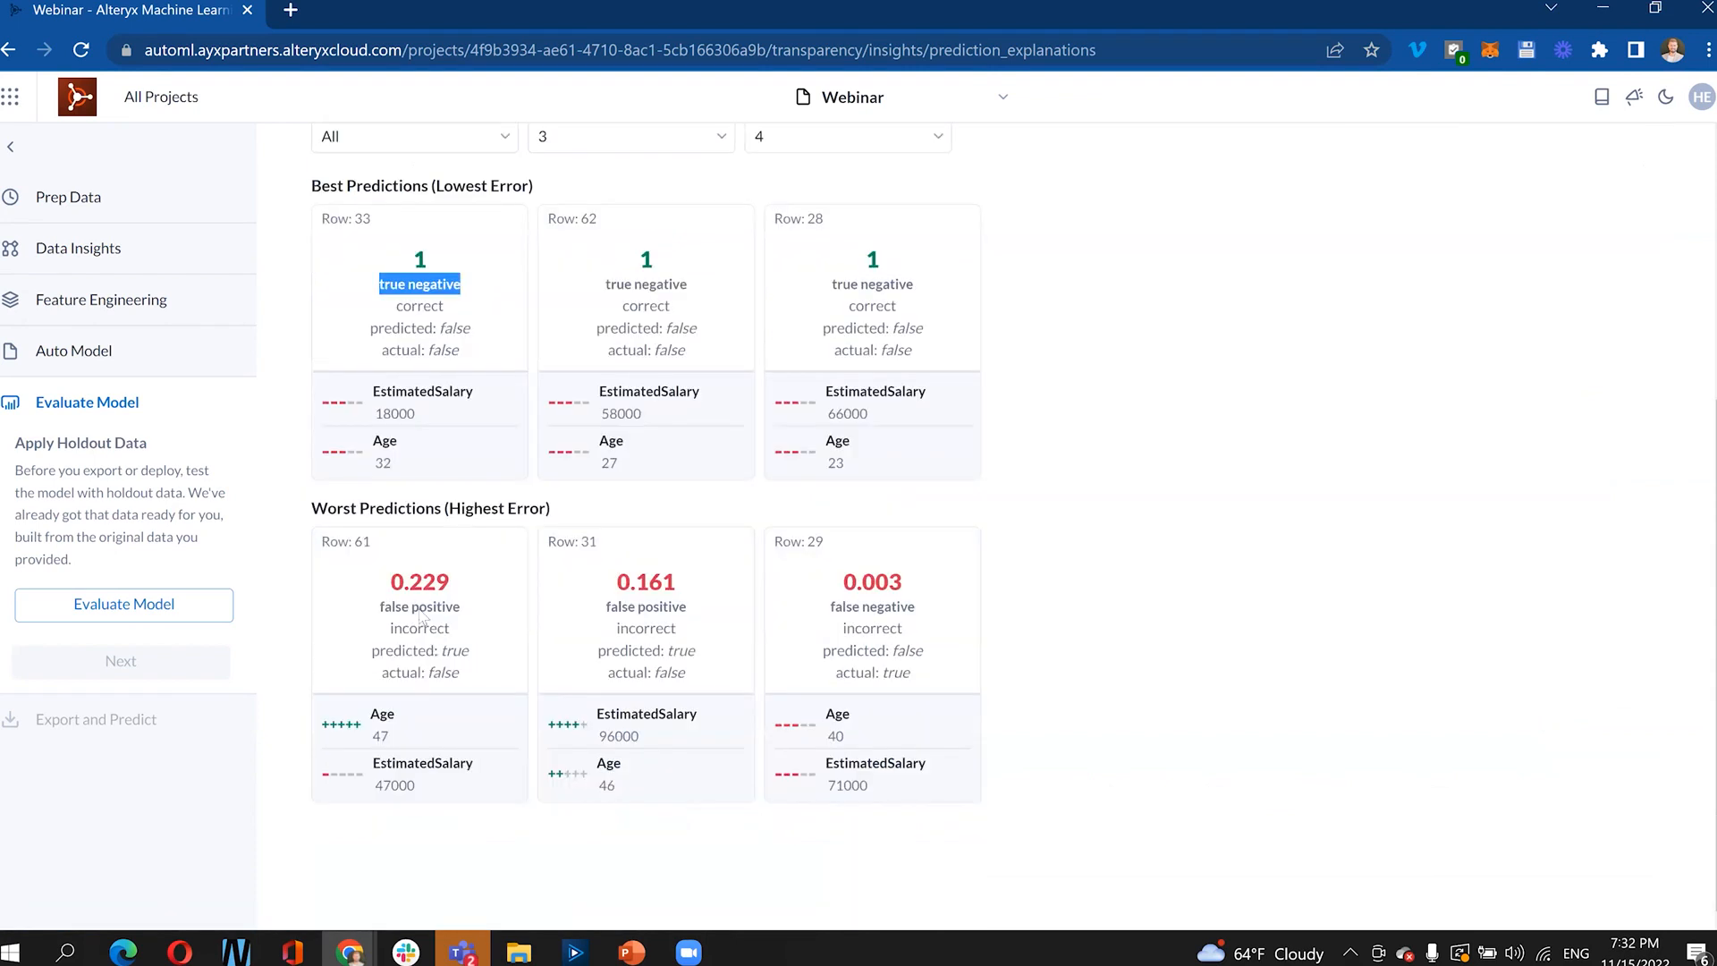
double_click(466, 511)
click(466, 507)
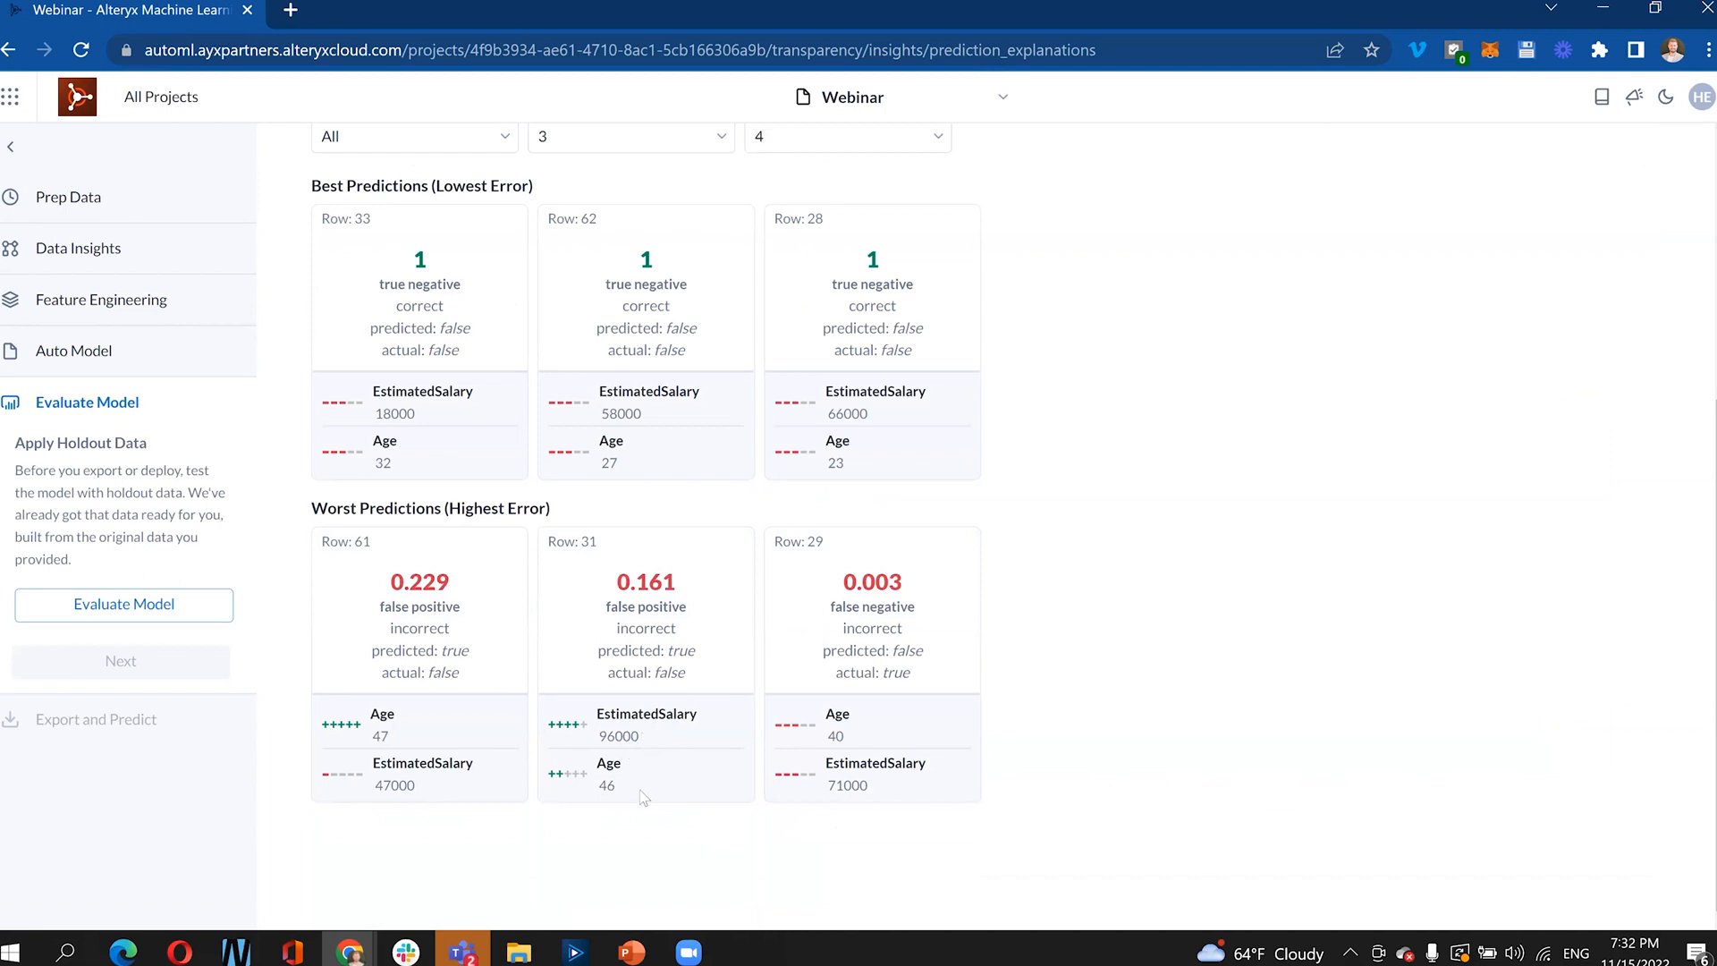
double_click(674, 672)
scroll(582, 481, up, 1)
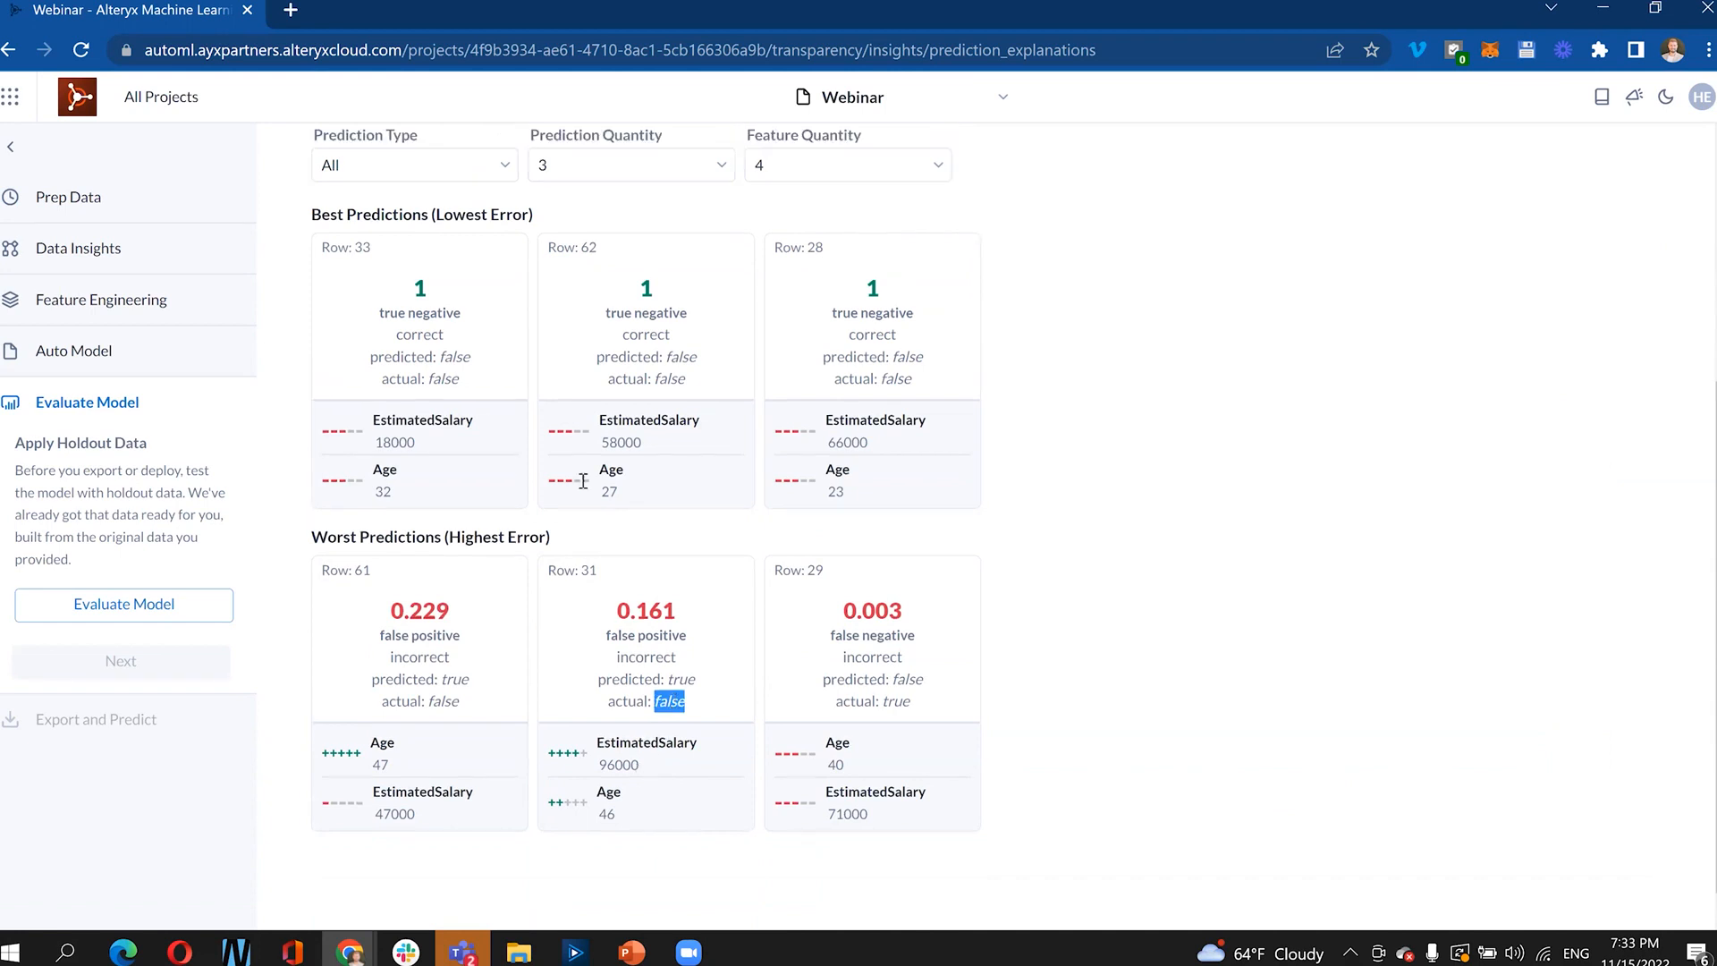
scroll(582, 481, up, 3)
scroll(666, 373, down, 3)
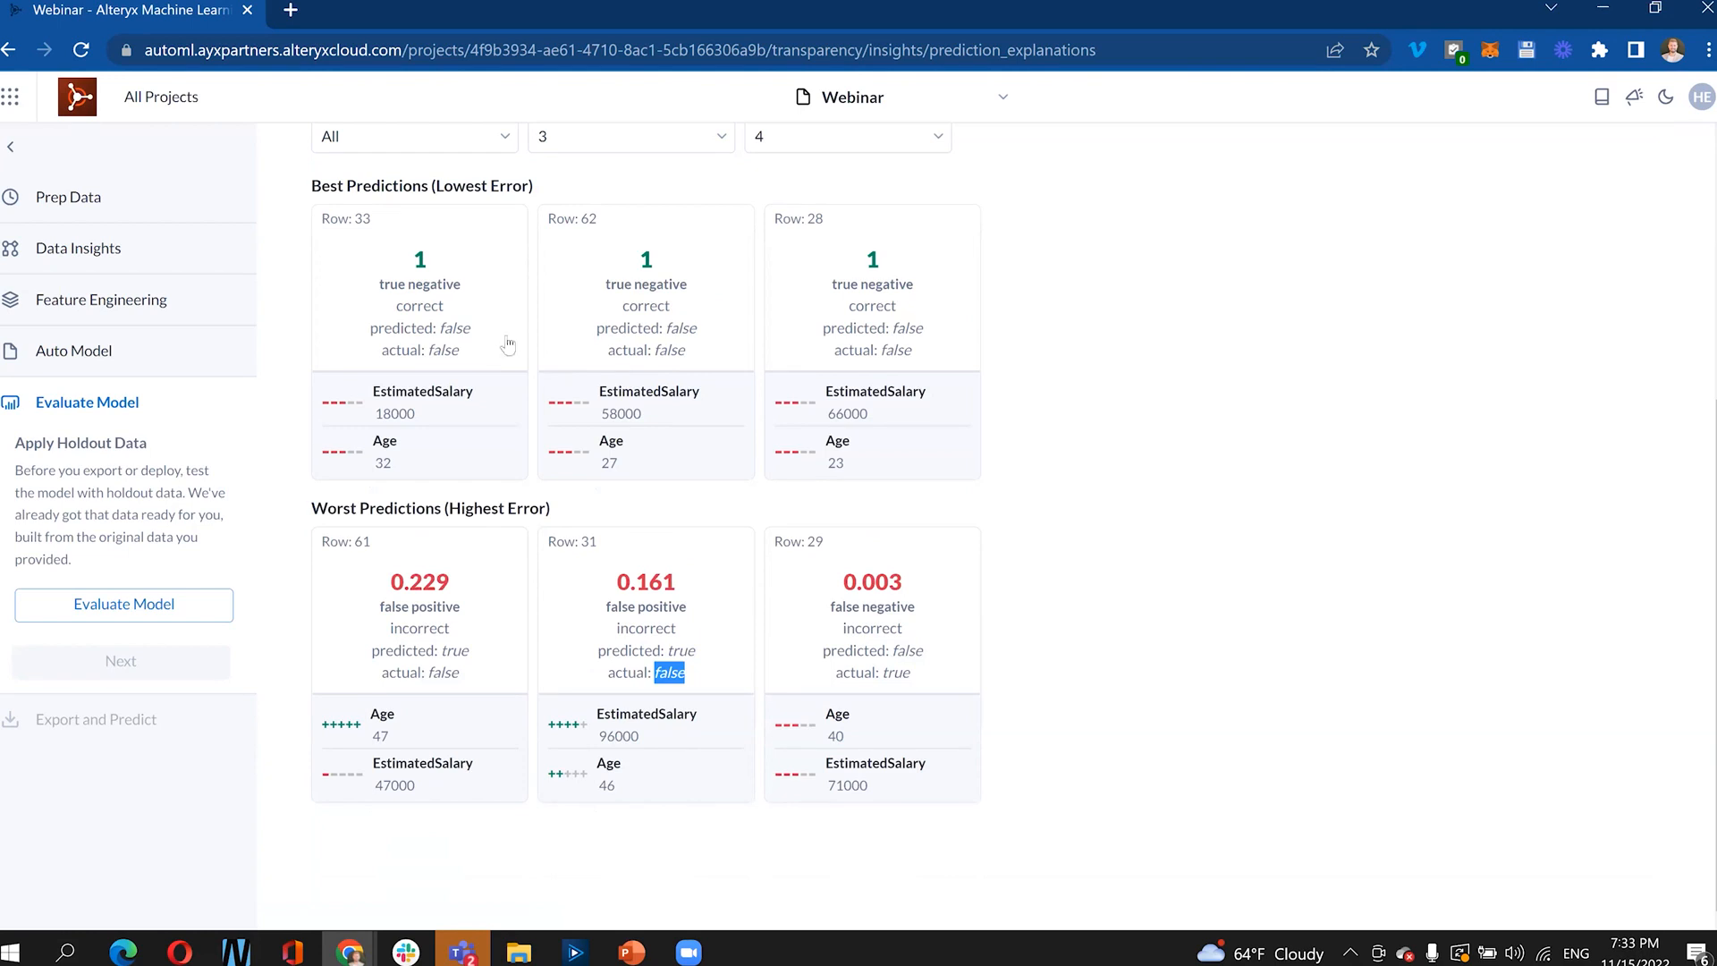
scroll(507, 345, up, 3)
- Return to partial dependence and check the EstimatedSalary curve followed by the Age curve against the explained predictions
click(583, 312)
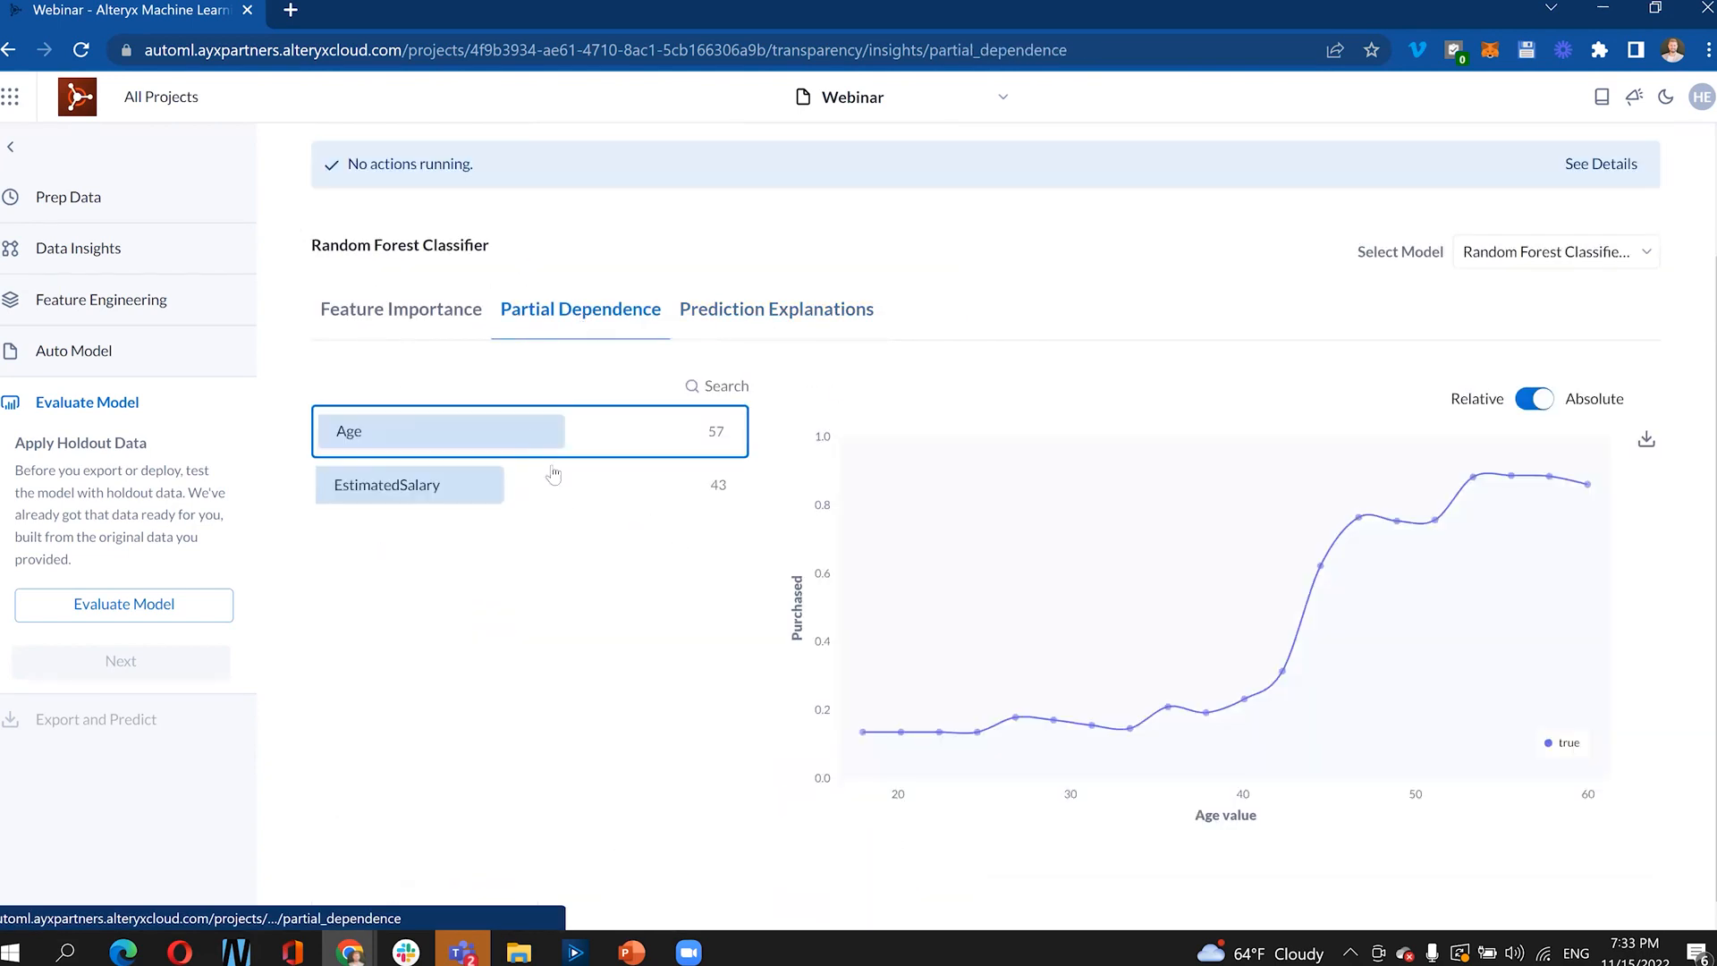
click(569, 512)
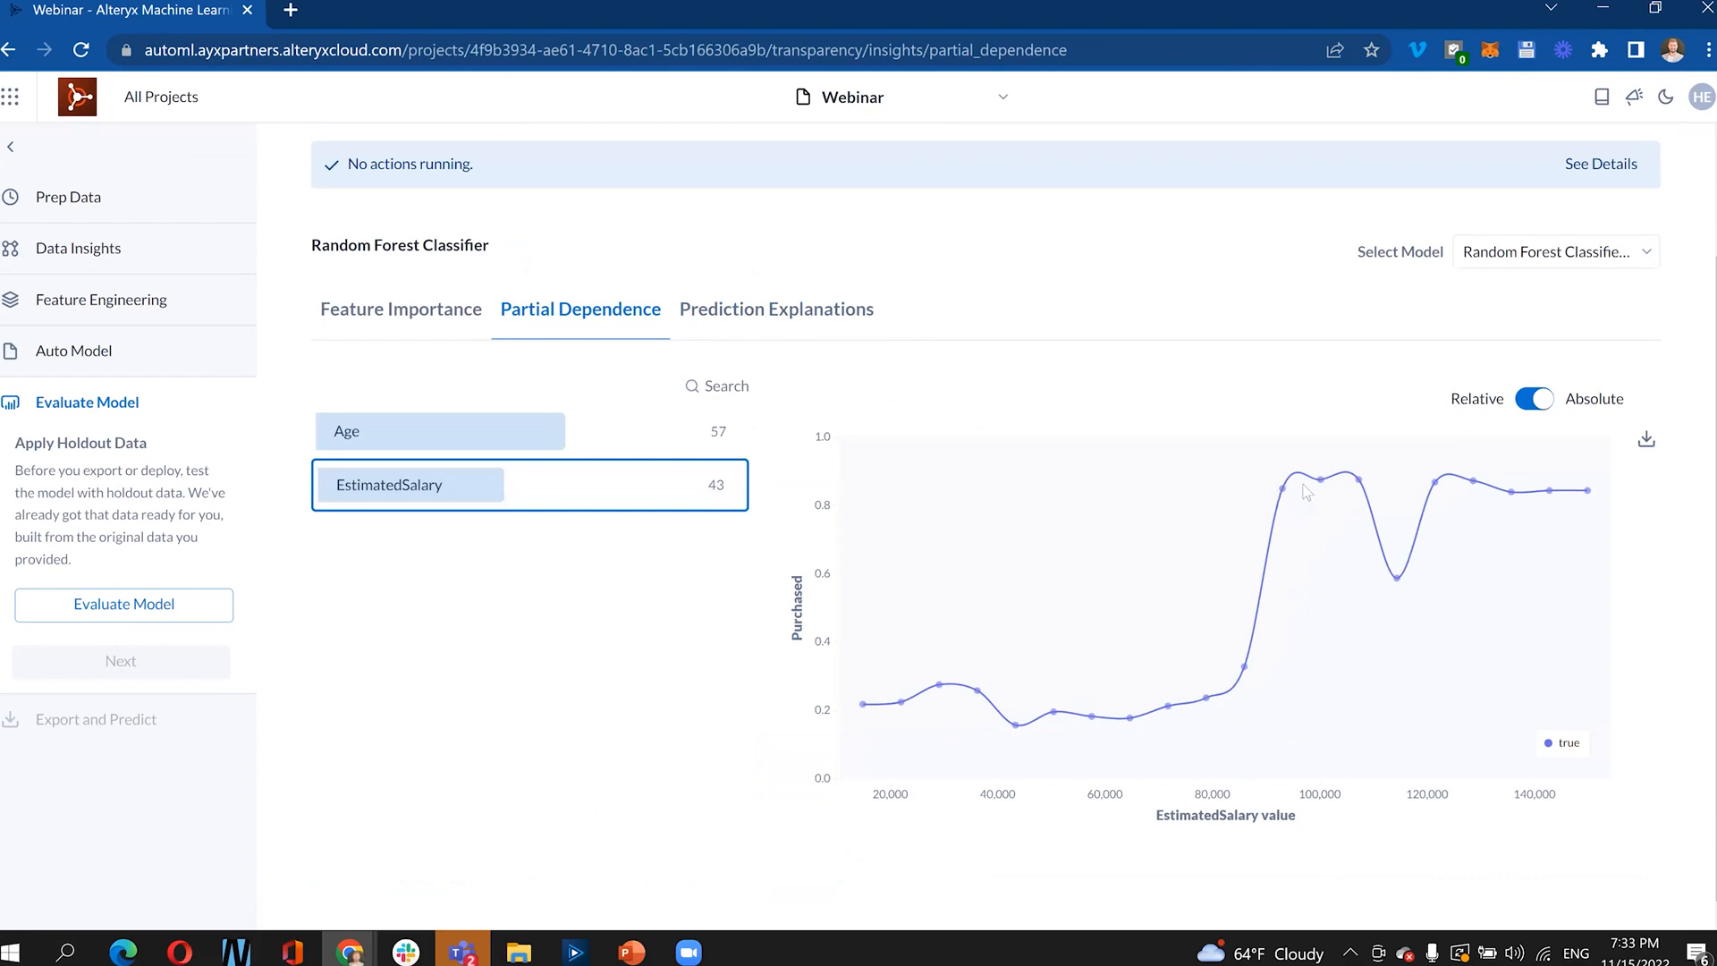
click(469, 447)
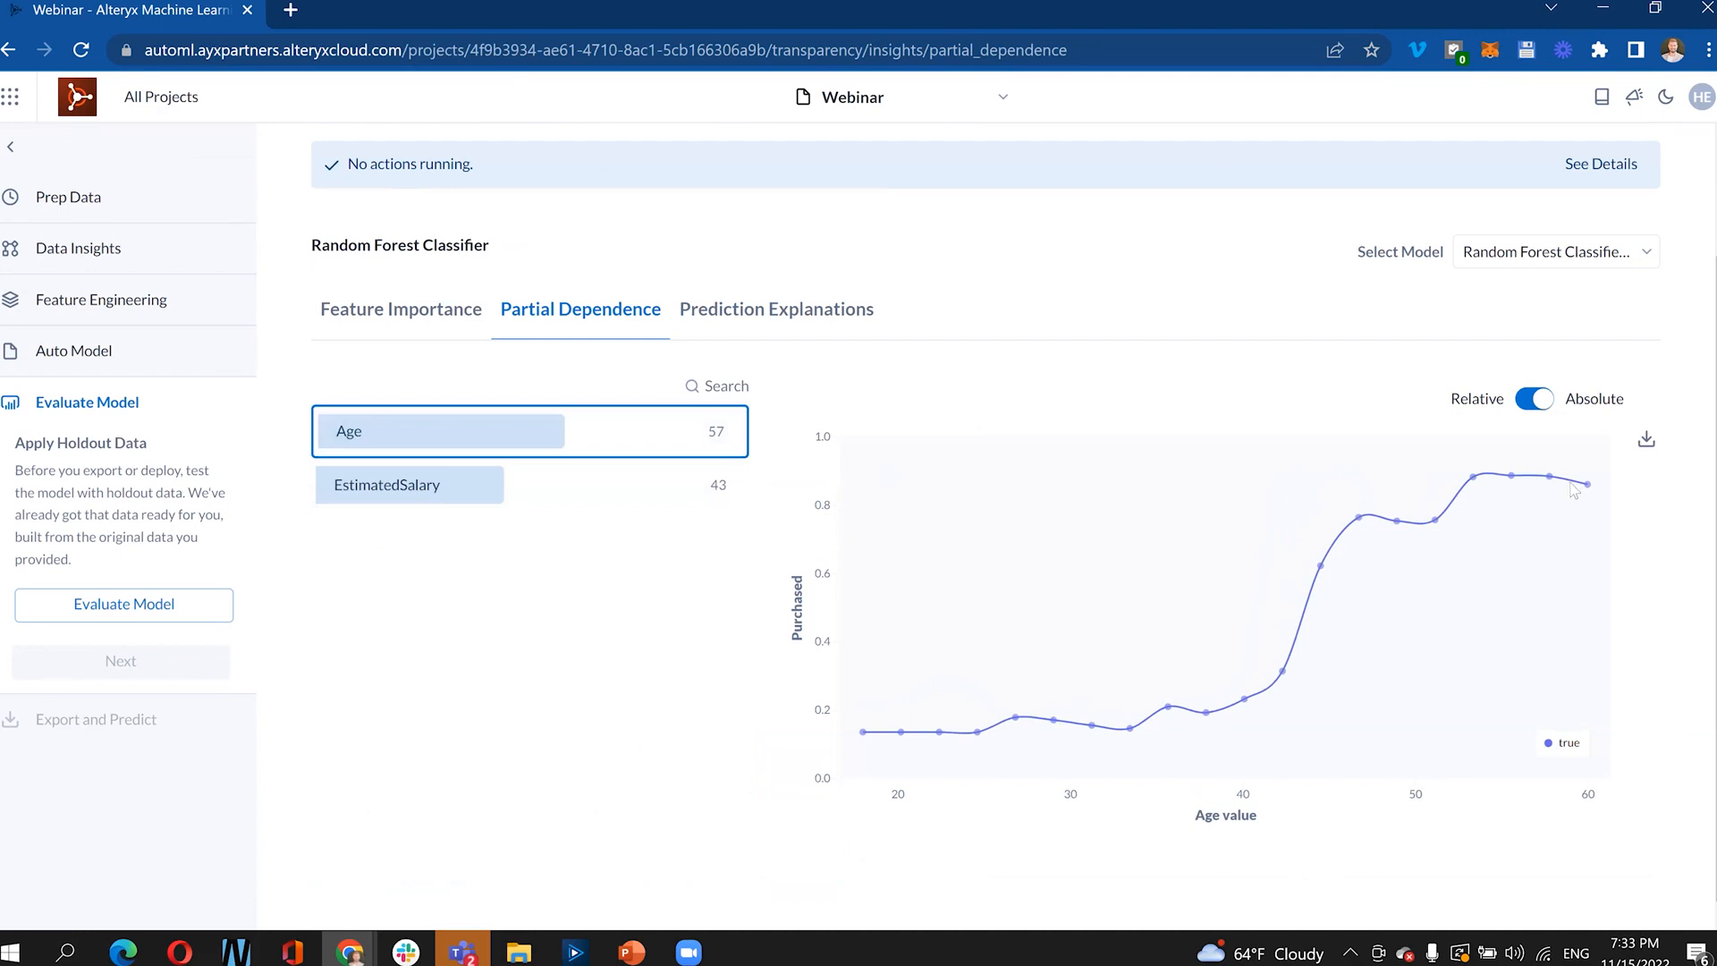
- Reopen the prediction explanations and review the Age and EstimatedSalary contributions in the best and worst predictions
click(749, 322)
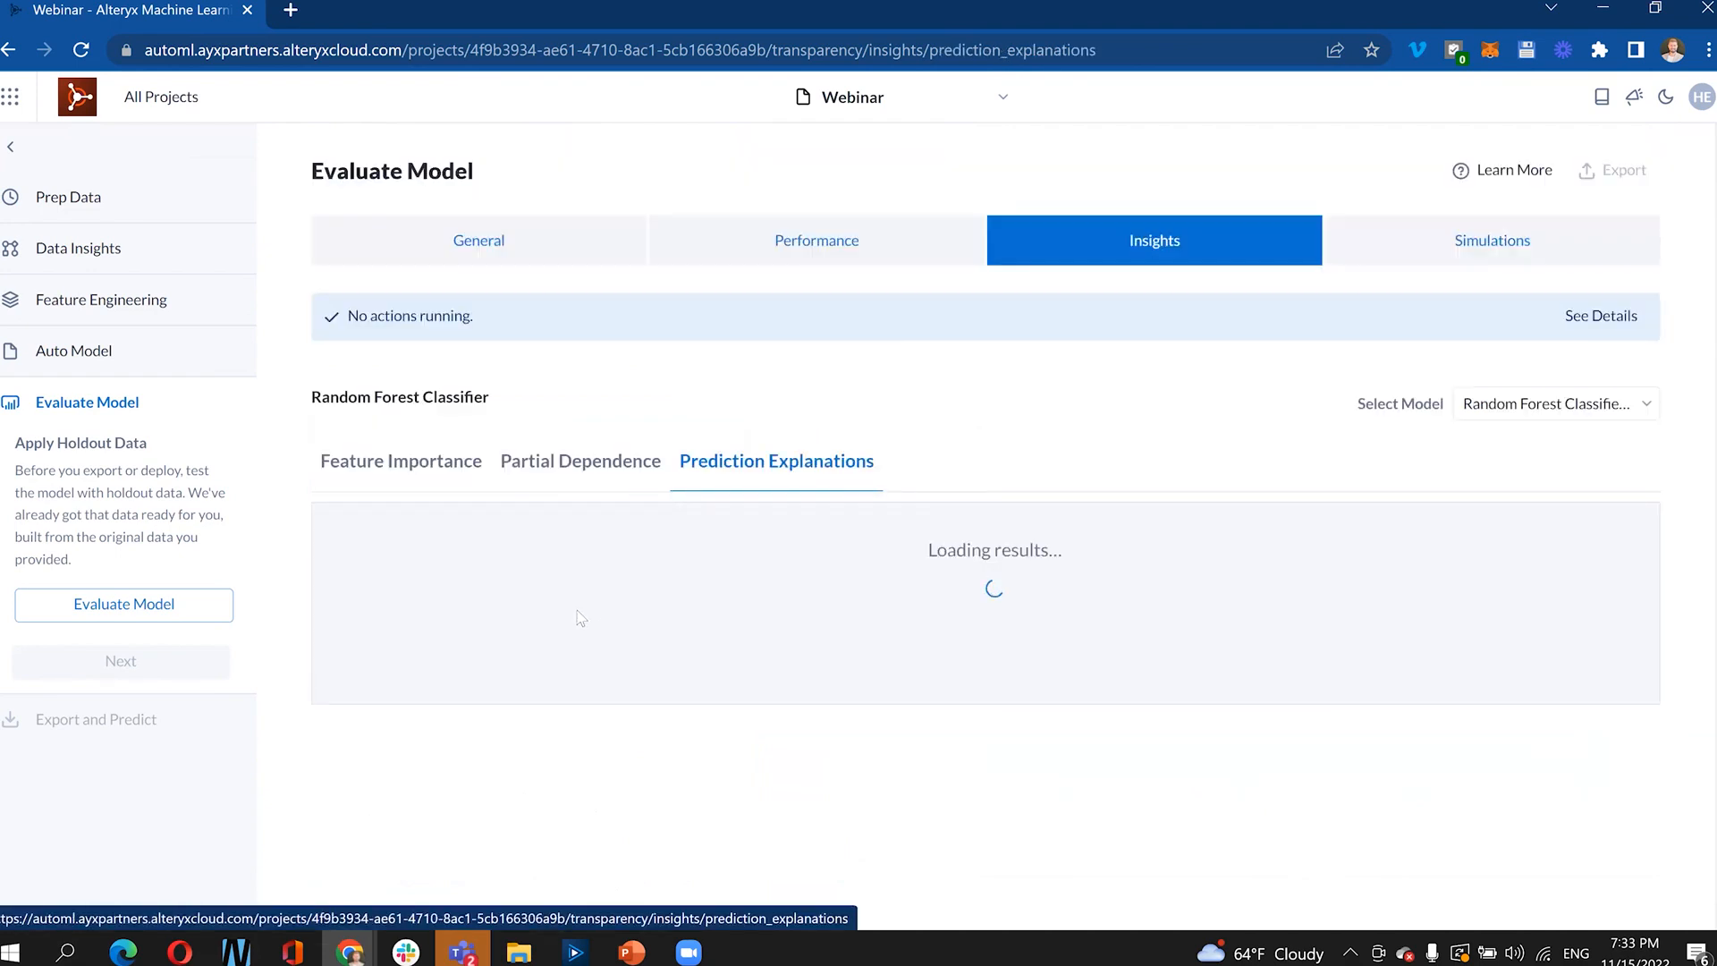
scroll(581, 617, down, 5)
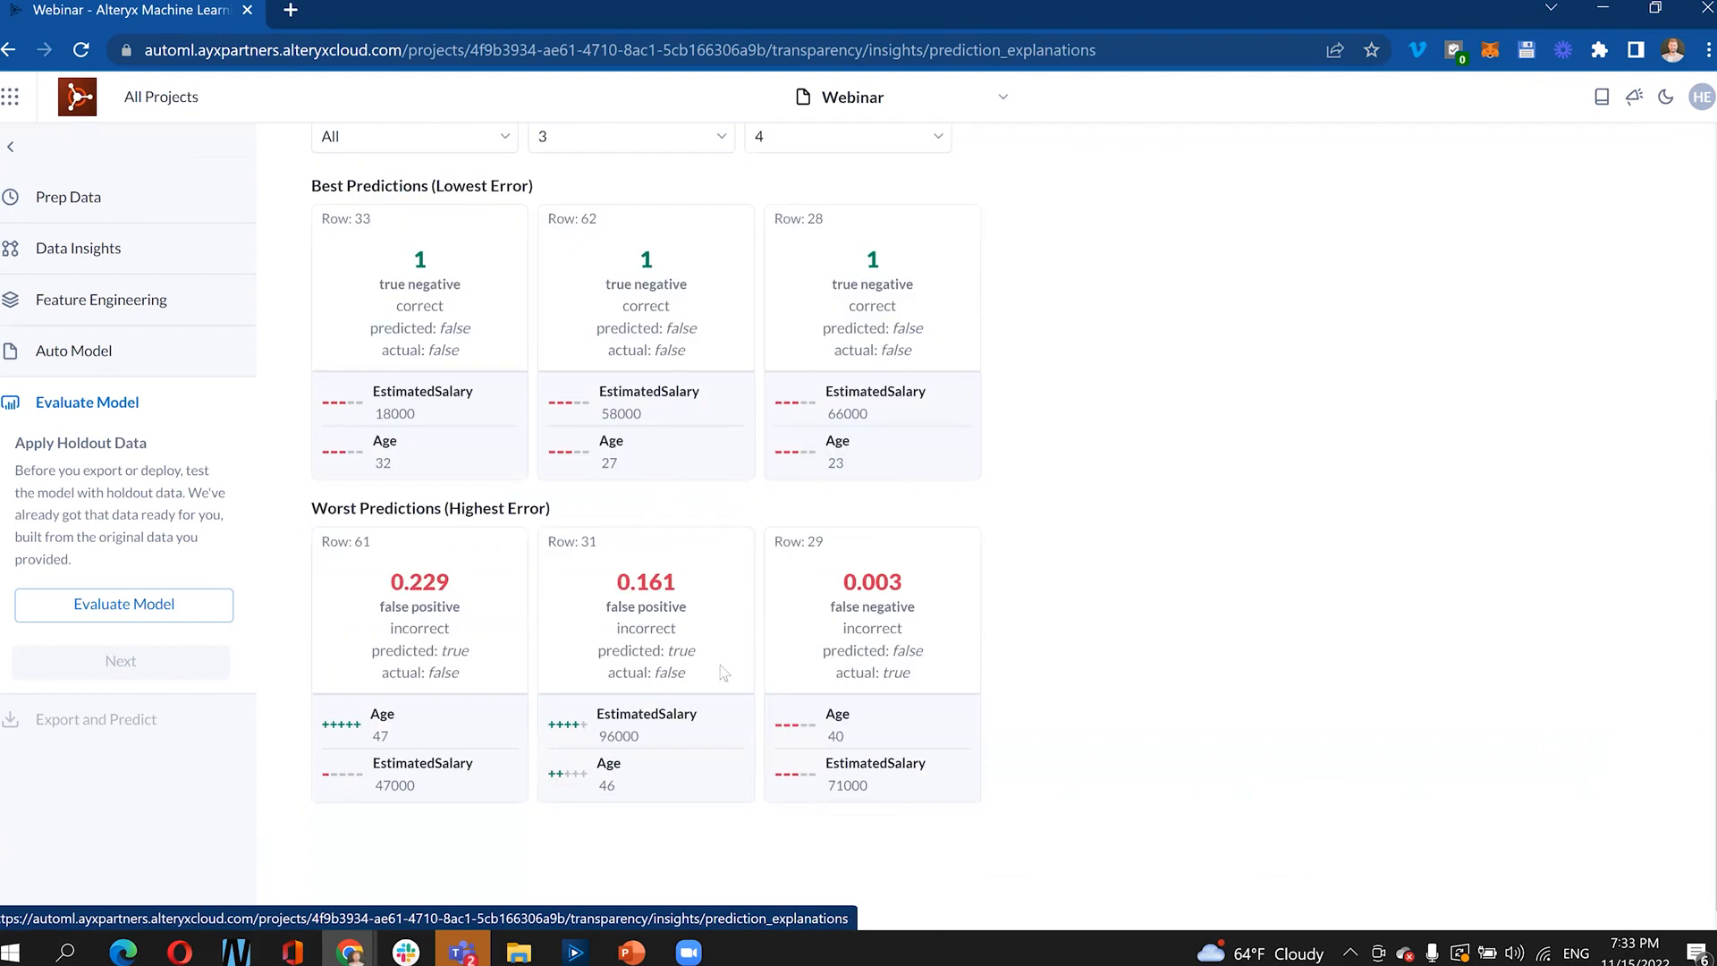
scroll(677, 685, up, 3)
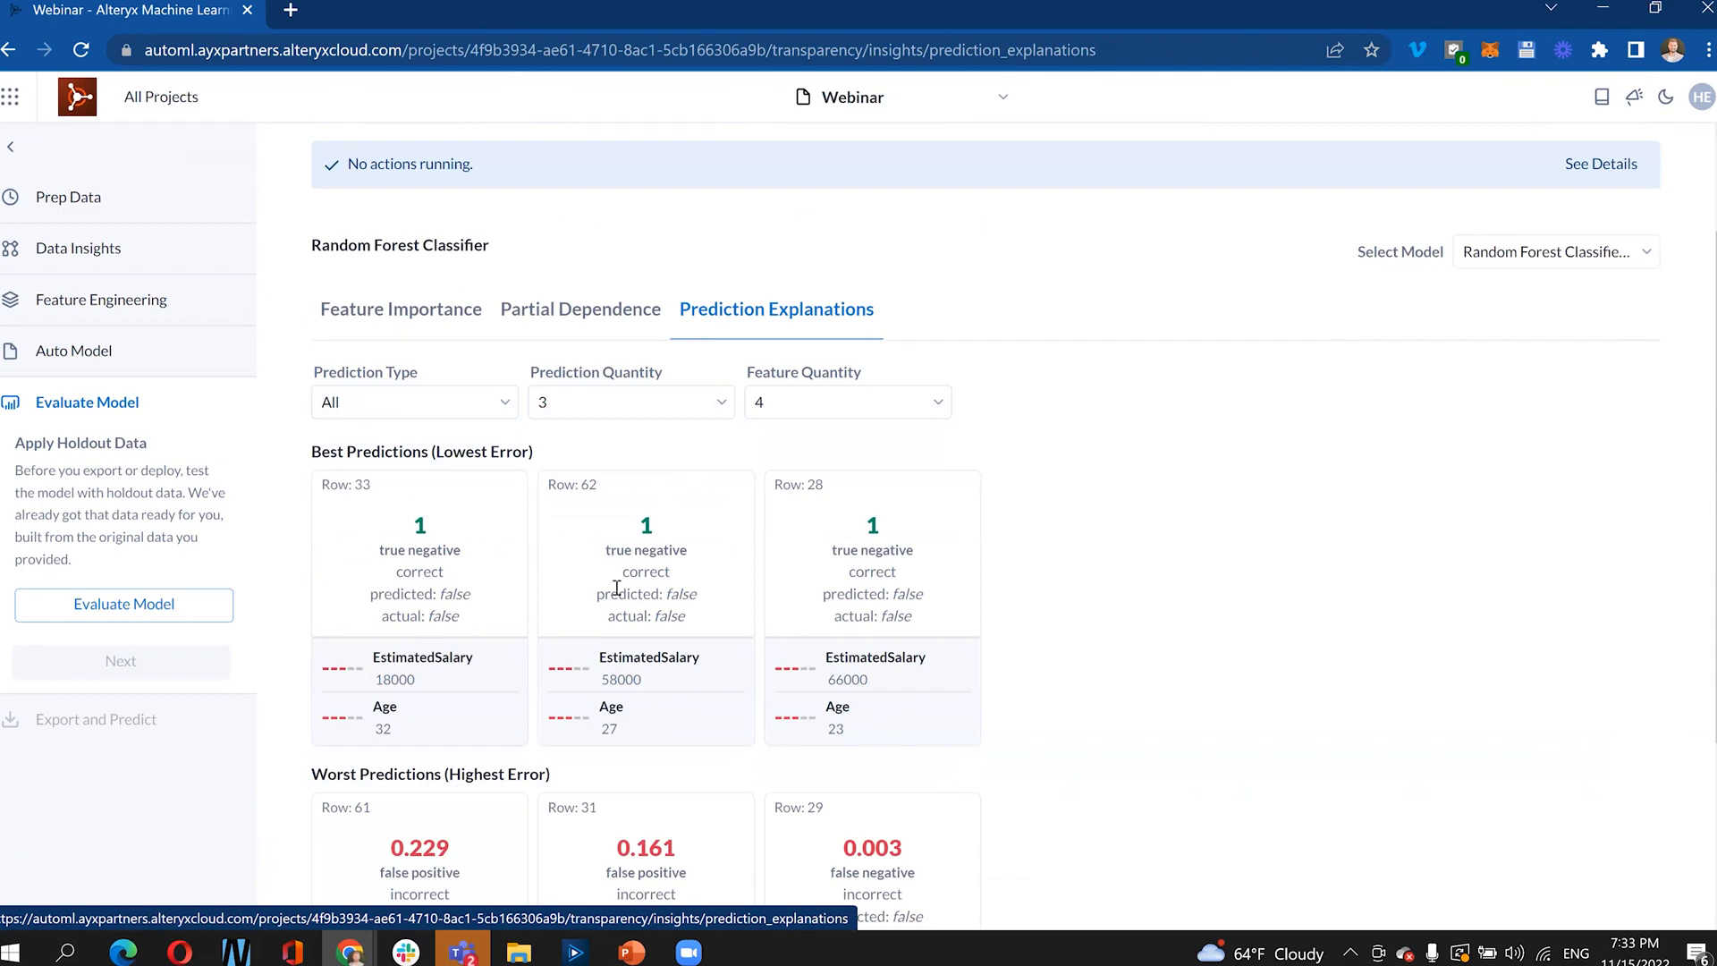
scroll(650, 557, up, 2)
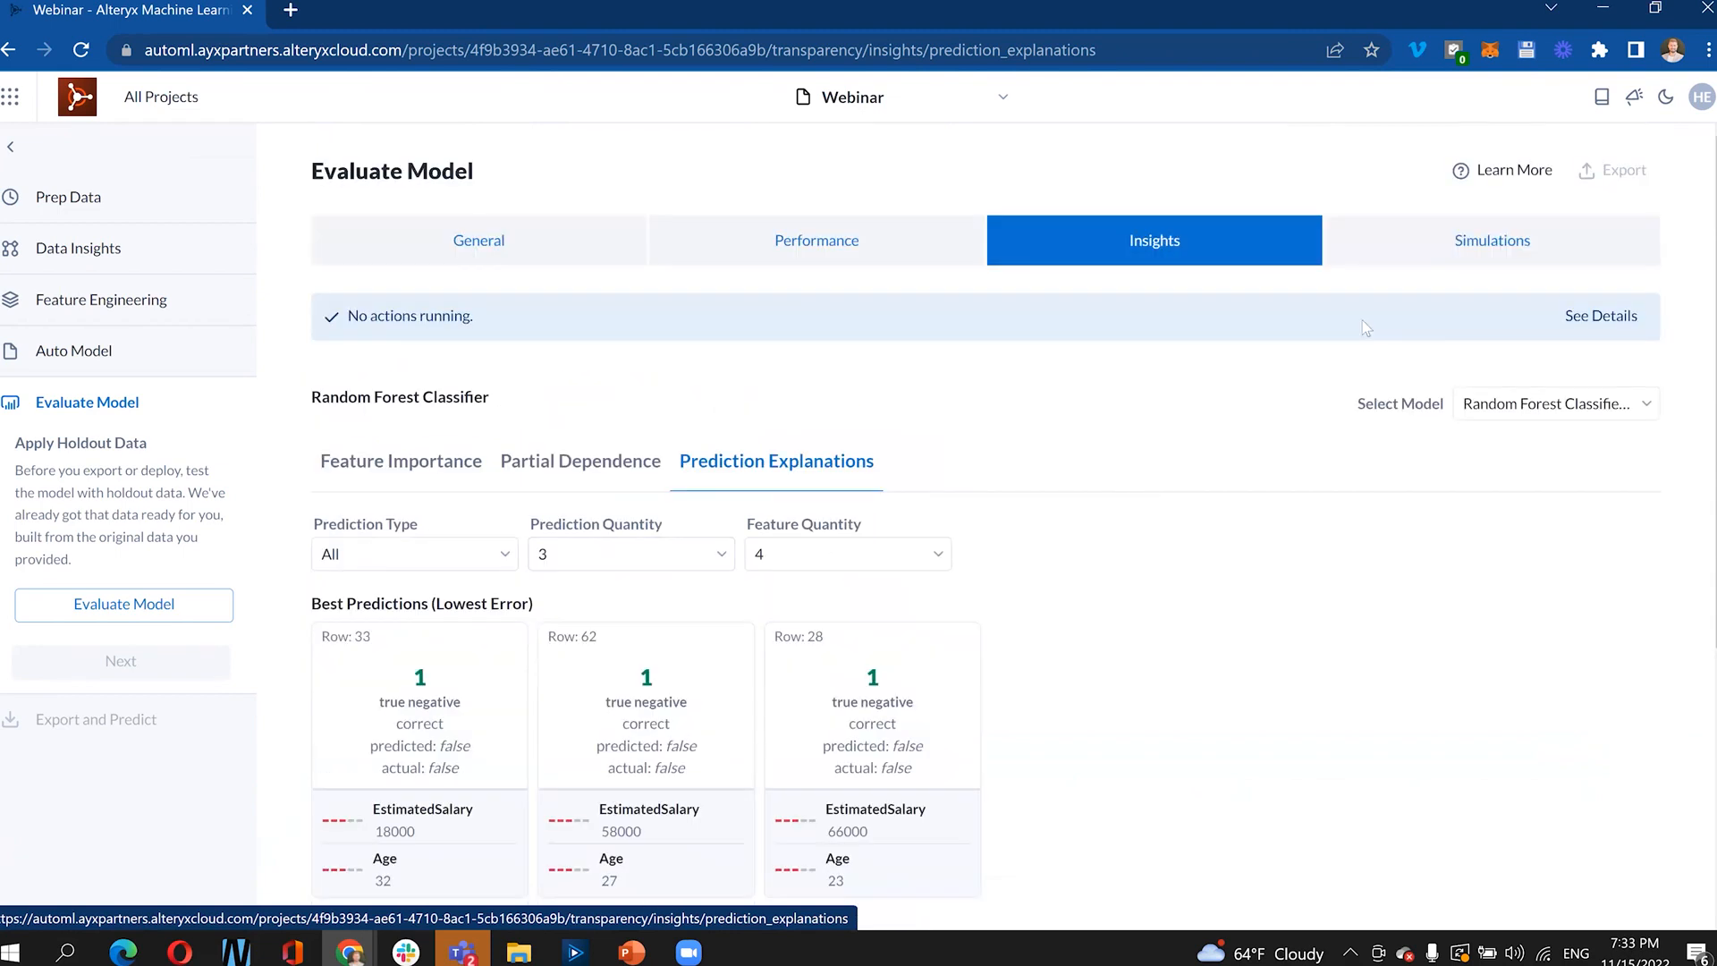
- Open the model's what-if simulations and examine row 1's starting prediction together with the Age and EstimatedSalary distributions and values
click(1423, 258)
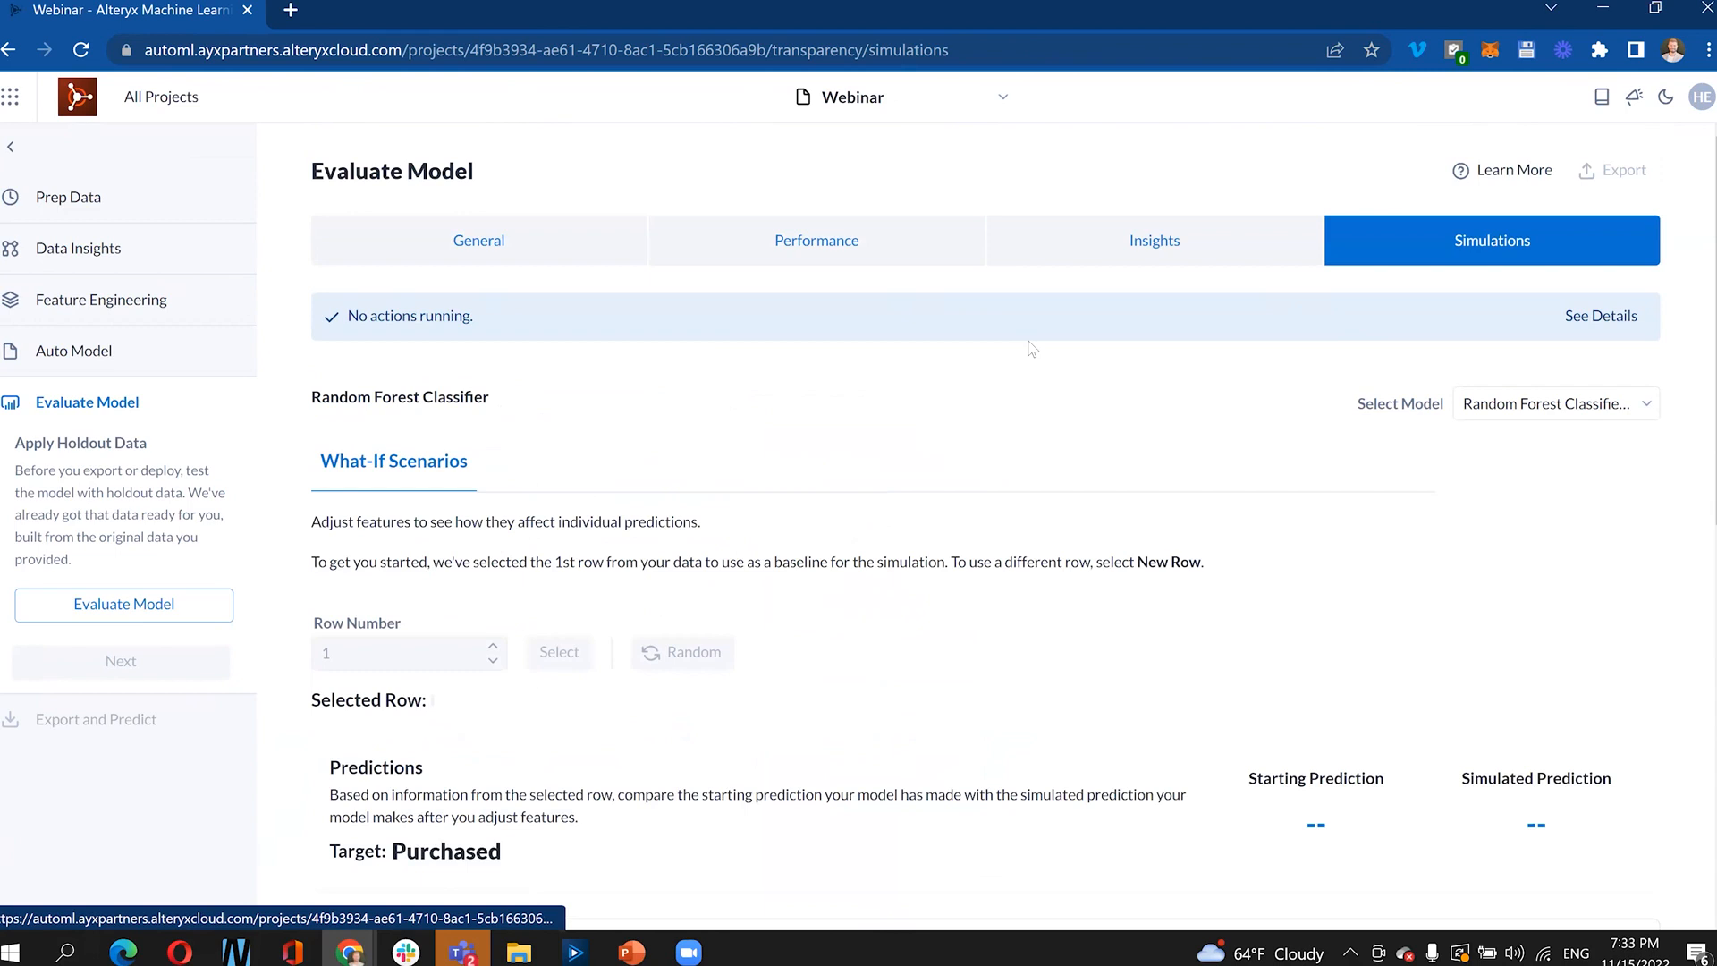
scroll(542, 504, down, 3)
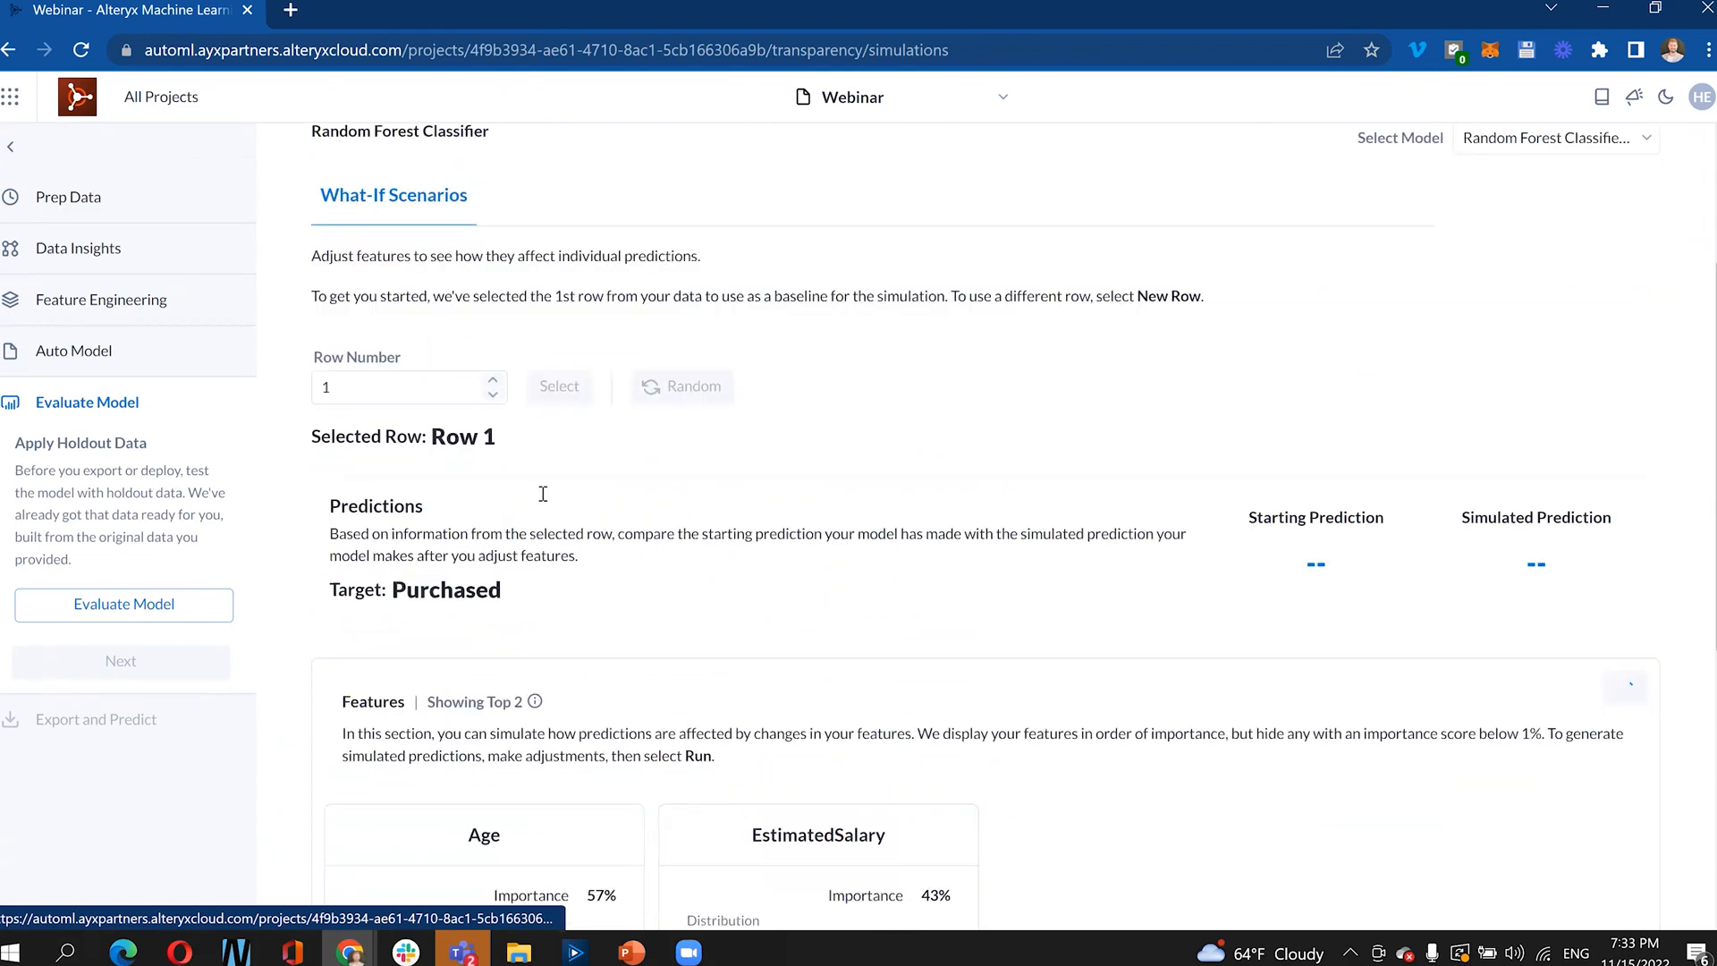
scroll(544, 497, down, 6)
scroll(546, 488, up, 3)
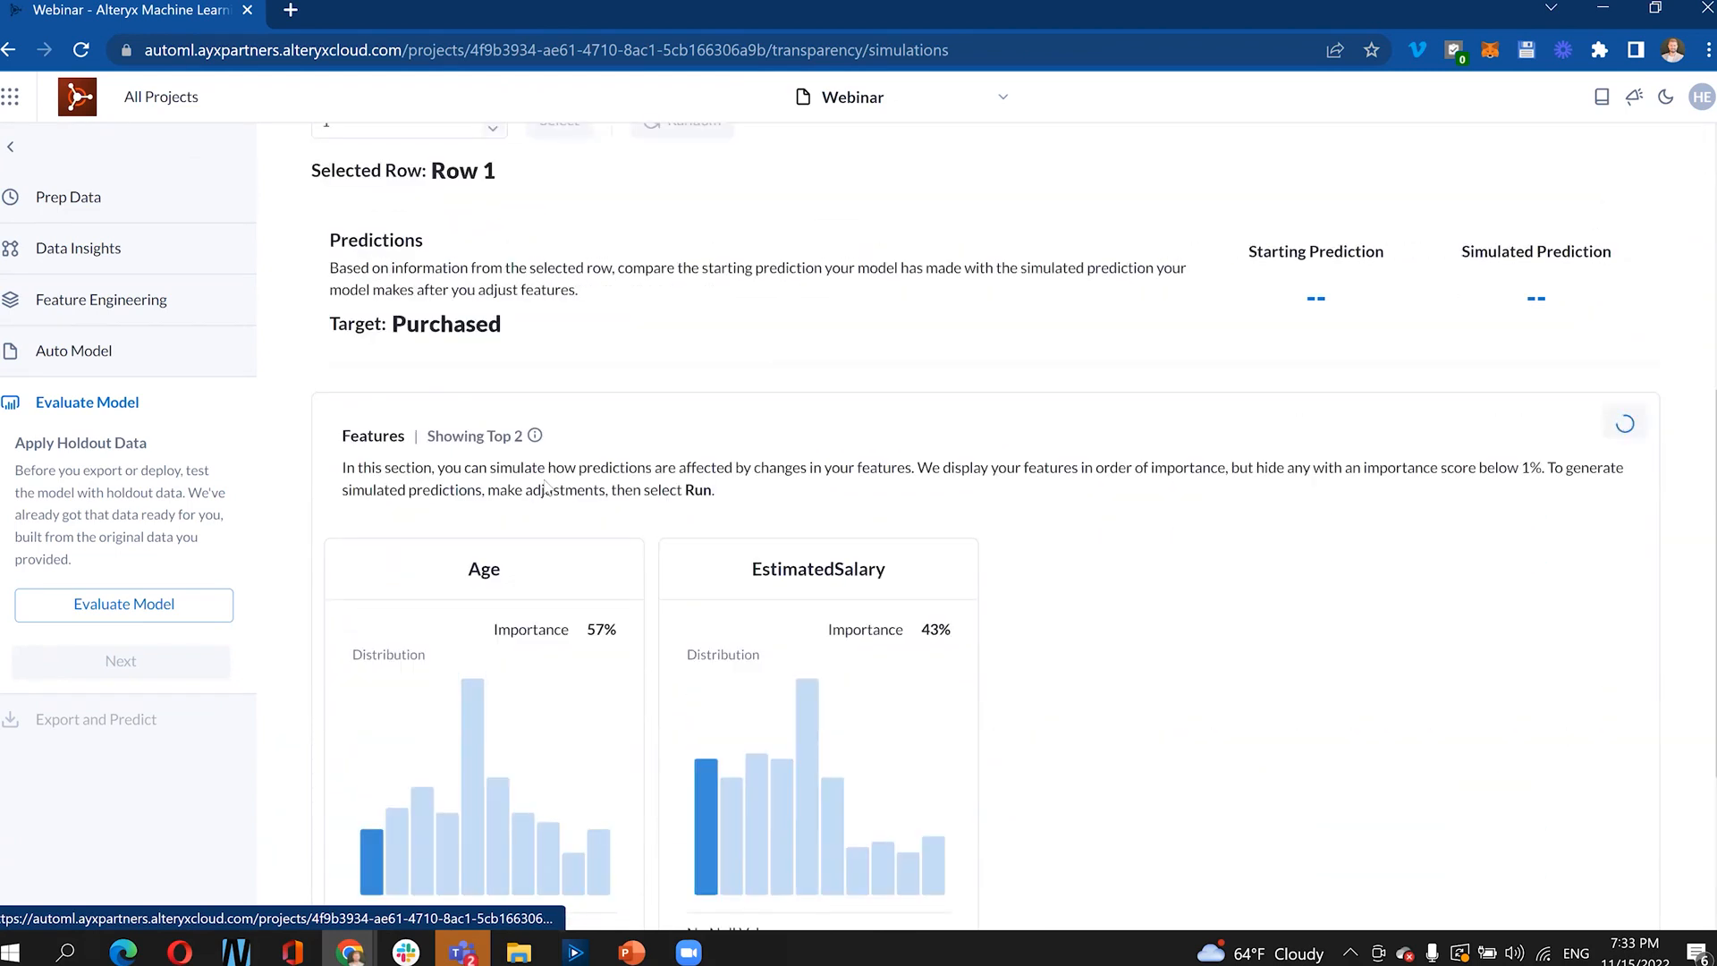
scroll(545, 484, down, 3)
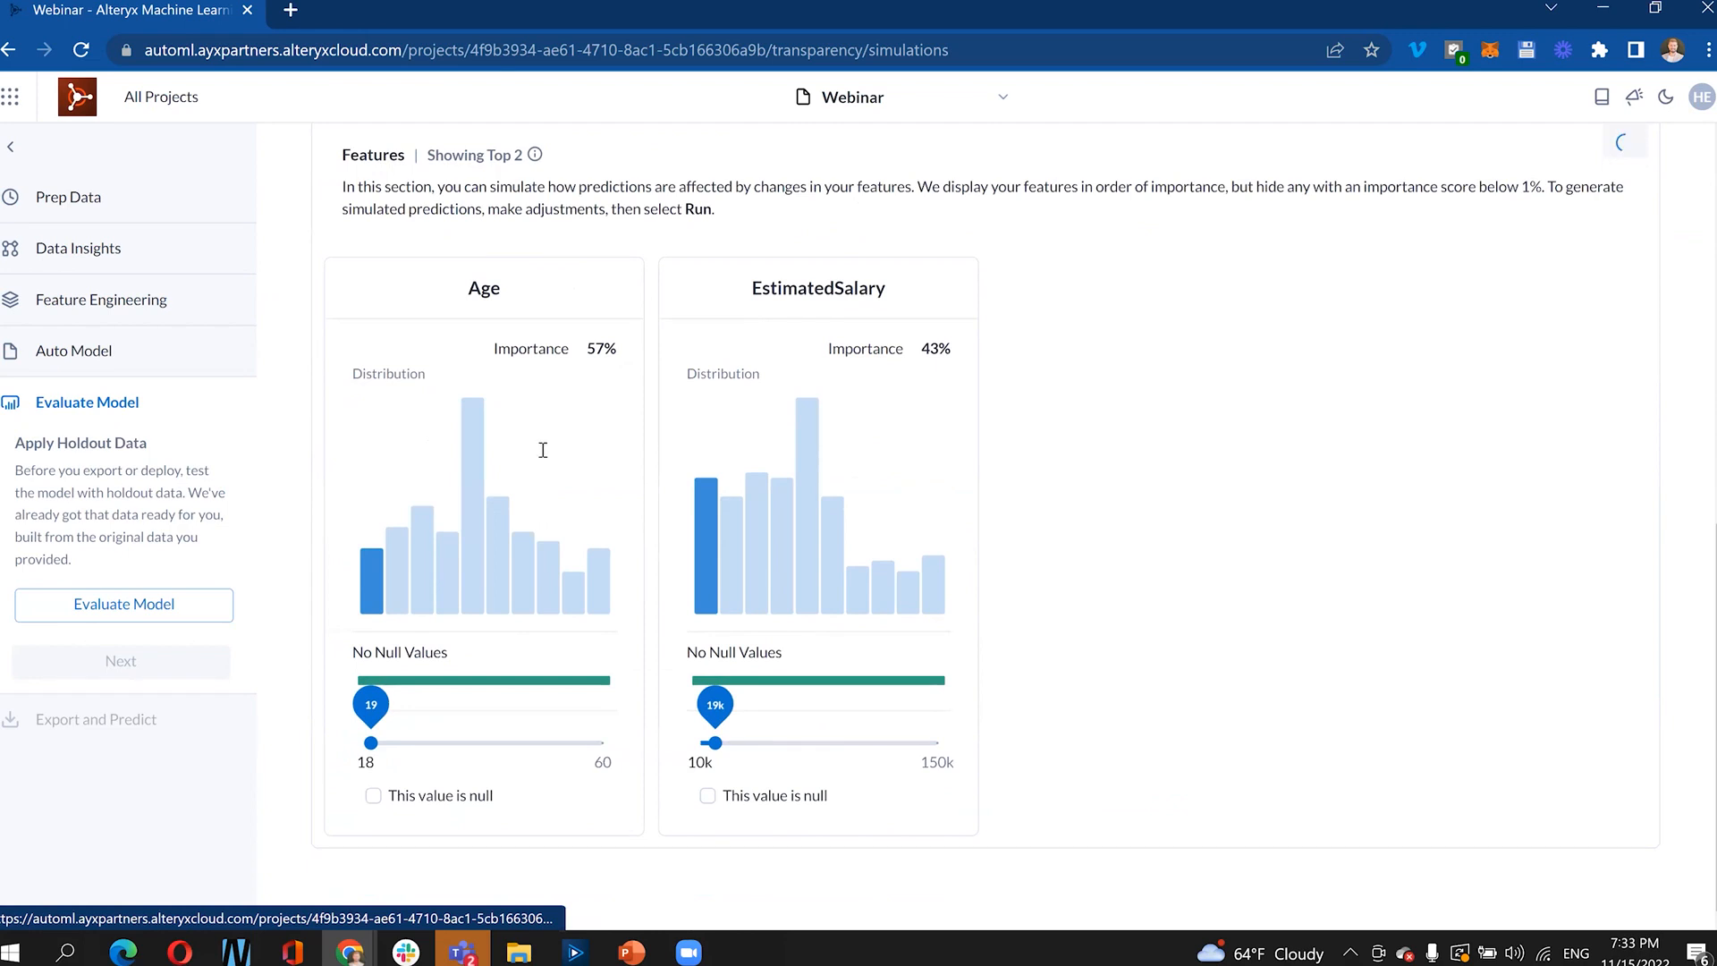
scroll(543, 450, up, 3)
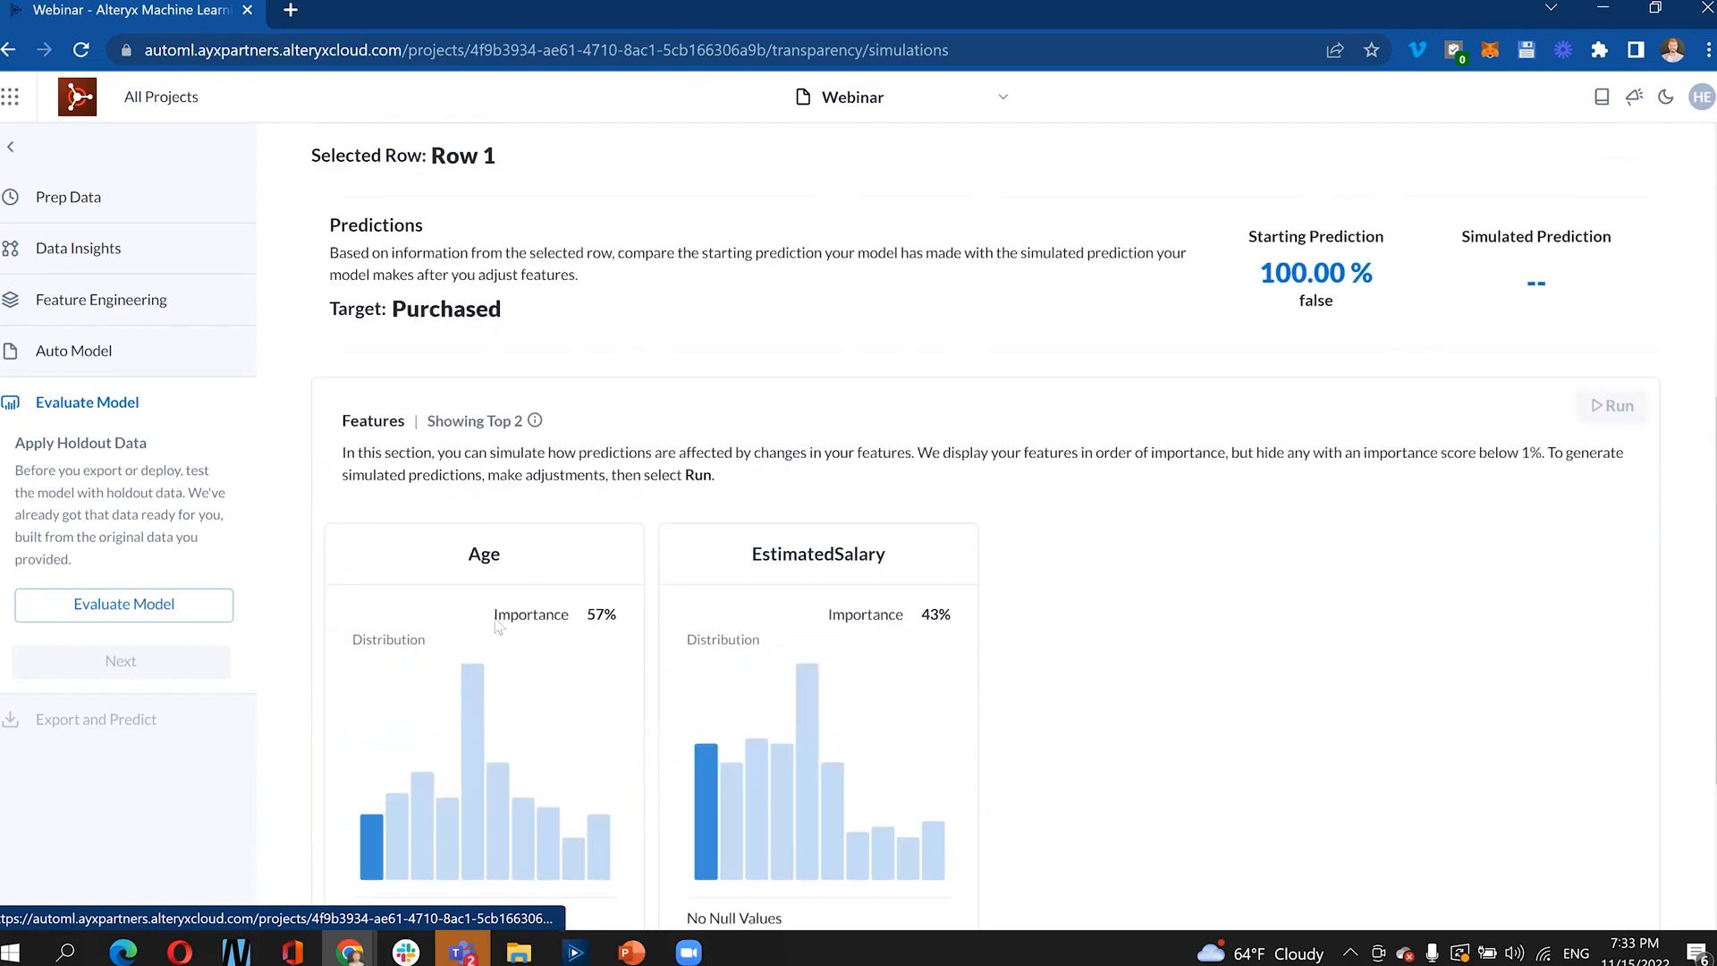
scroll(517, 526, down, 1)
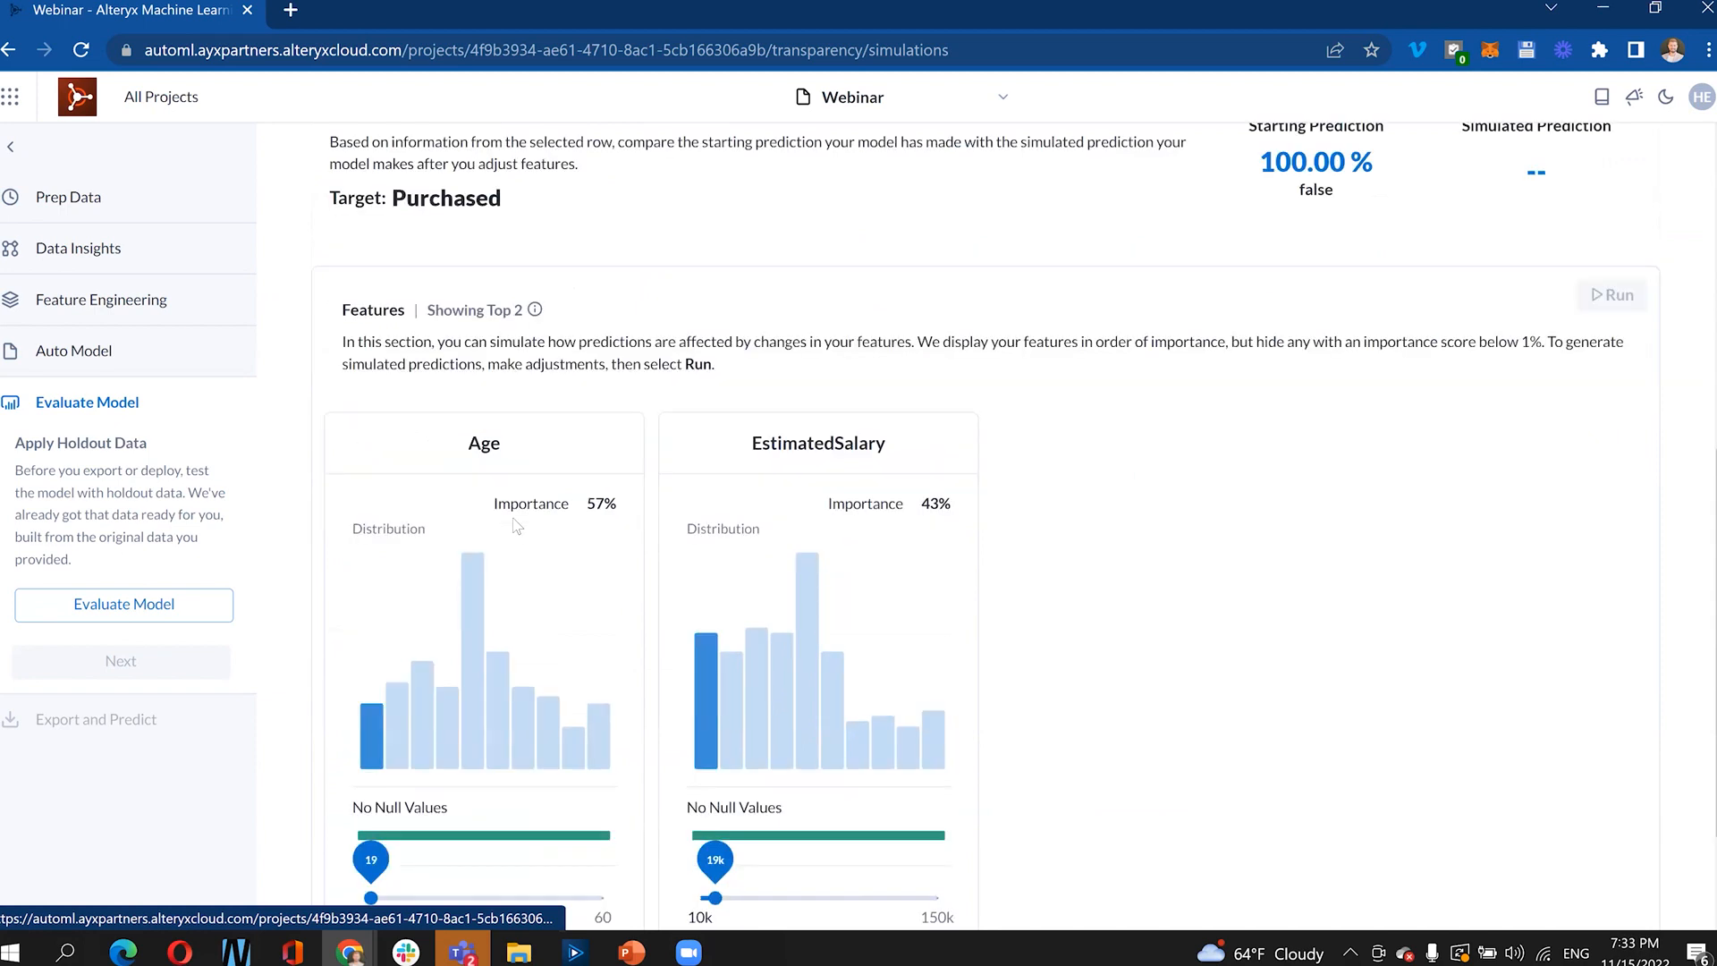
scroll(517, 525, down, 2)
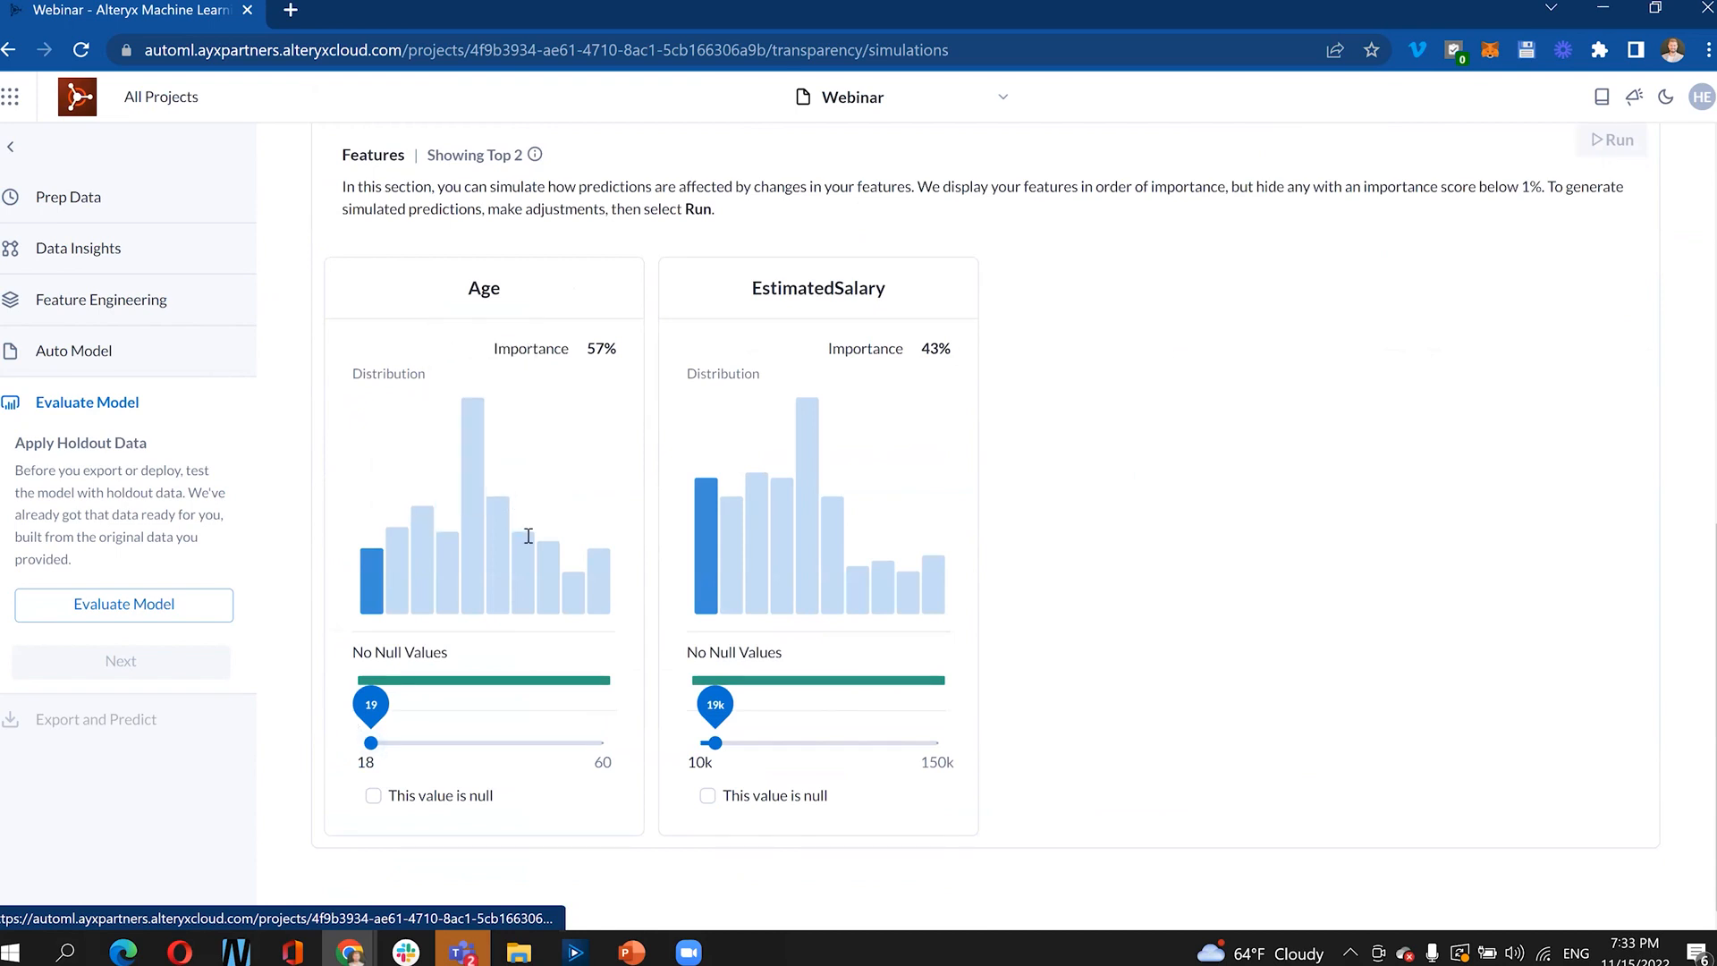
scroll(637, 505, up, 5)
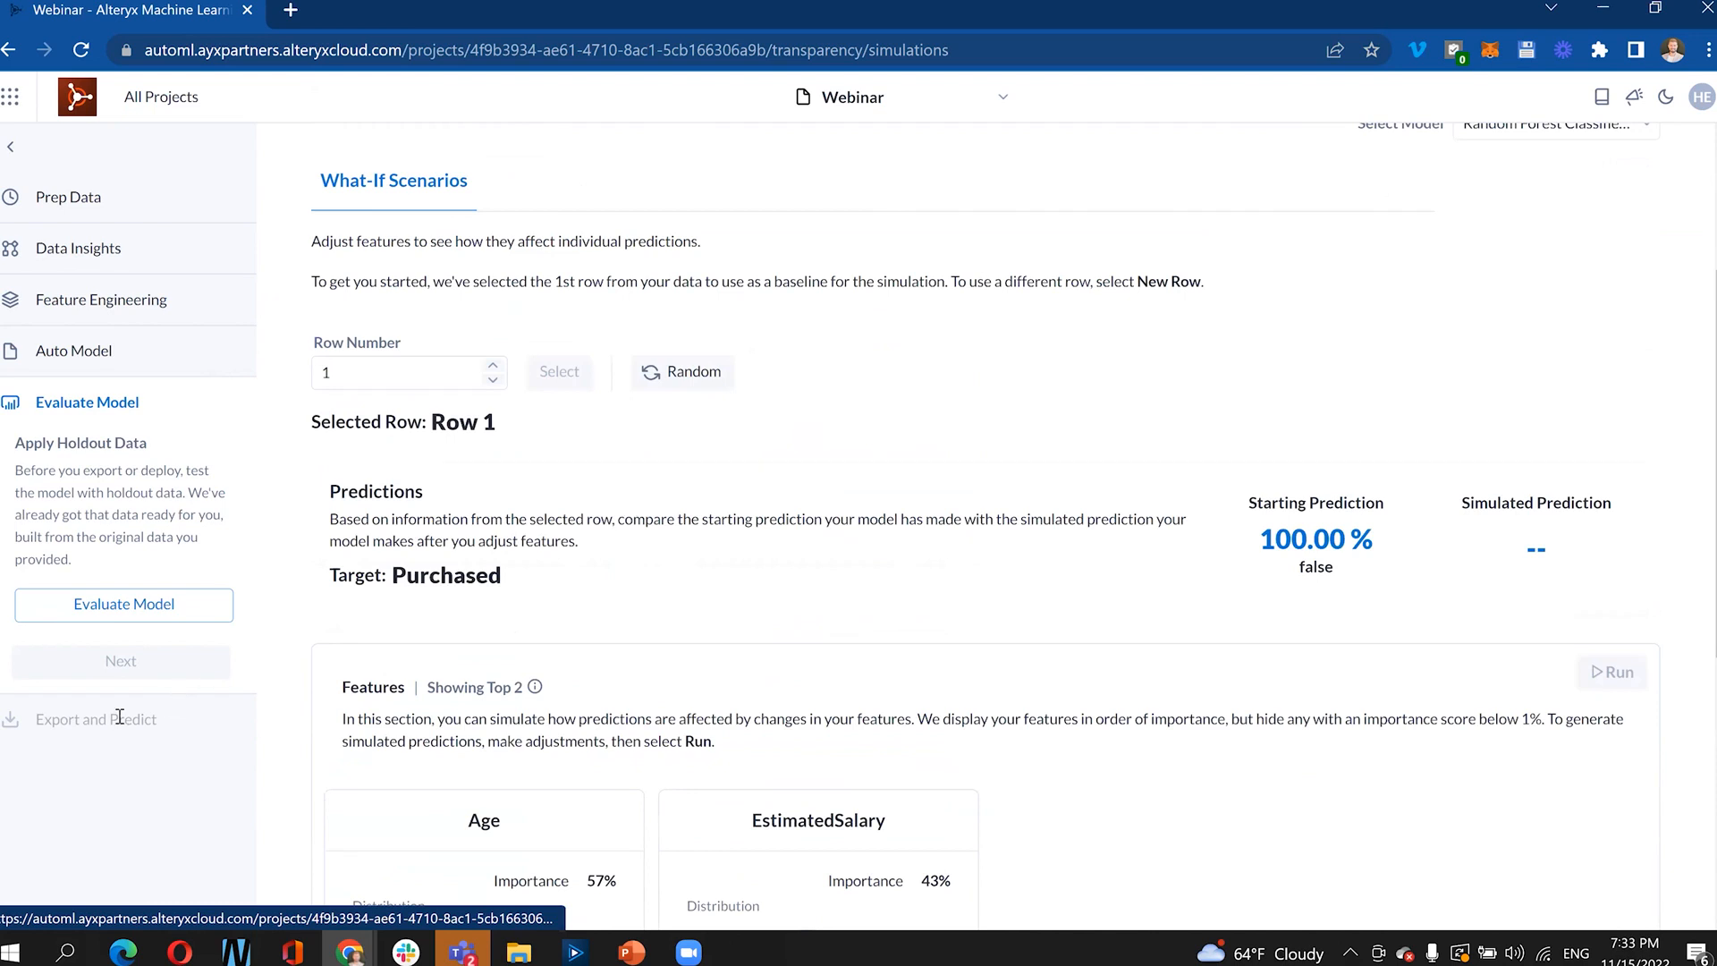
scroll(119, 717, down, 3)
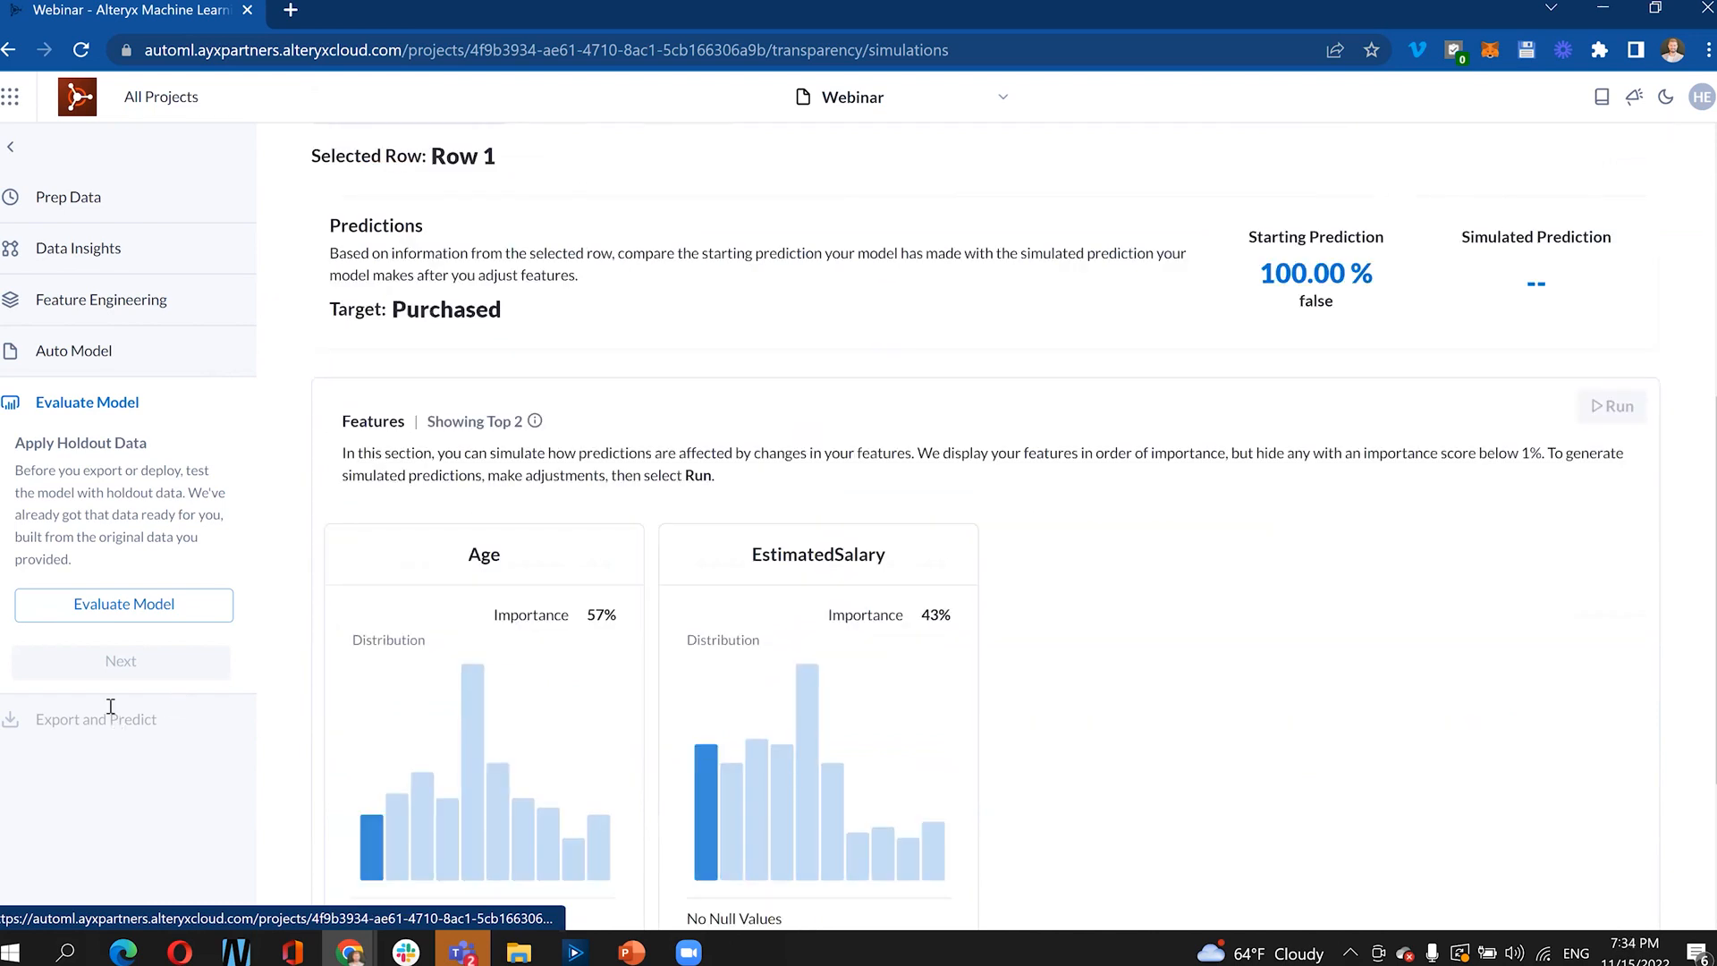
- Evaluate the Random Forest Classifier on the holdout data and proceed to the Export and Predict stage
click(161, 608)
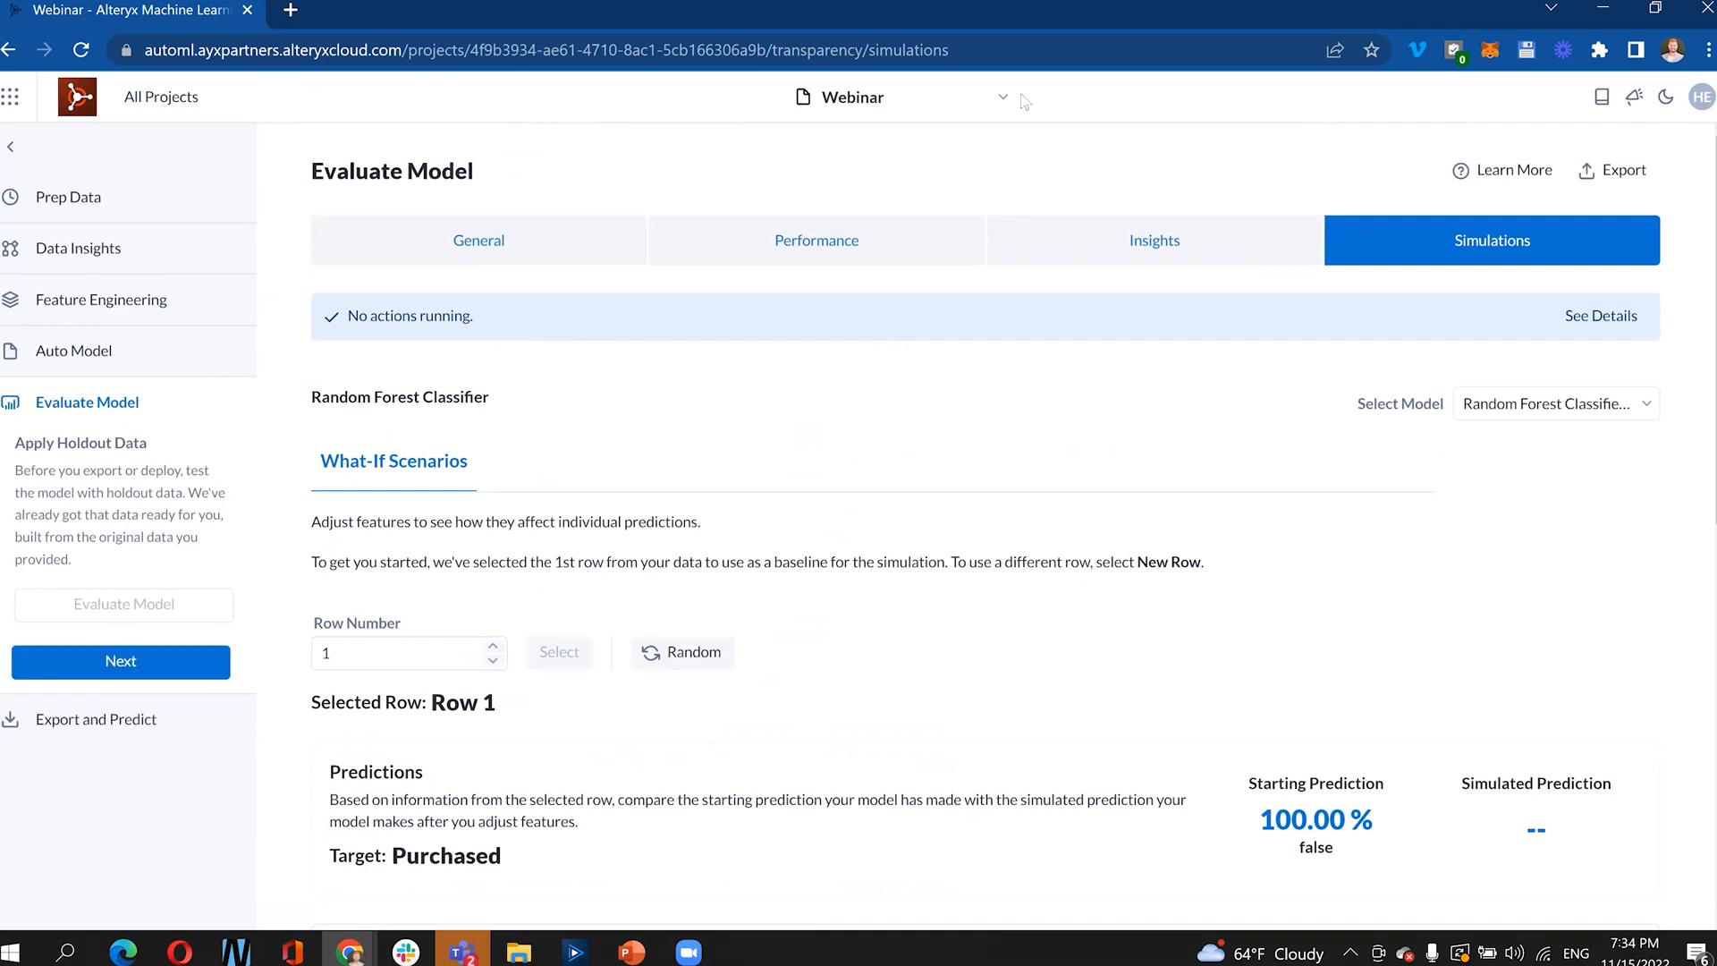
click(122, 663)
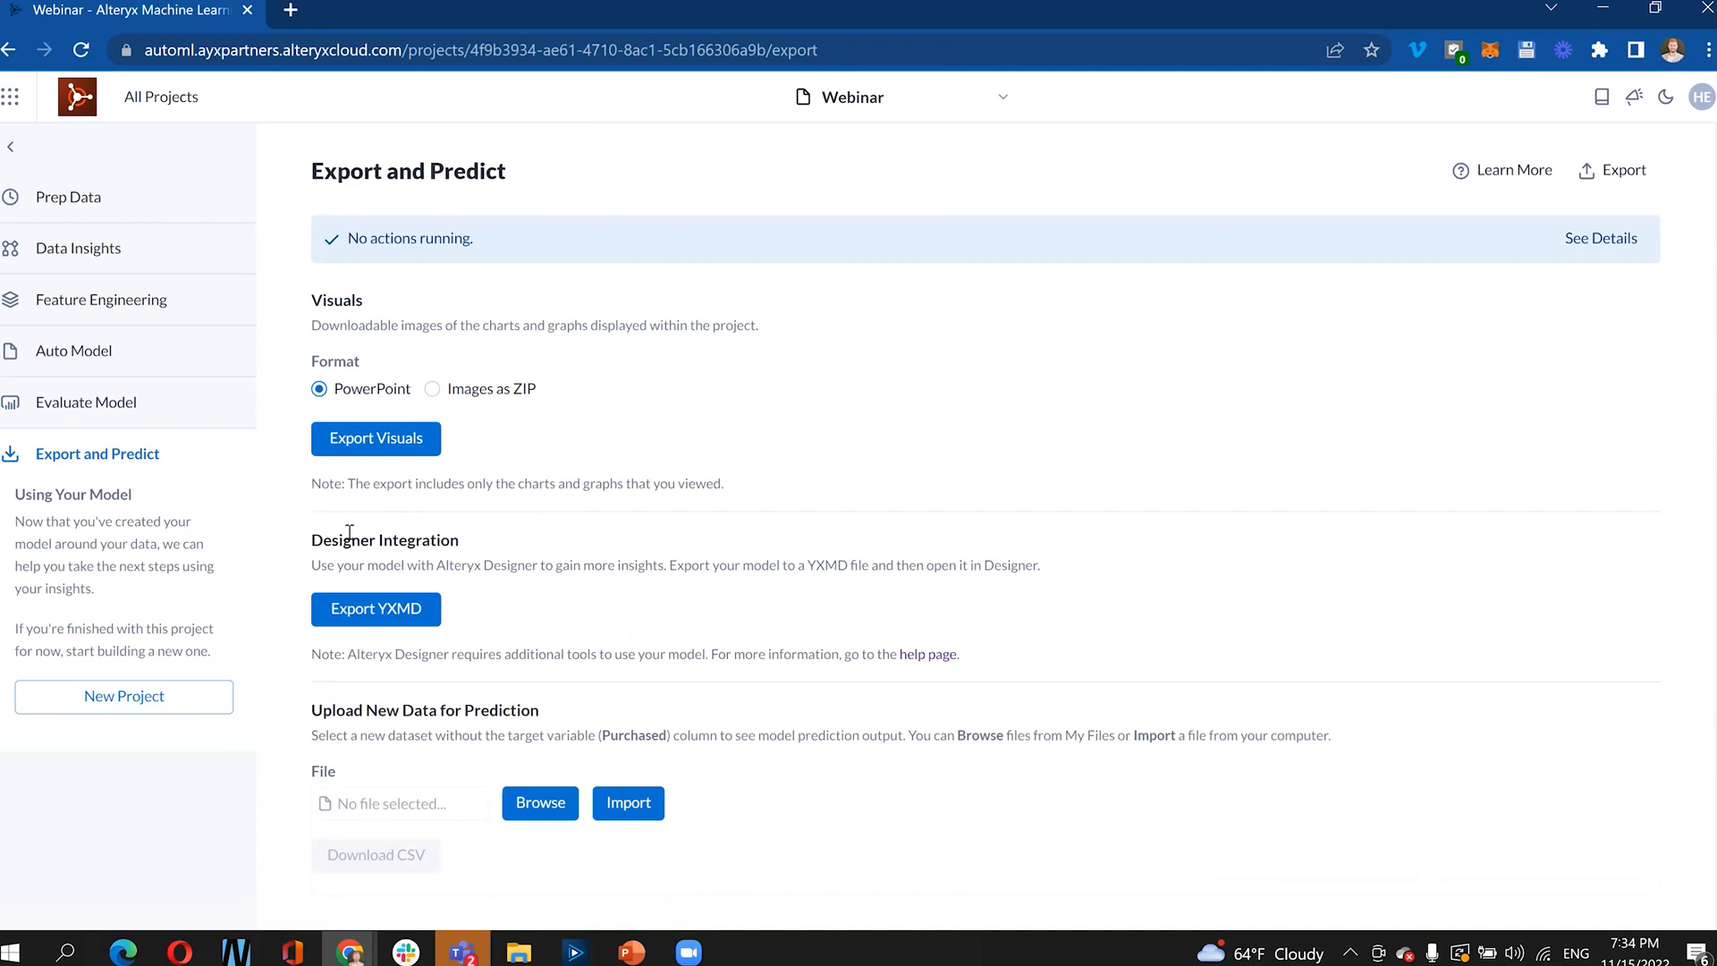
- Export the project's visuals in PowerPoint format, and open the downloaded deck at the Correlation Matrix slide
click(375, 440)
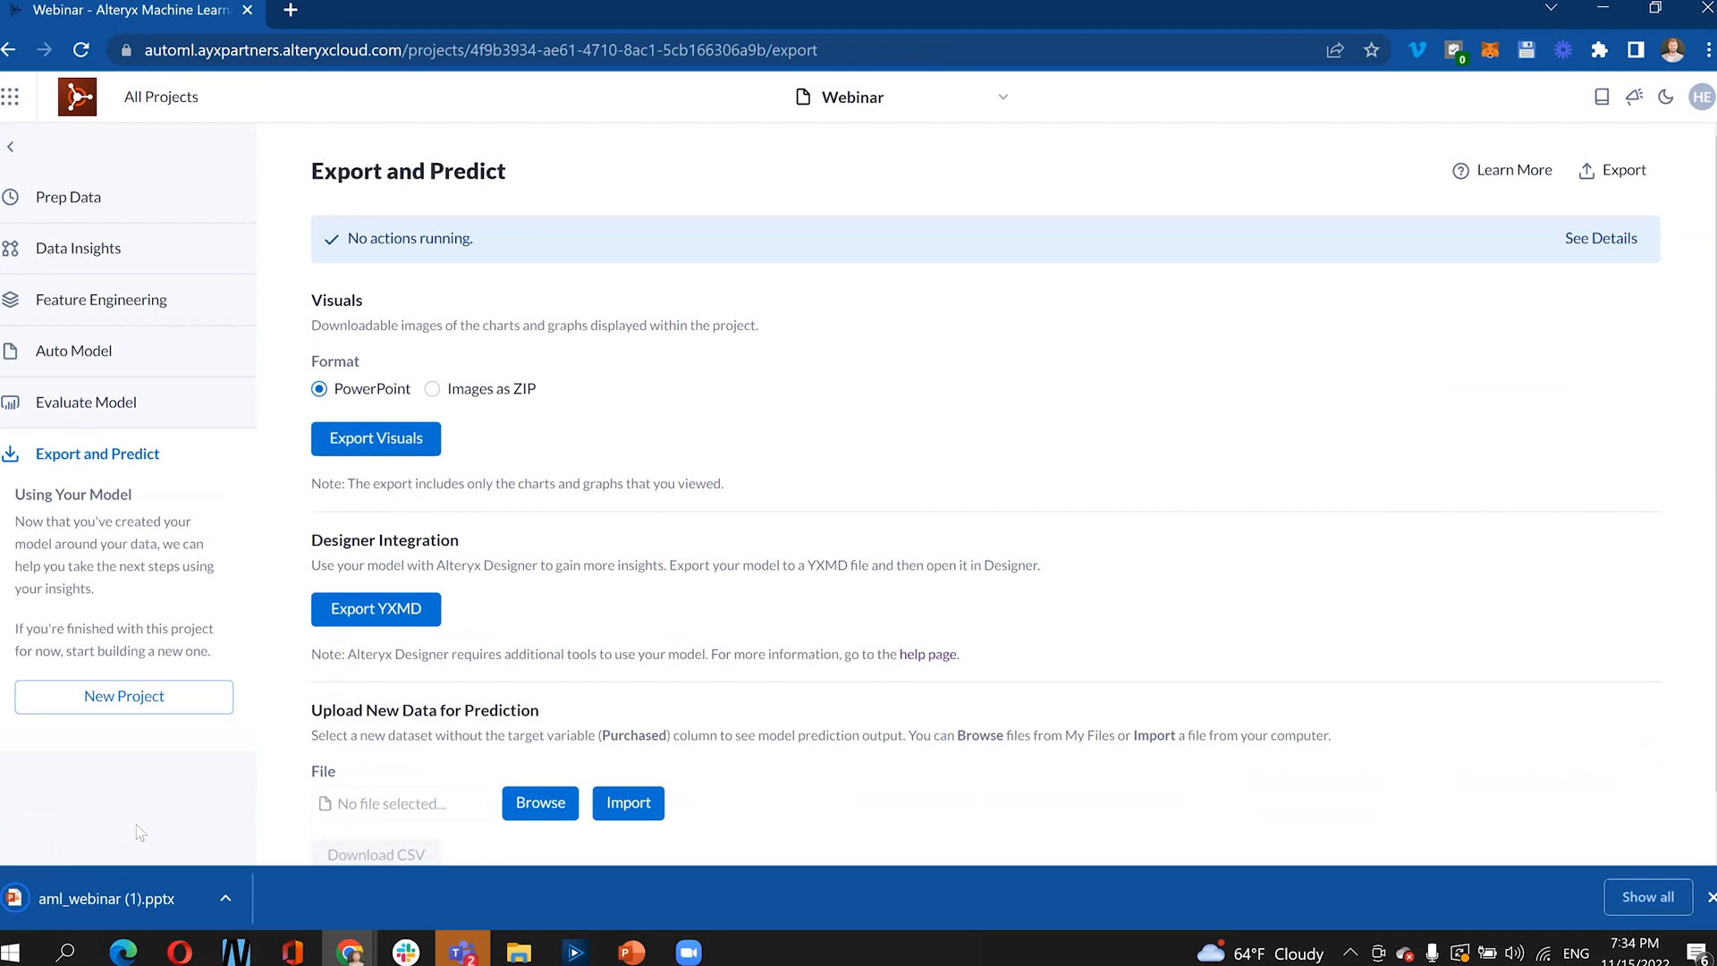
click(142, 903)
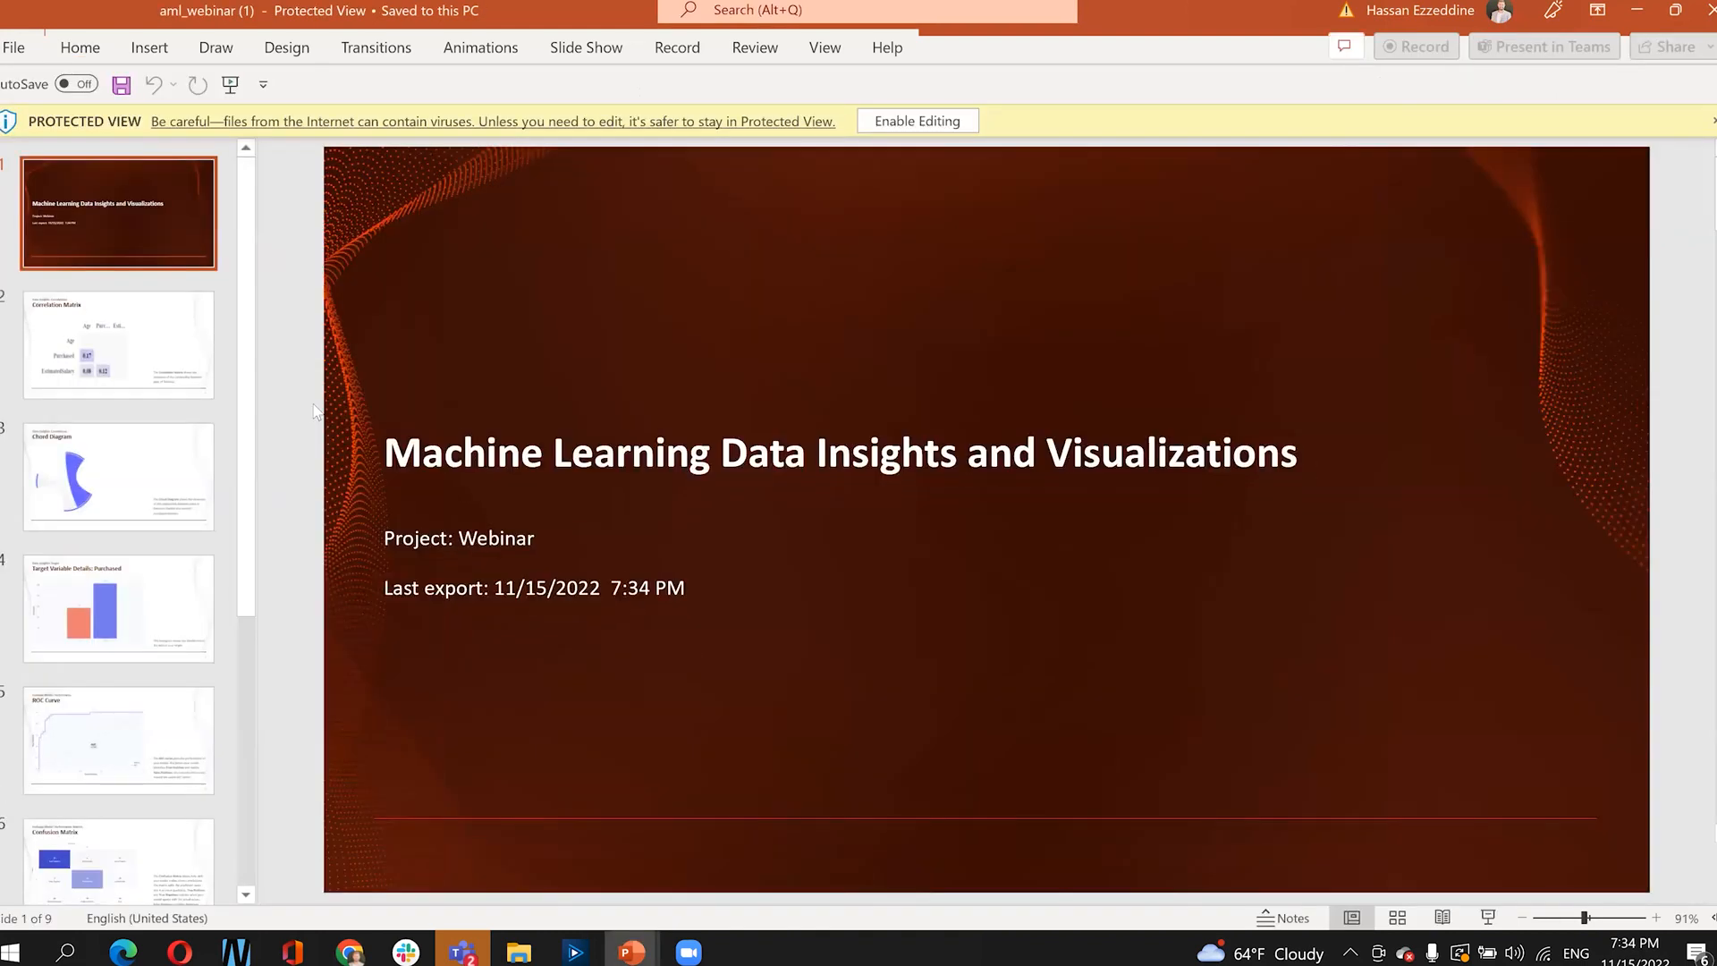
click(182, 362)
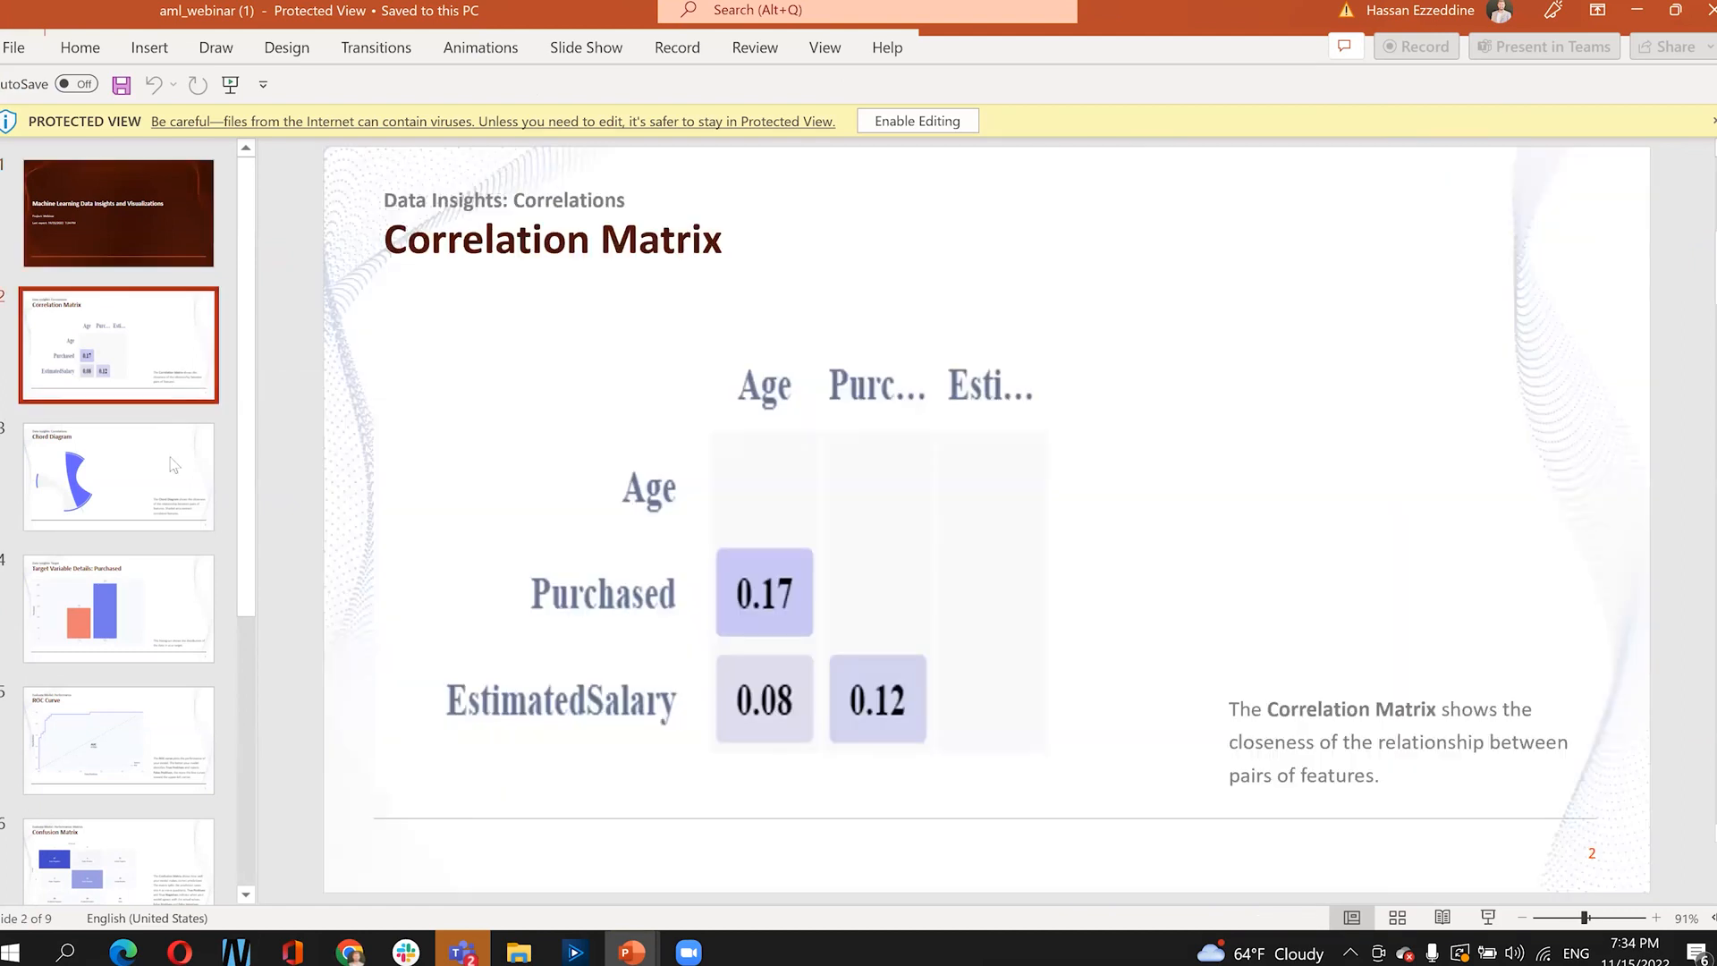
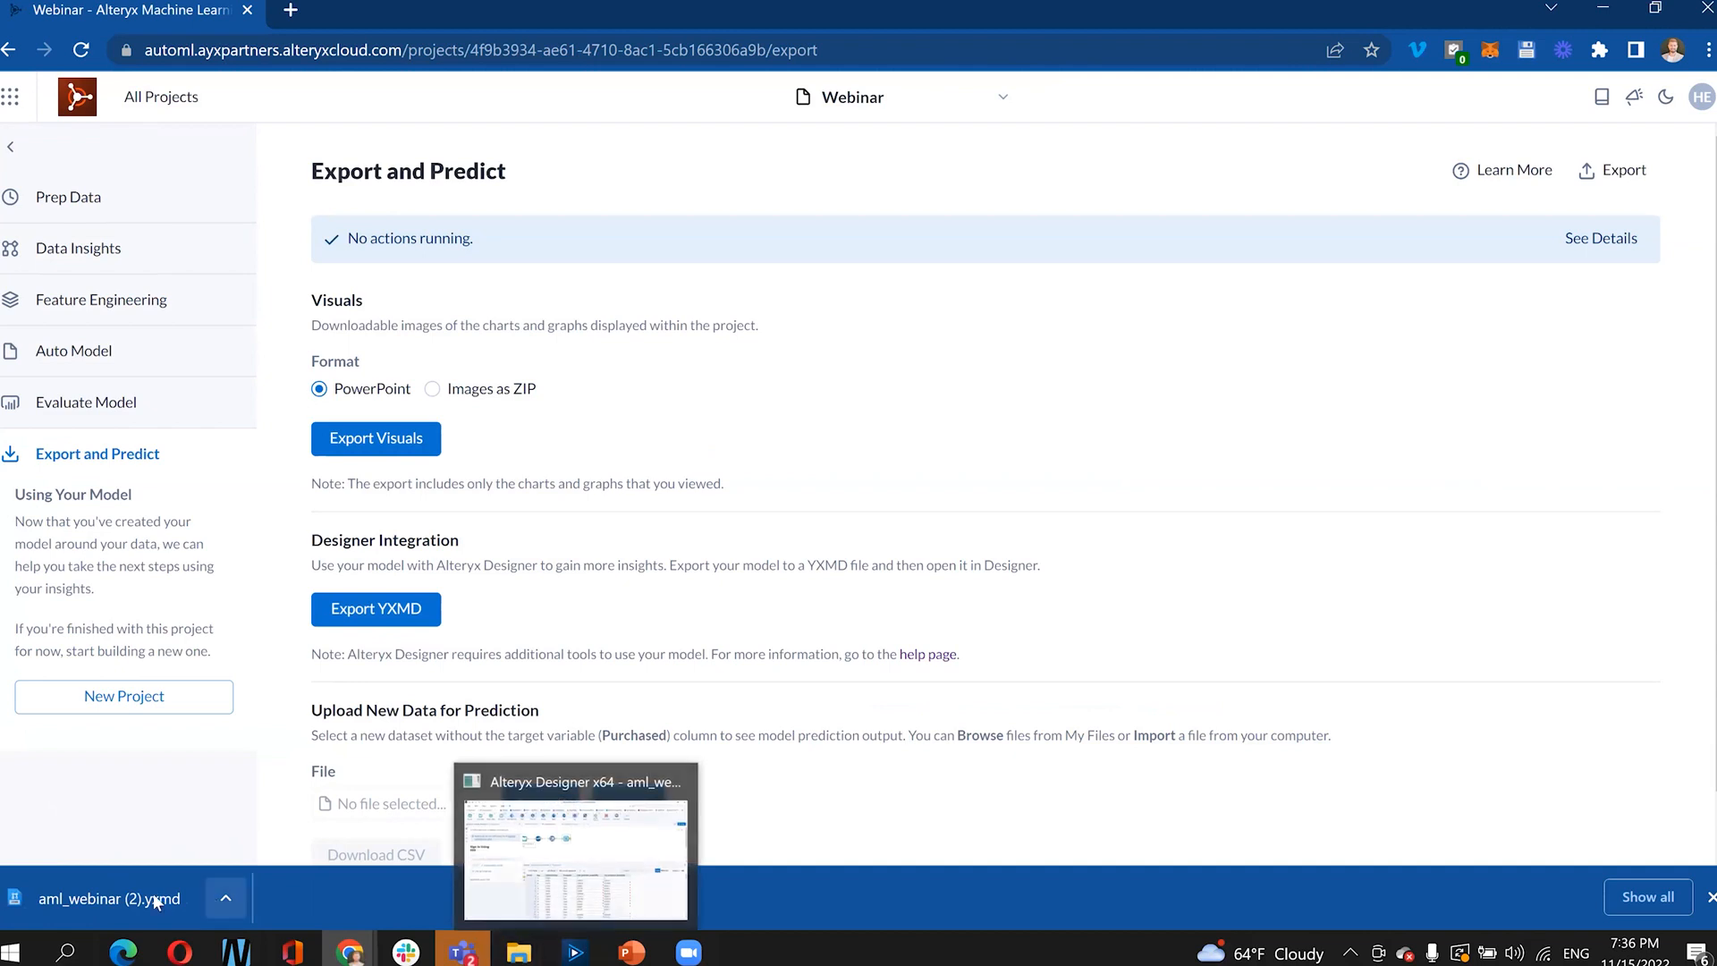
- Open the exported aml_webinar (2).yxmd in Alteryx Designer and move the Machine Learning Predict tool rightward to make room before it
click(209, 899)
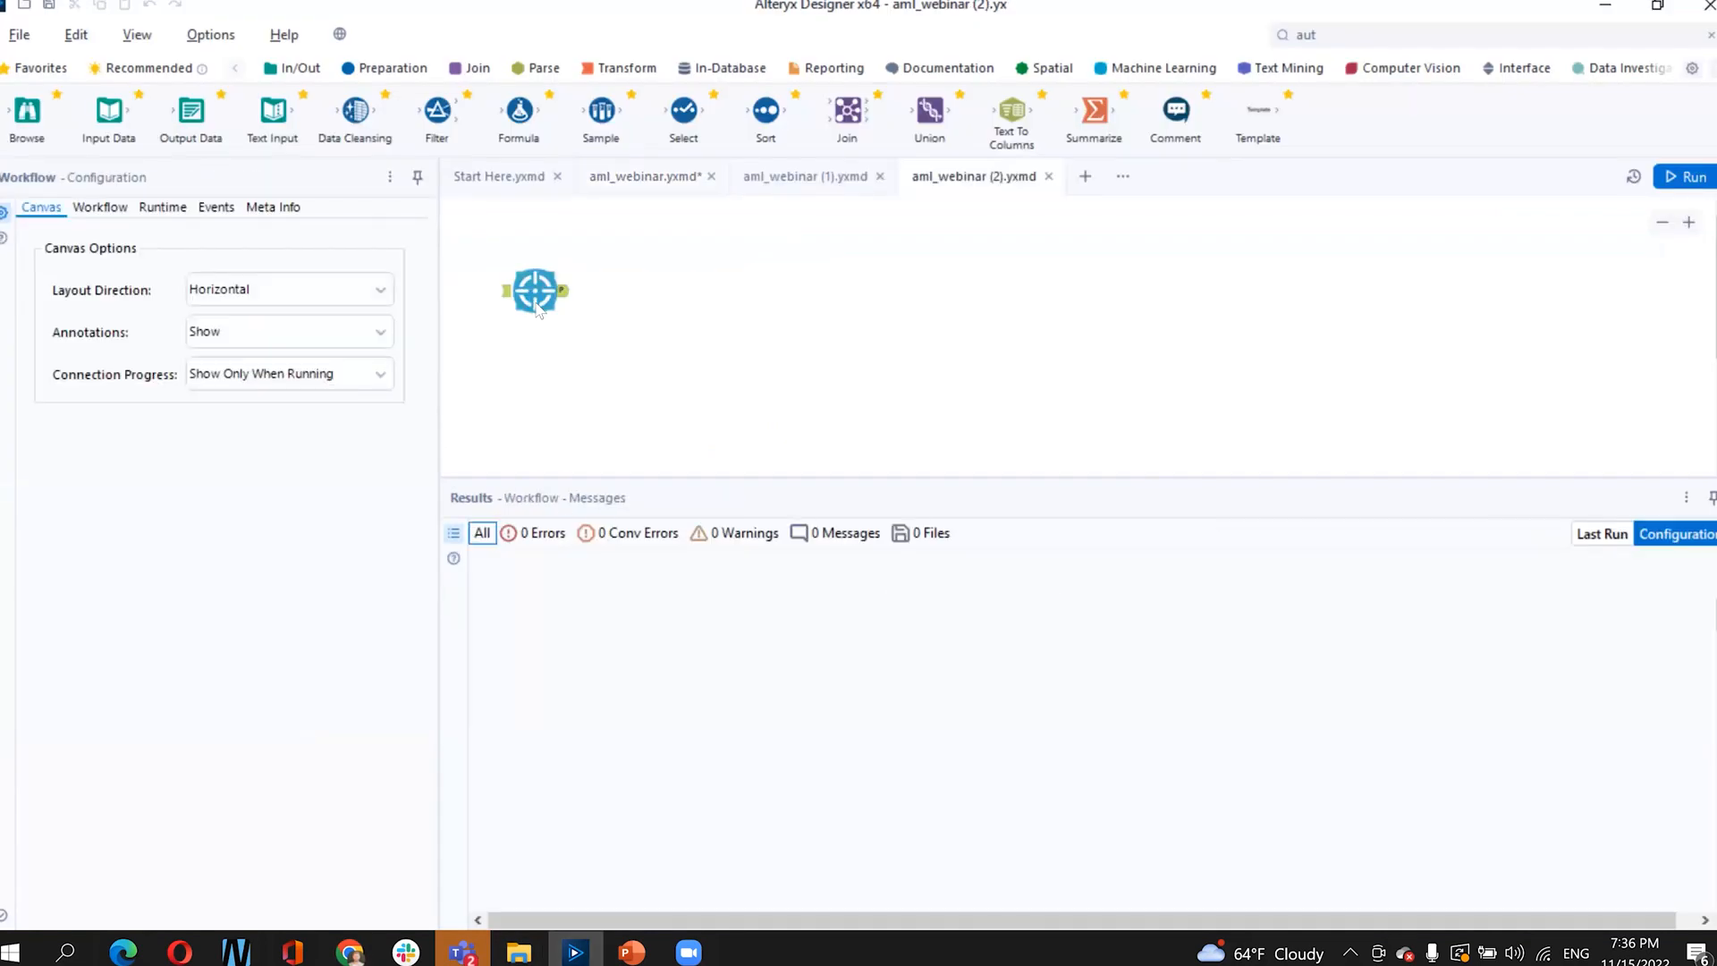
click(531, 297)
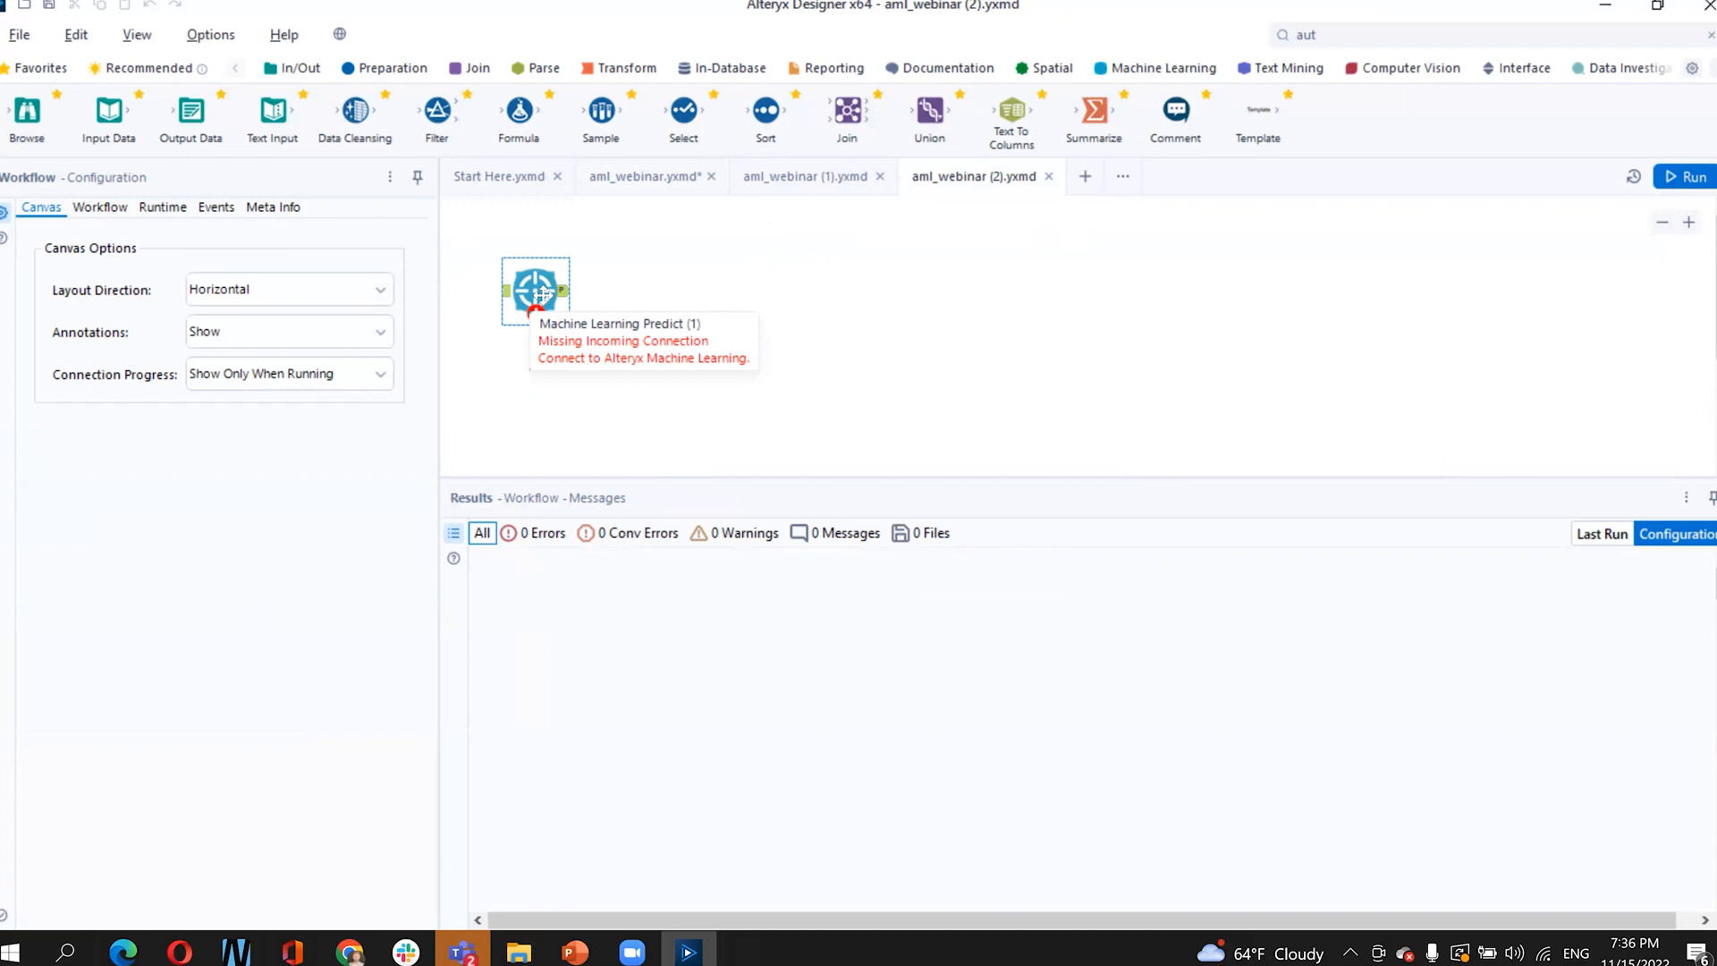
click(849, 283)
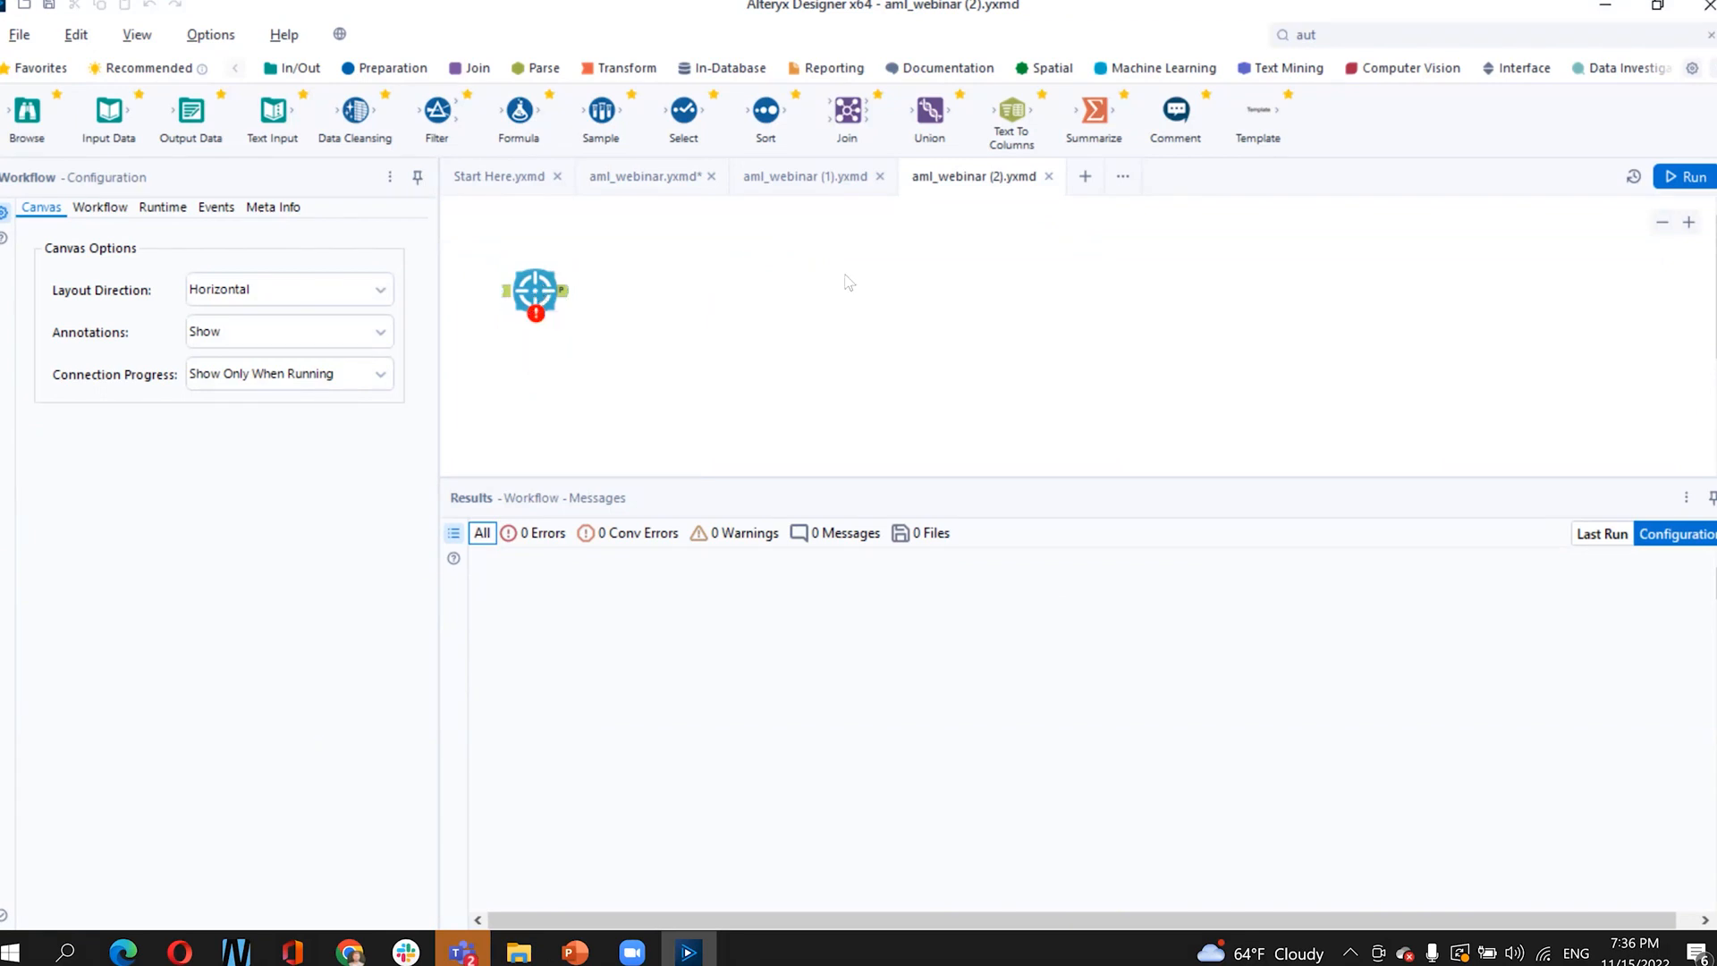
click(532, 302)
drag(535, 291, 713, 304)
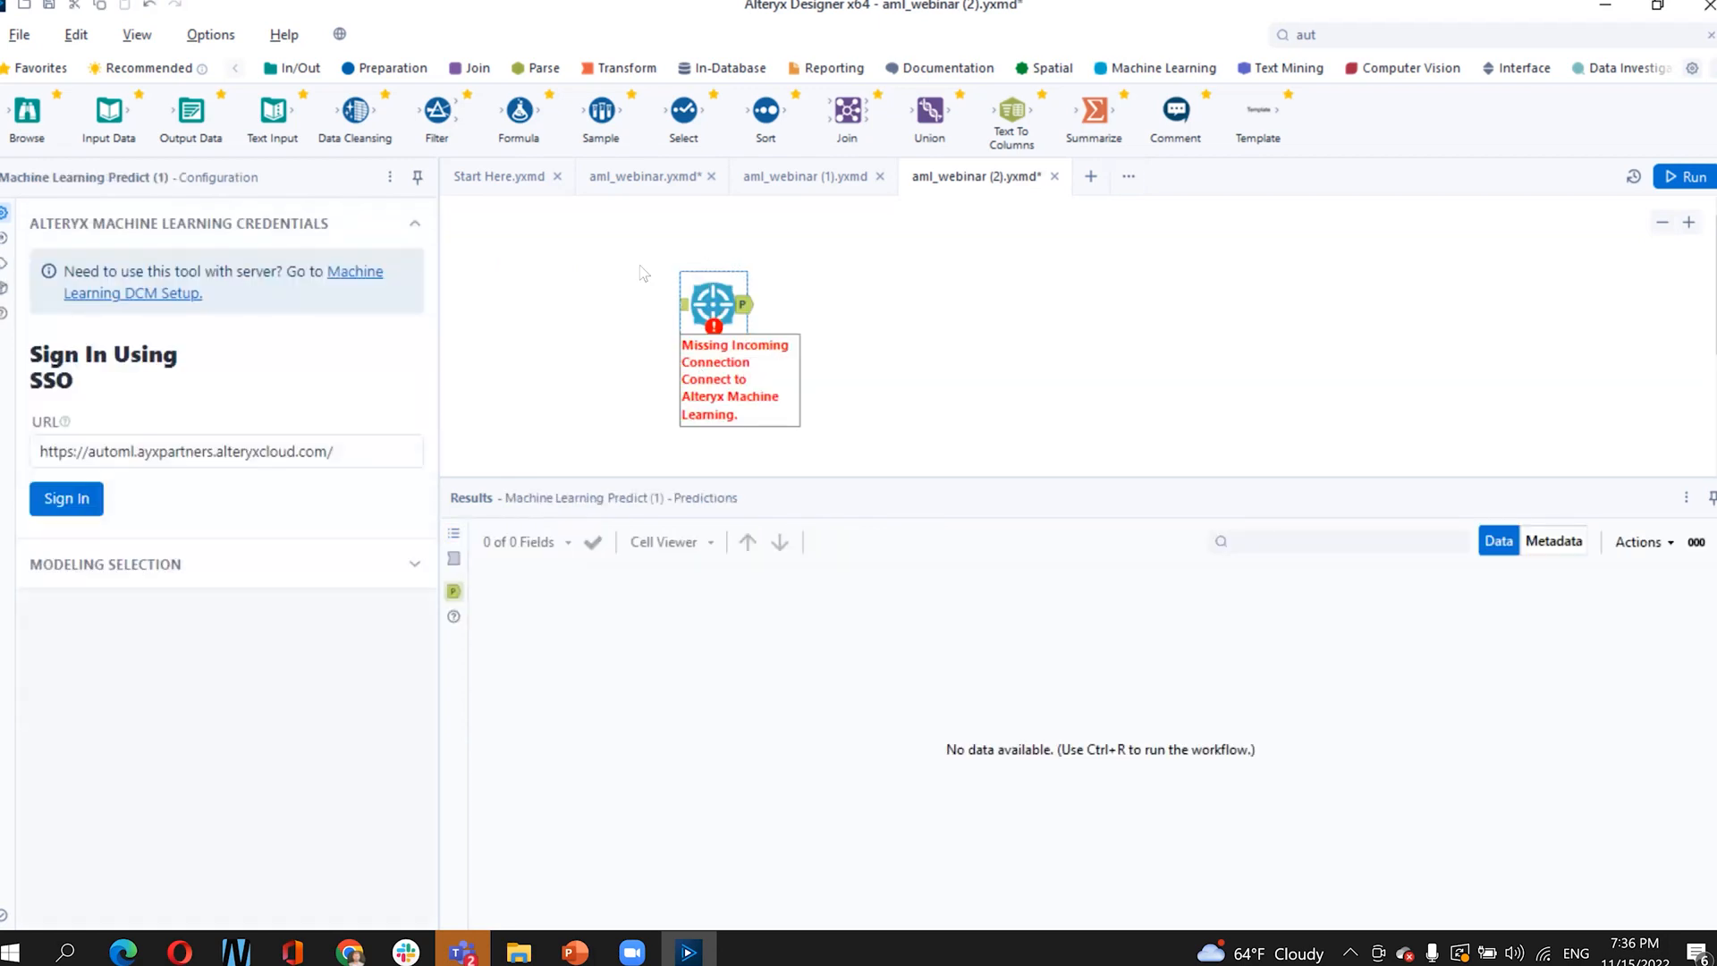
click(353, 455)
click(92, 507)
click(79, 508)
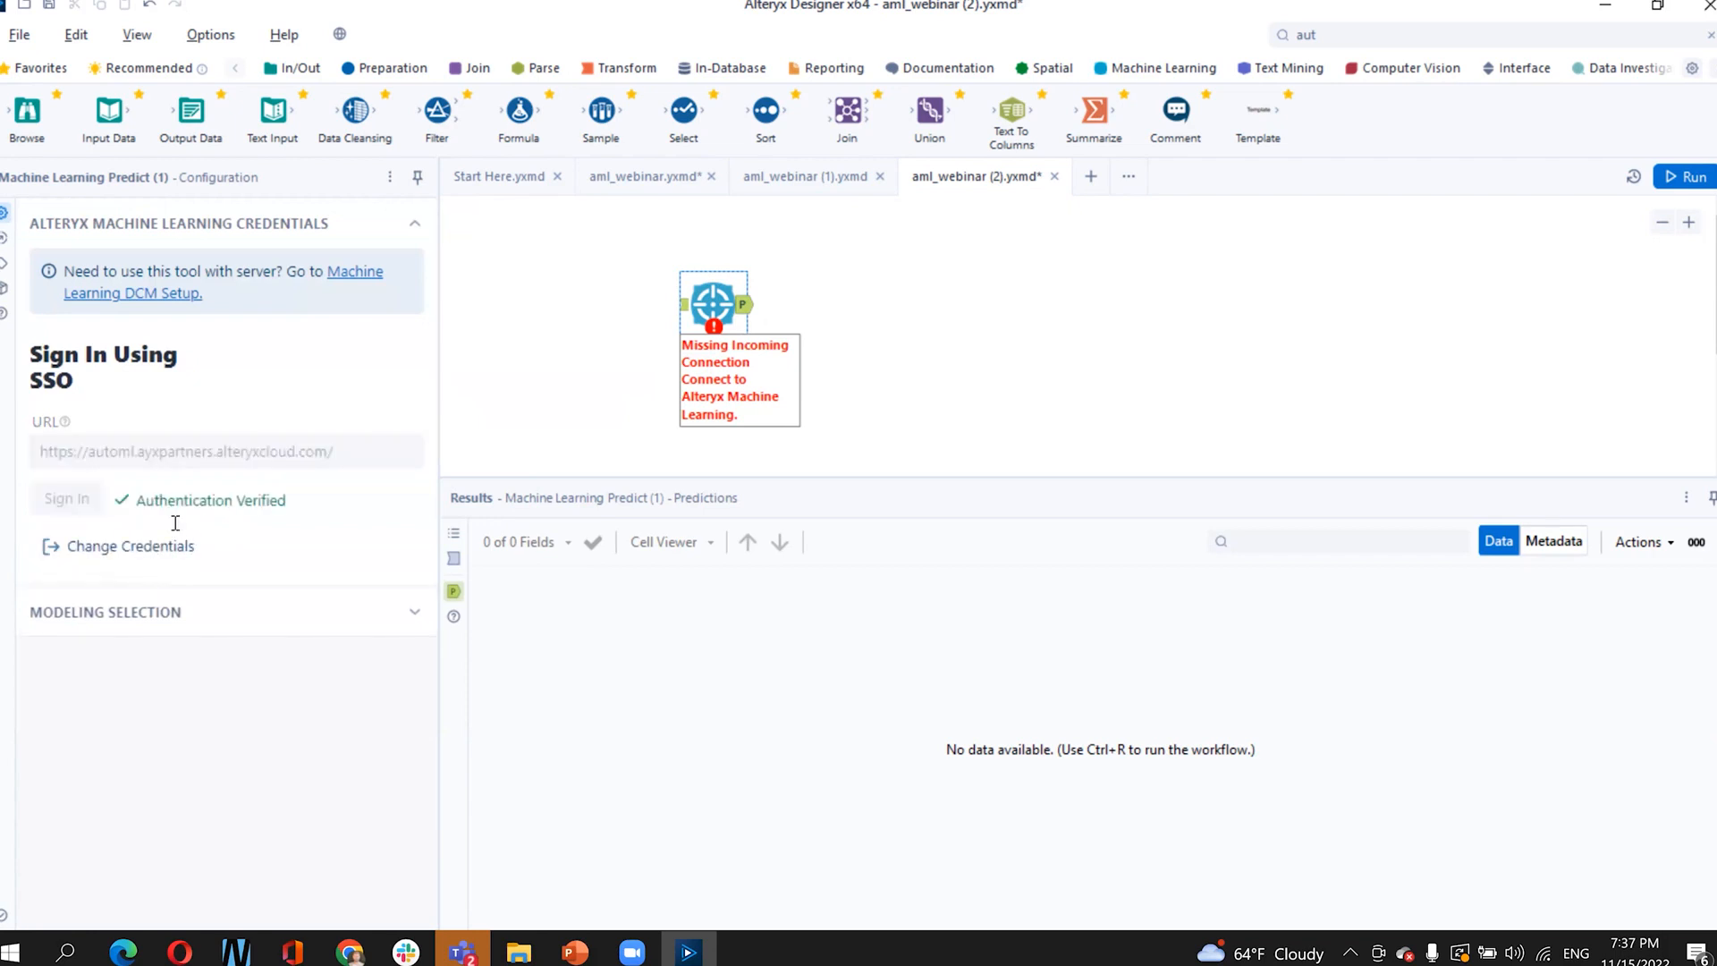
- Choose the Webinar project for the Machine Learning Predict tool and check its modified date, target and model details
click(189, 617)
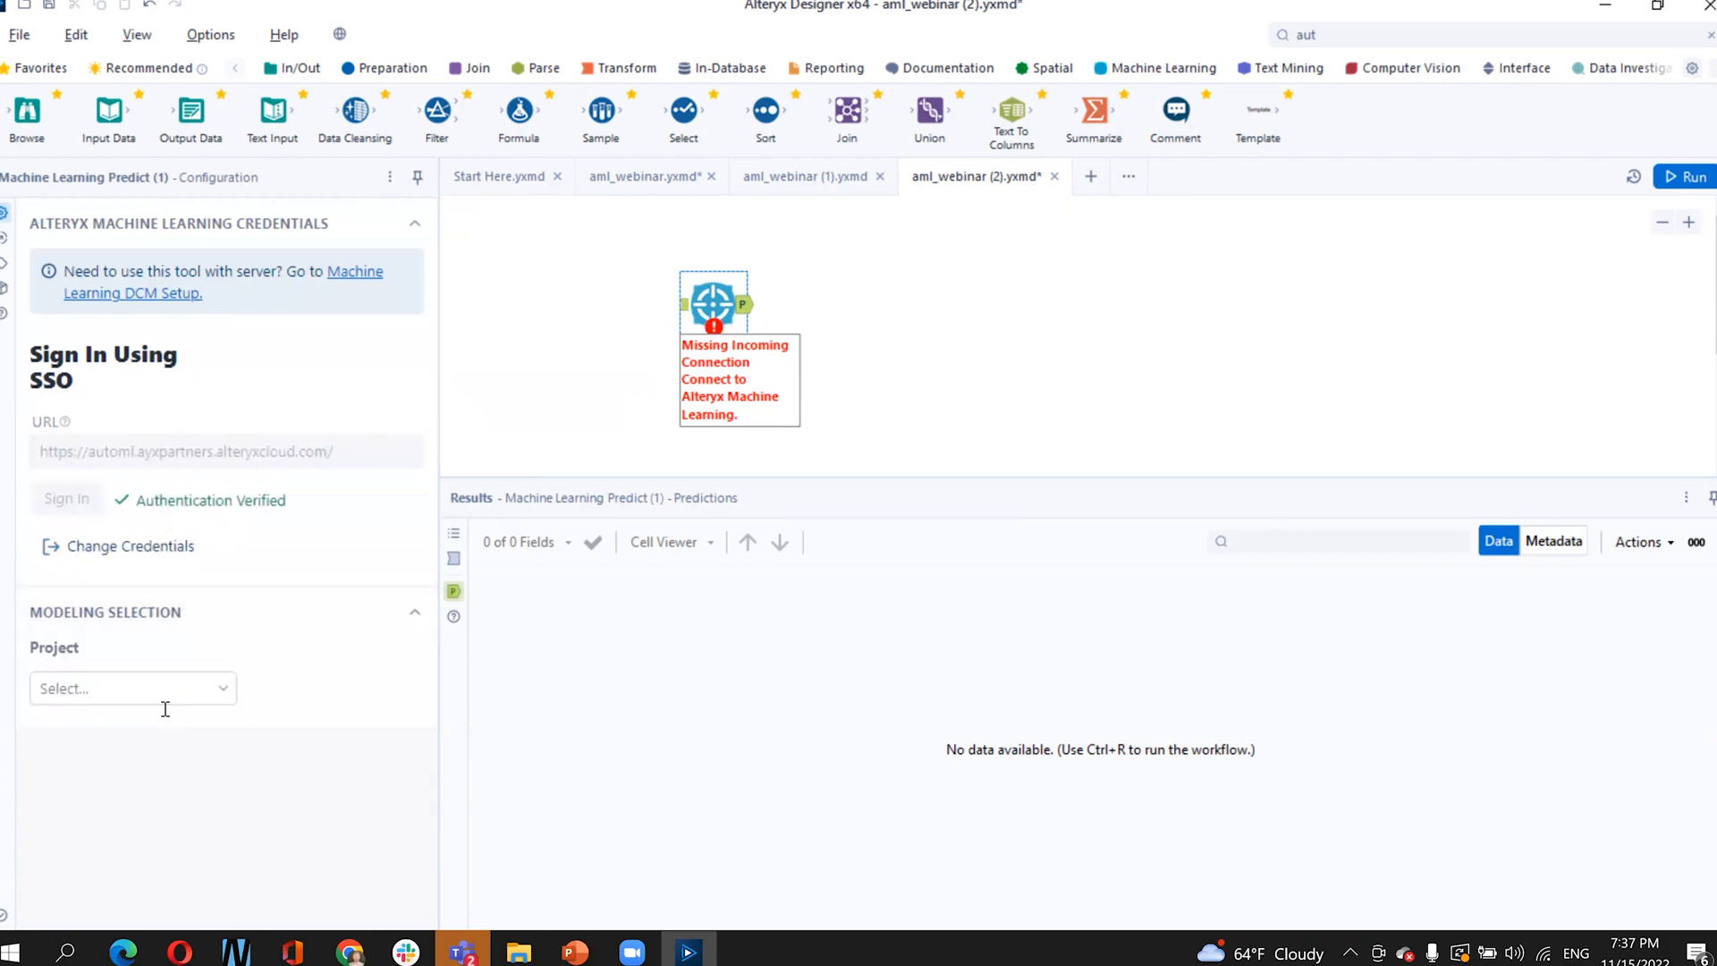
click(168, 695)
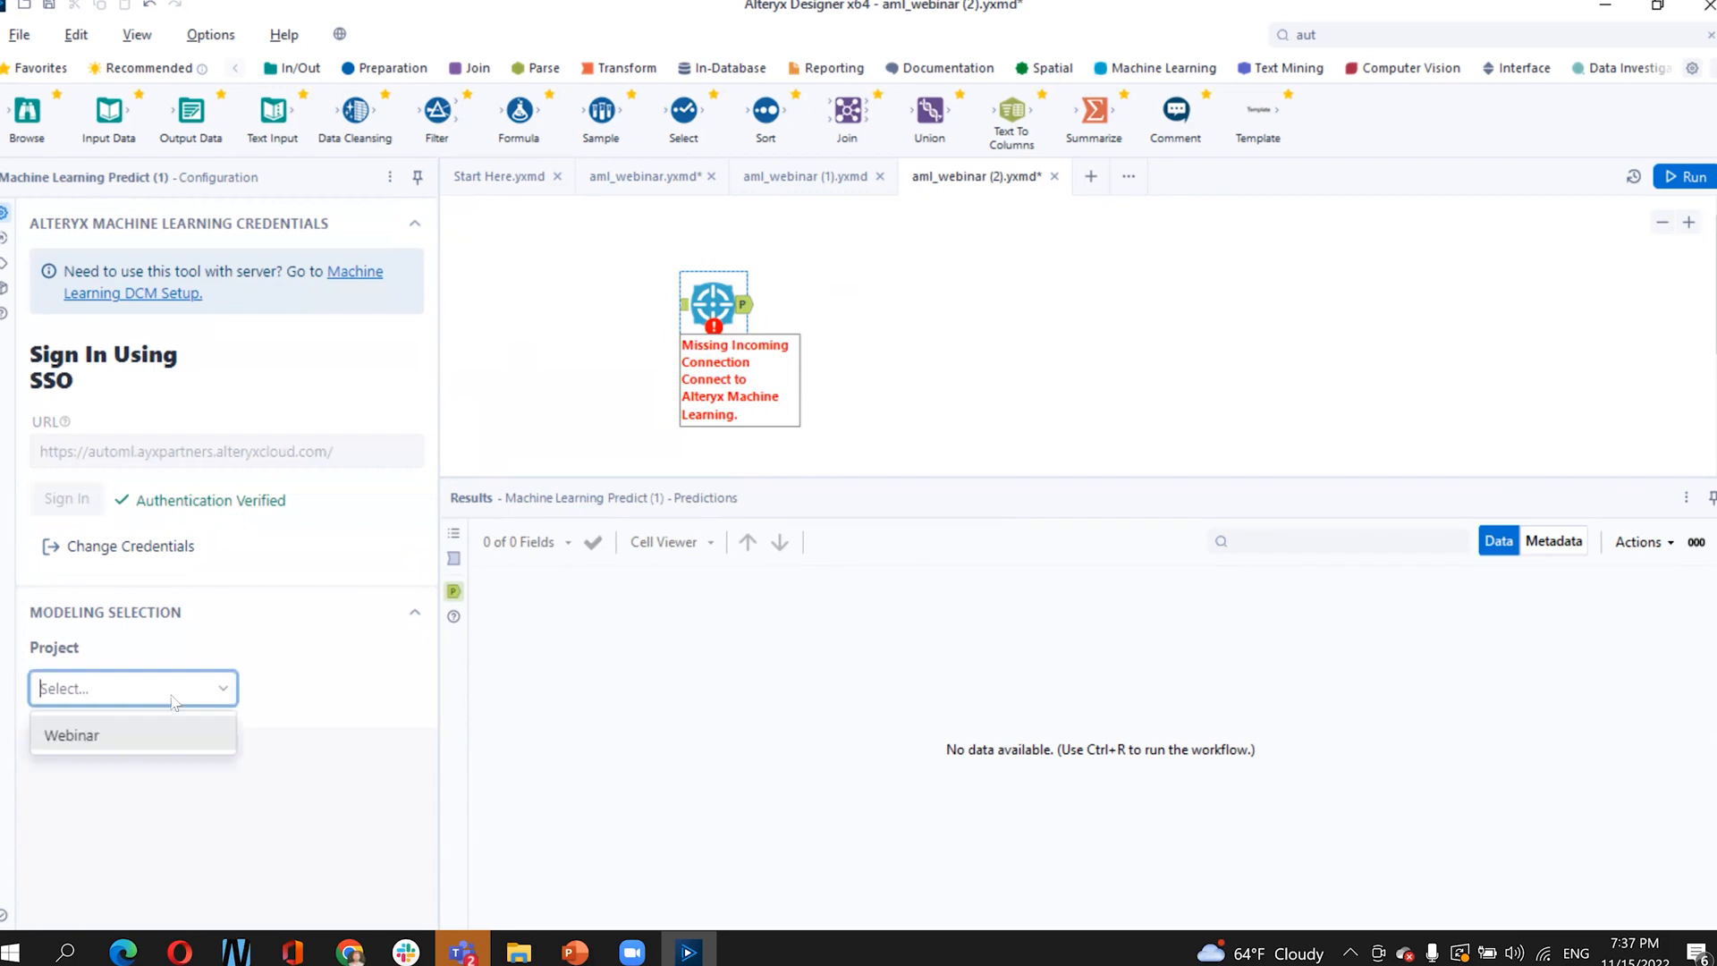
click(131, 744)
scroll(180, 776, down, 2)
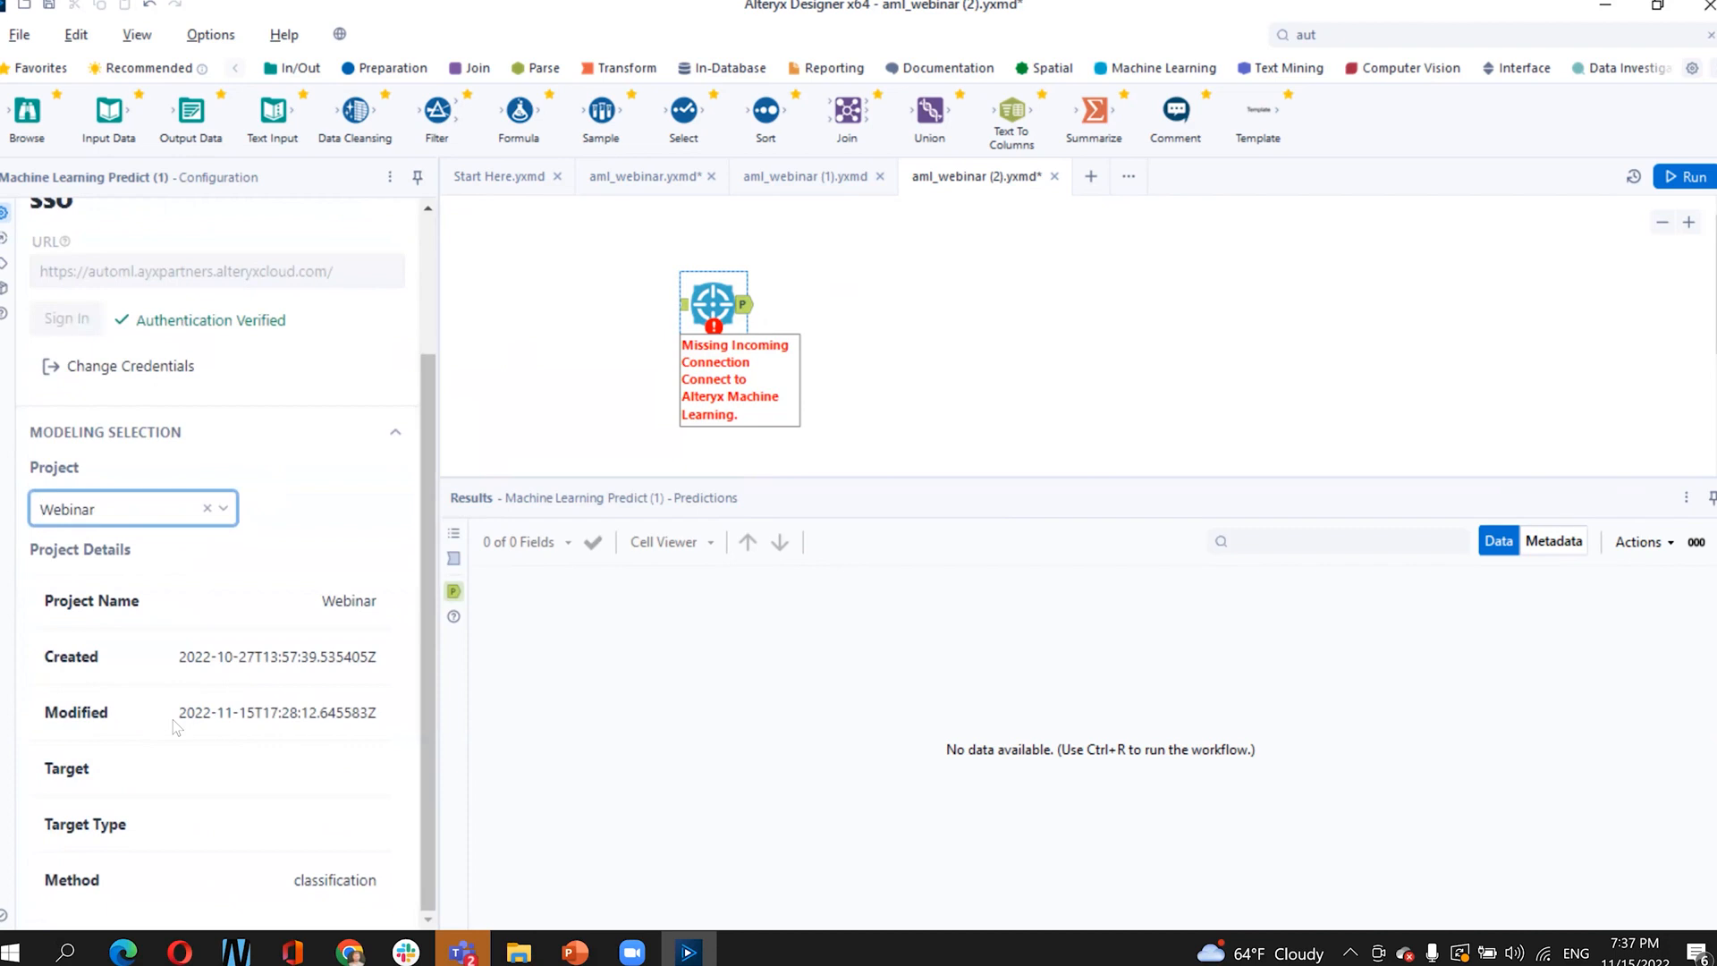
click(286, 715)
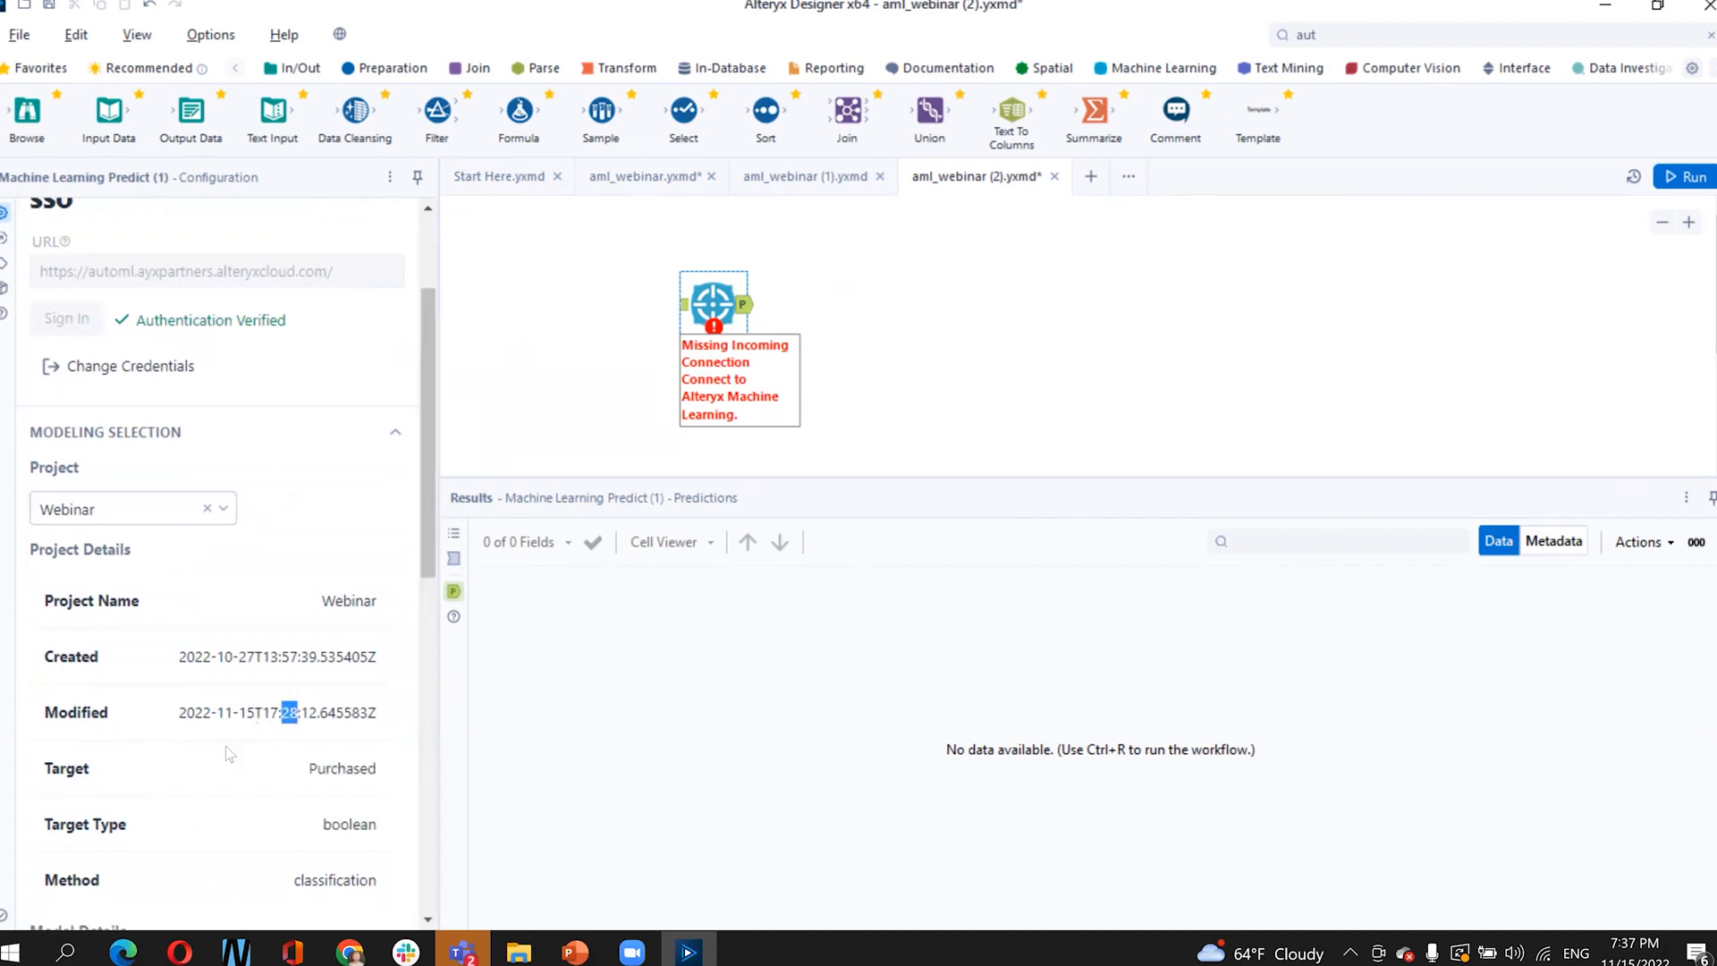
scroll(228, 749, down, 5)
scroll(264, 723, up, 10)
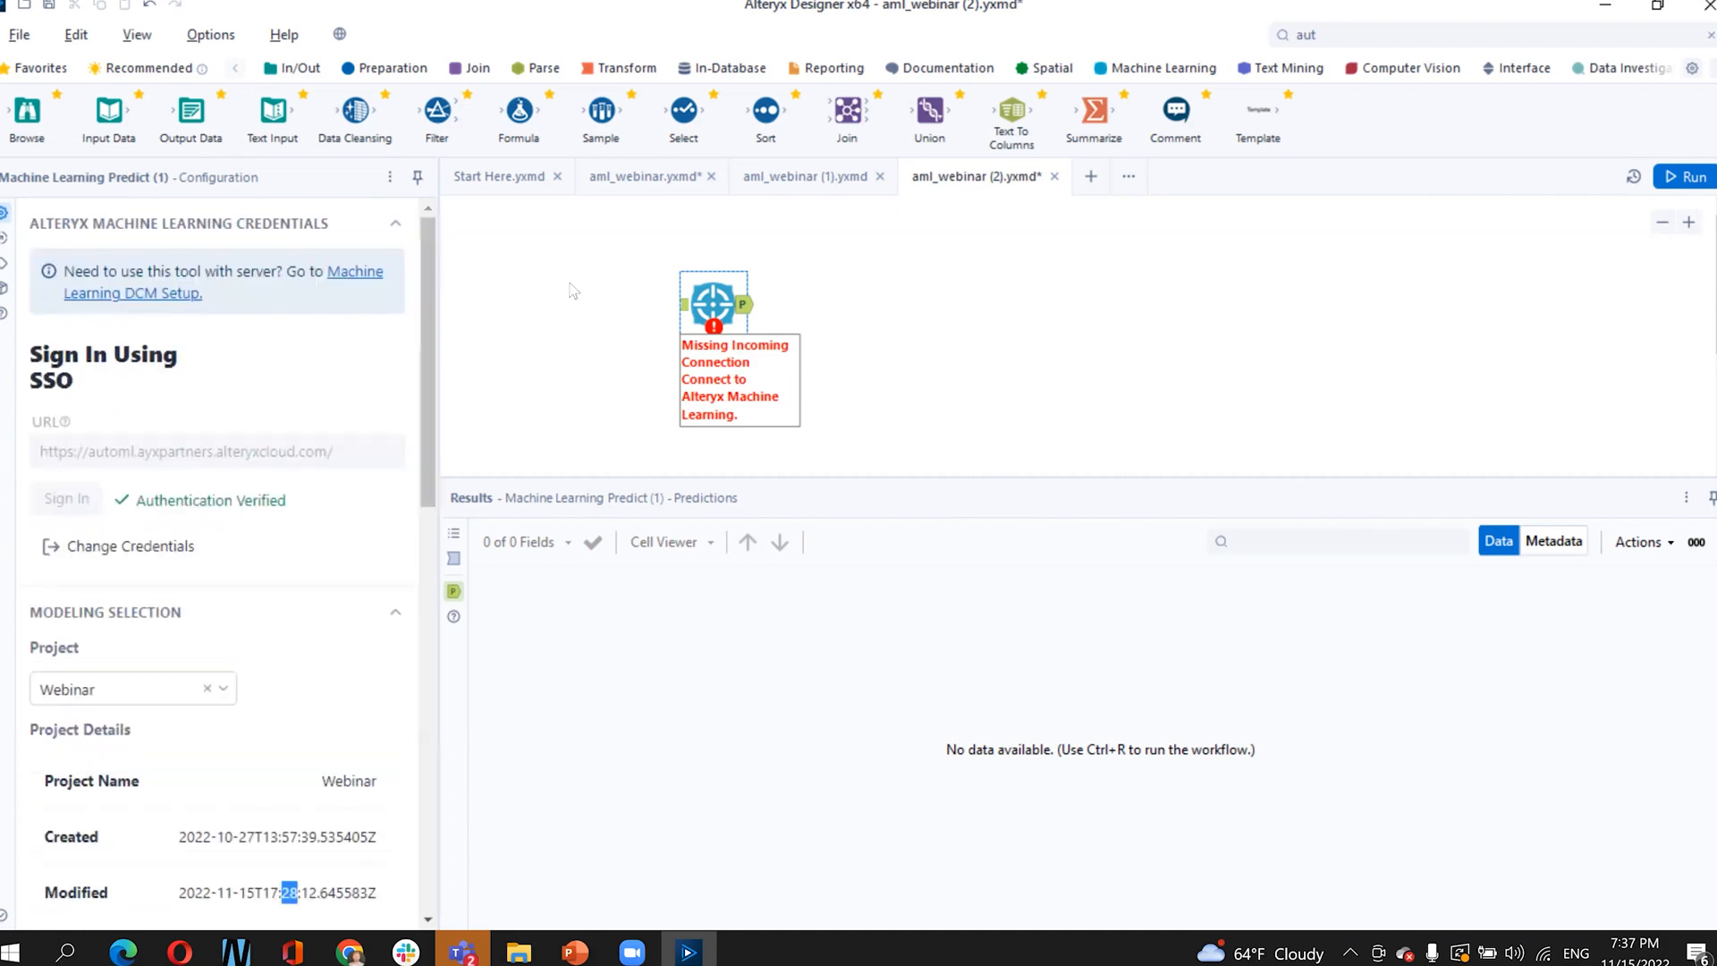
- Add an Input Data tool reading Social_Network_Ads.csv and insert a Select tool before Machine Learning Predict that excludes the Purchased field
drag(103, 143, 516, 304)
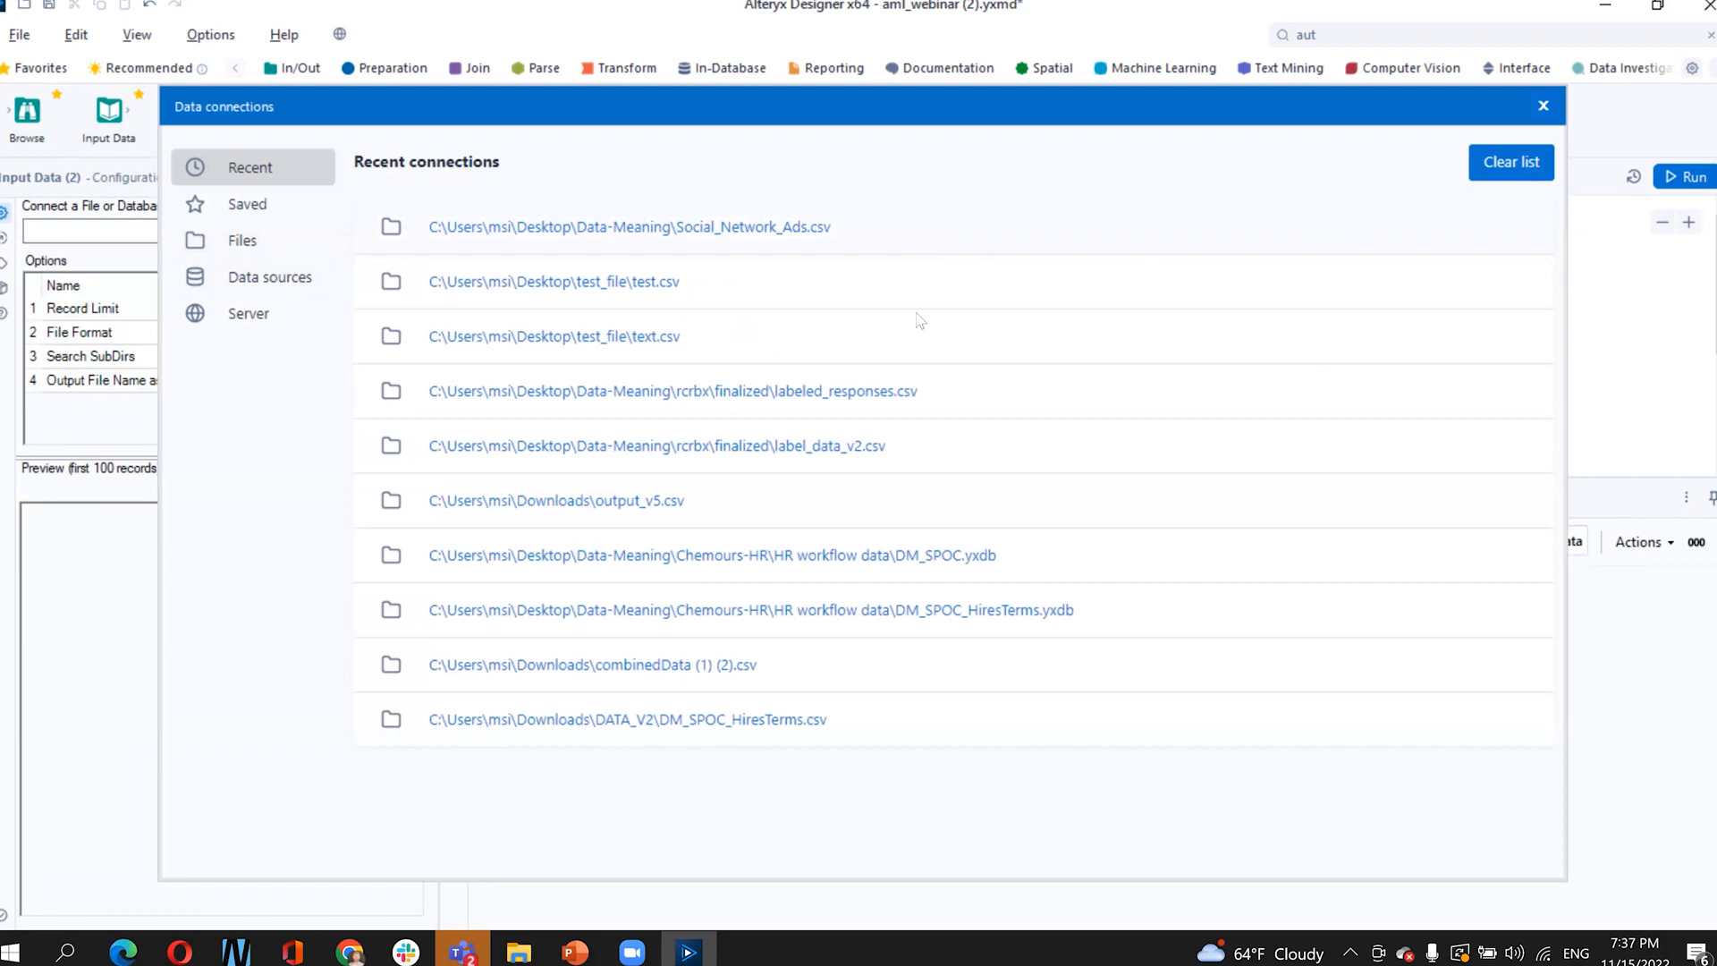
key(Escape)
drag(693, 126, 620, 276)
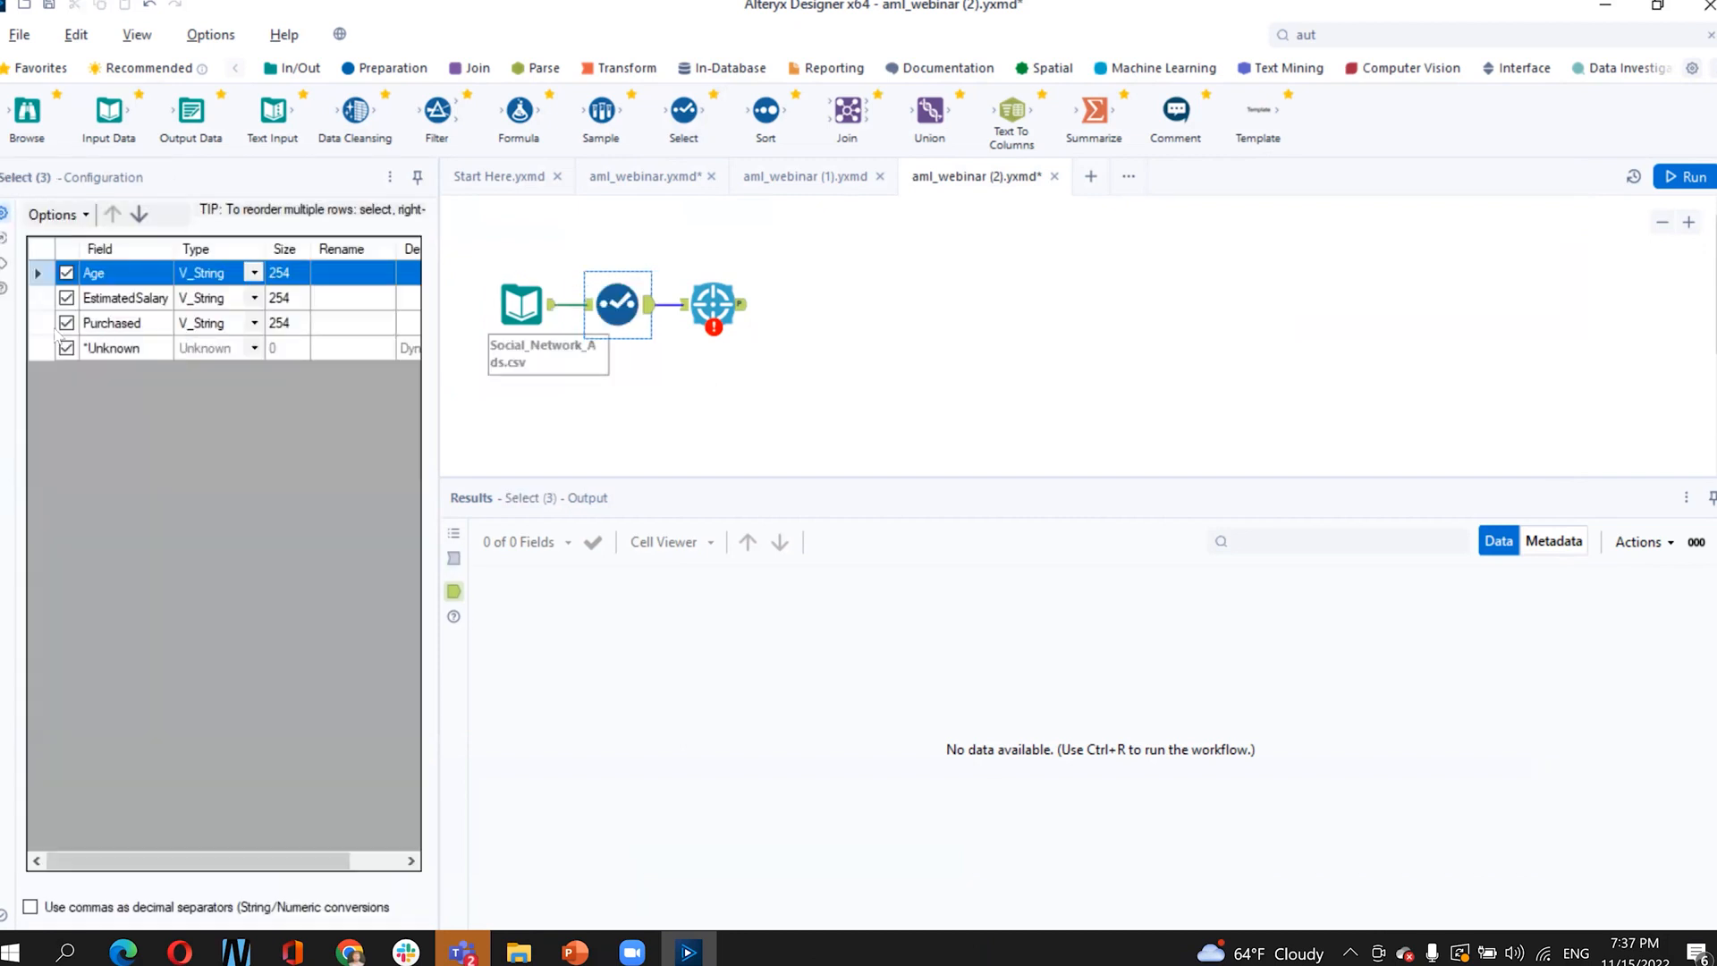
click(67, 324)
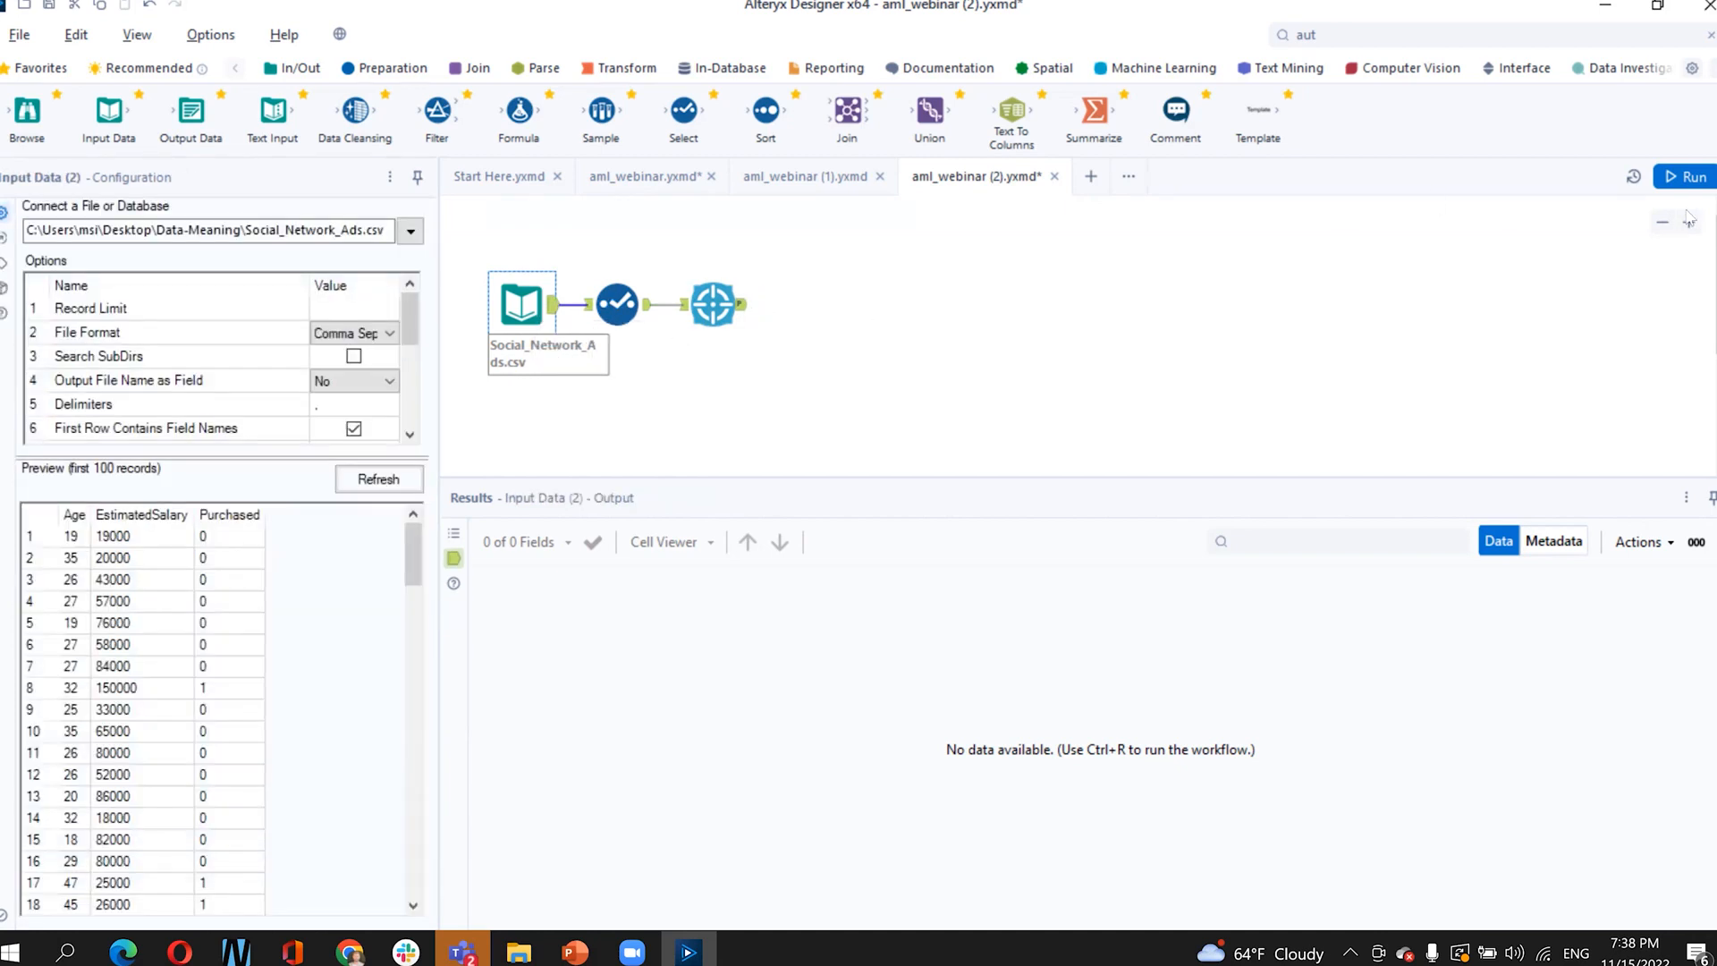
- Run the workflow, then show the Machine Learning Predict tool's predictions output and expand its modeling selection
click(1692, 181)
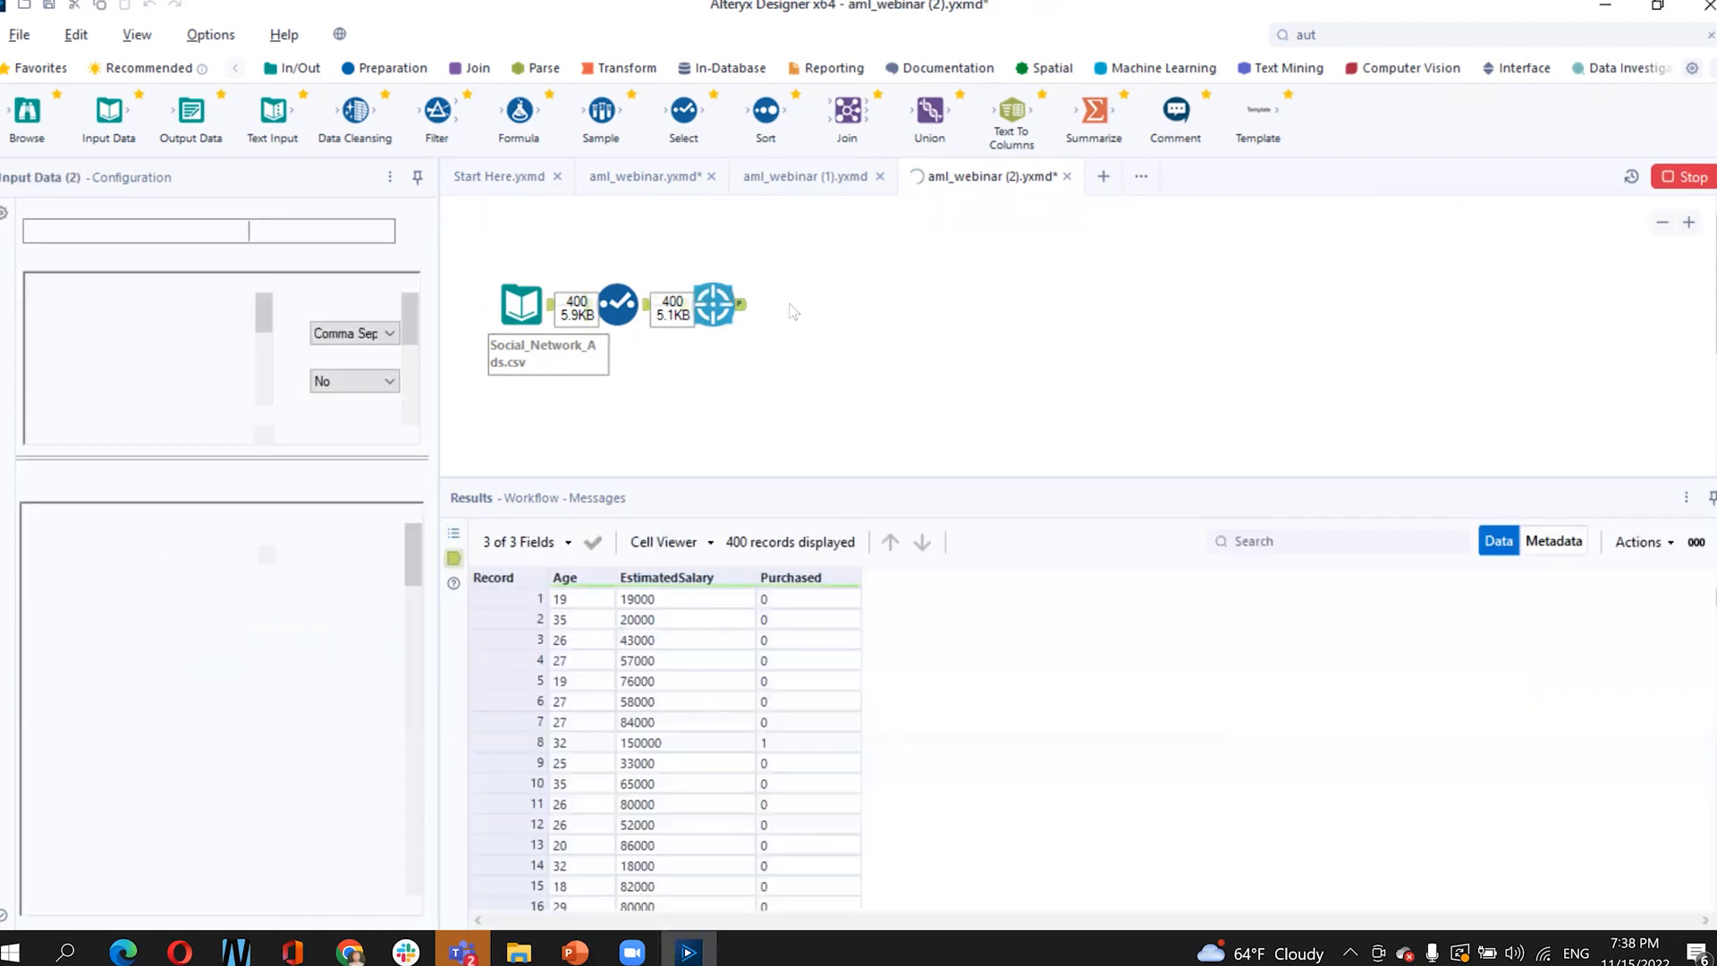
click(744, 308)
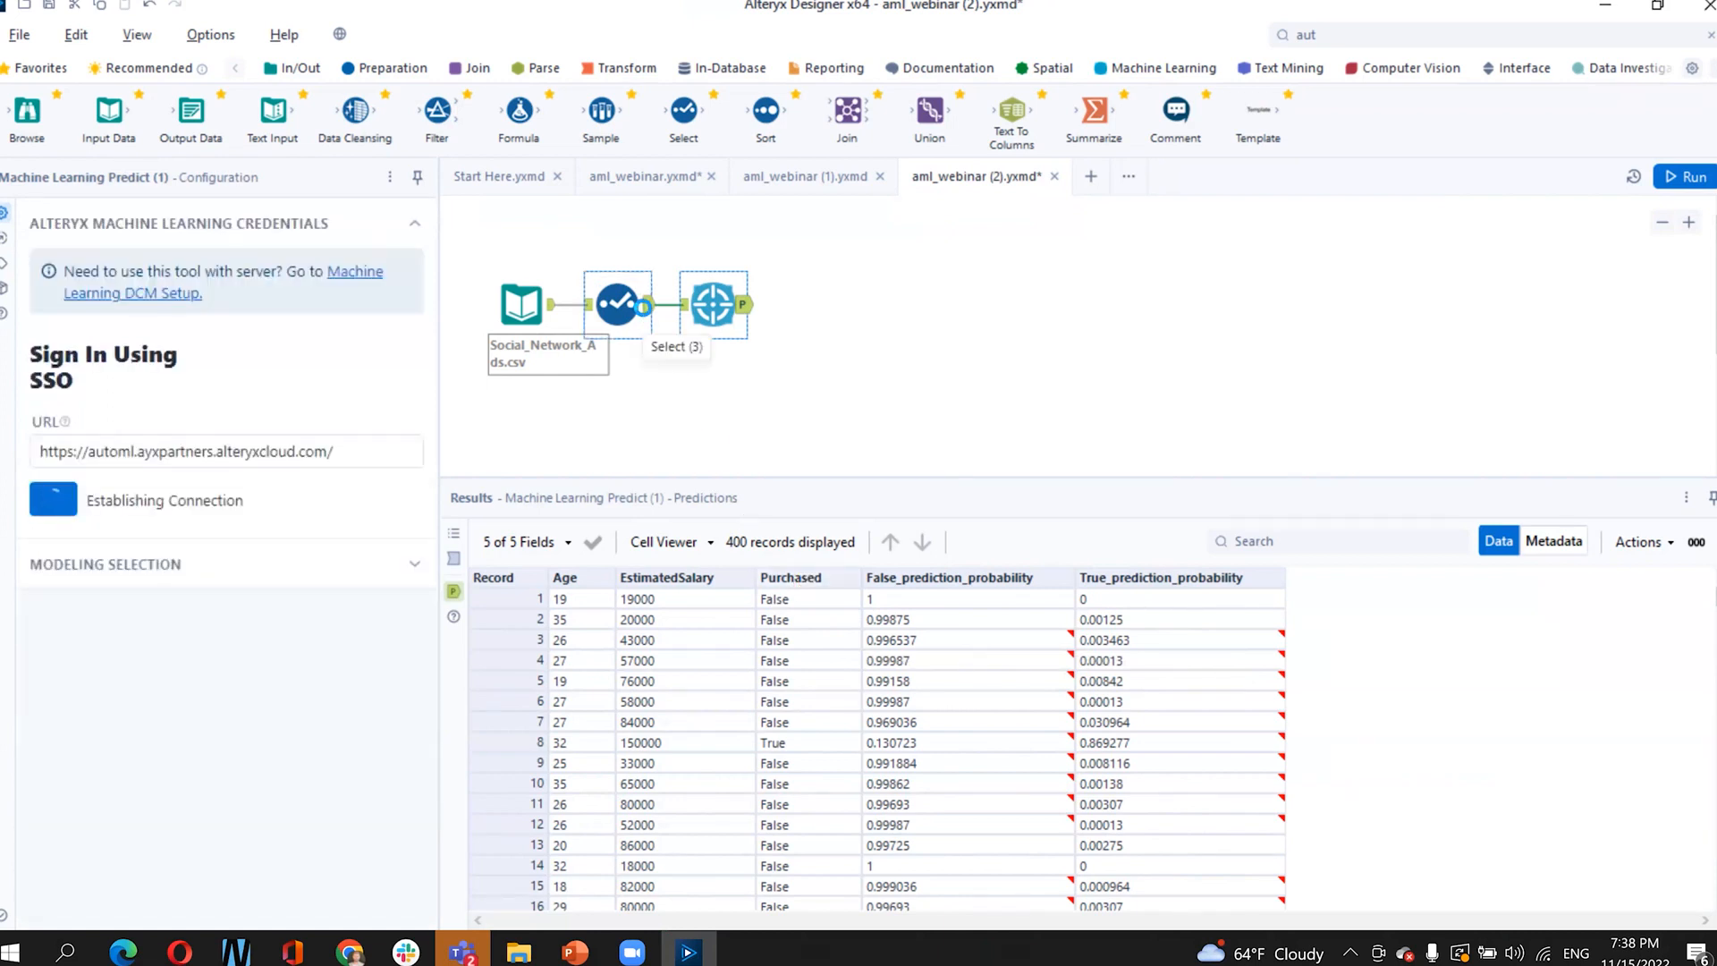
click(642, 315)
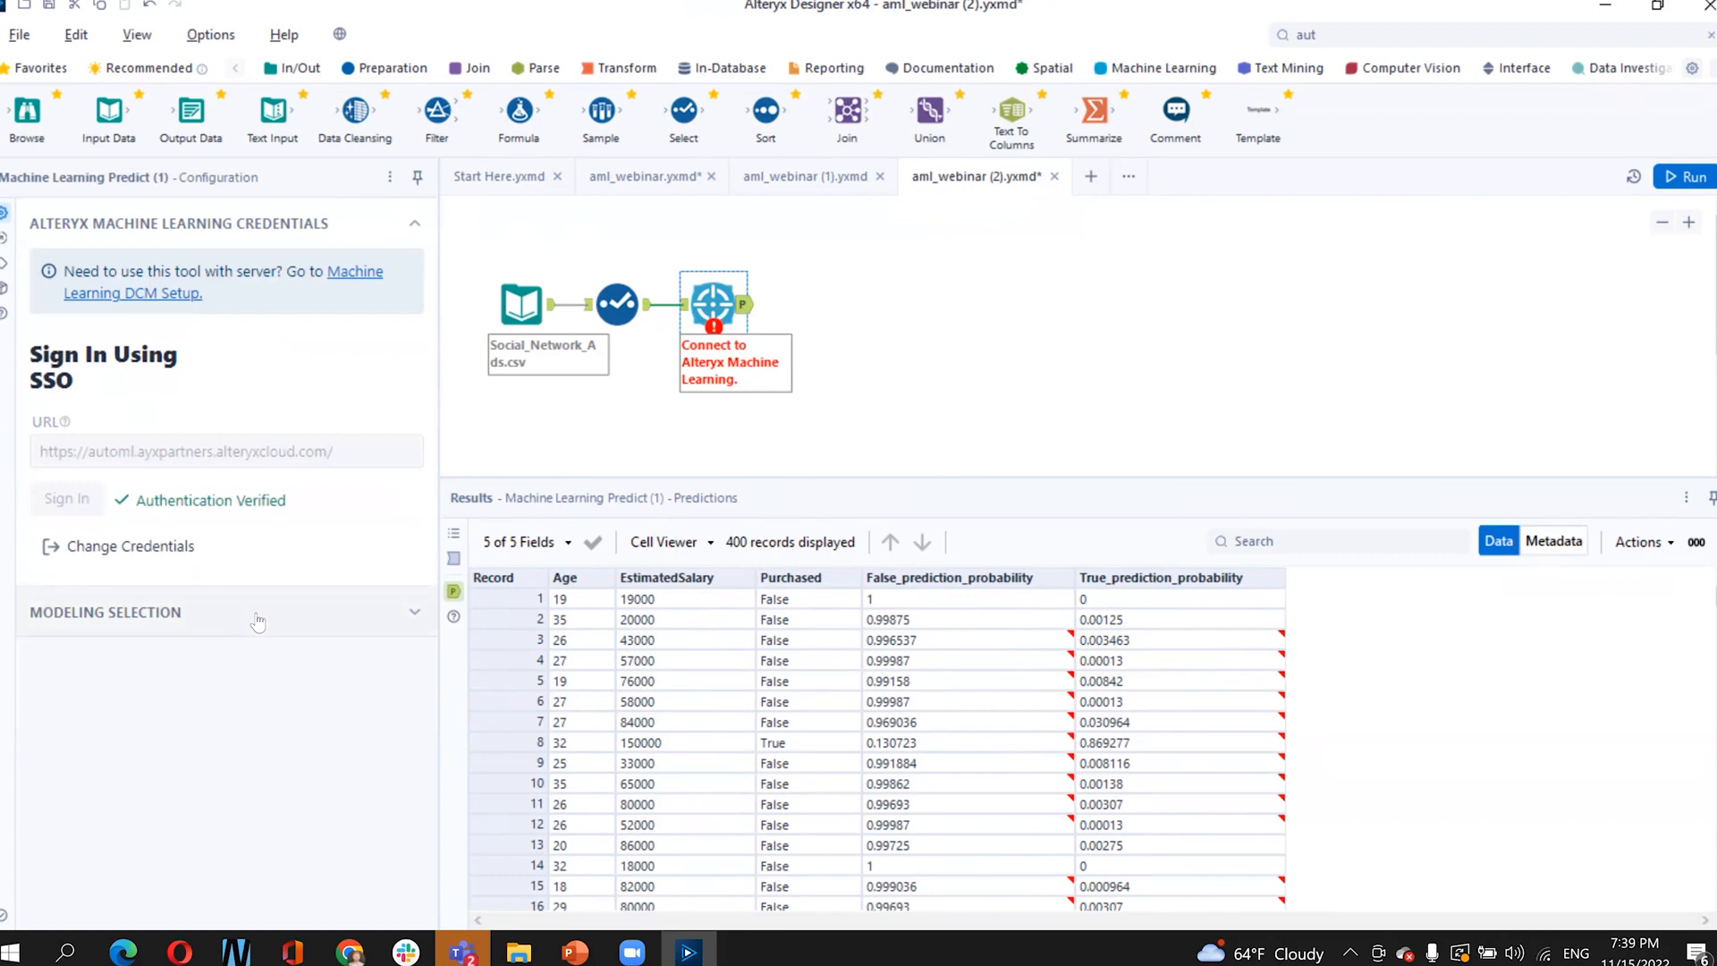
click(208, 626)
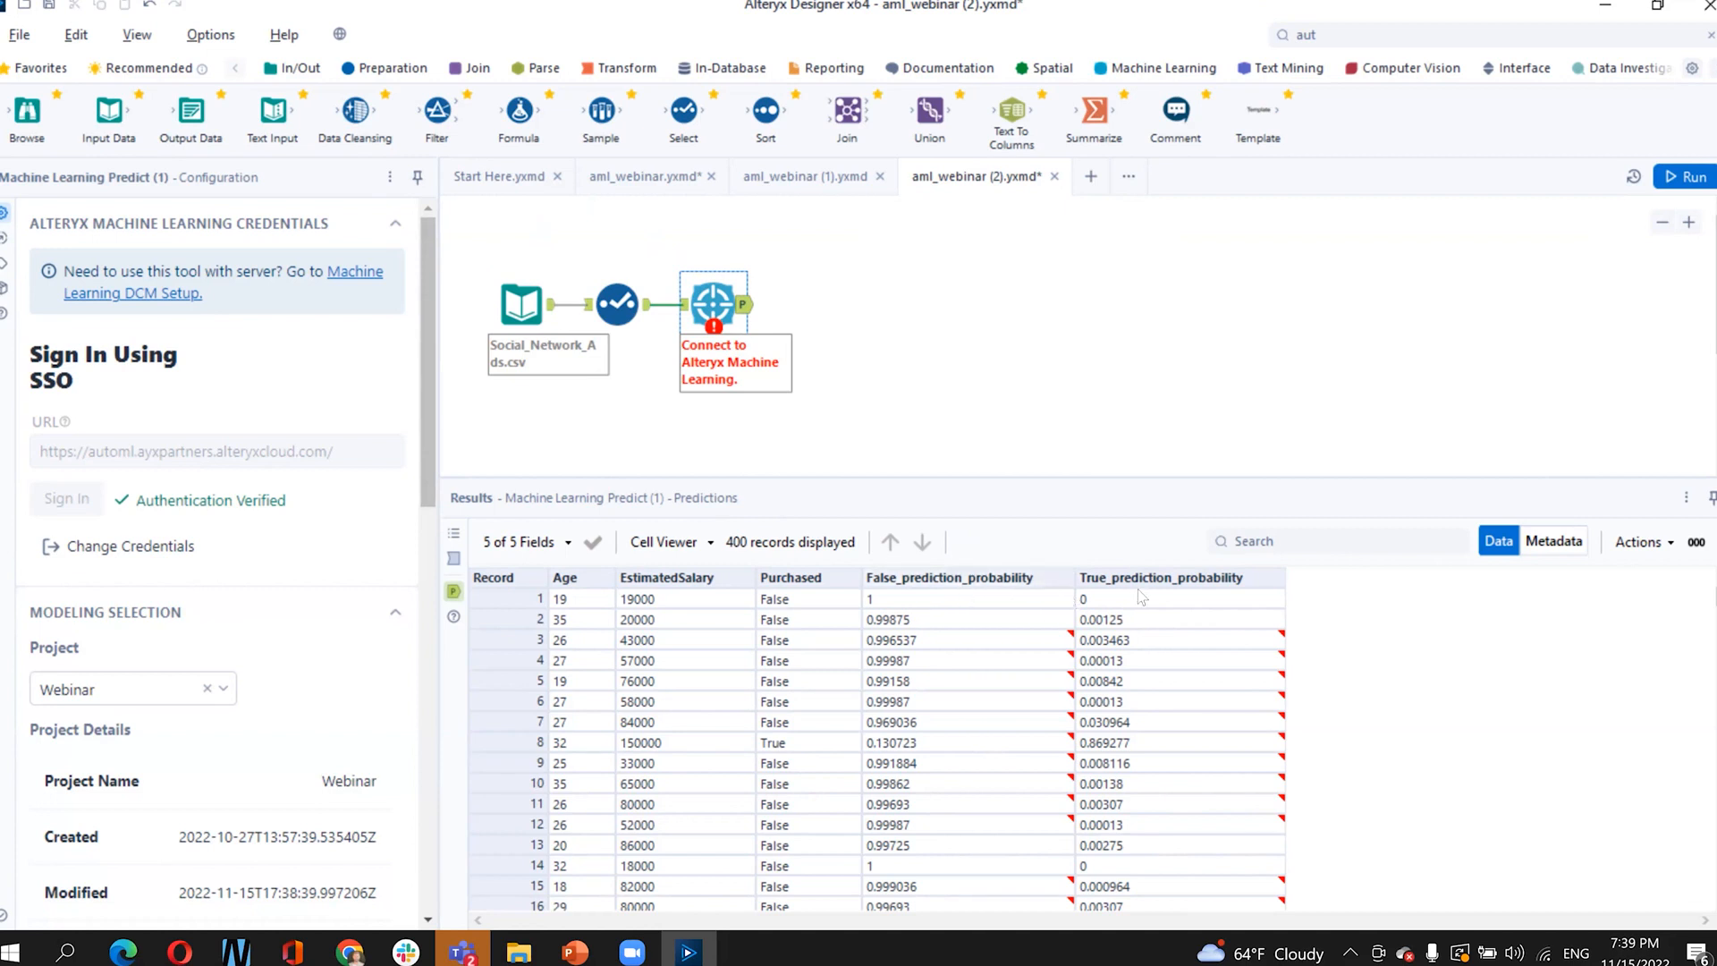
- Examine the predictions, comparing each record's Purchased value with its False and True prediction probabilities
click(914, 620)
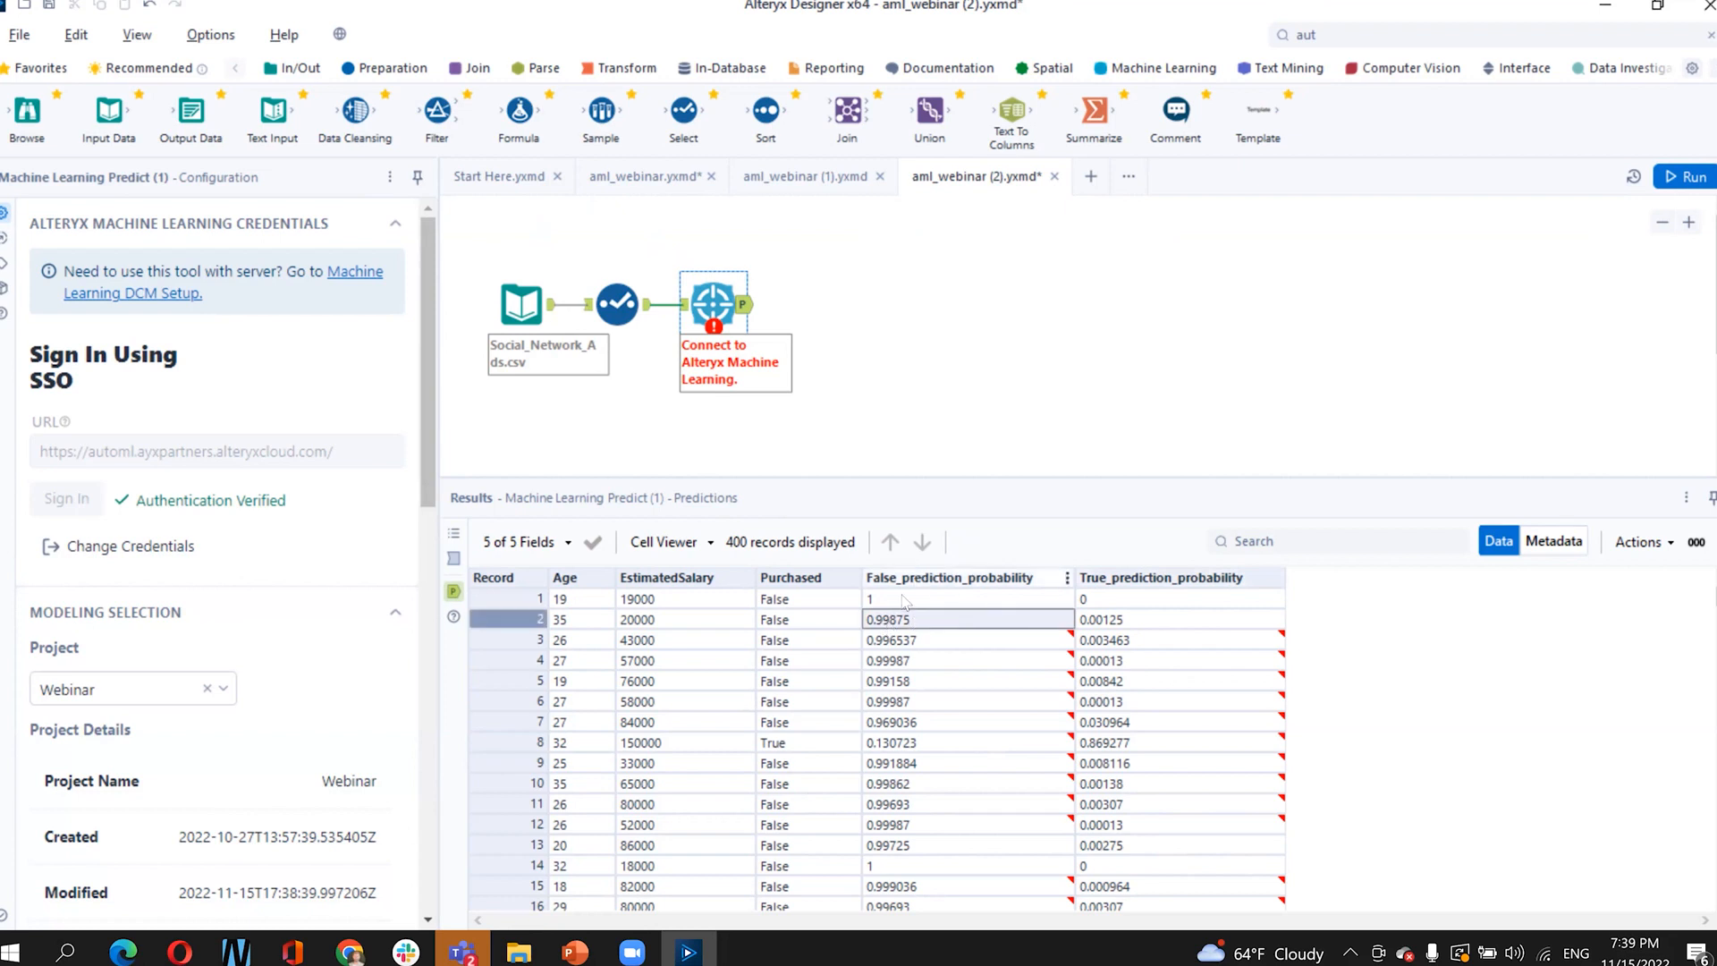
click(795, 623)
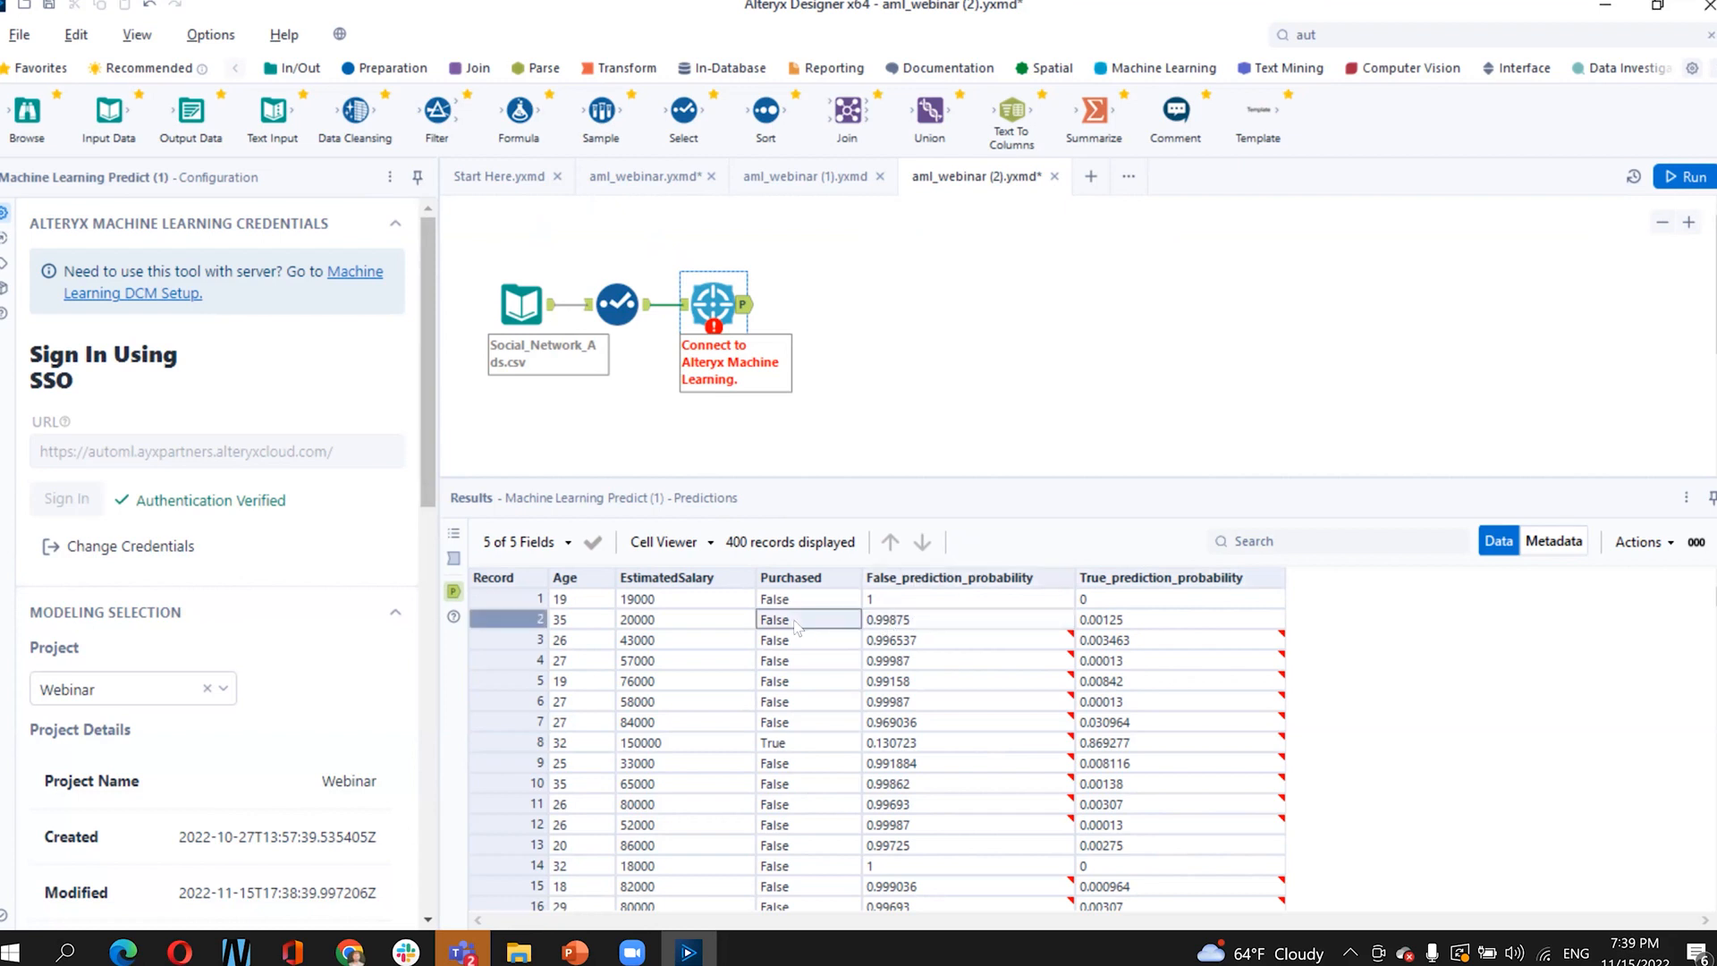
click(1122, 623)
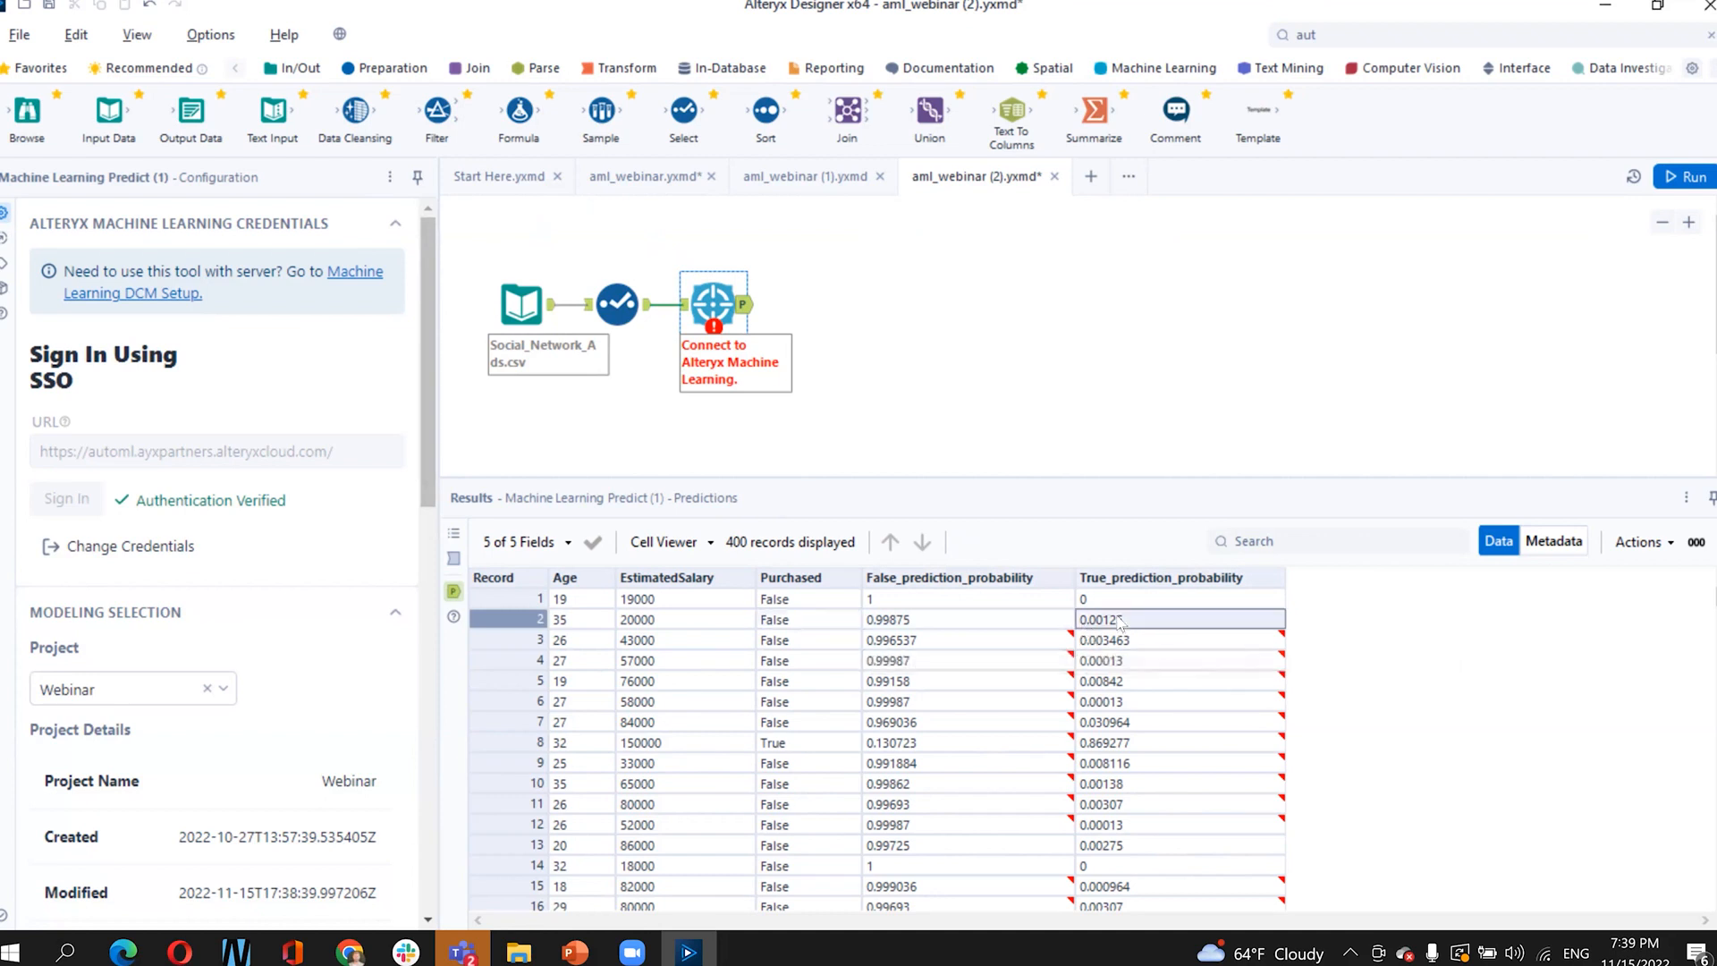
scroll(984, 672, down, 10)
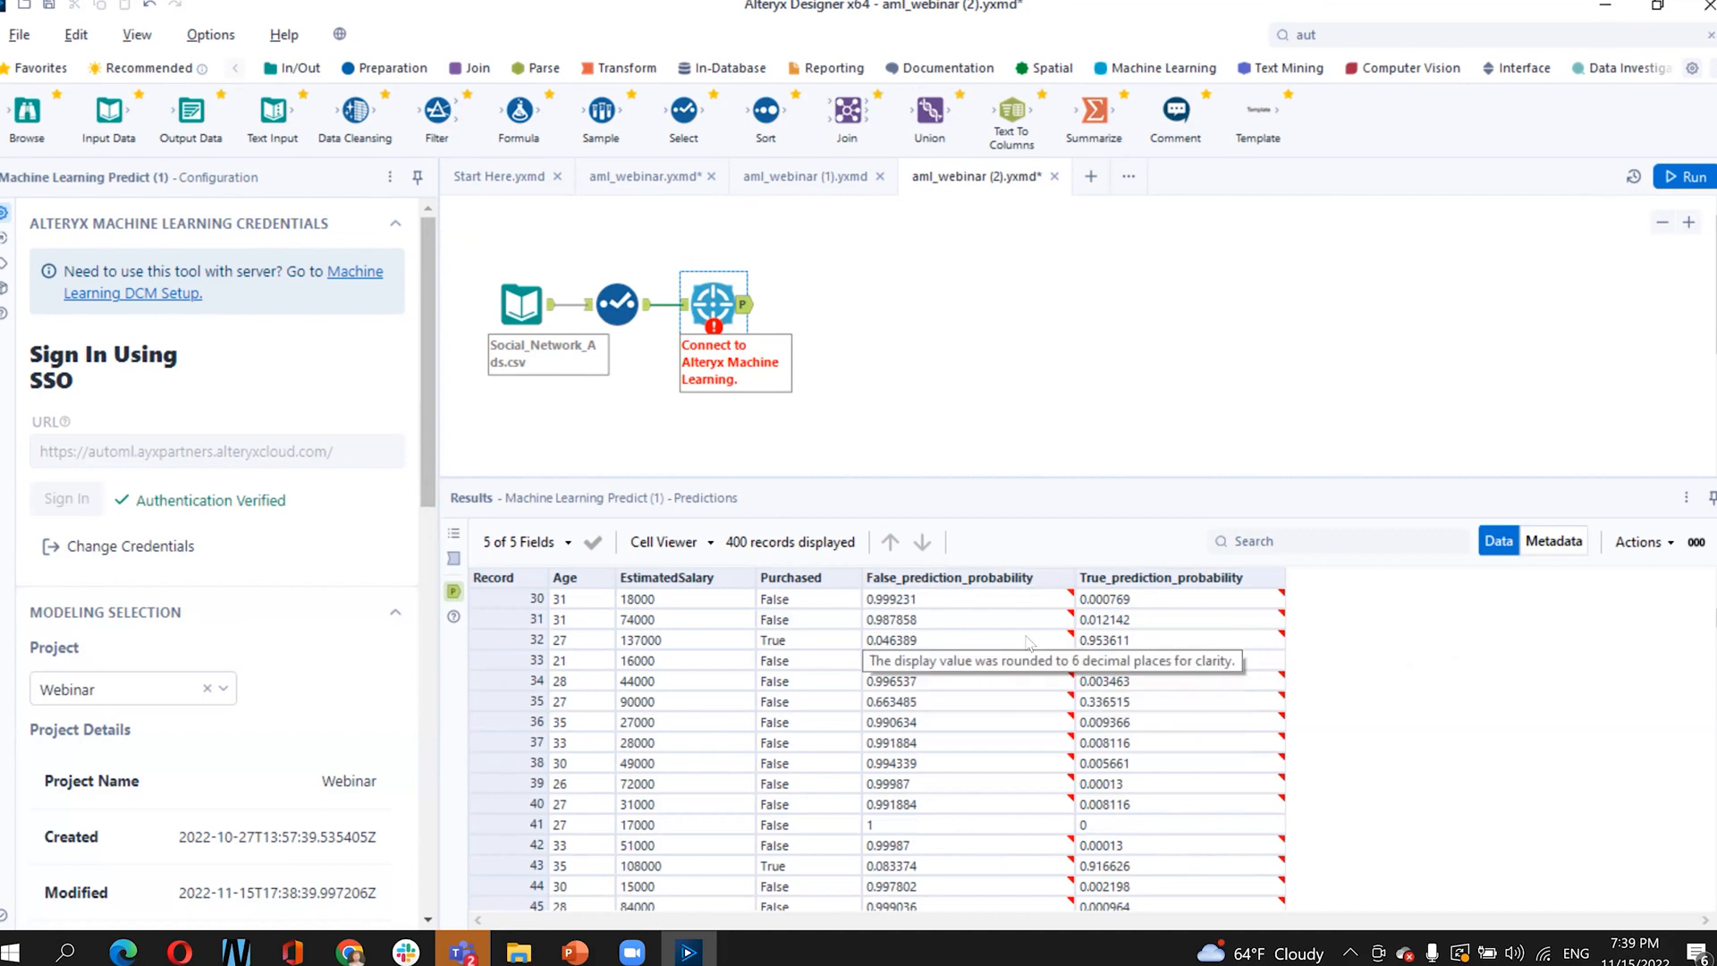
scroll(885, 640, up, 10)
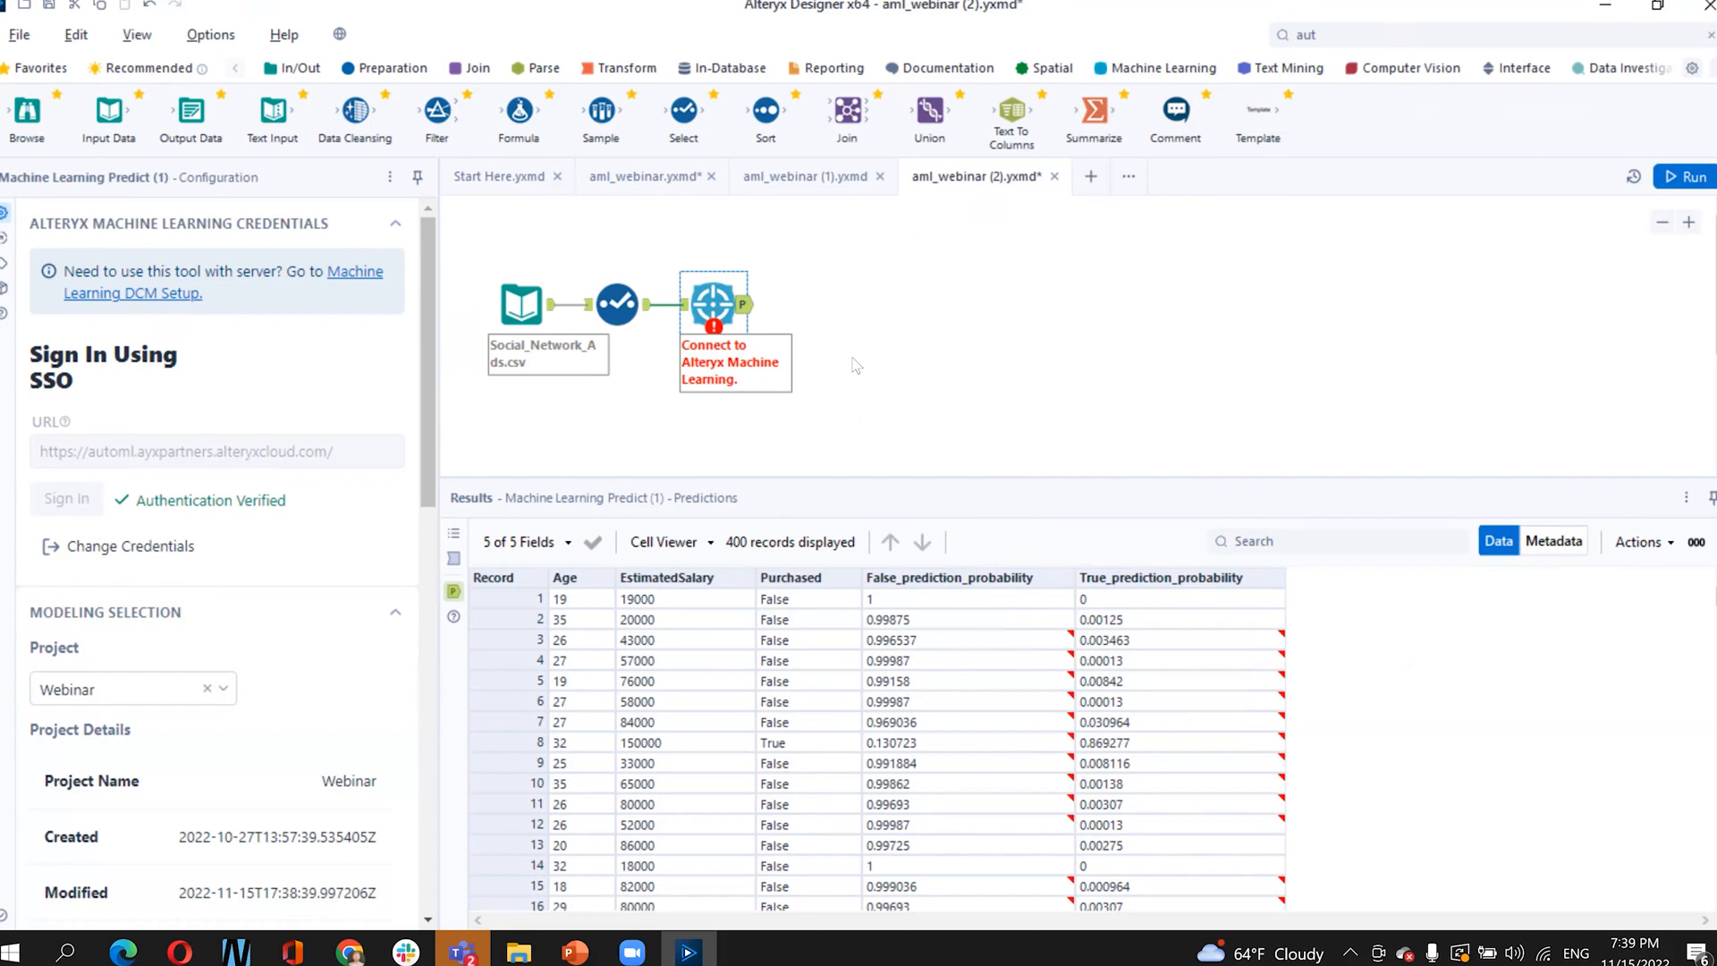
- Move the Machine Learning Predict tool up and to the right on the canvas and raise the Select tool level with it
drag(718, 300, 772, 258)
click(619, 302)
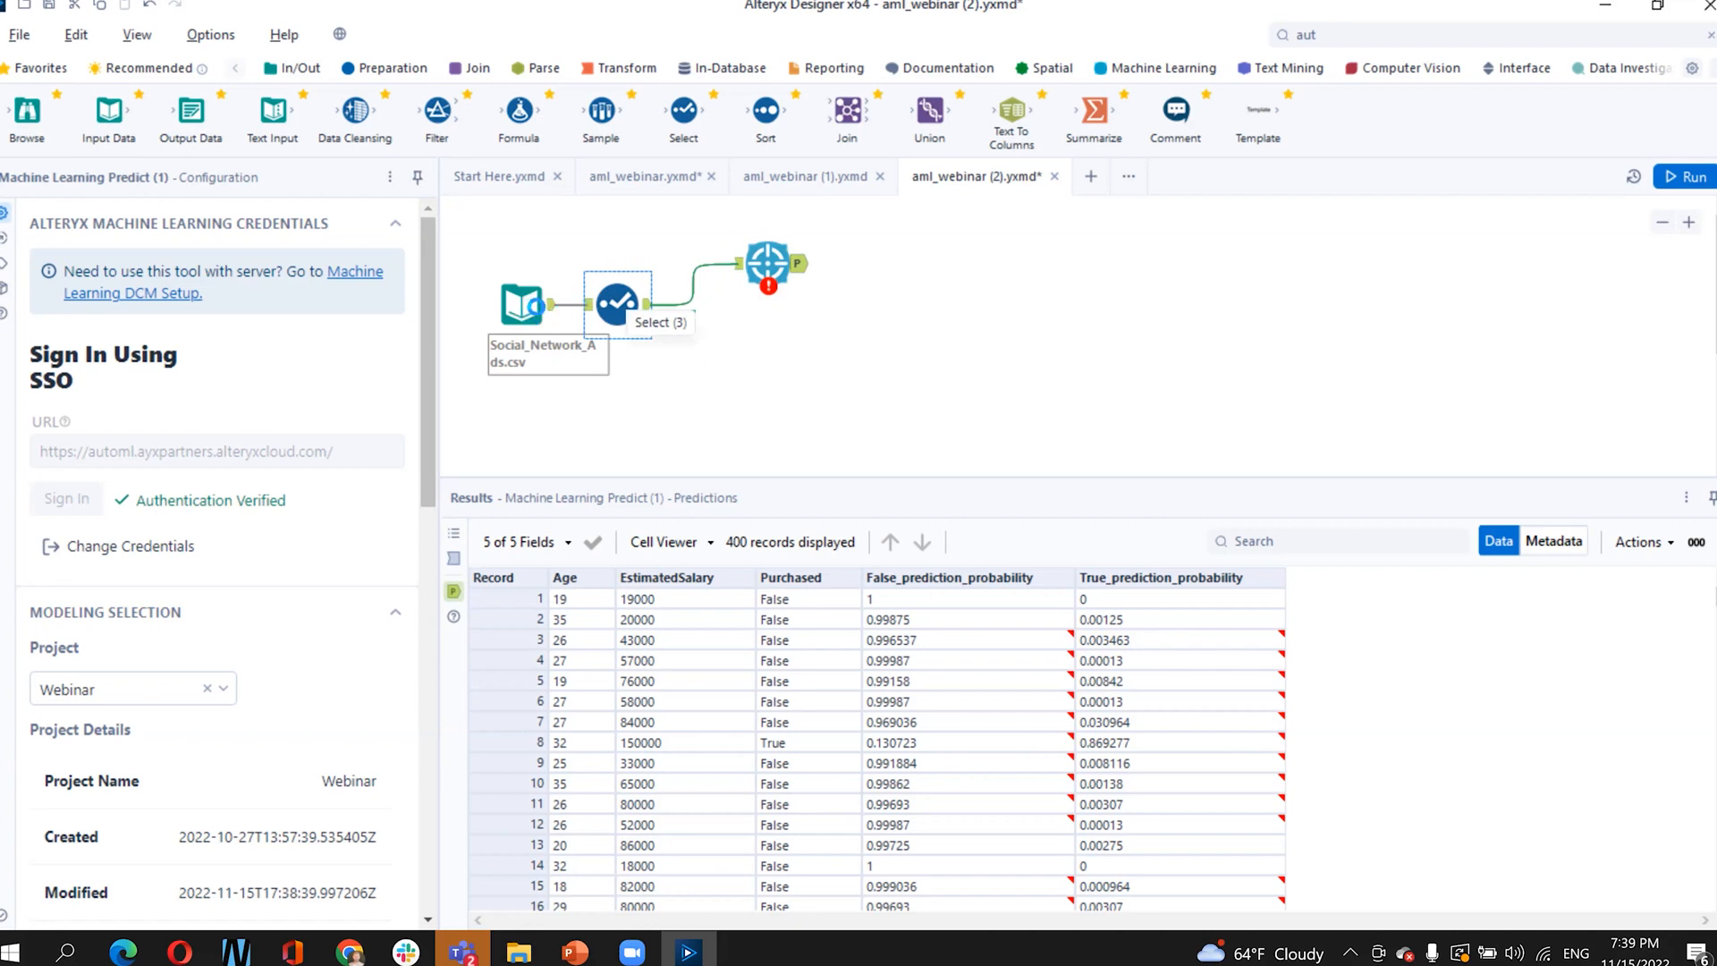
drag(617, 304, 630, 264)
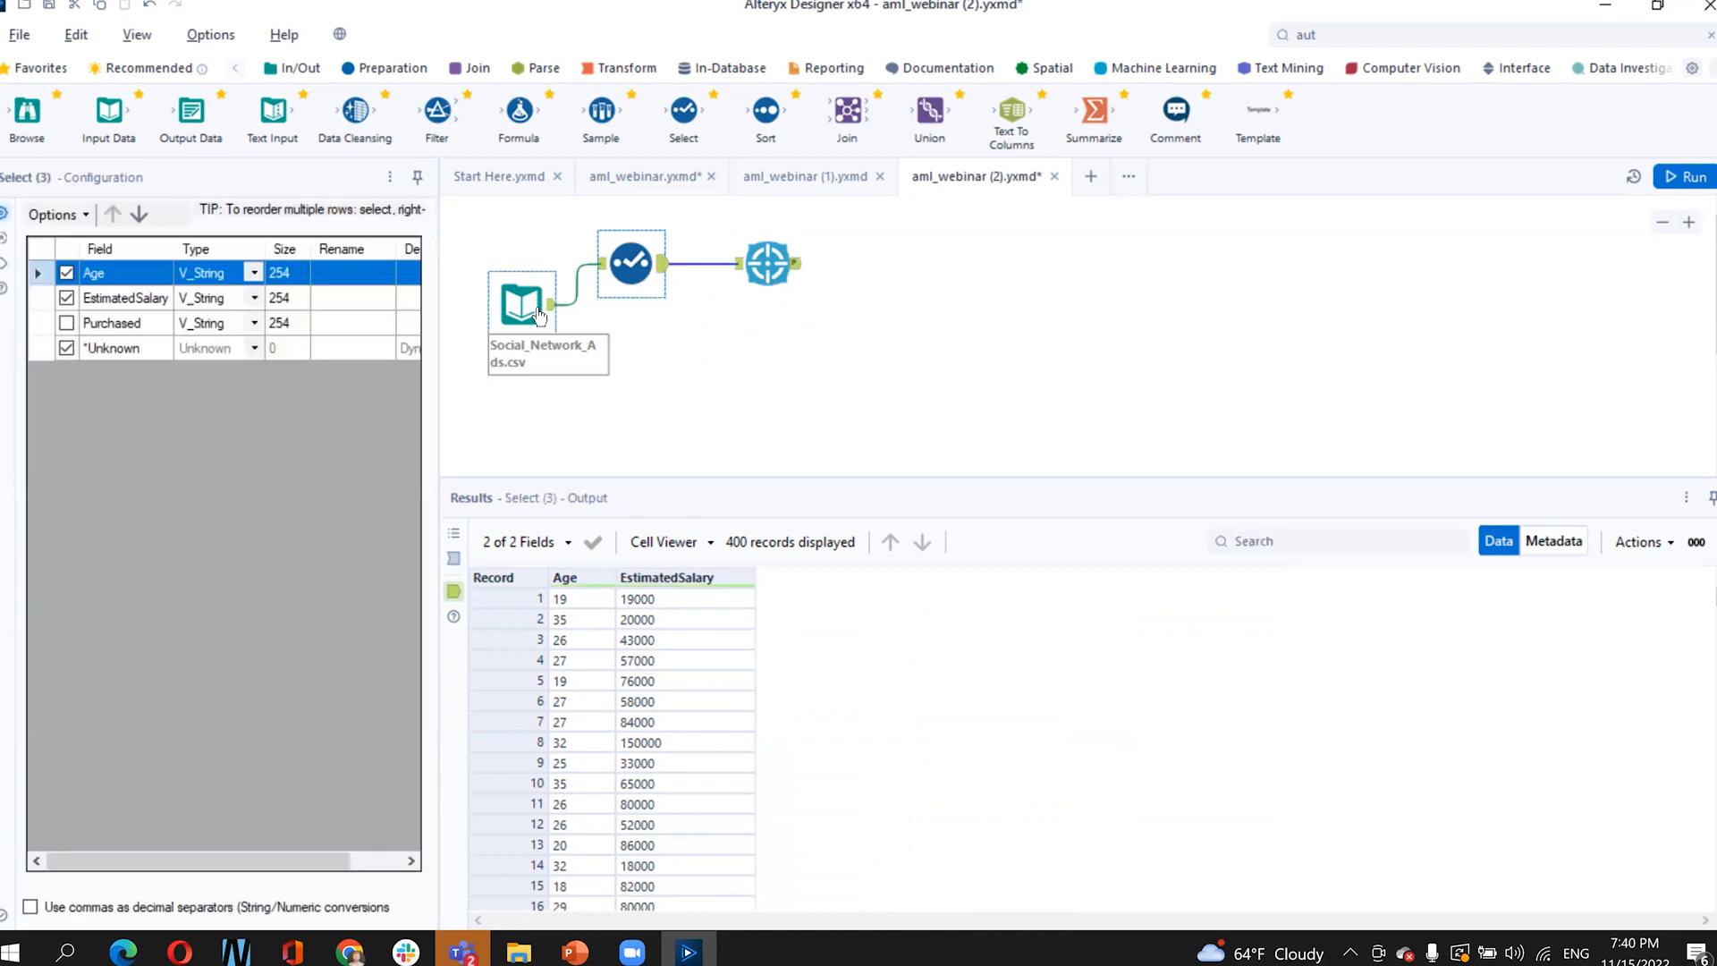